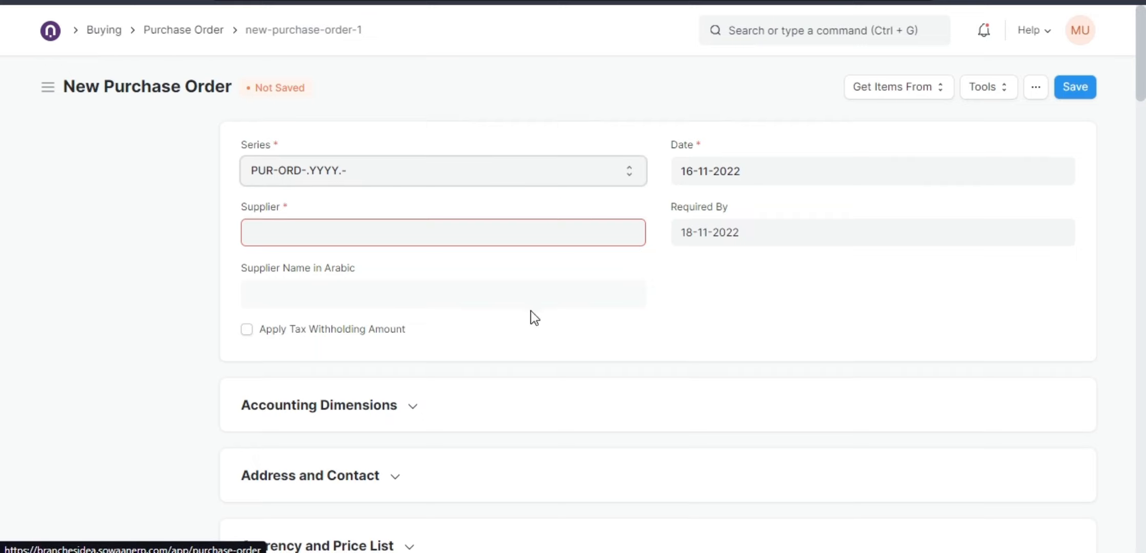
Set the rate of the first item row, Animal Head Swim Cap, to 5.
{"action": "scroll", "coordinate": [530, 311], "scroll_direction": "down", "scroll_amount": 10}
{"action": "scroll", "coordinate": [544, 327], "scroll_direction": "down", "scroll_amount": 3}
{"action": "left_click", "coordinate": [819, 265]}
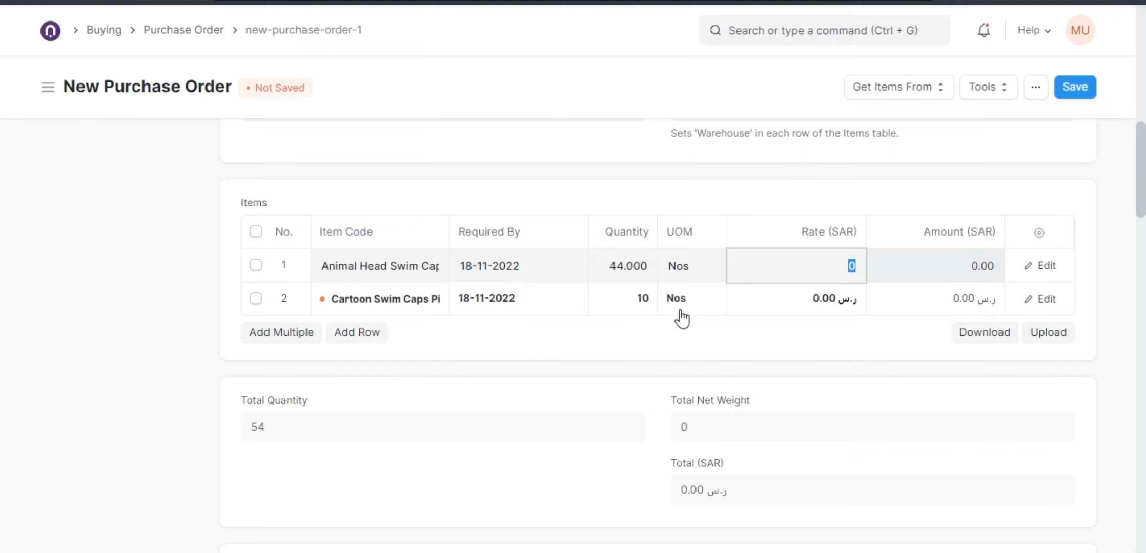
{"action": "type", "text": "5"}
{"action": "left_click", "coordinate": [756, 308]}
Search the Supplier field for "fini" and start creating a new supplier from it.
{"action": "scroll", "coordinate": [661, 315], "scroll_direction": "up", "scroll_amount": 12}
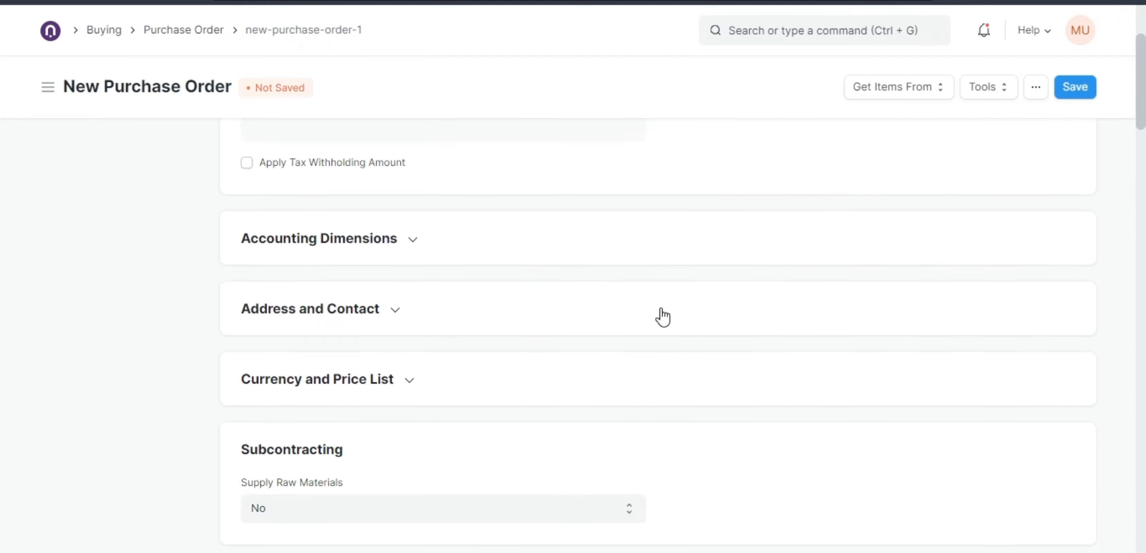
{"action": "left_click", "coordinate": [421, 237]}
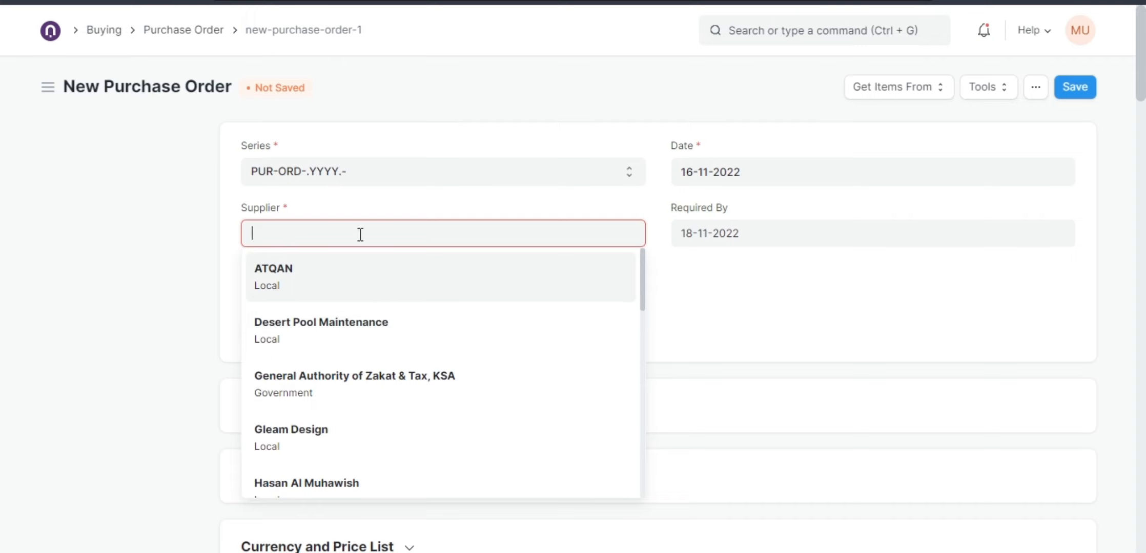
{"action": "type", "text": "finan"}
{"action": "key", "text": "BackSpace"}
{"action": "key", "text": "BackSpace"}
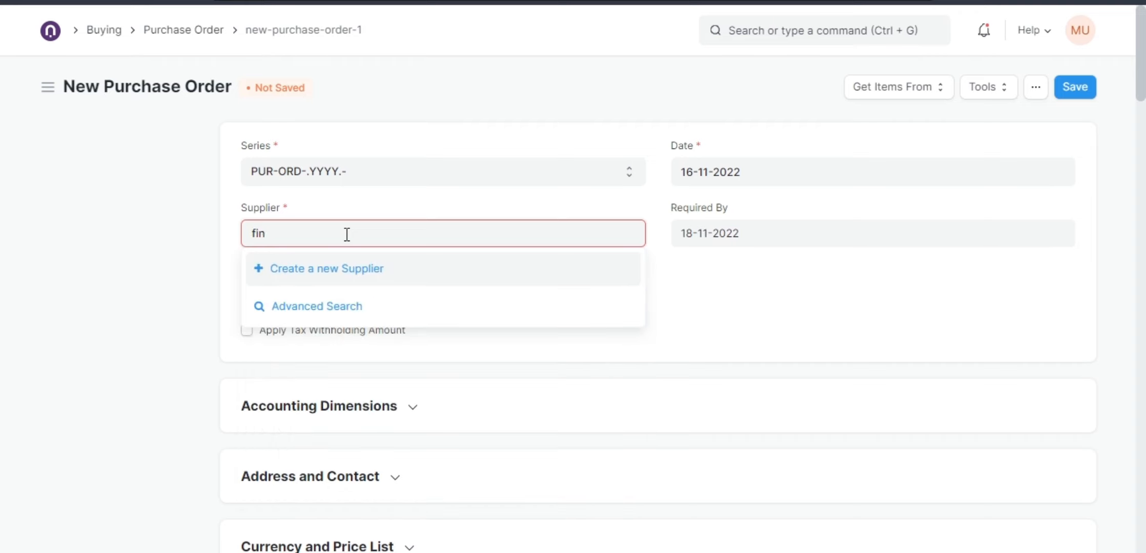
{"action": "key", "text": "BackSpace"}
{"action": "type", "text": "na"}
{"action": "key", "text": "BackSpace"}
{"action": "type", "text": "i"}
{"action": "left_click", "coordinate": [361, 275]}
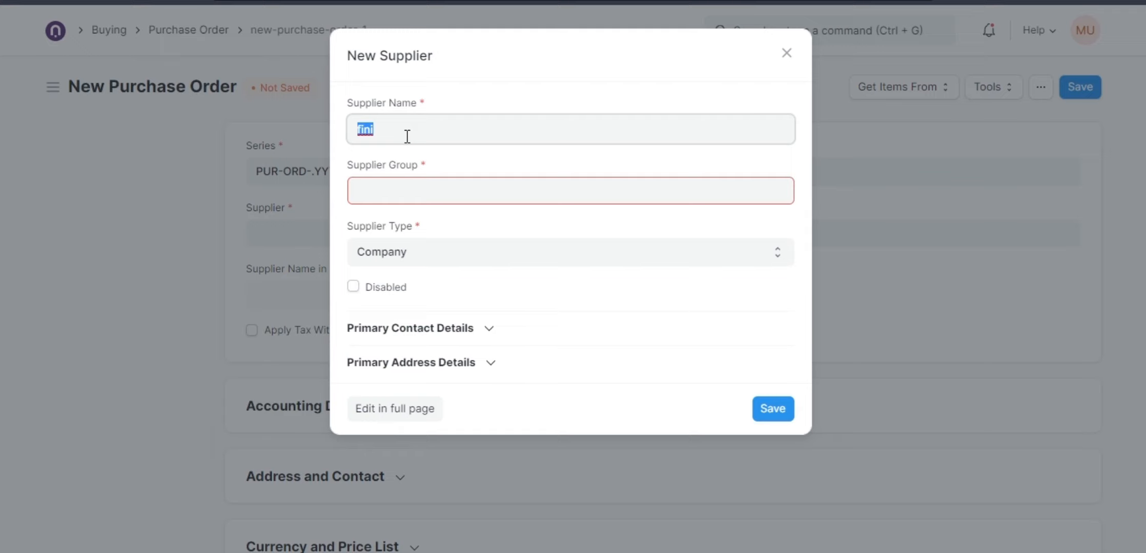
Enter Finis Inc. as the new supplier's name.
{"action": "type", "text": "Finis"}
{"action": "type", "text": "Inc."}
Set the supplier group to Local.
{"action": "left_click", "coordinate": [439, 180]}
{"action": "type", "text": "co"}
{"action": "key", "text": "BackSpace"}
{"action": "key", "text": "BackSpace"}
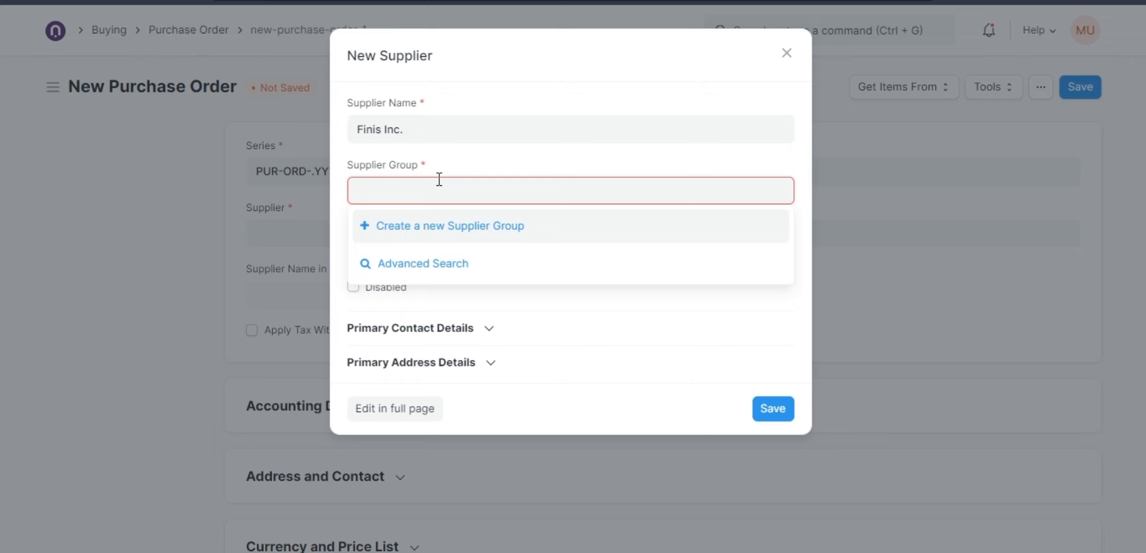
{"action": "scroll", "coordinate": [408, 373], "scroll_direction": "down", "scroll_amount": 2}
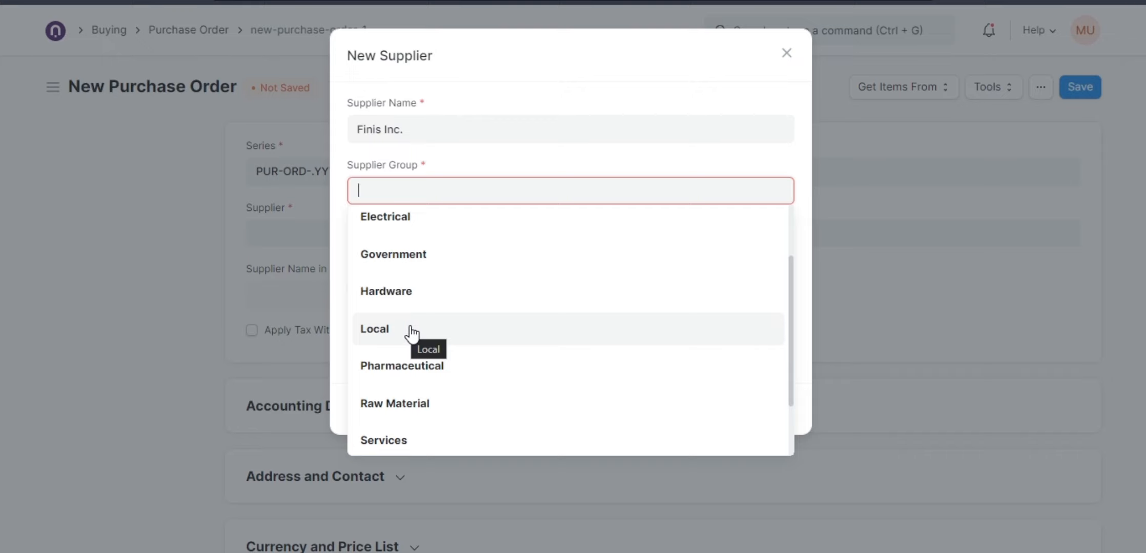
{"action": "scroll", "coordinate": [412, 334], "scroll_direction": "up", "scroll_amount": 2}
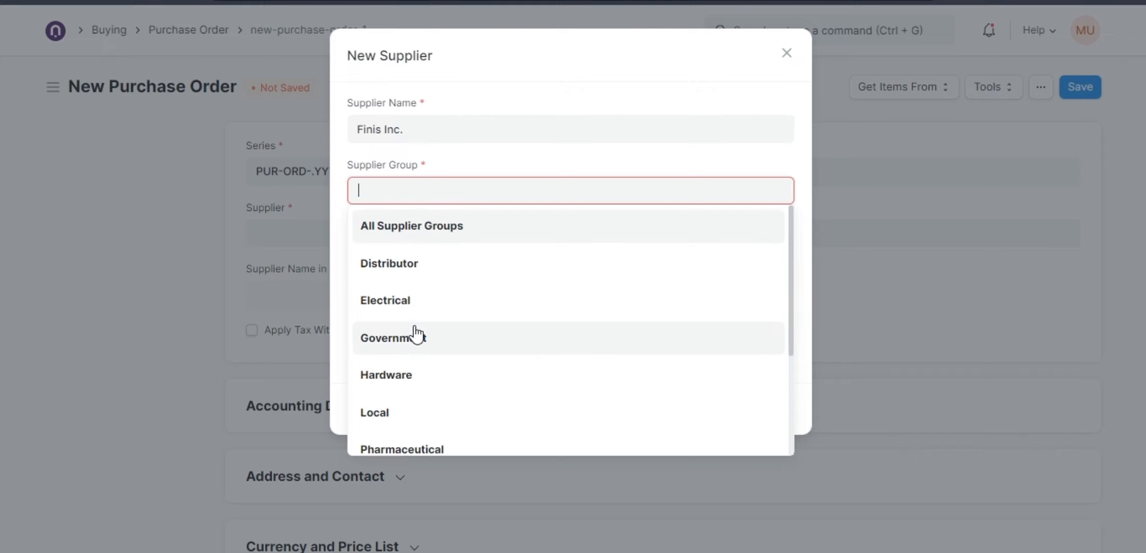
{"action": "scroll", "coordinate": [416, 336], "scroll_direction": "down", "scroll_amount": 2}
{"action": "left_click", "coordinate": [409, 336]}
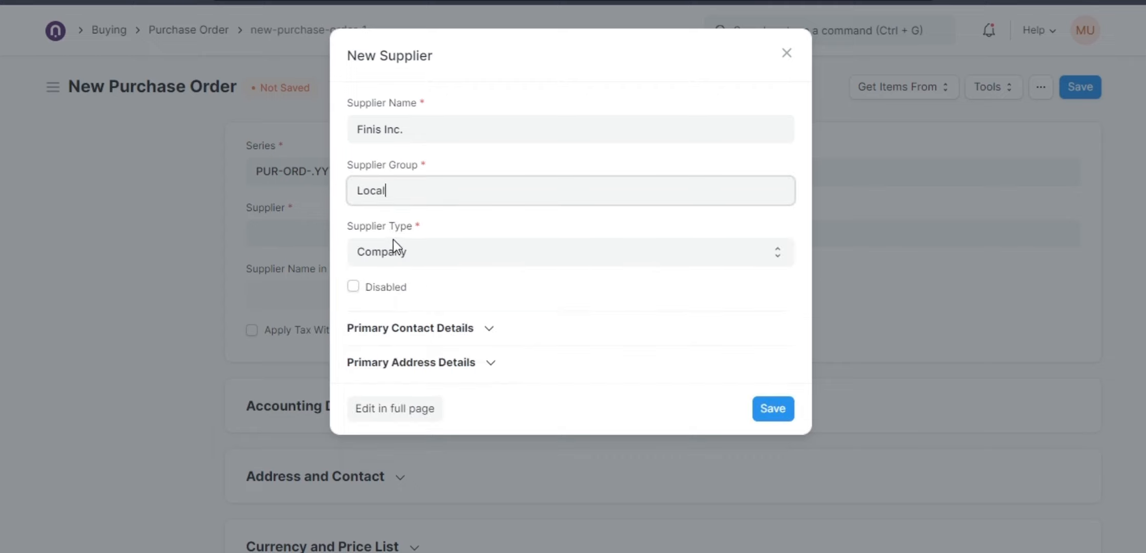
Change the supplier group to All Supplier Groups and save the new supplier.
{"action": "double_click", "coordinate": [393, 200]}
{"action": "key", "text": "BackSpace"}
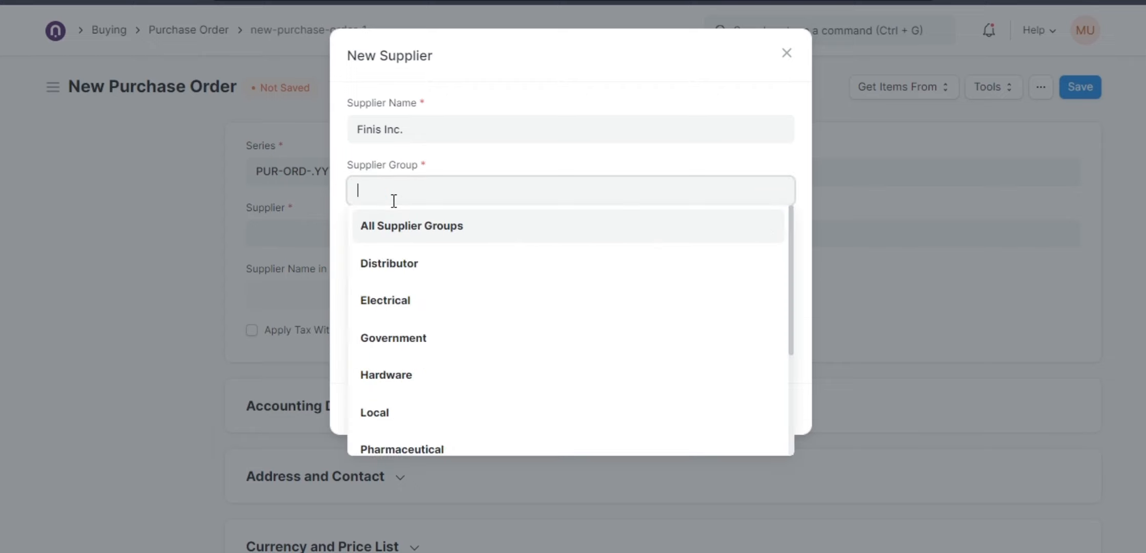
{"action": "scroll", "coordinate": [465, 354], "scroll_direction": "down", "scroll_amount": 3}
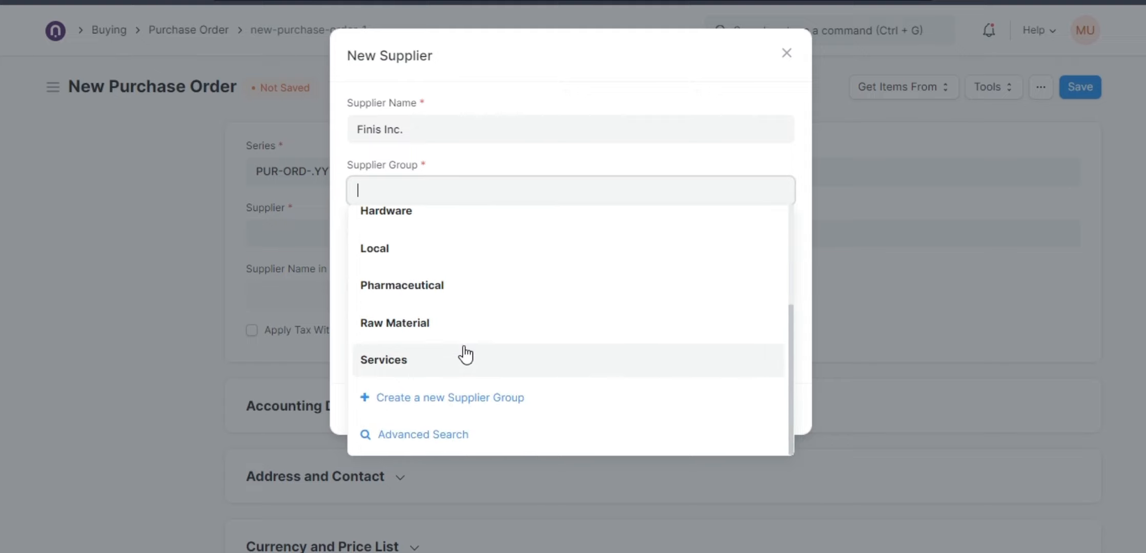
{"action": "scroll", "coordinate": [465, 353], "scroll_direction": "up", "scroll_amount": 3}
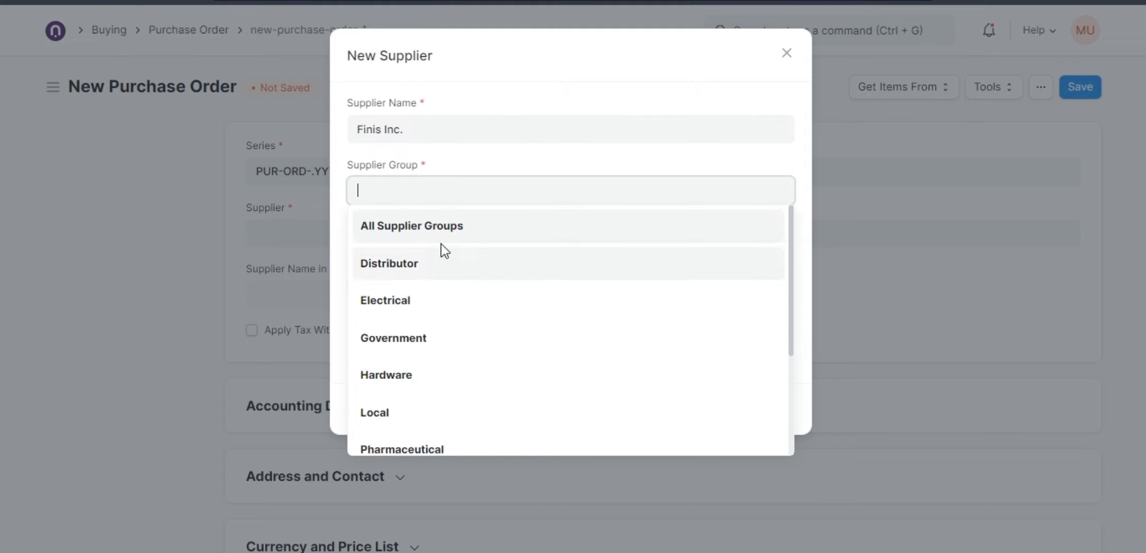
{"action": "left_click", "coordinate": [439, 226]}
{"action": "left_click", "coordinate": [419, 257]}
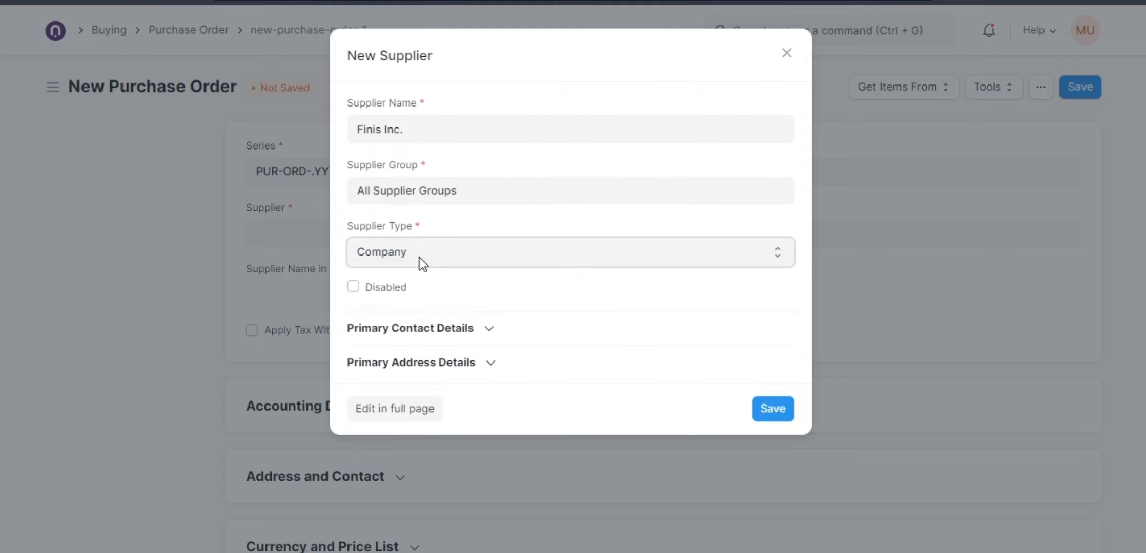
{"action": "left_click", "coordinate": [419, 258]}
{"action": "left_click", "coordinate": [419, 258]}
{"action": "left_click", "coordinate": [771, 408]}
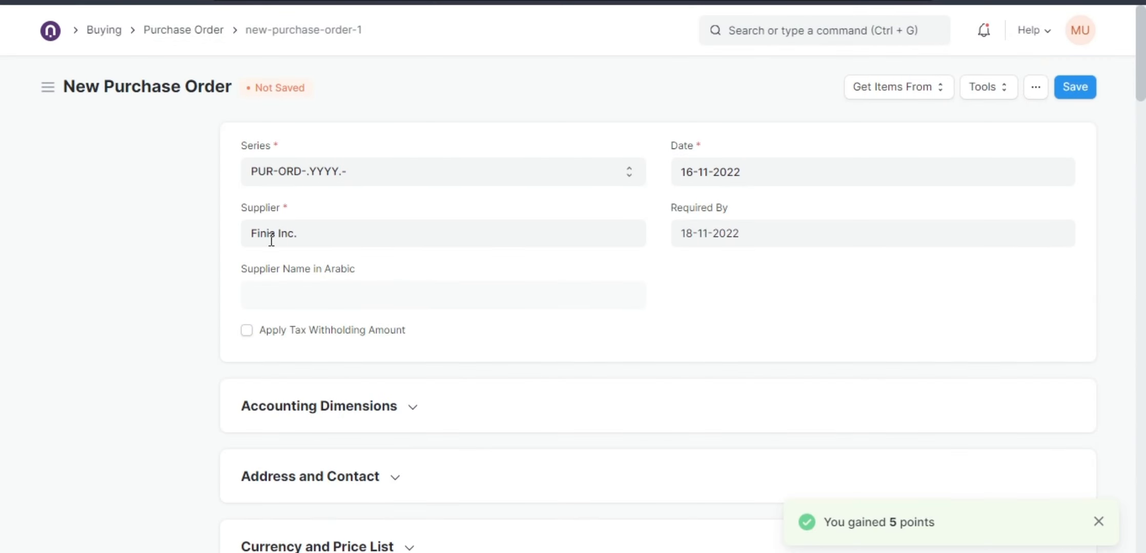
Open the Finis Inc. supplier record from the purchase order and scroll through its sections.
{"action": "left_click", "coordinate": [317, 237]}
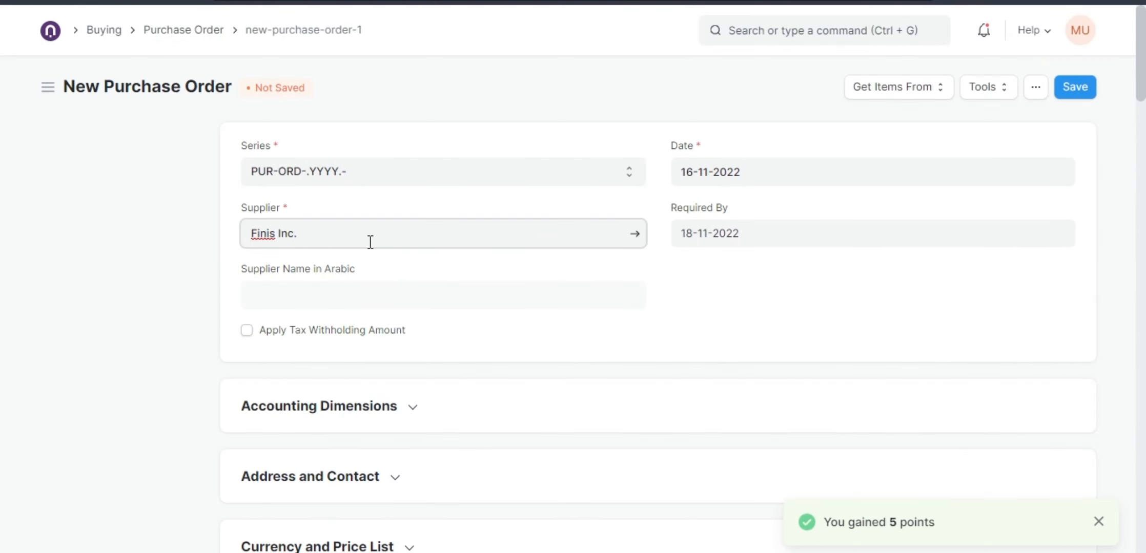
{"action": "left_click", "coordinate": [636, 237]}
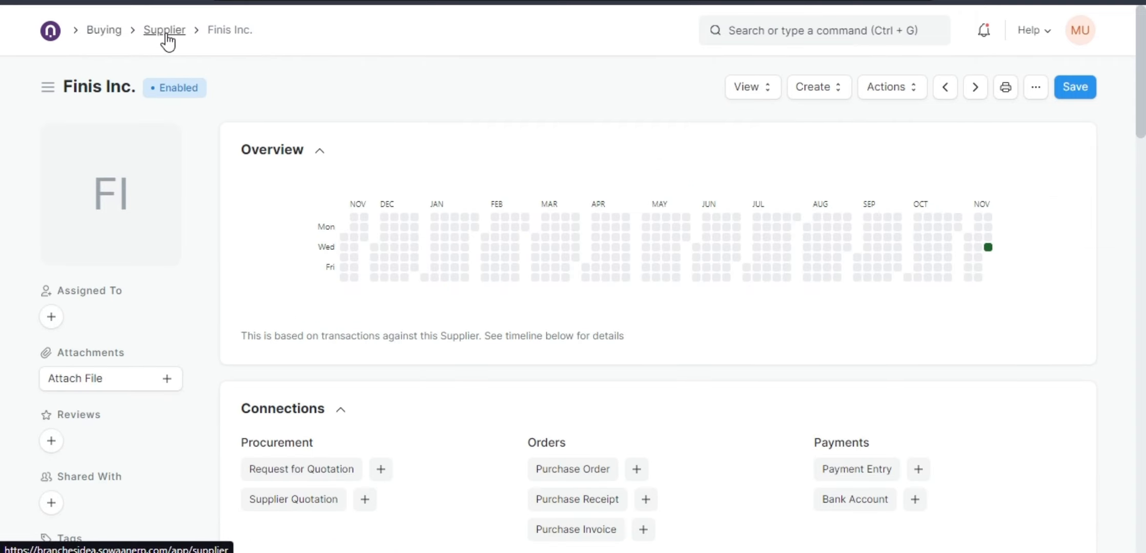
{"action": "scroll", "coordinate": [472, 241], "scroll_direction": "down", "scroll_amount": 5}
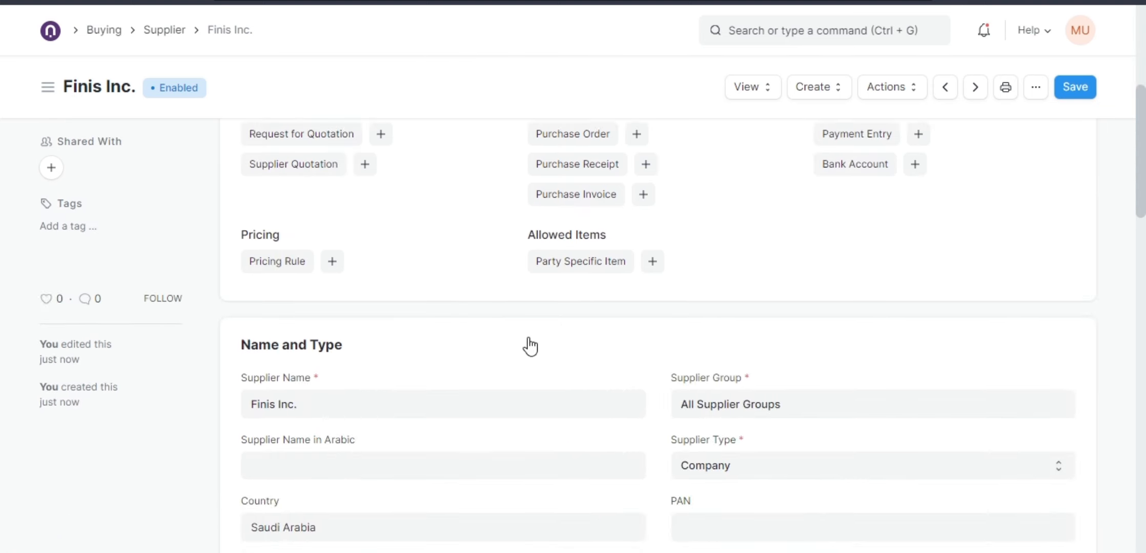
{"action": "scroll", "coordinate": [543, 341], "scroll_direction": "down", "scroll_amount": 1}
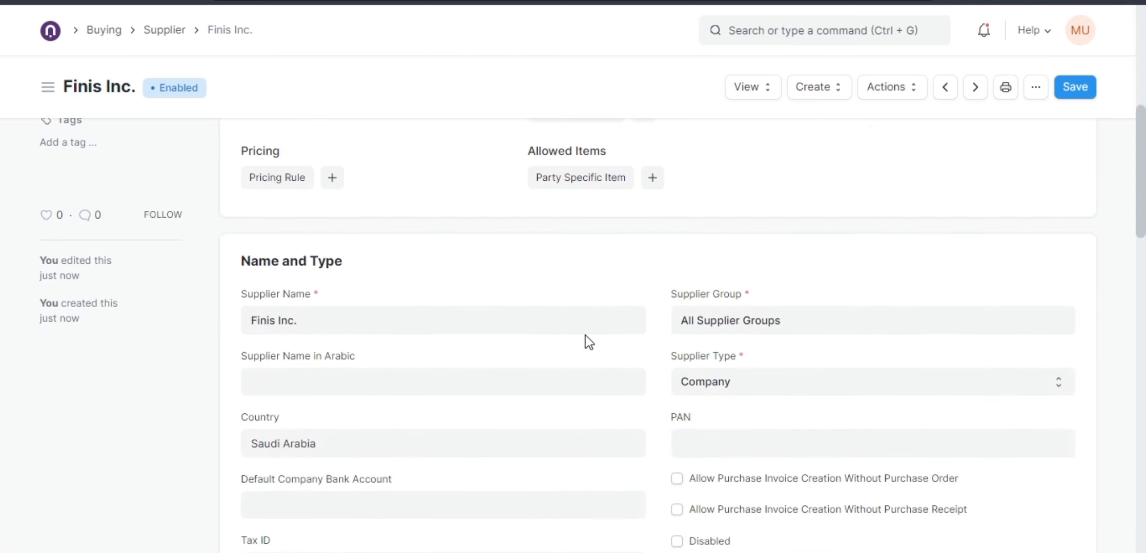
{"action": "scroll", "coordinate": [585, 334], "scroll_direction": "down", "scroll_amount": 1}
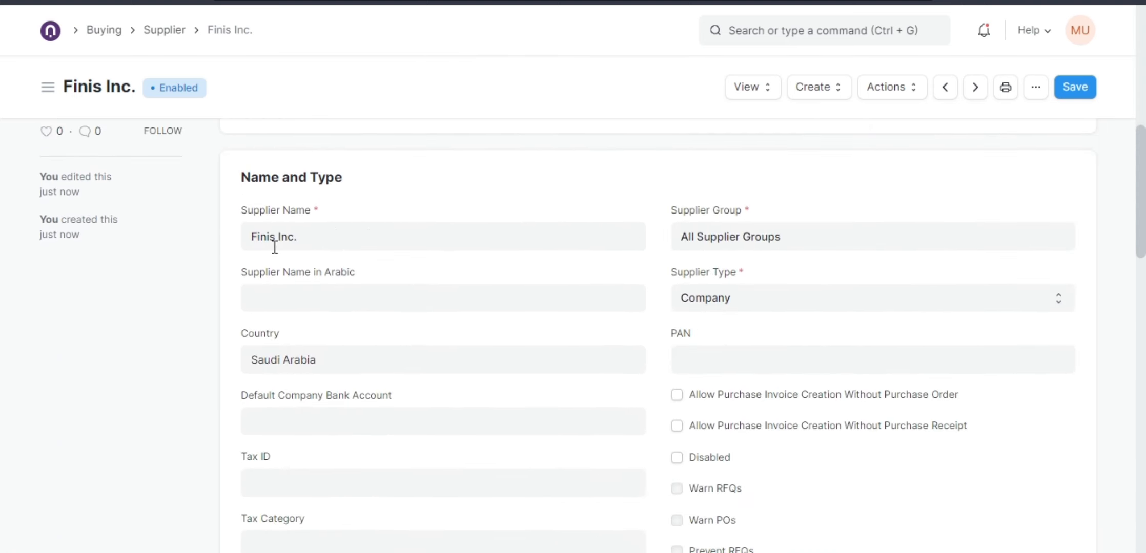
{"action": "scroll", "coordinate": [601, 310], "scroll_direction": "down", "scroll_amount": 2}
{"action": "scroll", "coordinate": [535, 345], "scroll_direction": "down", "scroll_amount": 3}
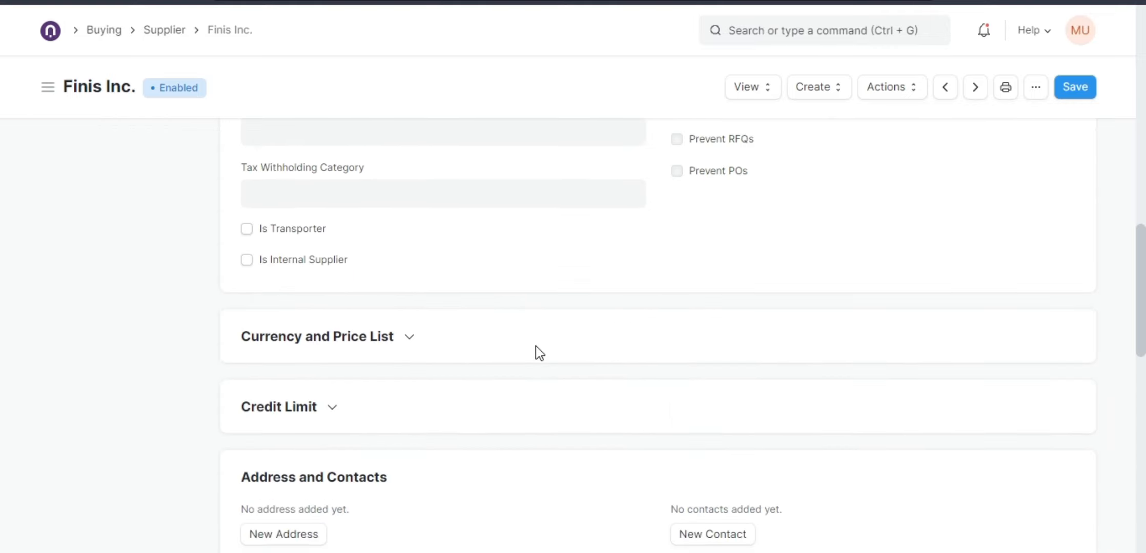
{"action": "scroll", "coordinate": [389, 410], "scroll_direction": "down", "scroll_amount": 1}
{"action": "scroll", "coordinate": [450, 421], "scroll_direction": "down", "scroll_amount": 2}
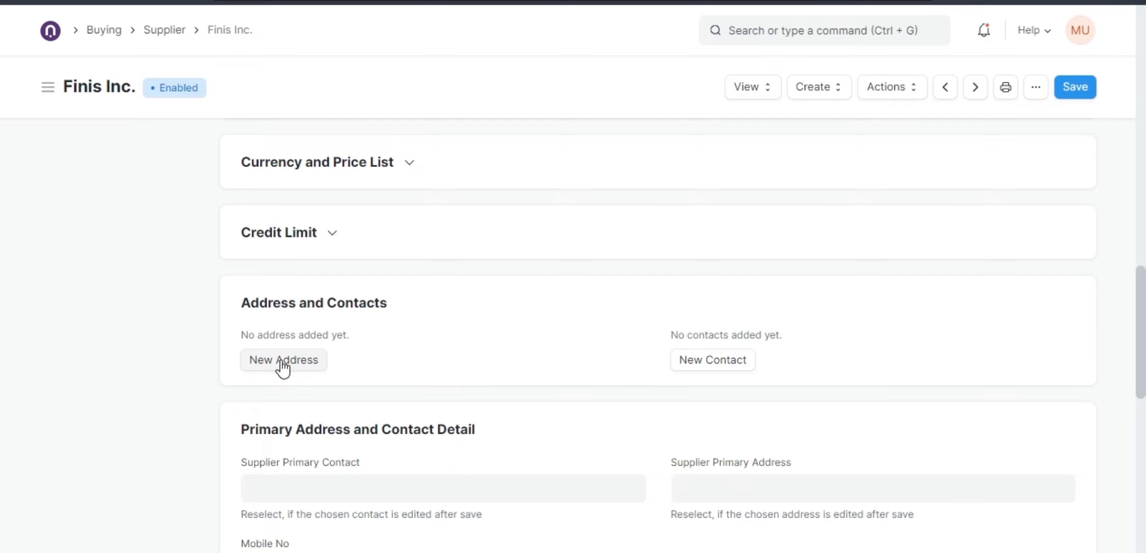
{"action": "scroll", "coordinate": [336, 354], "scroll_direction": "up", "scroll_amount": 1}
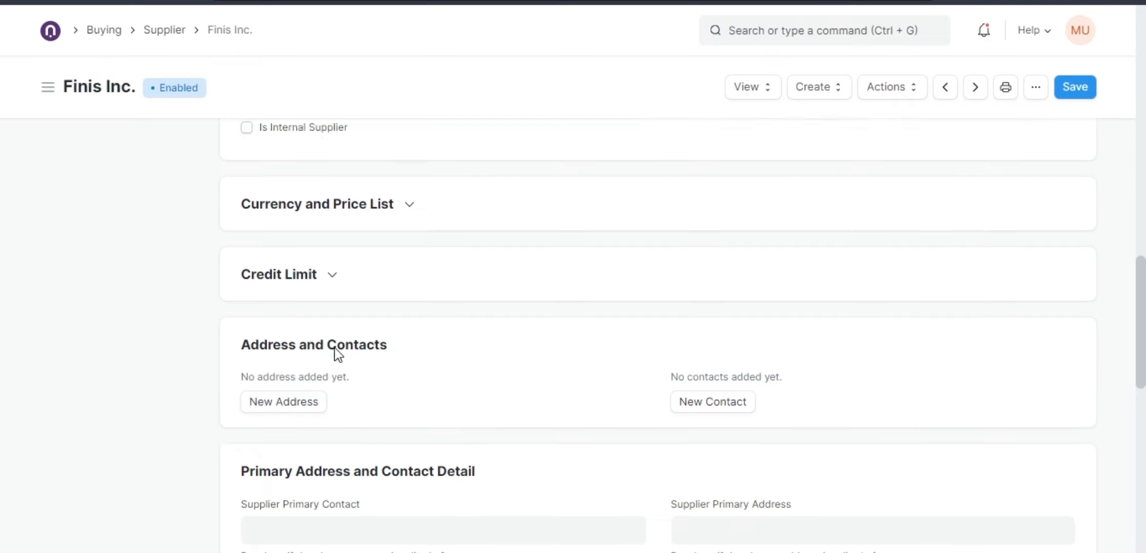
{"action": "scroll", "coordinate": [335, 353], "scroll_direction": "up", "scroll_amount": 10}
{"action": "scroll", "coordinate": [348, 307], "scroll_direction": "down", "scroll_amount": 8}
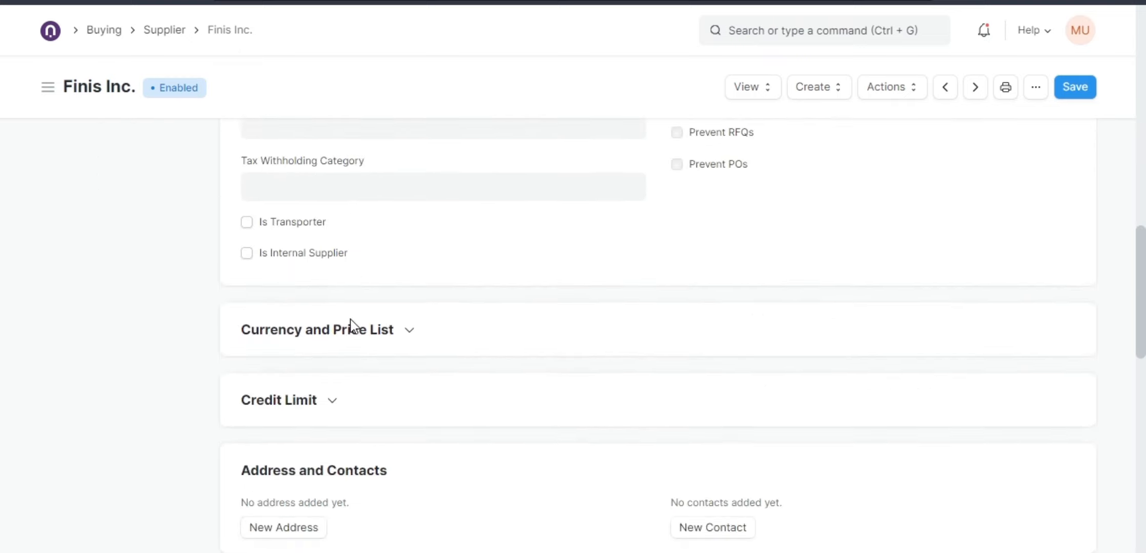
{"action": "scroll", "coordinate": [350, 327], "scroll_direction": "down", "scroll_amount": 8}
{"action": "scroll", "coordinate": [350, 327], "scroll_direction": "up", "scroll_amount": 5}
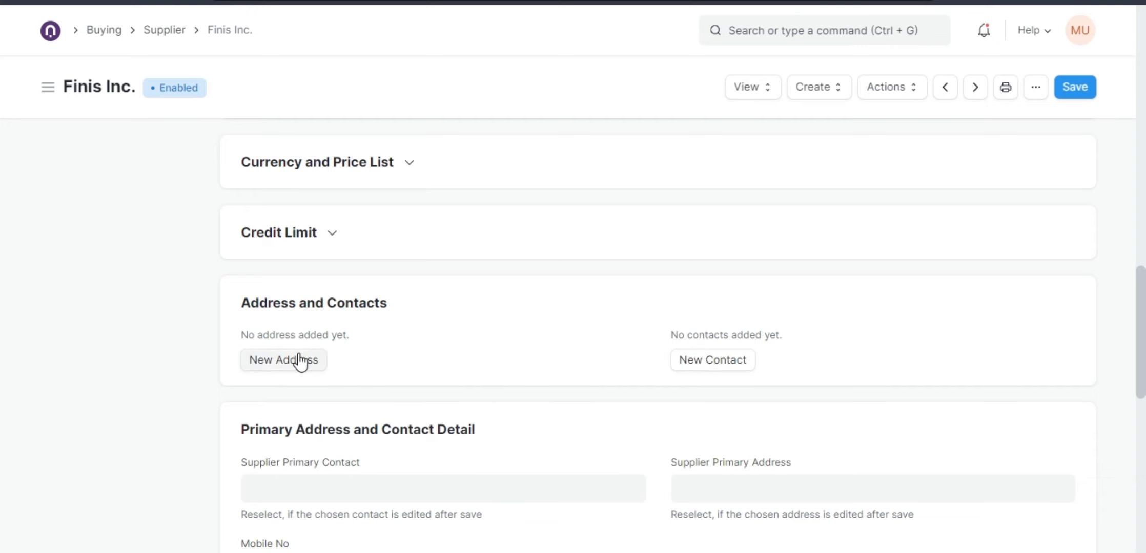
Expand the Credit Limit and Currency and Price List sections, toggling Block Supplier on and off again.
{"action": "left_click", "coordinate": [315, 241]}
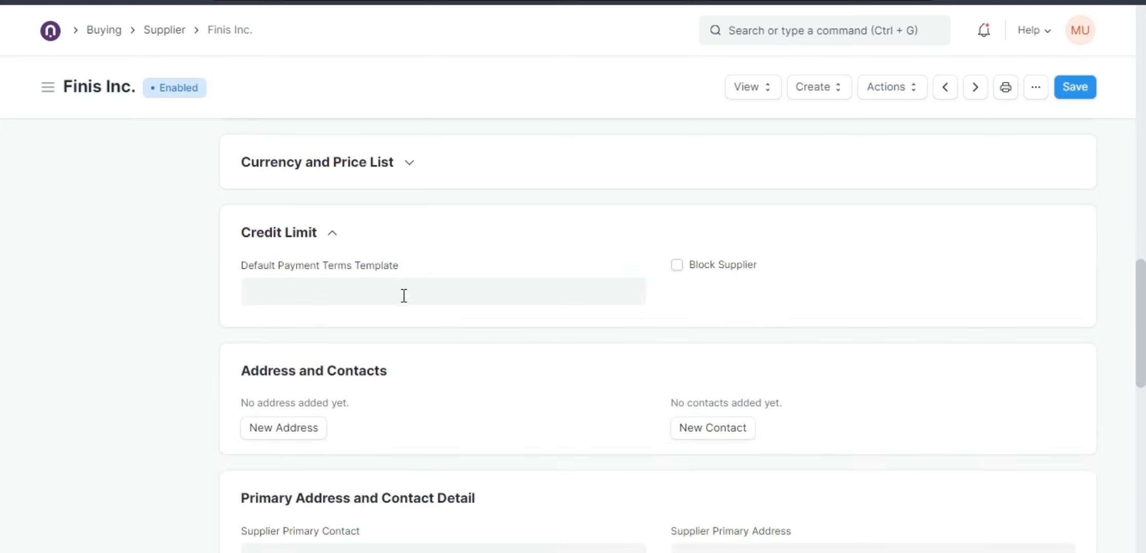
{"action": "scroll", "coordinate": [401, 293], "scroll_direction": "up", "scroll_amount": 2}
{"action": "left_click", "coordinate": [677, 349]}
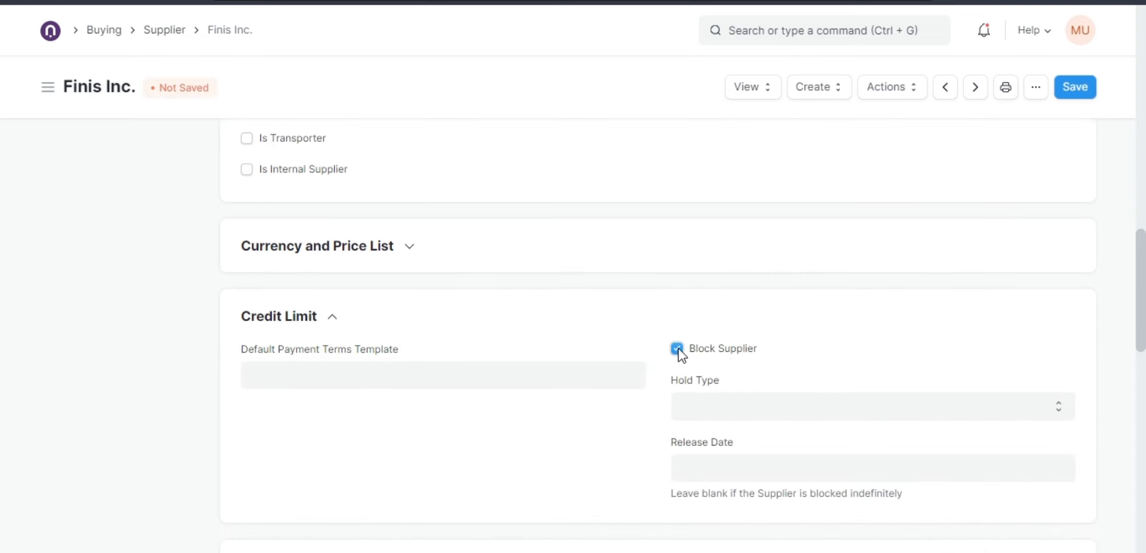
{"action": "left_click", "coordinate": [677, 350]}
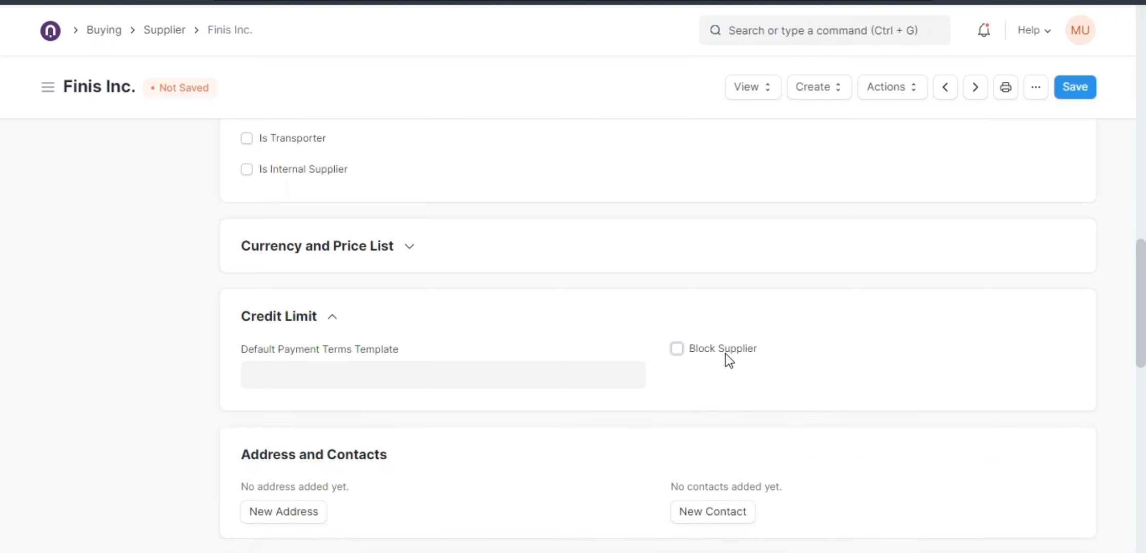
{"action": "left_click", "coordinate": [371, 250]}
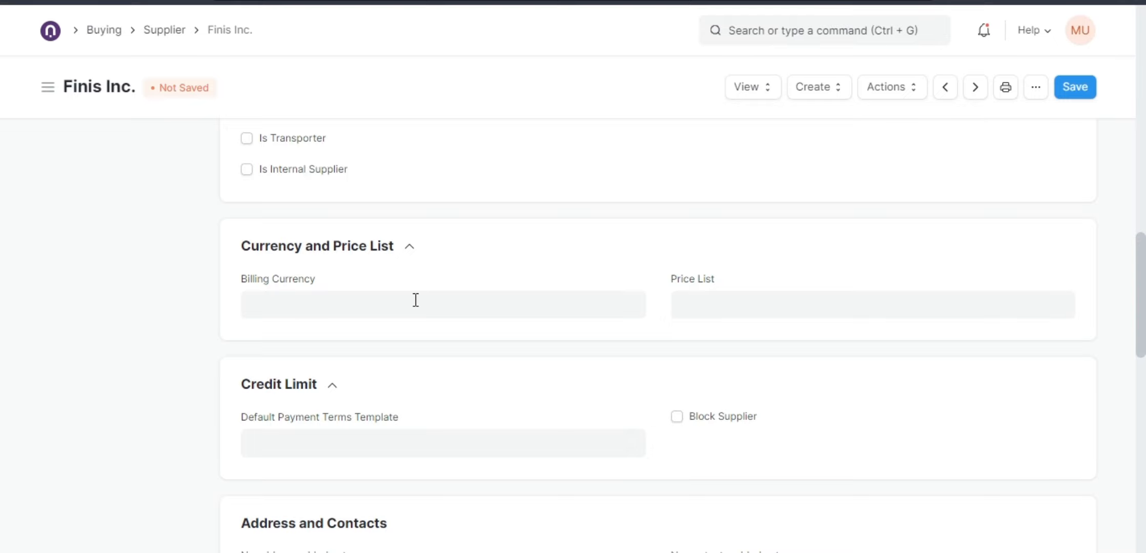
Expand the Default Payable Accounts section of the supplier record.
{"action": "scroll", "coordinate": [413, 310], "scroll_direction": "down", "scroll_amount": 4}
{"action": "scroll", "coordinate": [413, 315], "scroll_direction": "down", "scroll_amount": 8}
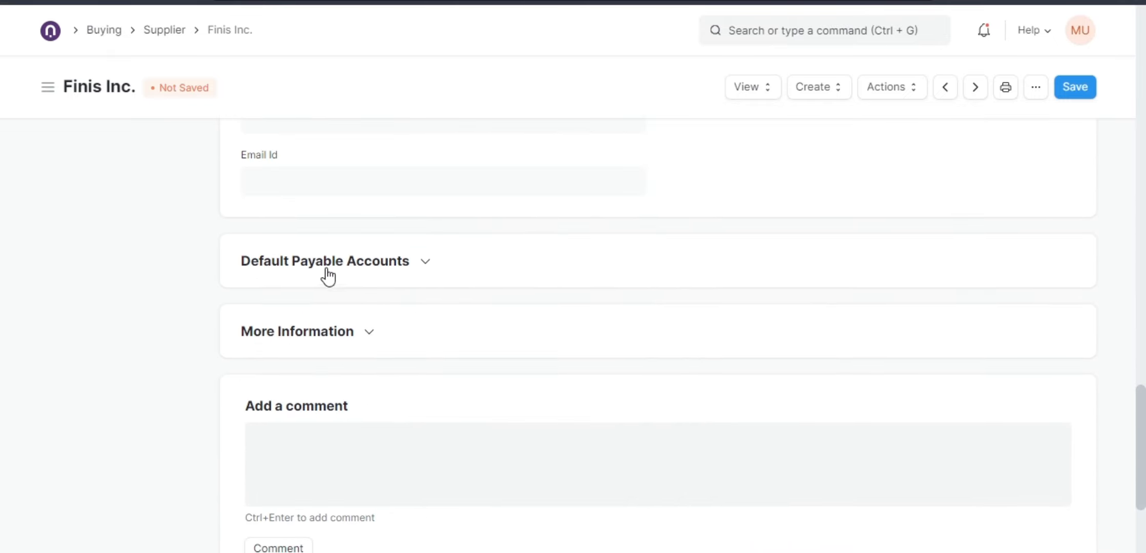
{"action": "left_click", "coordinate": [323, 271]}
{"action": "left_click", "coordinate": [293, 470]}
{"action": "scroll", "coordinate": [359, 426], "scroll_direction": "down", "scroll_amount": 3}
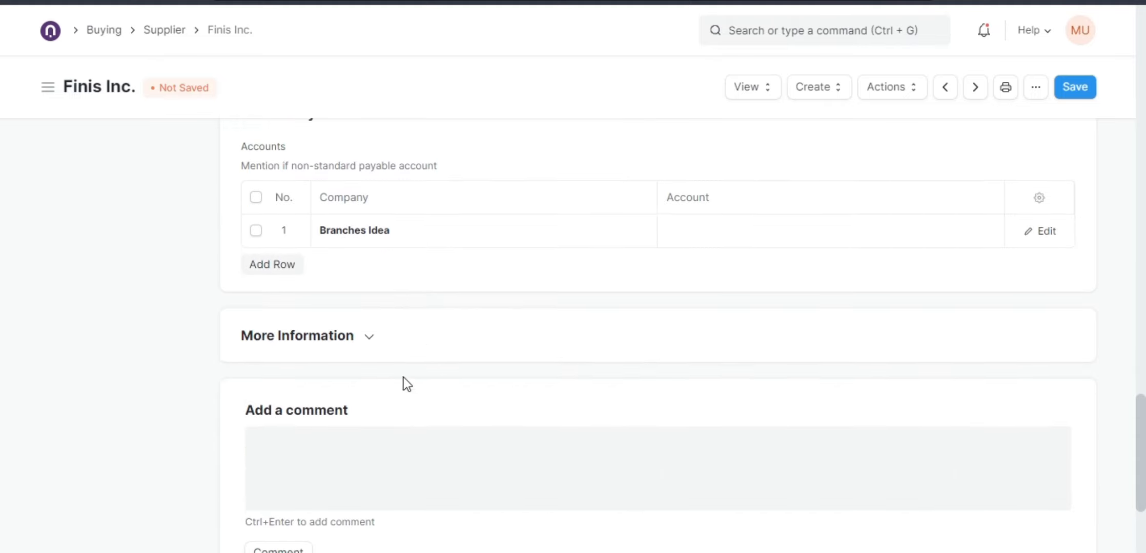
{"action": "scroll", "coordinate": [616, 317], "scroll_direction": "up", "scroll_amount": 3}
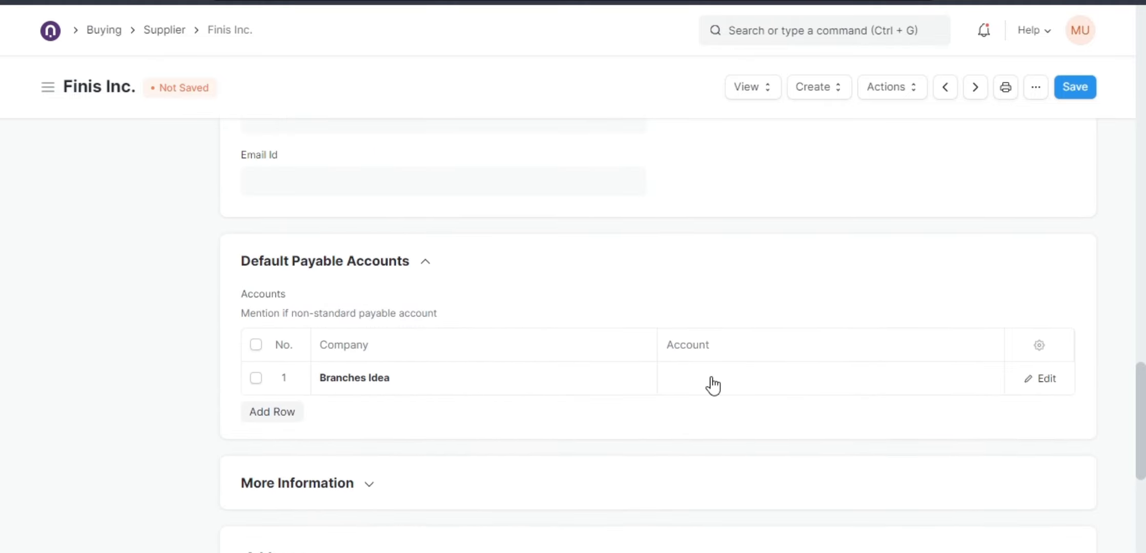
Search and browse the payable account options for the Branches Idea row without choosing one.
{"action": "left_click", "coordinate": [712, 378]}
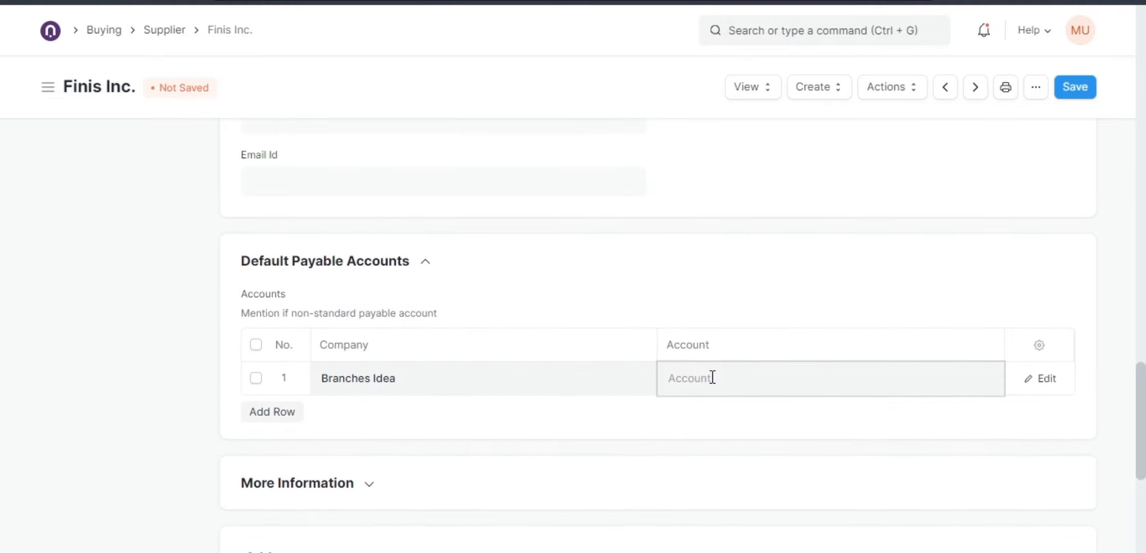
{"action": "type", "text": "cred"}
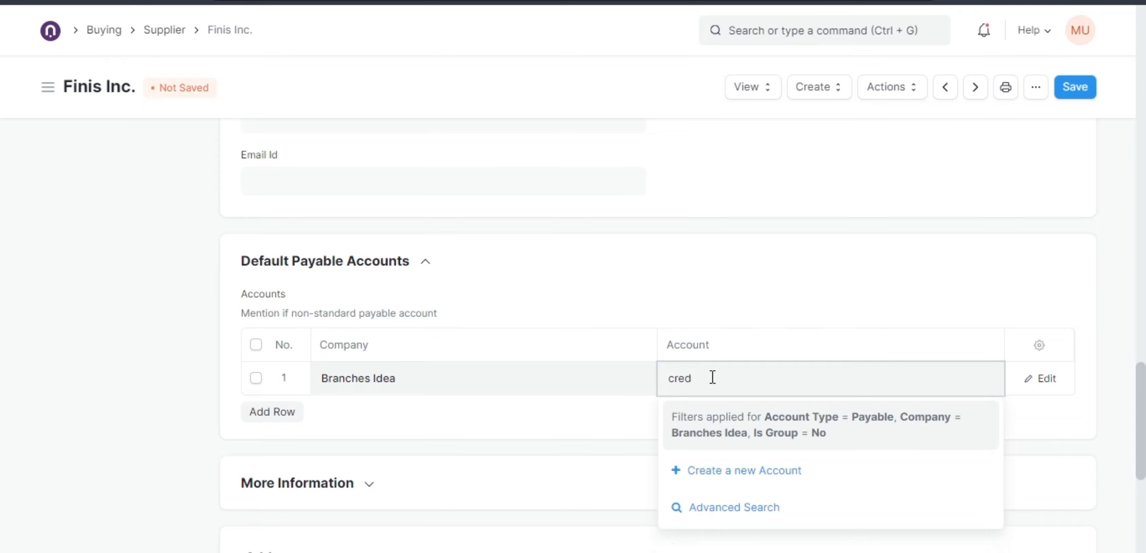
{"action": "key", "text": "BackSpace"}
{"action": "key", "text": "BackSpace"}
{"action": "key", "text": "BackSpace"}
{"action": "key", "text": "BackSpace"}
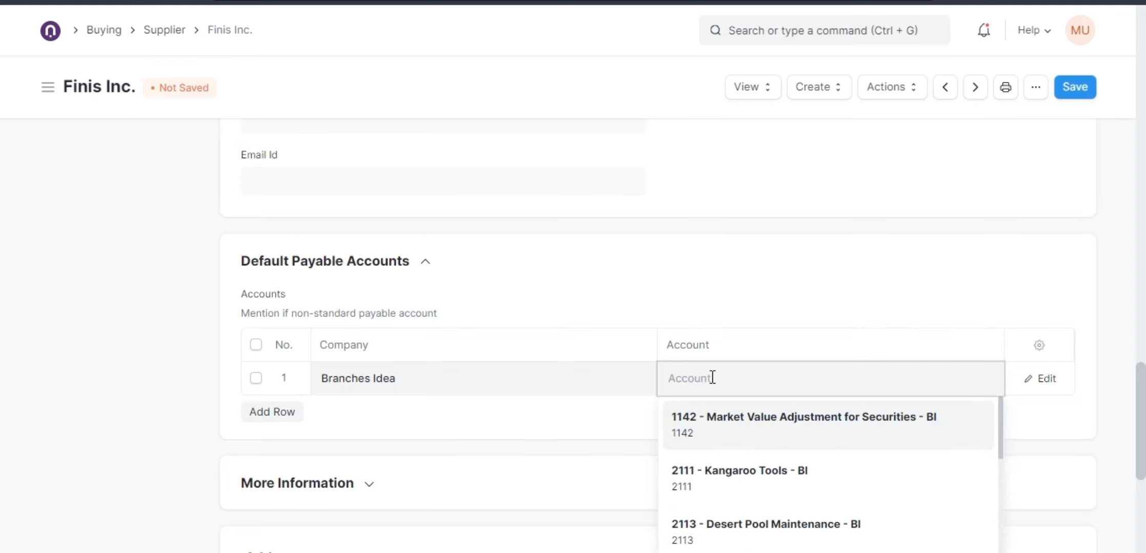
{"action": "scroll", "coordinate": [736, 472], "scroll_direction": "down", "scroll_amount": 2}
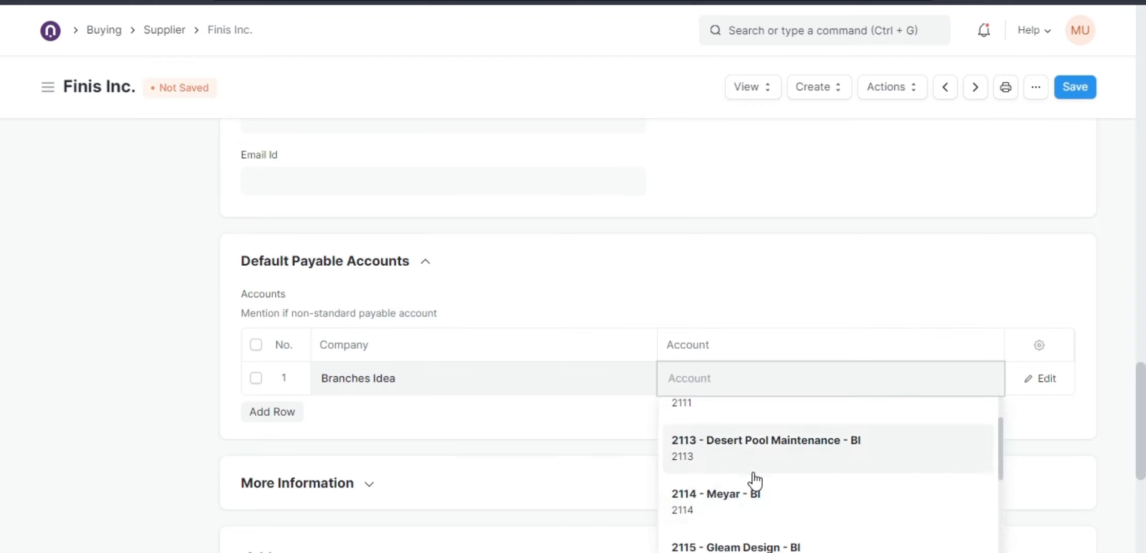
{"action": "scroll", "coordinate": [743, 484], "scroll_direction": "down", "scroll_amount": 3}
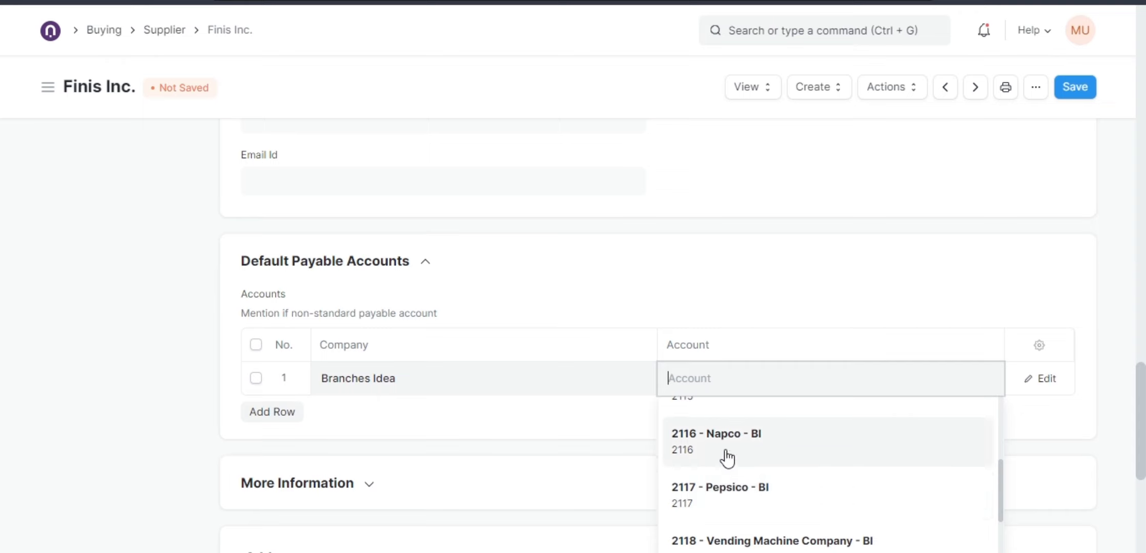
{"action": "scroll", "coordinate": [754, 486], "scroll_direction": "down", "scroll_amount": 3}
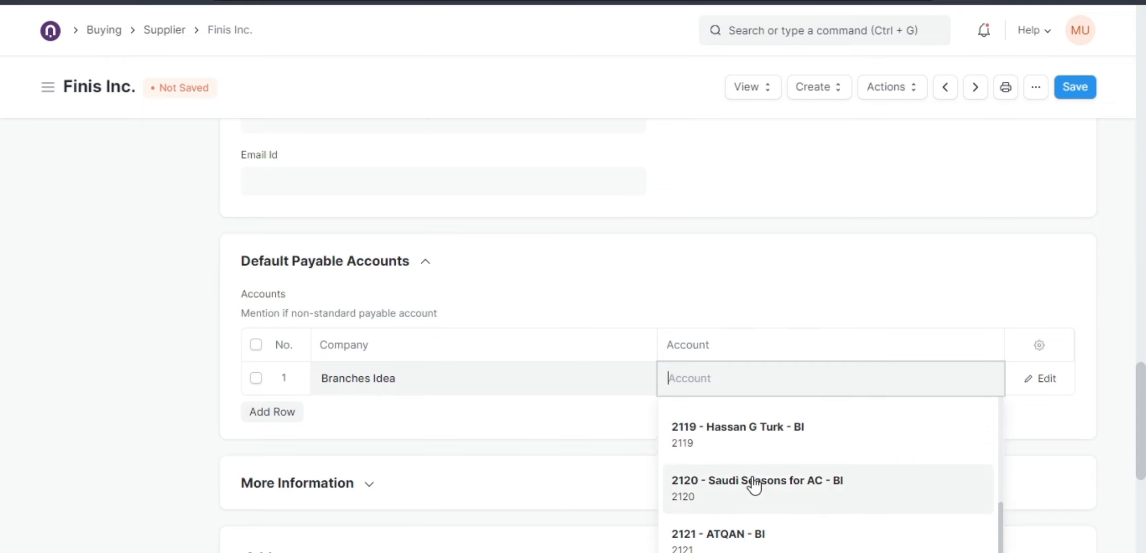
{"action": "scroll", "coordinate": [755, 486], "scroll_direction": "down", "scroll_amount": 2}
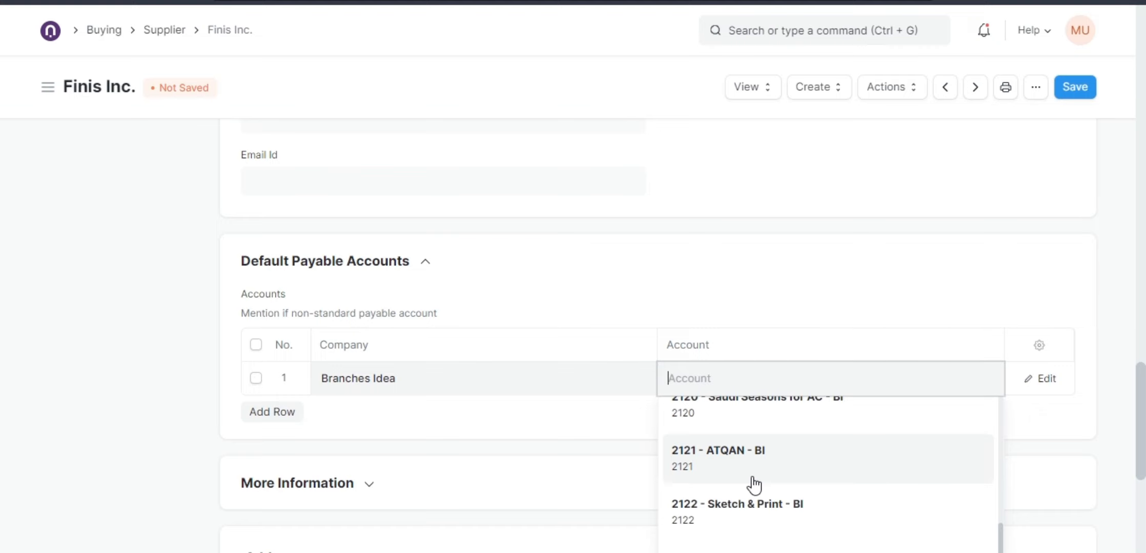
{"action": "left_click", "coordinate": [428, 428]}
Save the Finis Inc. supplier record and return to the purchase order.
{"action": "scroll", "coordinate": [435, 426], "scroll_direction": "down", "scroll_amount": 1}
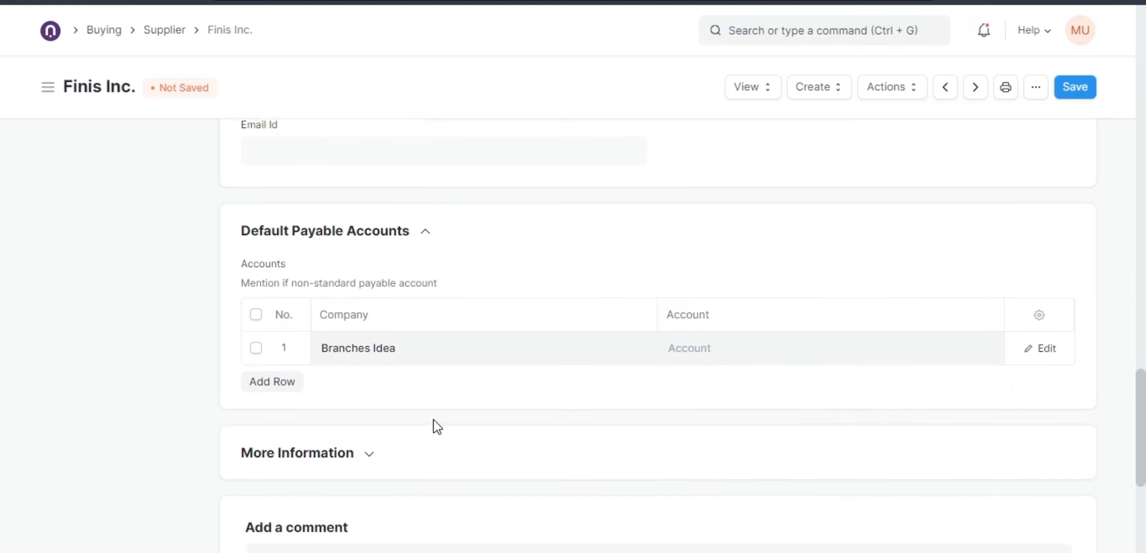
{"action": "scroll", "coordinate": [436, 427], "scroll_direction": "down", "scroll_amount": 3}
{"action": "left_click", "coordinate": [1074, 88]}
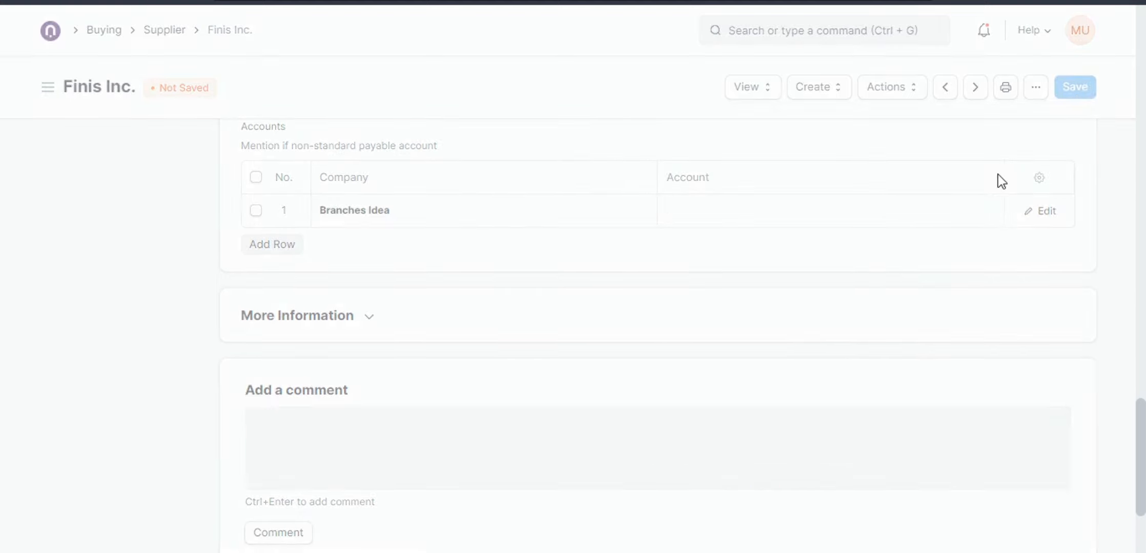
{"action": "left_click", "coordinate": [786, 53]}
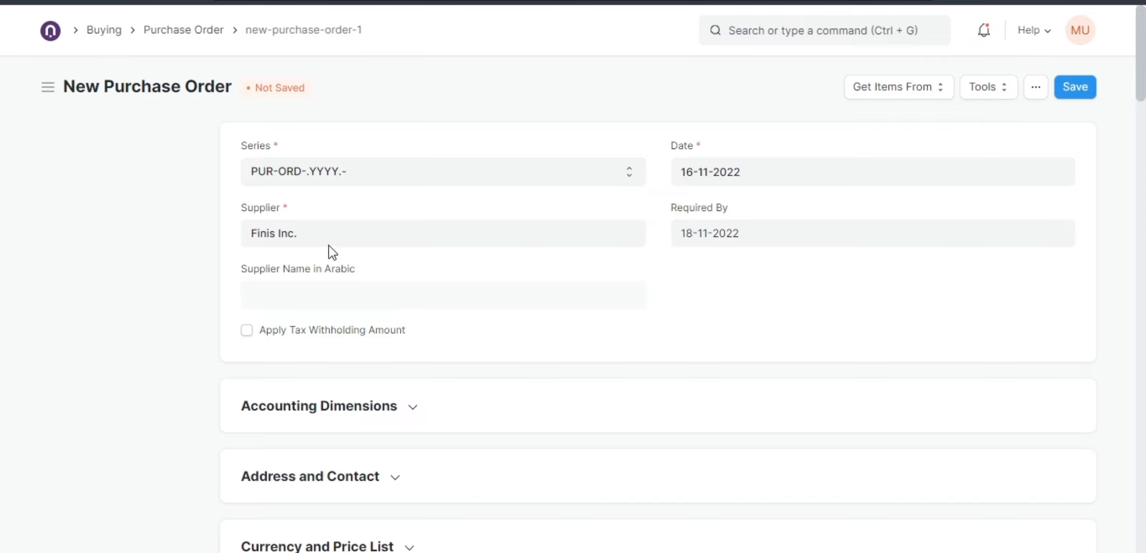
Review the purchase order's supplier field and items table.
{"action": "left_click", "coordinate": [312, 242]}
{"action": "scroll", "coordinate": [527, 323], "scroll_direction": "down", "scroll_amount": 10}
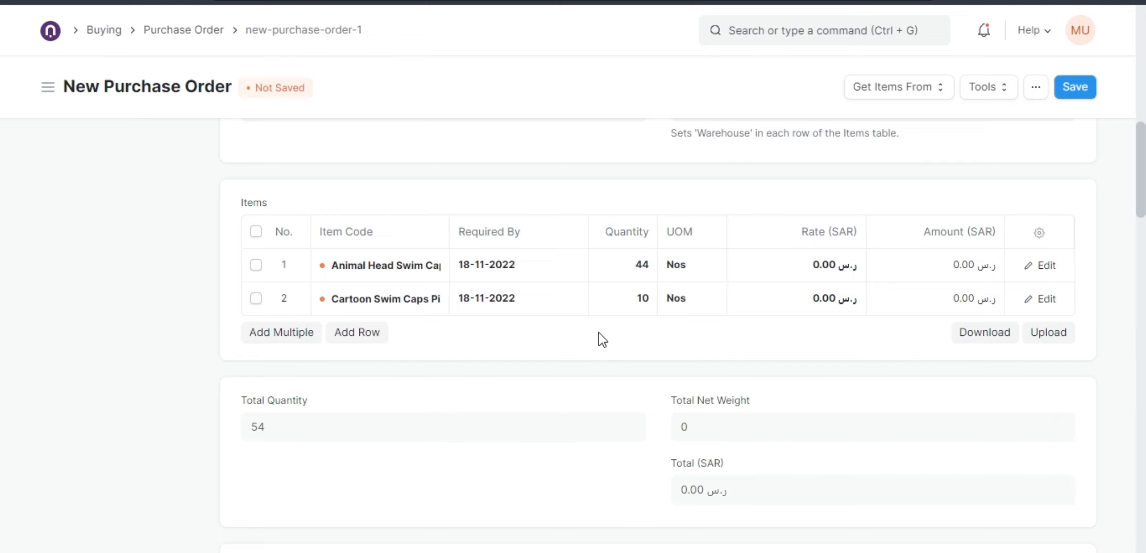
{"action": "scroll", "coordinate": [589, 334], "scroll_direction": "up", "scroll_amount": 10}
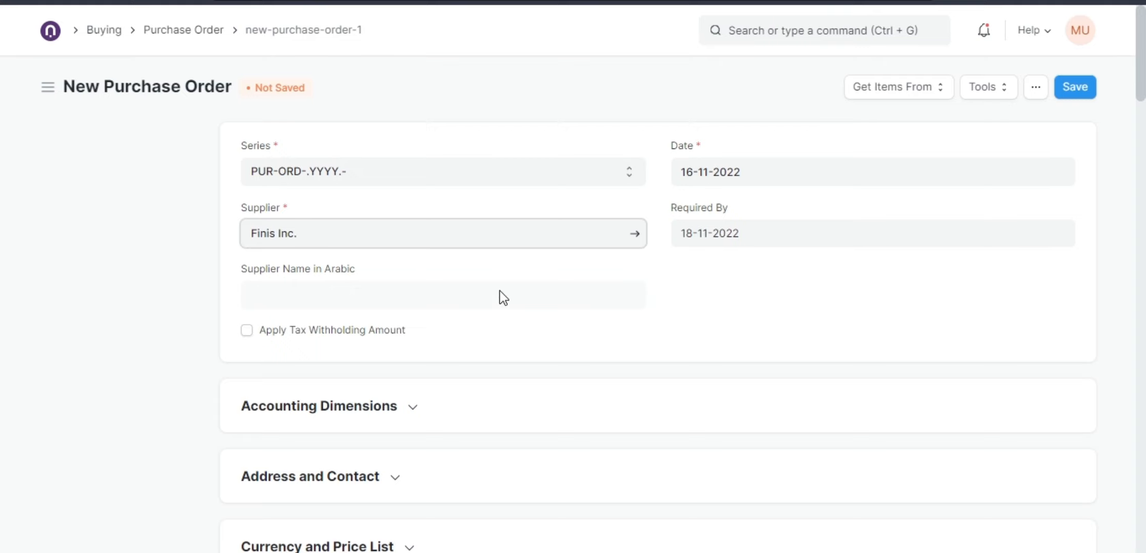
{"action": "scroll", "coordinate": [573, 328], "scroll_direction": "down", "scroll_amount": 2}
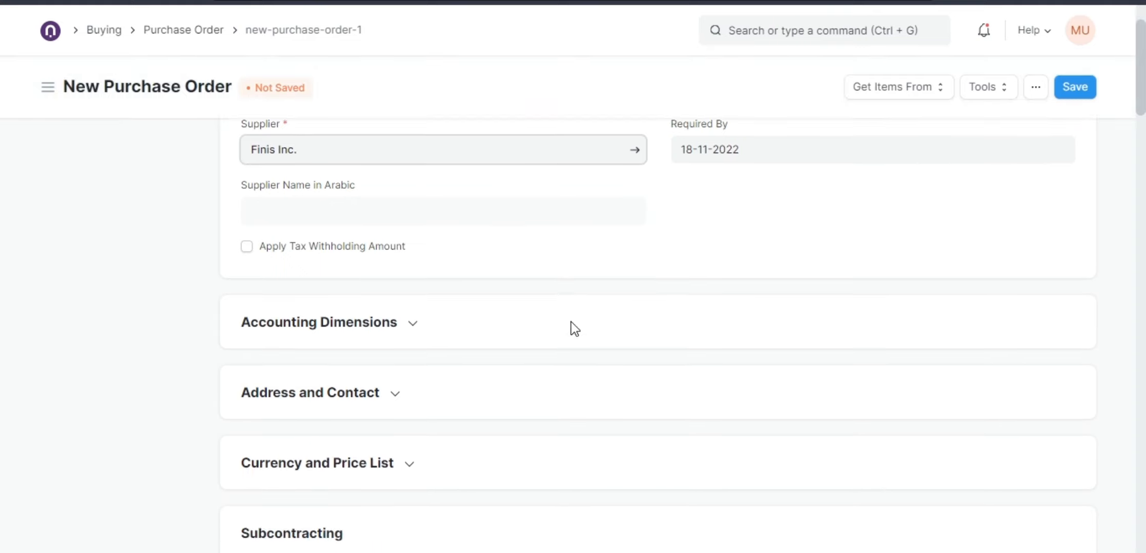
{"action": "scroll", "coordinate": [573, 331], "scroll_direction": "up", "scroll_amount": 2}
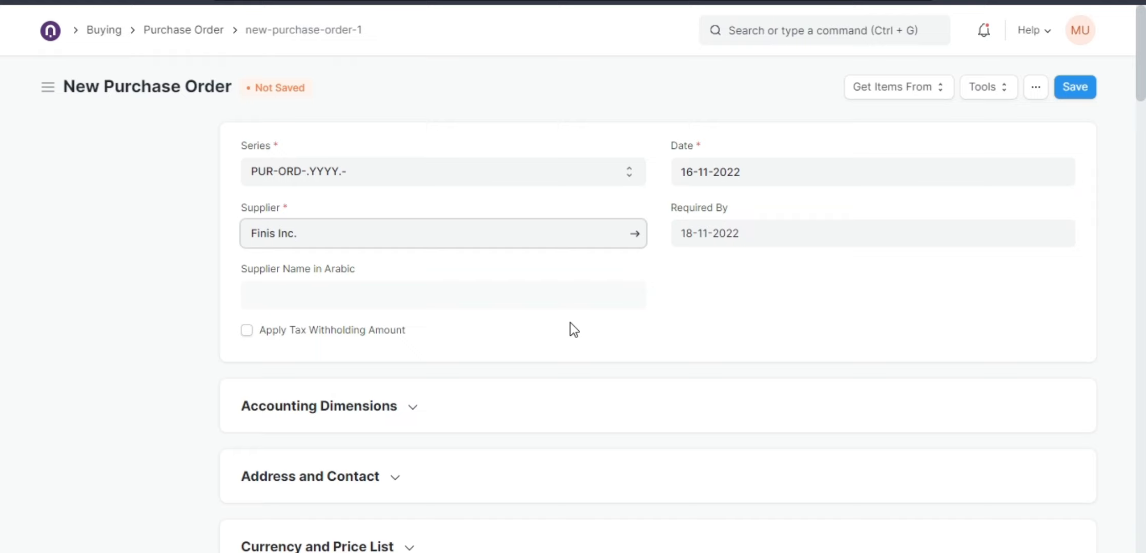
{"action": "scroll", "coordinate": [570, 323], "scroll_direction": "down", "scroll_amount": 10}
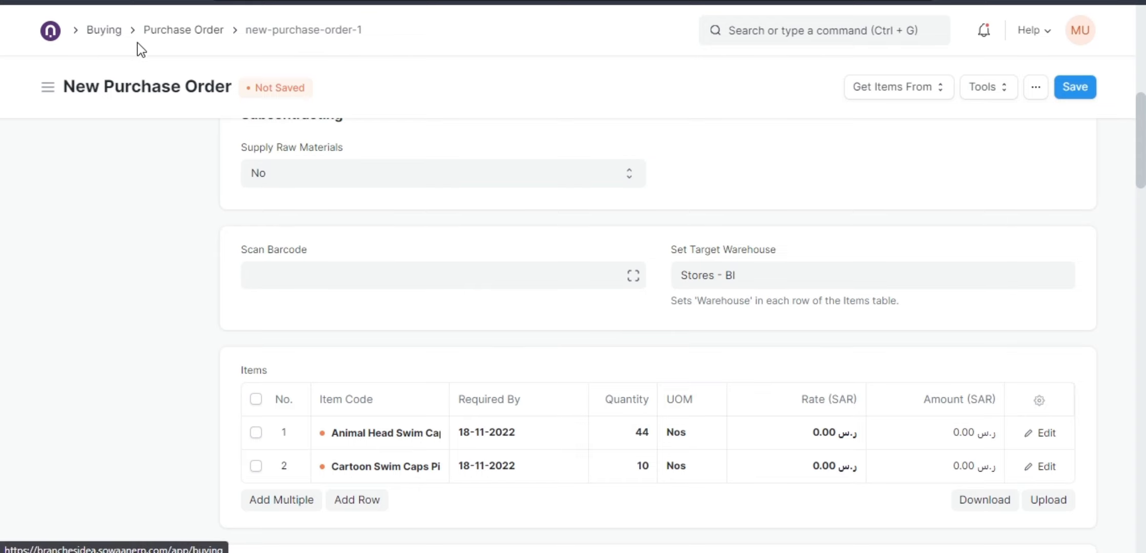
{"action": "scroll", "coordinate": [384, 364], "scroll_direction": "down", "scroll_amount": 2}
{"action": "left_click", "coordinate": [362, 423]}
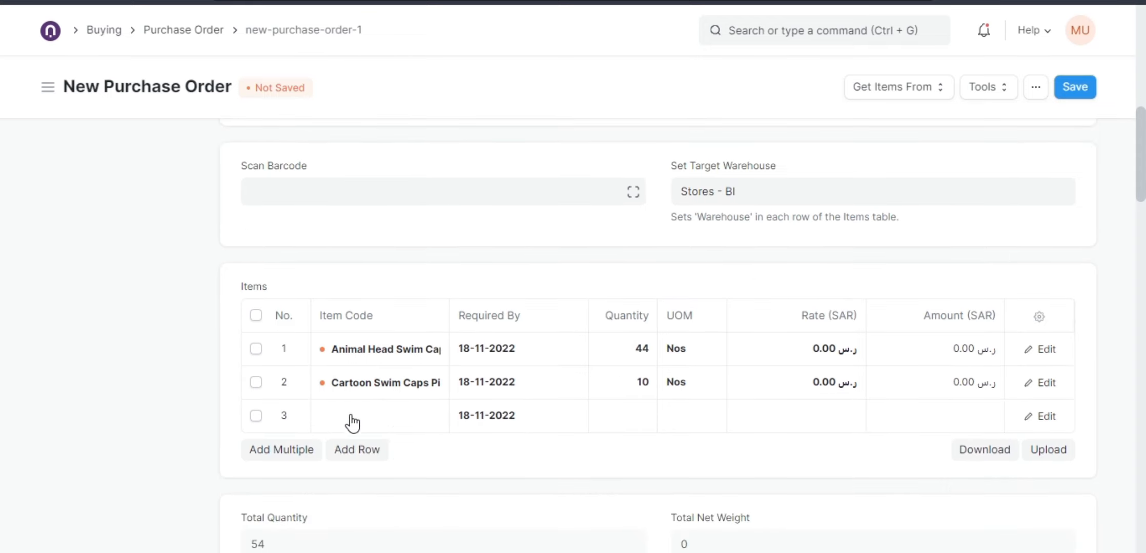
{"action": "left_click", "coordinate": [382, 412]}
{"action": "scroll", "coordinate": [379, 413], "scroll_direction": "down", "scroll_amount": 3}
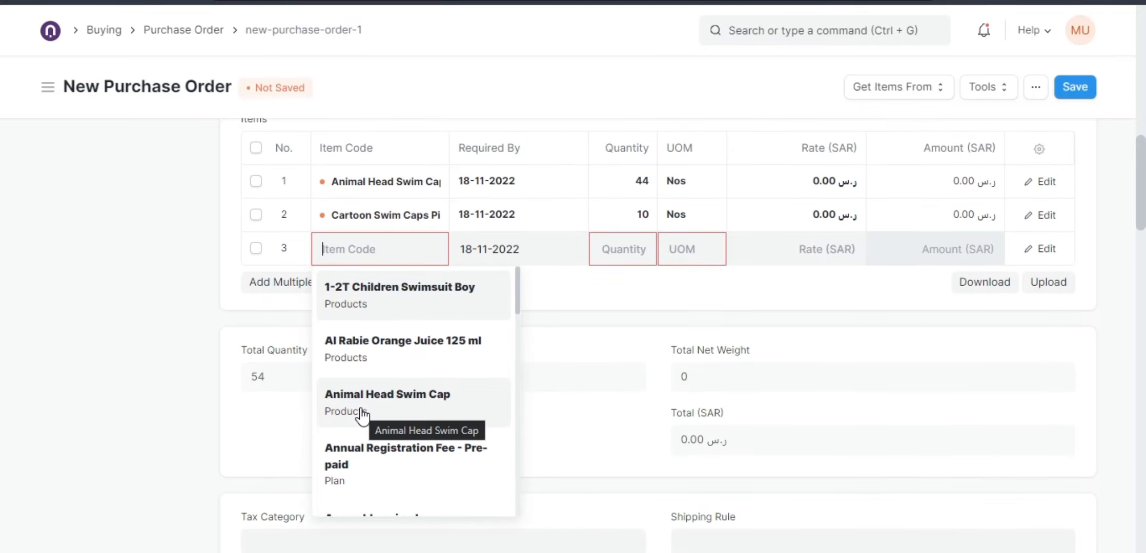
{"action": "type", "text": "i"}
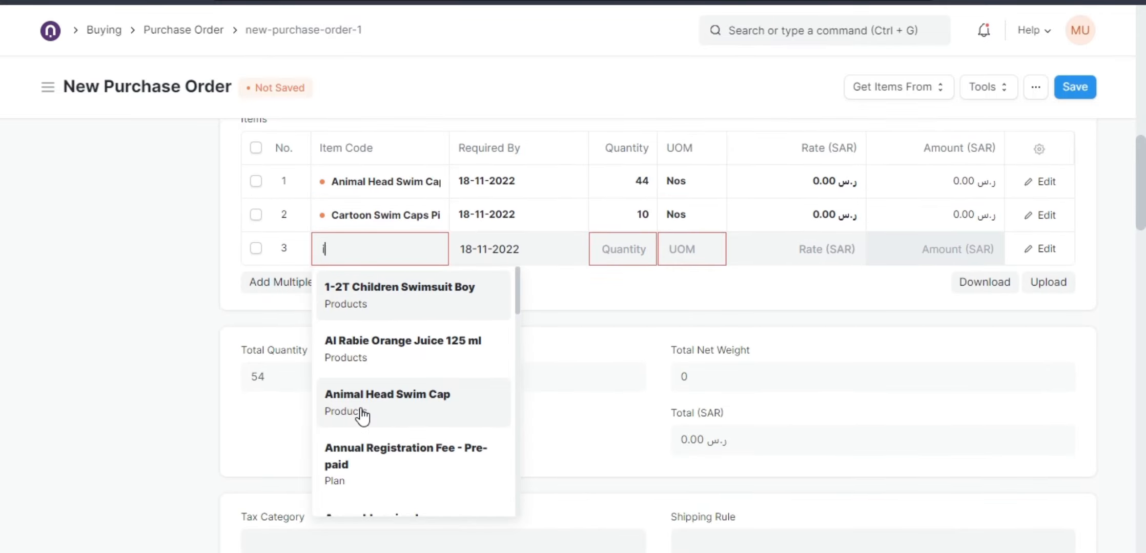
{"action": "type", "text": "tgemem"}
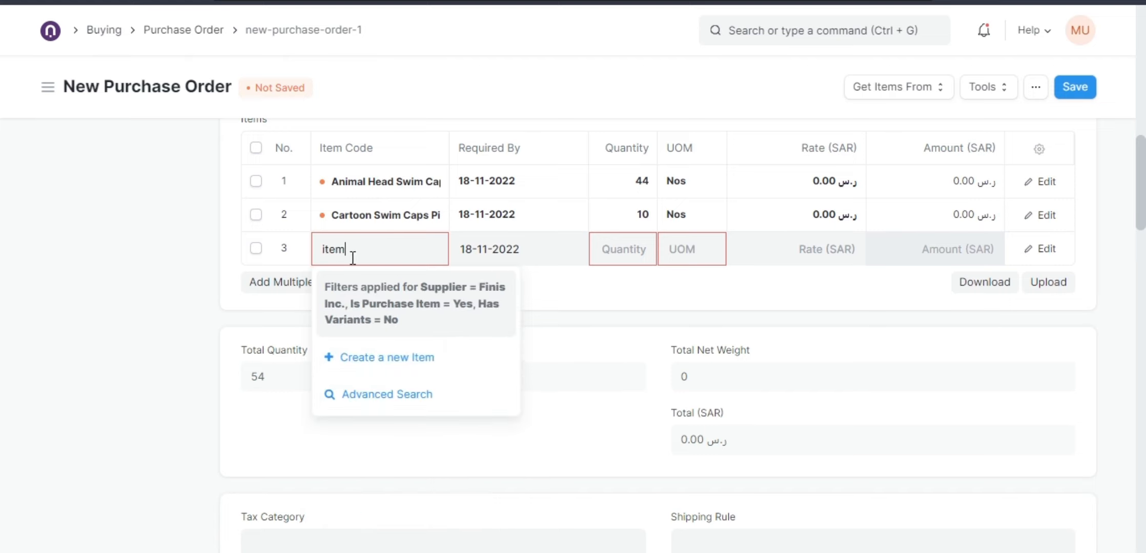
{"action": "left_click", "coordinate": [407, 365]}
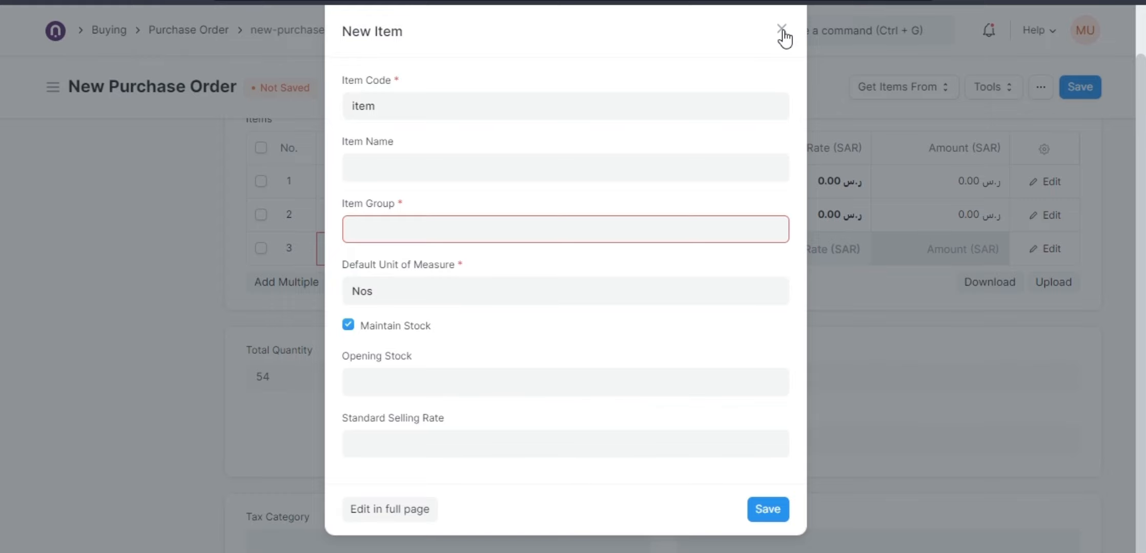
{"action": "key", "text": "Escape"}
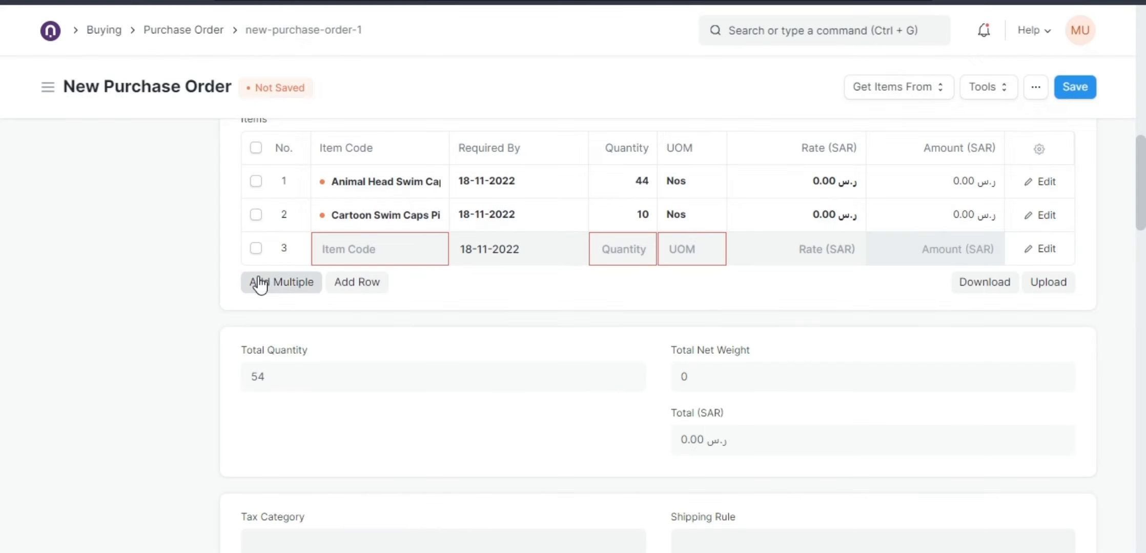
{"action": "left_click", "coordinate": [257, 251]}
{"action": "left_click", "coordinate": [284, 282]}
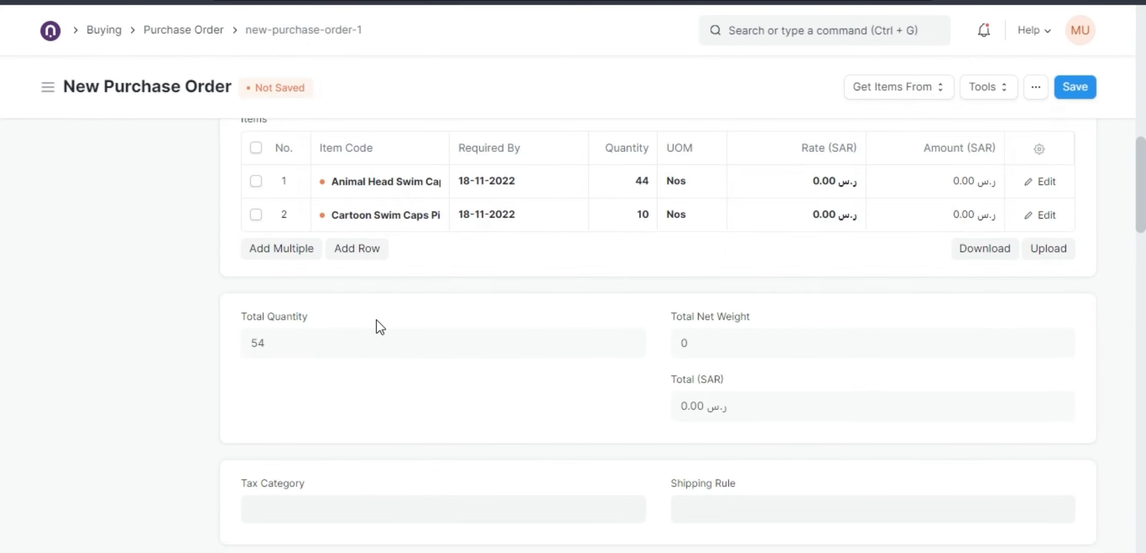
Open the Animal Head Swim Cap item record from the first item row.
{"action": "scroll", "coordinate": [409, 343], "scroll_direction": "up", "scroll_amount": 3}
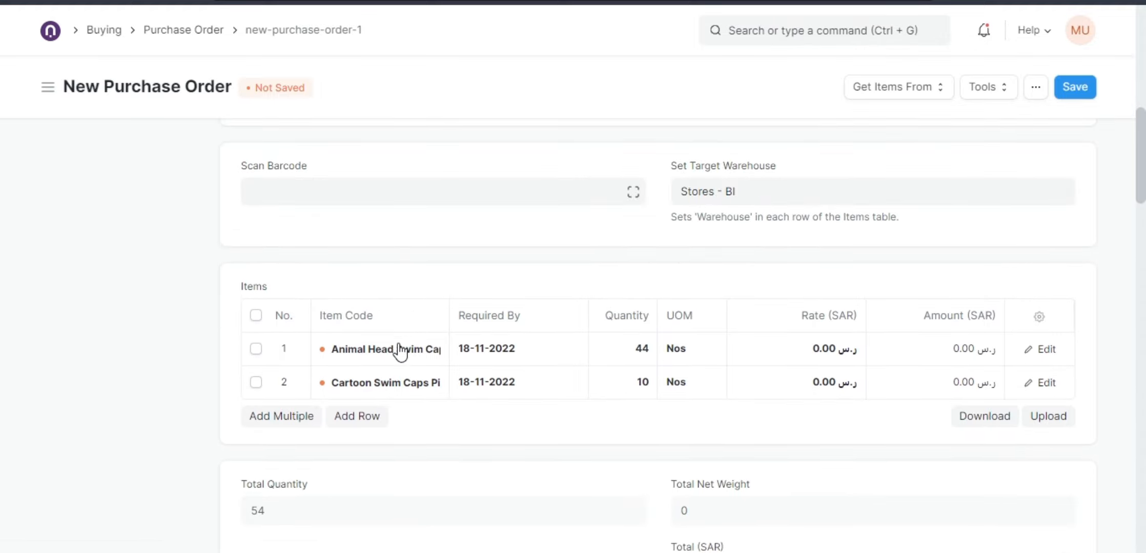
{"action": "left_click", "coordinate": [396, 359]}
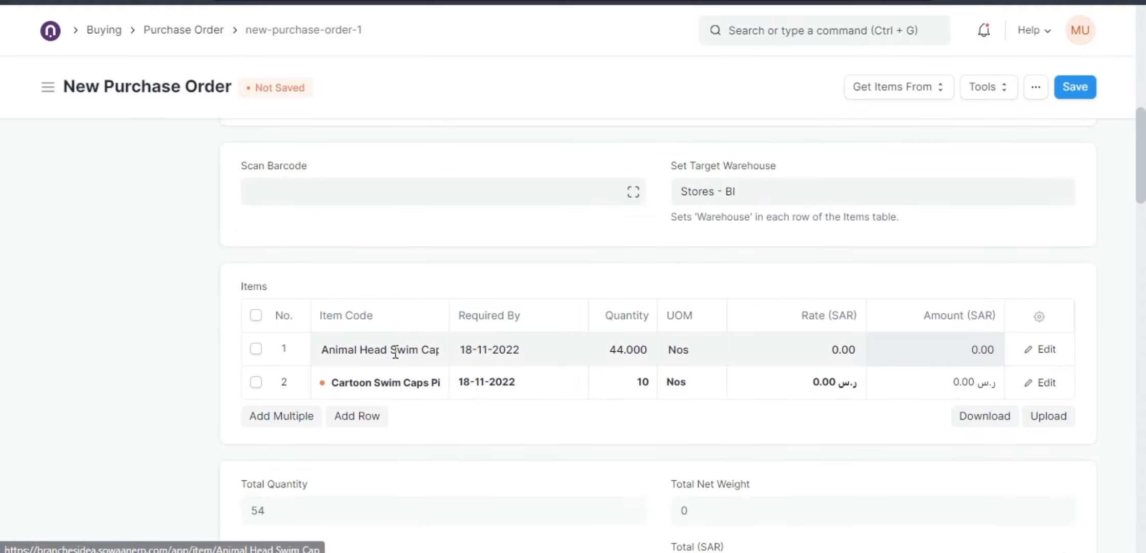
{"action": "left_click", "coordinate": [439, 352]}
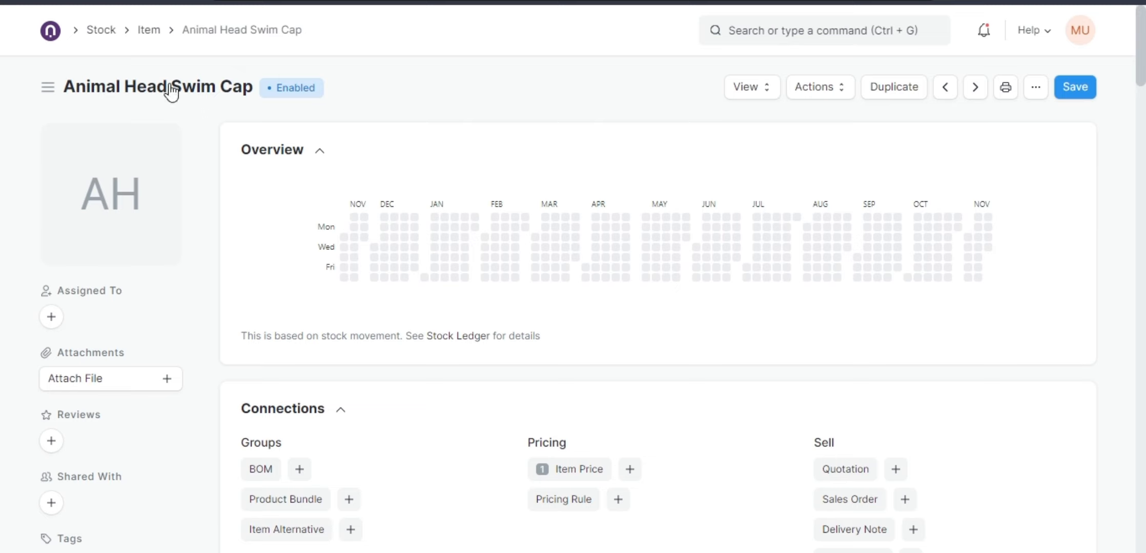
{"action": "mouse_move", "coordinate": [121, 166]}
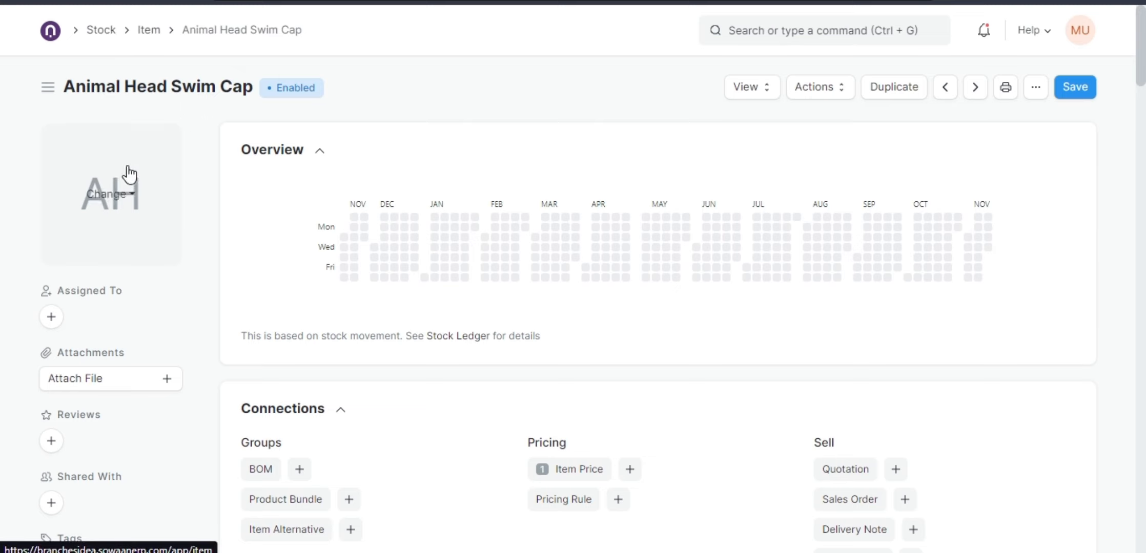
{"action": "left_click", "coordinate": [105, 194]}
{"action": "left_click", "coordinate": [128, 224]}
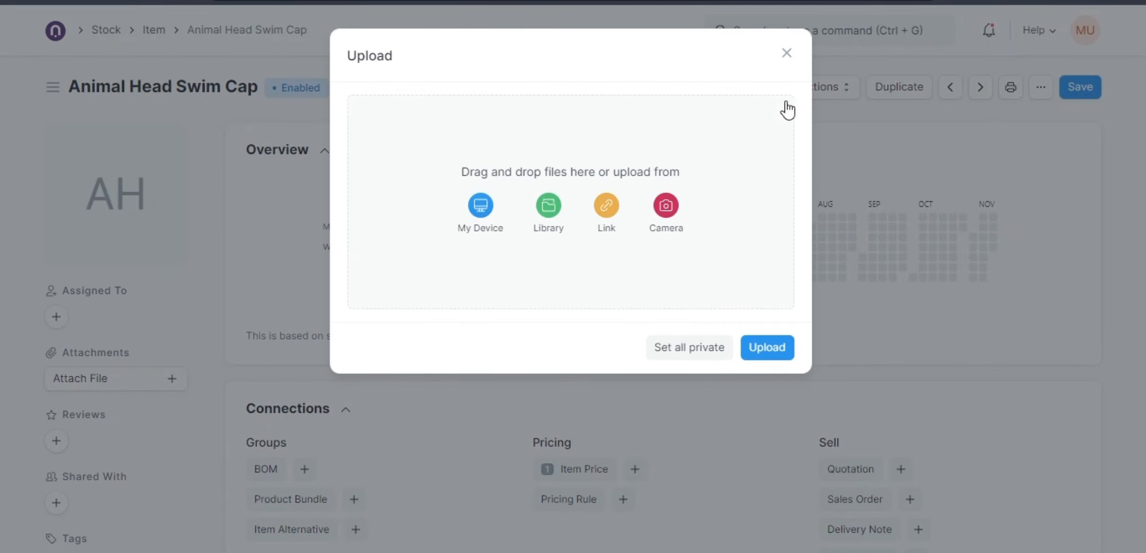
{"action": "left_click", "coordinate": [787, 54]}
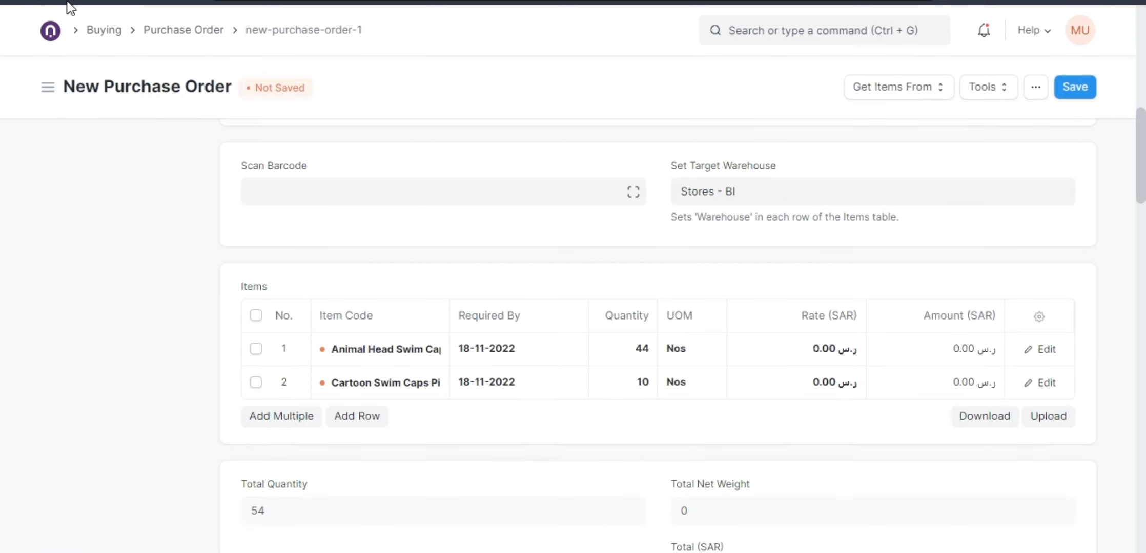
Save the purchase order as a draft.
{"action": "scroll", "coordinate": [592, 396], "scroll_direction": "up", "scroll_amount": 10}
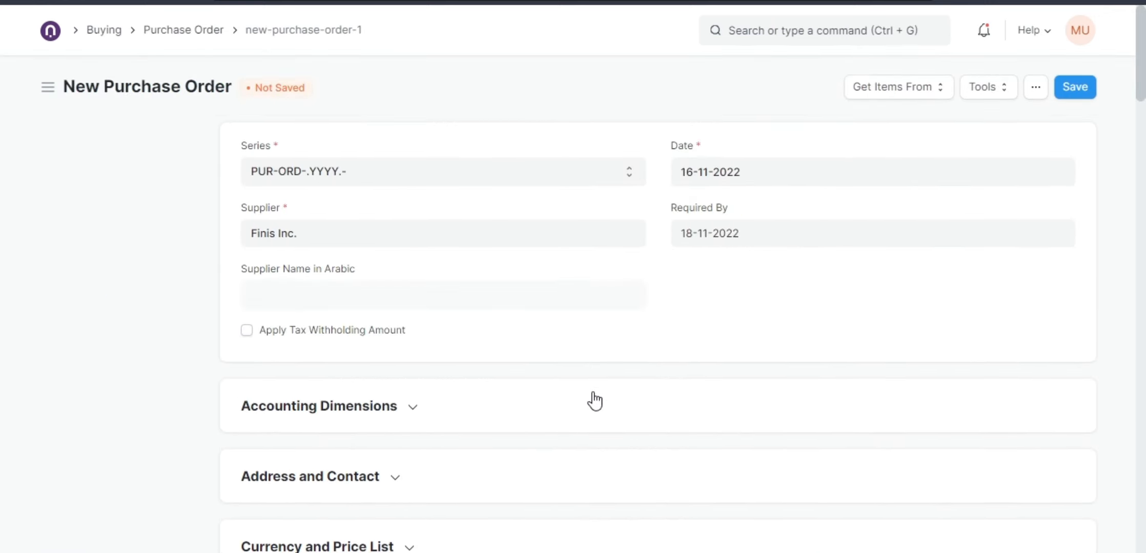
{"action": "scroll", "coordinate": [594, 401], "scroll_direction": "down", "scroll_amount": 10}
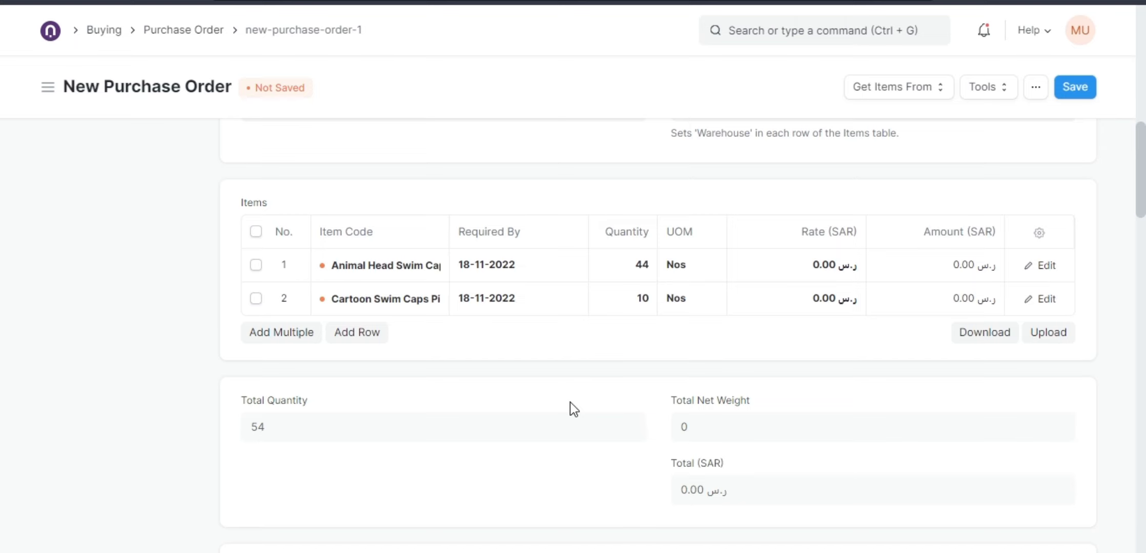
{"action": "left_click", "coordinate": [1071, 96]}
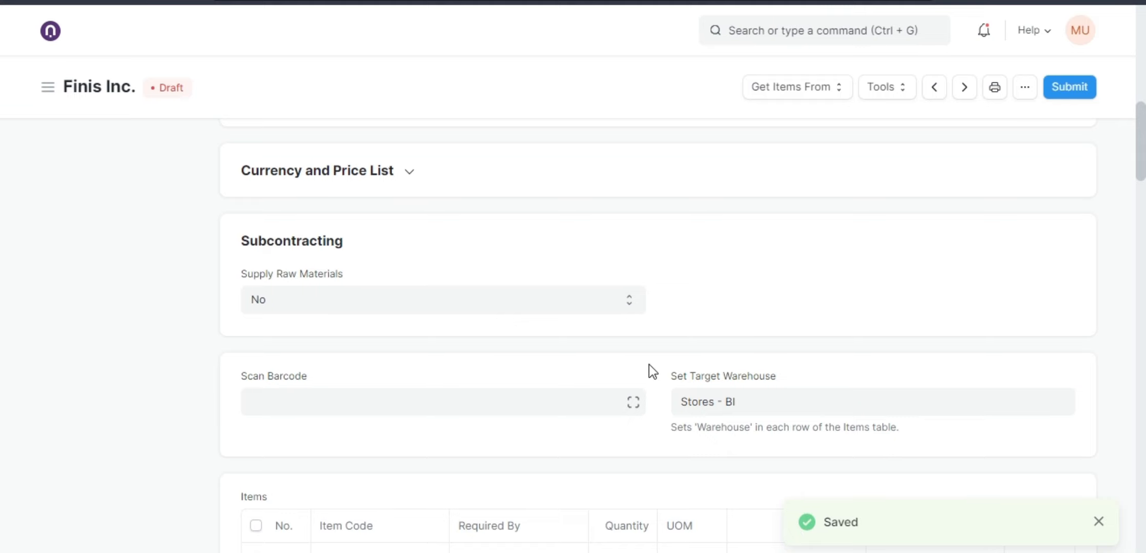
Open the Animal Head Swim Cap item record from the saved purchase order's first item row.
{"action": "scroll", "coordinate": [649, 365], "scroll_direction": "down", "scroll_amount": 5}
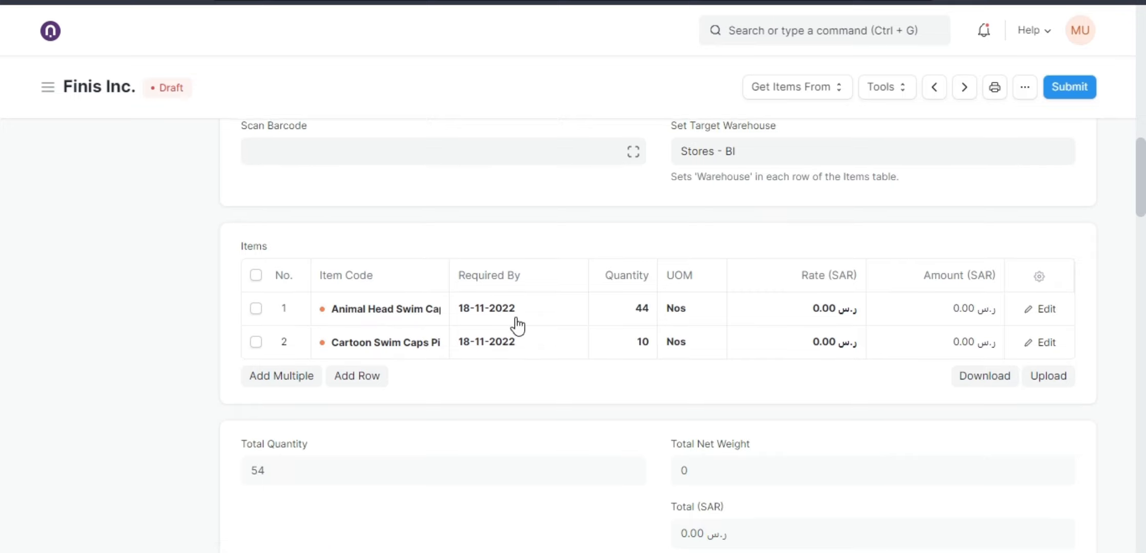
{"action": "scroll", "coordinate": [514, 326], "scroll_direction": "up", "scroll_amount": 8}
{"action": "scroll", "coordinate": [472, 299], "scroll_direction": "up", "scroll_amount": 10}
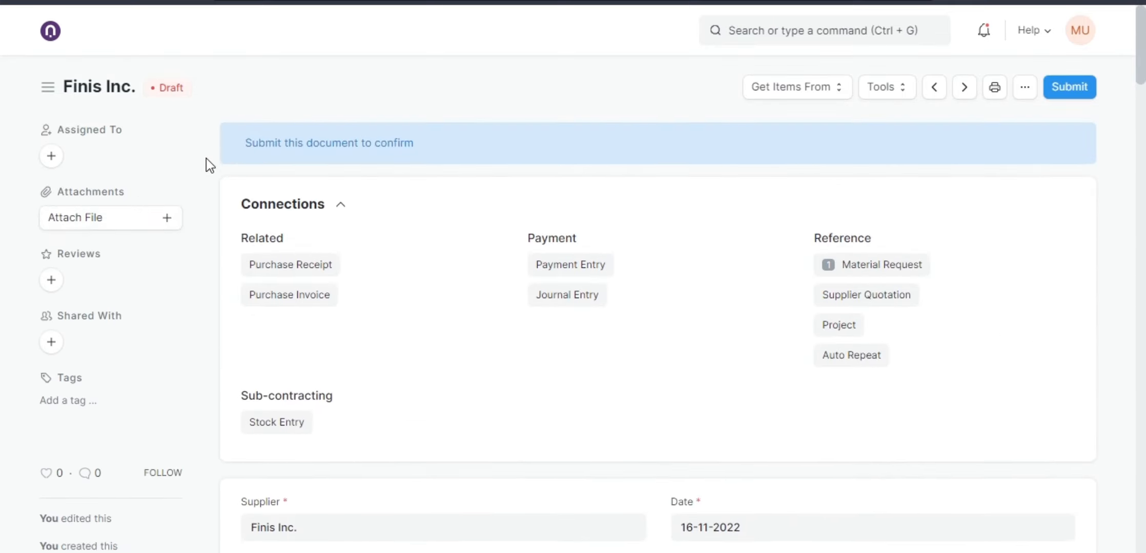
{"action": "scroll", "coordinate": [461, 299], "scroll_direction": "down", "scroll_amount": 15}
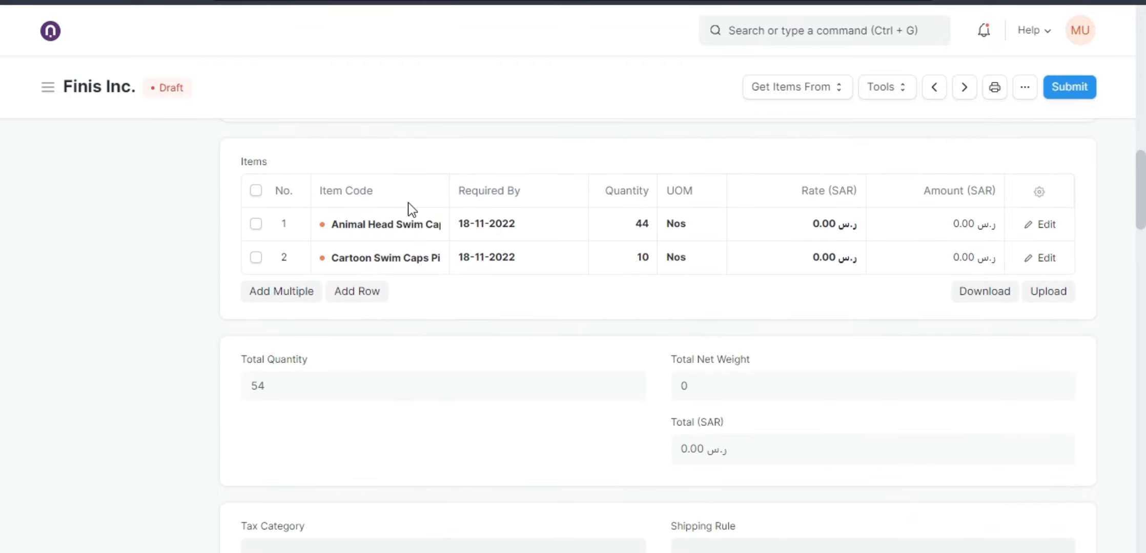
{"action": "left_click", "coordinate": [389, 232]}
{"action": "left_click", "coordinate": [438, 226]}
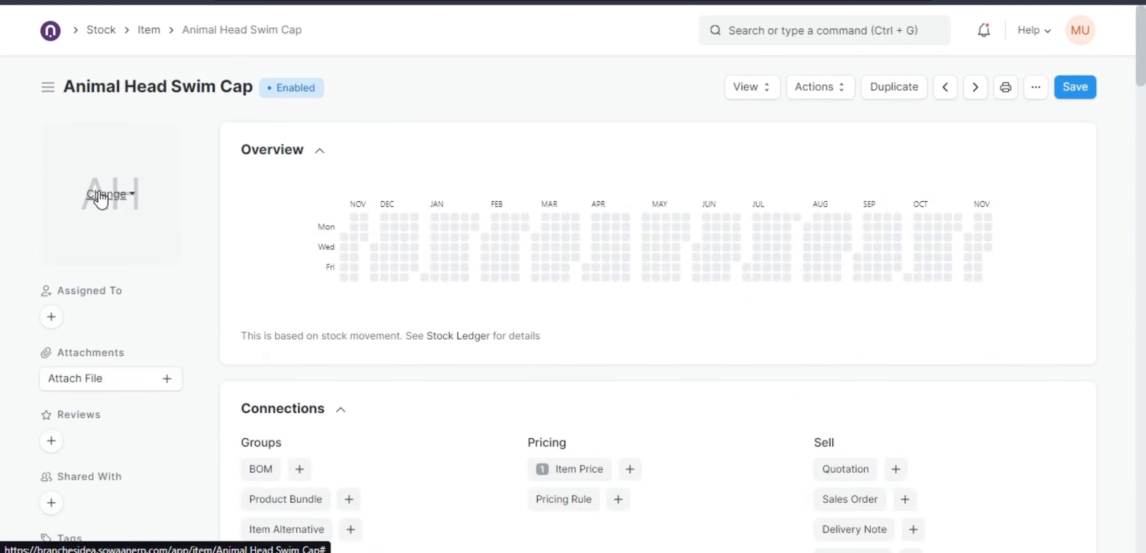
Upload the BEH.jpeg picture from the device's Pictures folder as the item's image.
{"action": "left_click", "coordinate": [110, 194]}
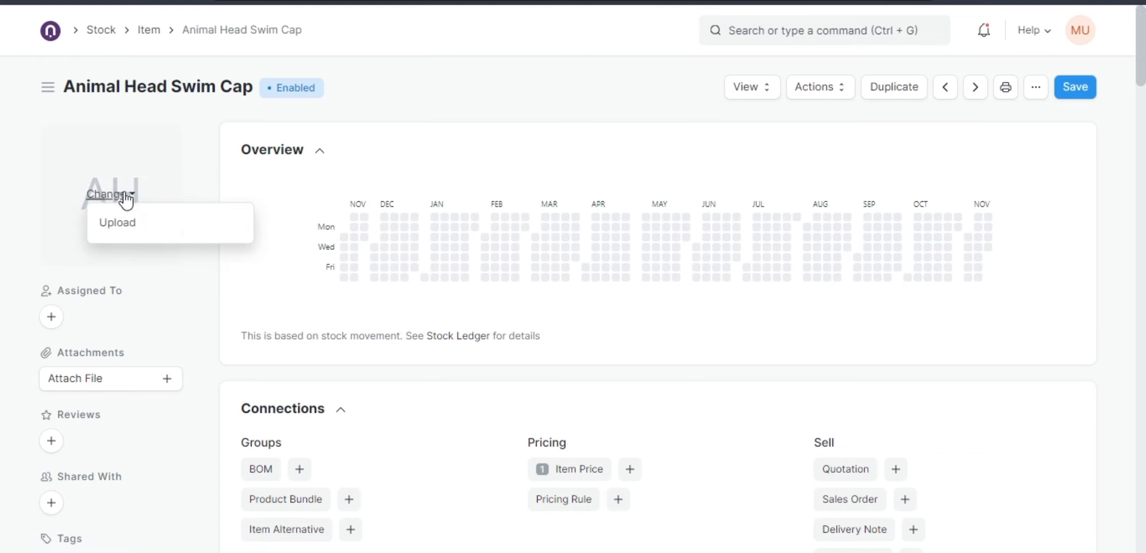
{"action": "left_click", "coordinate": [130, 231]}
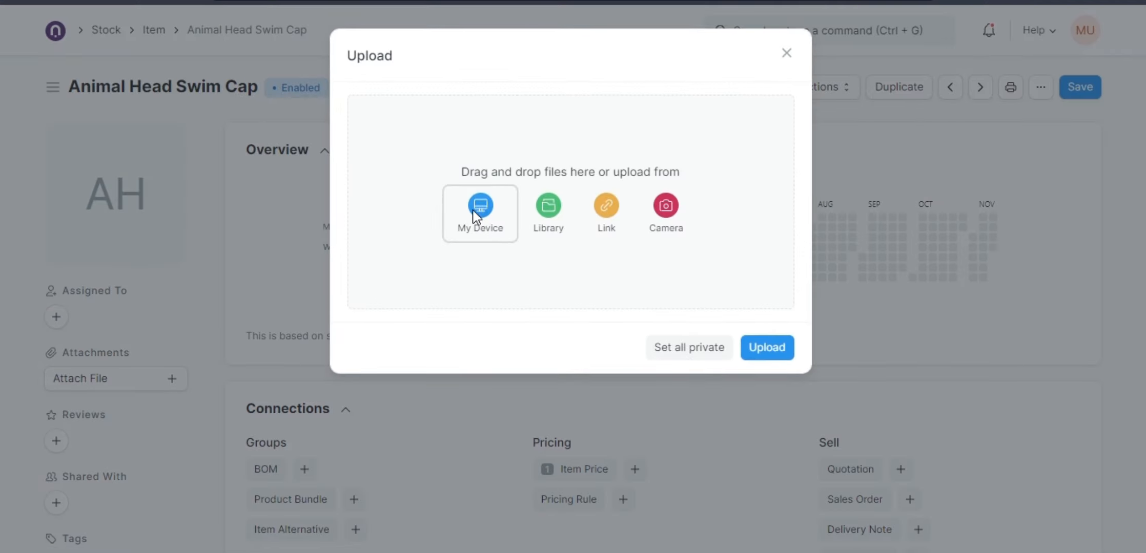
{"action": "left_click", "coordinate": [476, 213]}
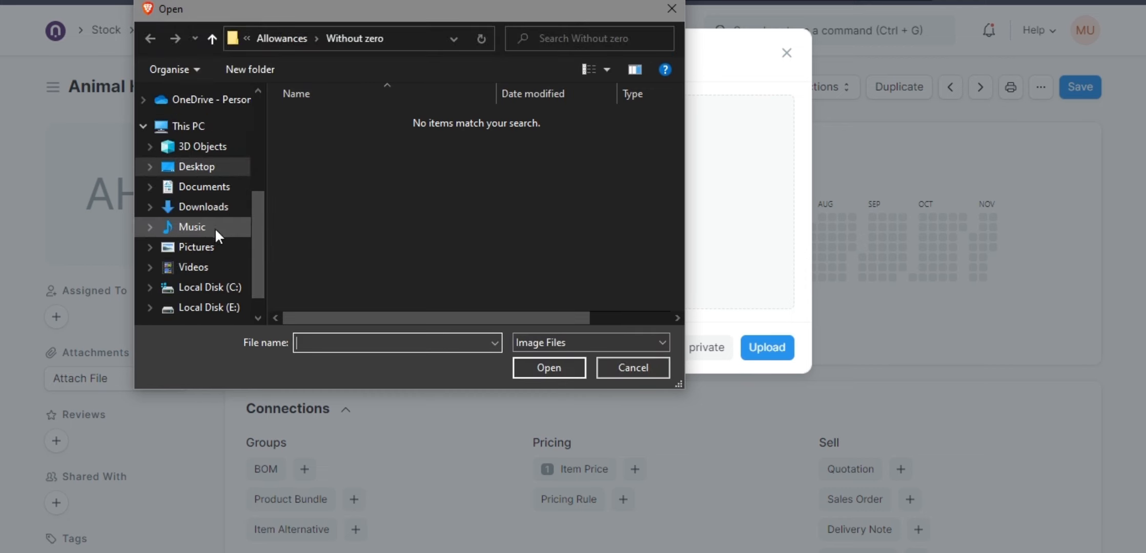
{"action": "left_click", "coordinate": [209, 248]}
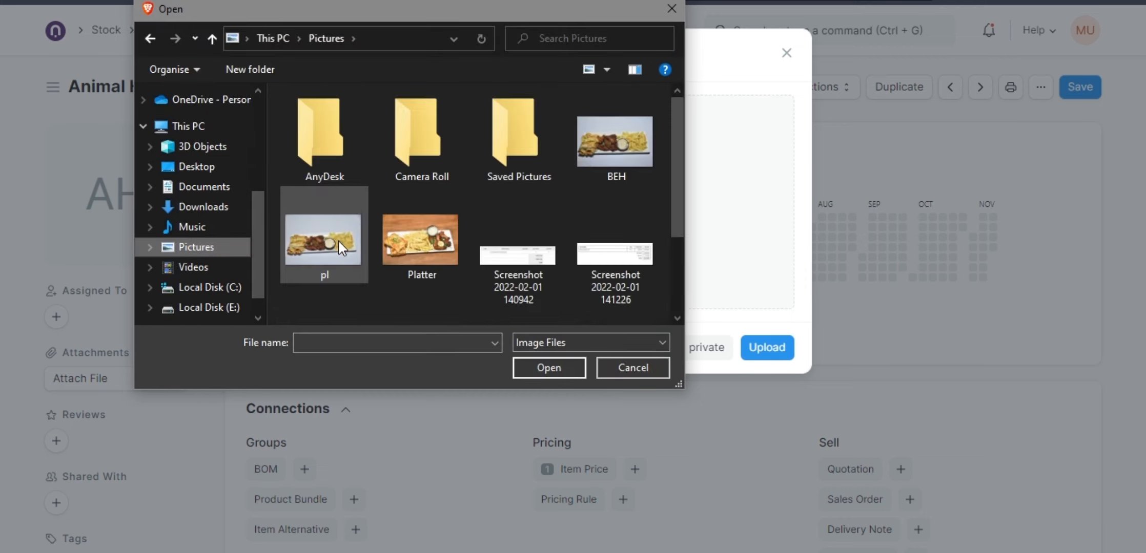
{"action": "double_click", "coordinate": [580, 149]}
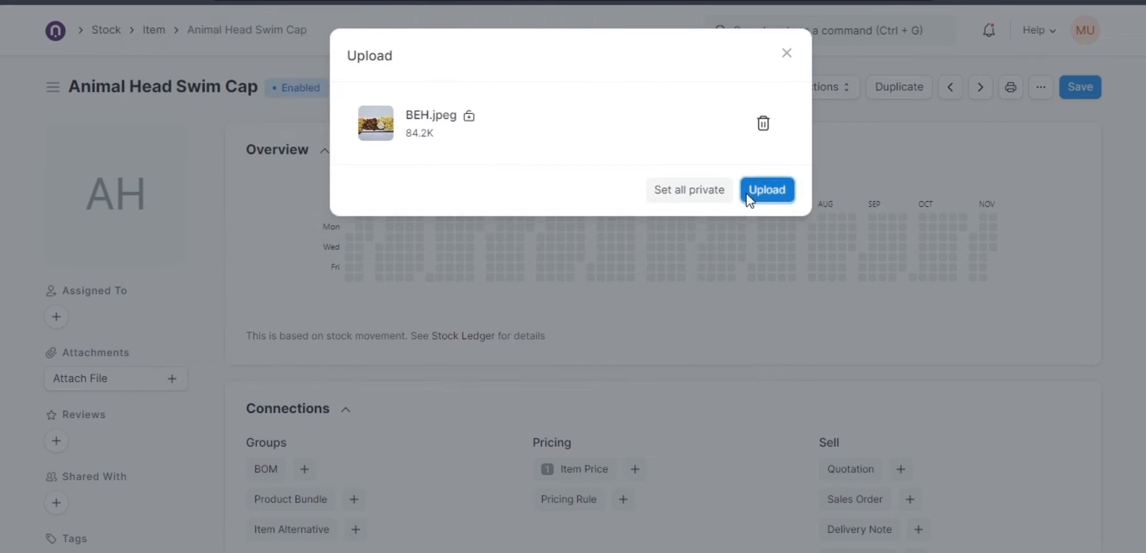
{"action": "left_click", "coordinate": [748, 197]}
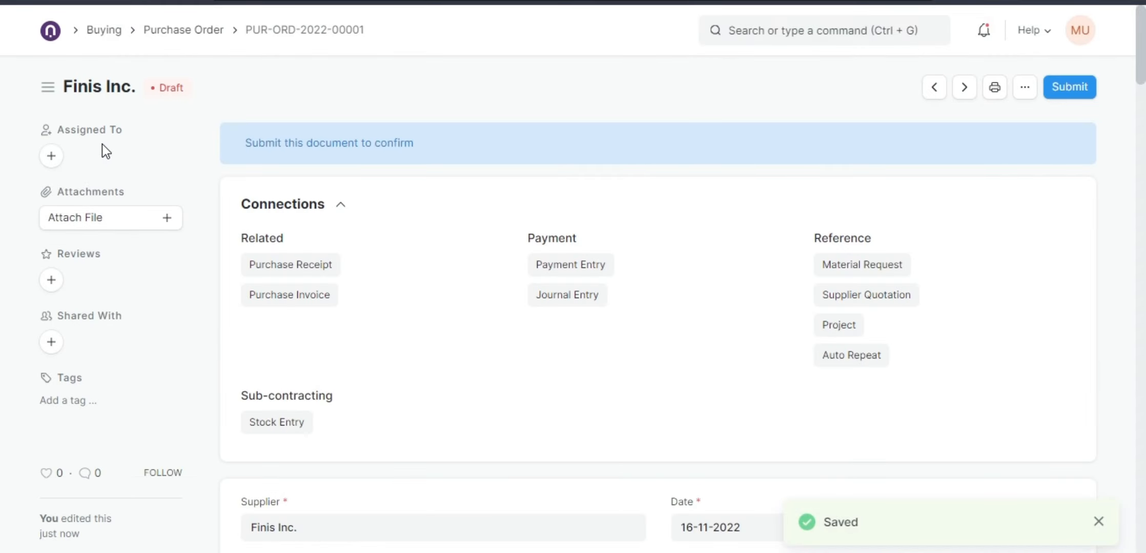
Open the print preview of the purchase order from its items section.
{"action": "scroll", "coordinate": [105, 144], "scroll_direction": "down", "scroll_amount": 5}
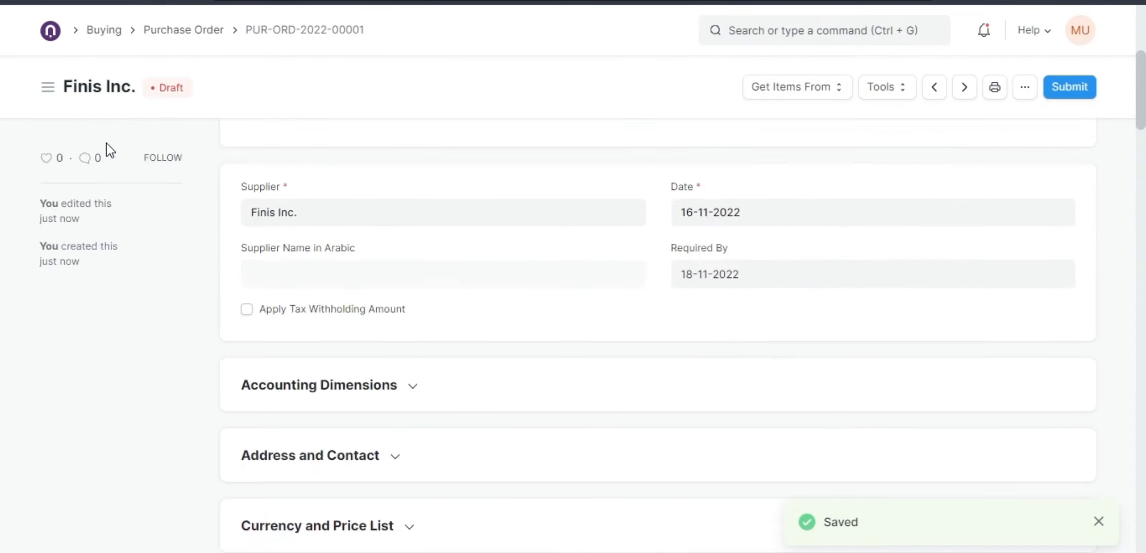
{"action": "scroll", "coordinate": [327, 249], "scroll_direction": "down", "scroll_amount": 7}
{"action": "scroll", "coordinate": [332, 310], "scroll_direction": "up", "scroll_amount": 5}
{"action": "scroll", "coordinate": [403, 357], "scroll_direction": "down", "scroll_amount": 7}
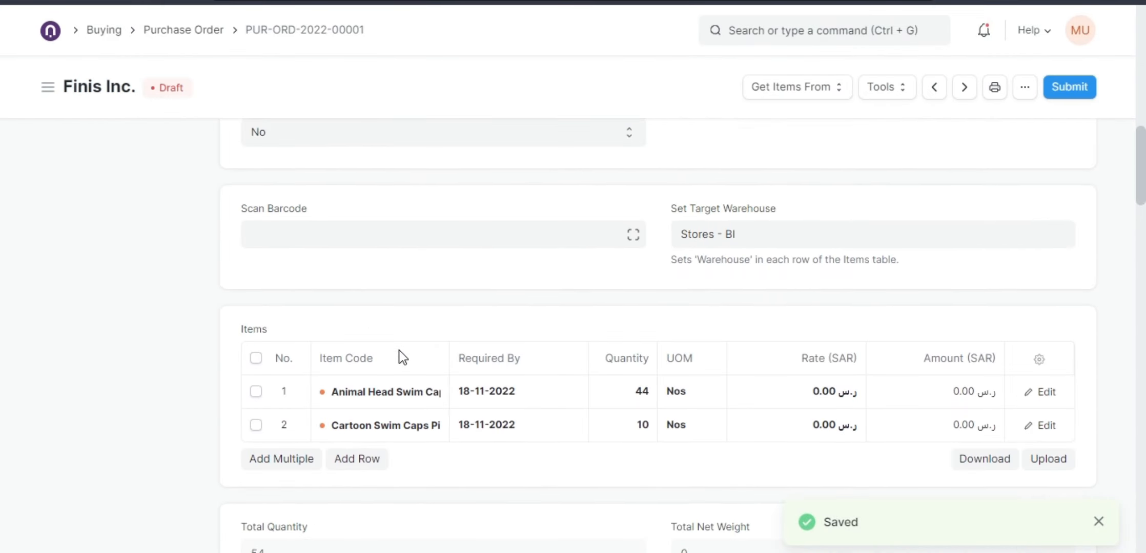
{"action": "left_click", "coordinate": [439, 397]}
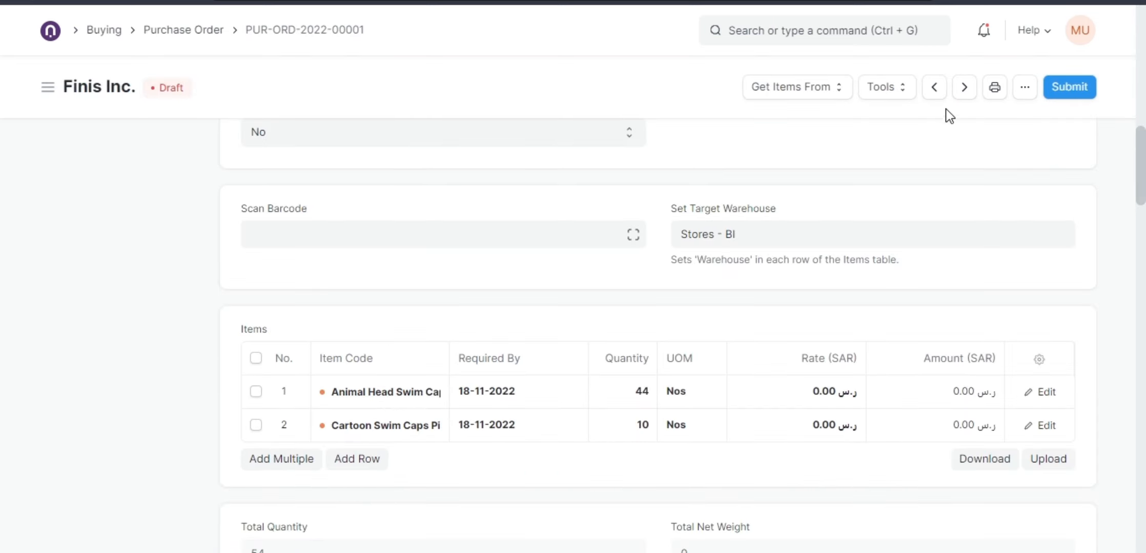
{"action": "left_click", "coordinate": [994, 88]}
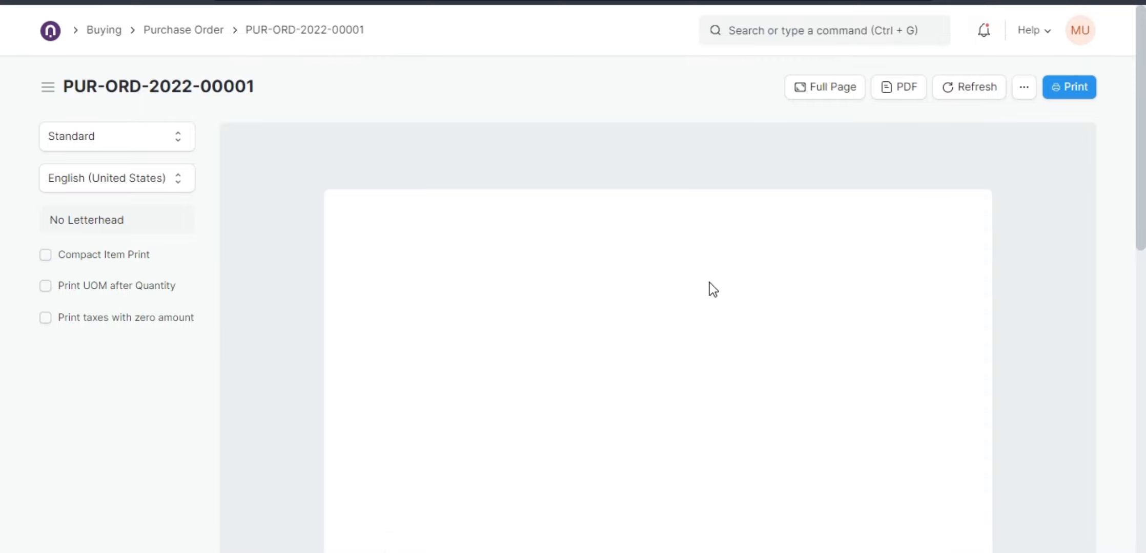
Examine the print preview's supplier details, items table and totals.
{"action": "scroll", "coordinate": [677, 306], "scroll_direction": "down", "scroll_amount": 3}
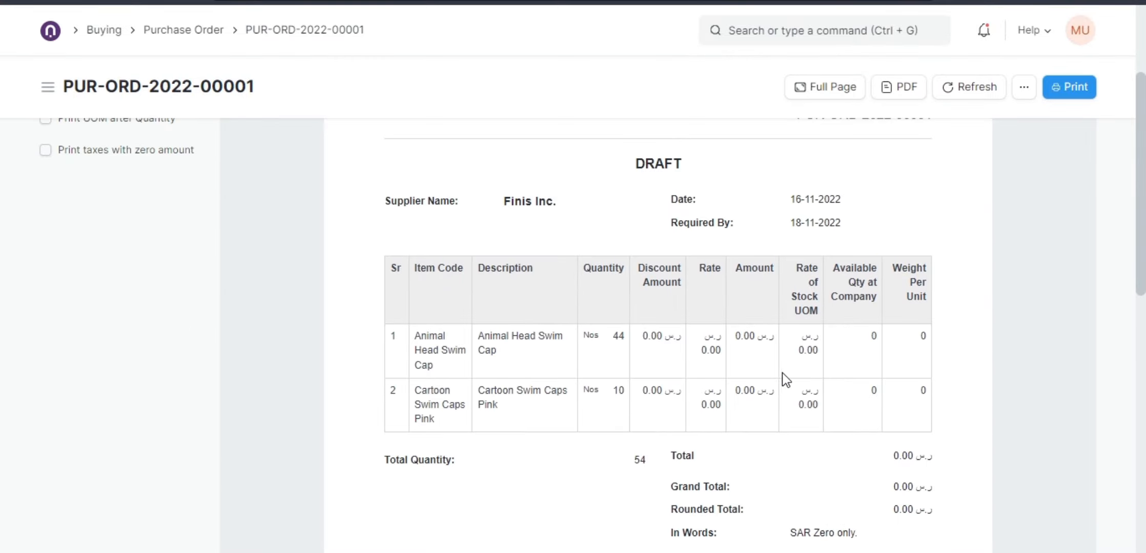
{"action": "scroll", "coordinate": [783, 379], "scroll_direction": "down", "scroll_amount": 9}
{"action": "scroll", "coordinate": [689, 369], "scroll_direction": "up", "scroll_amount": 7}
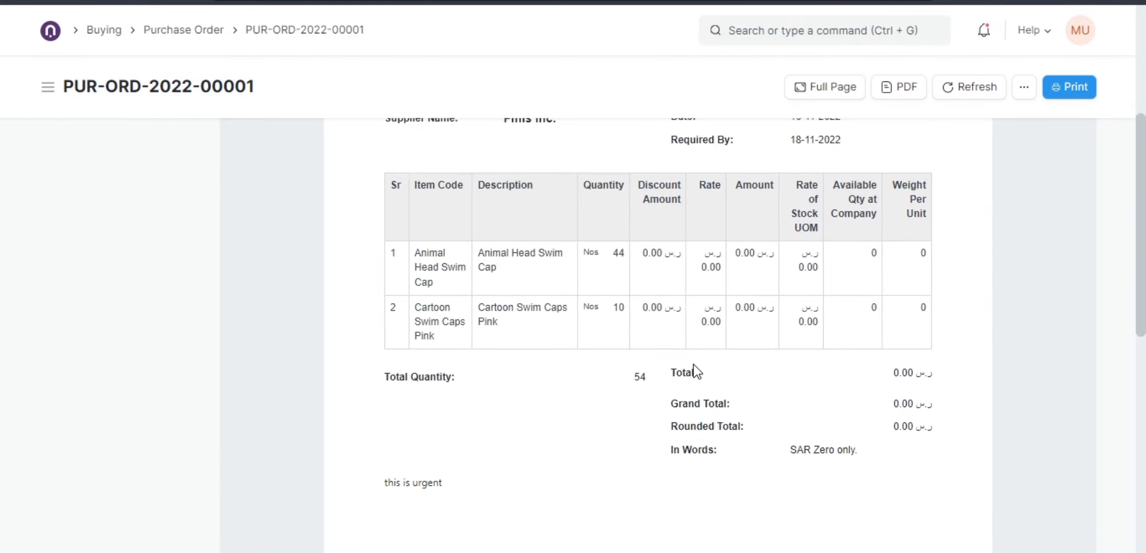
{"action": "scroll", "coordinate": [694, 366], "scroll_direction": "up", "scroll_amount": 4}
{"action": "scroll", "coordinate": [700, 365], "scroll_direction": "down", "scroll_amount": 2}
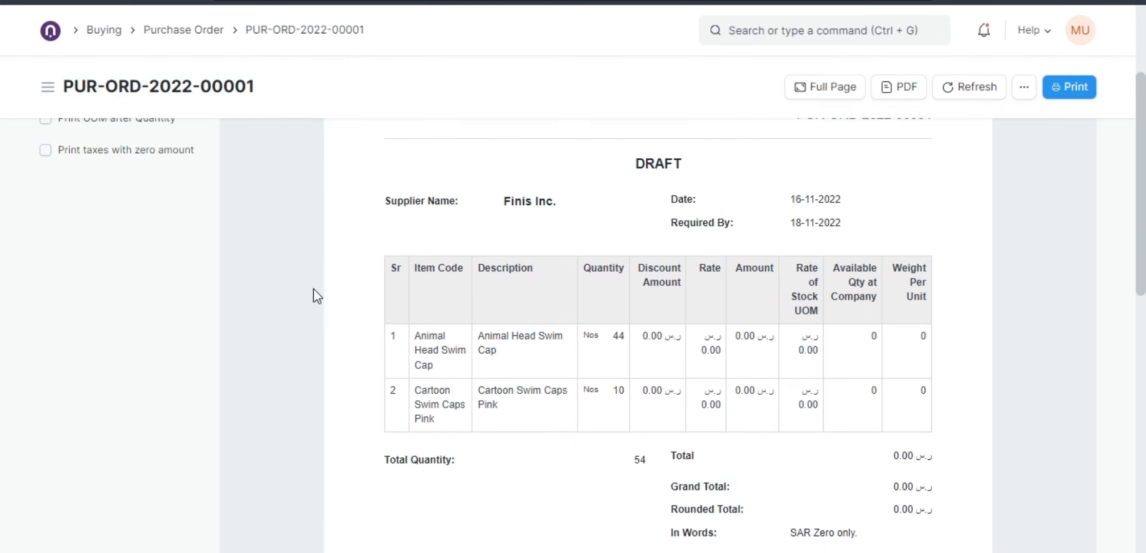
{"action": "scroll", "coordinate": [246, 308], "scroll_direction": "up", "scroll_amount": 3}
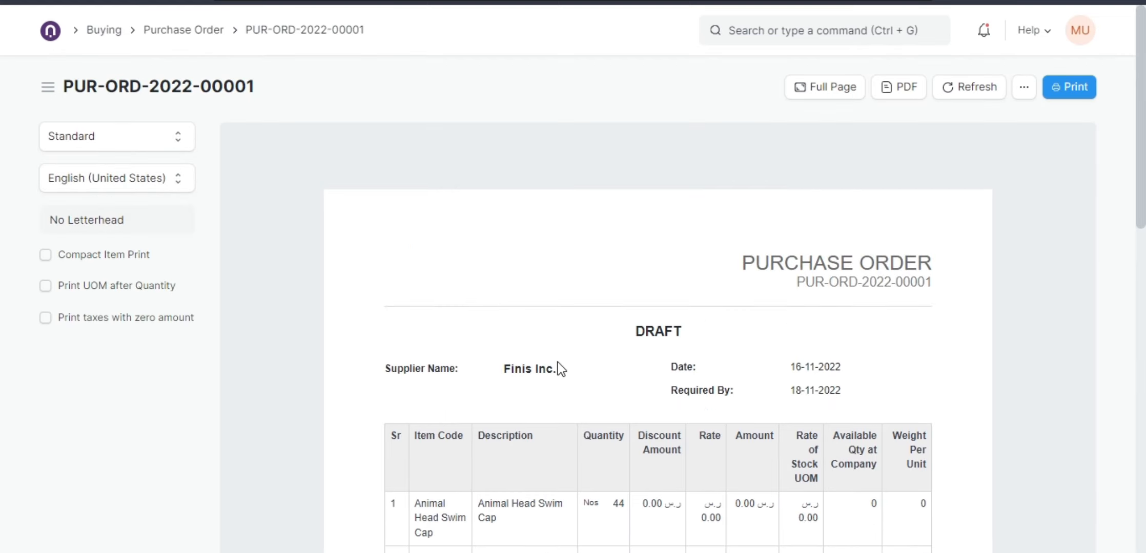
{"action": "scroll", "coordinate": [545, 354], "scroll_direction": "down", "scroll_amount": 3}
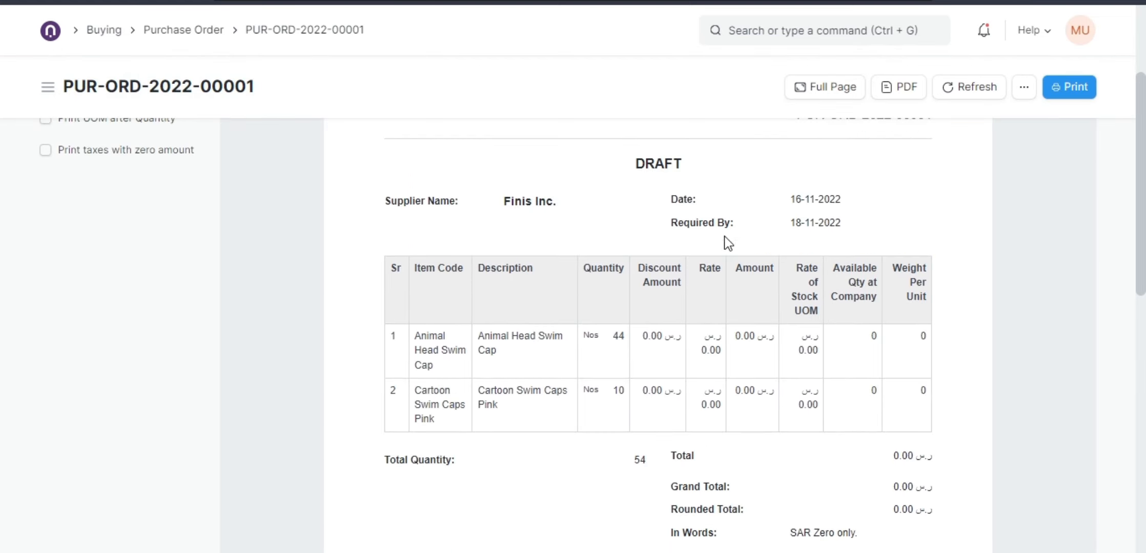
Start a new custom print format named Test based on the Standard format.
{"action": "left_click", "coordinate": [1022, 90]}
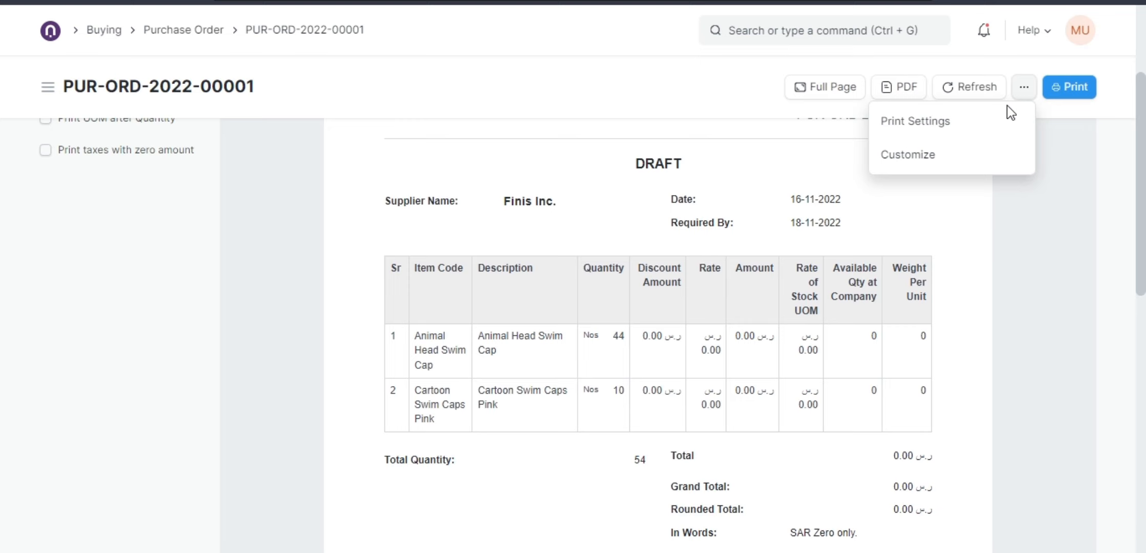
{"action": "left_click", "coordinate": [918, 155]}
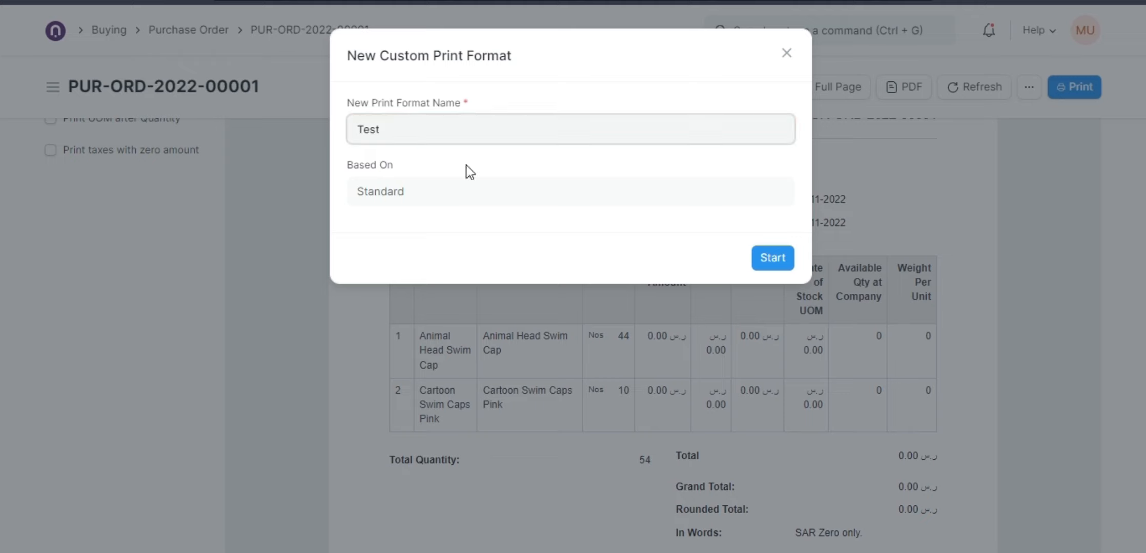
{"action": "left_click", "coordinate": [756, 258]}
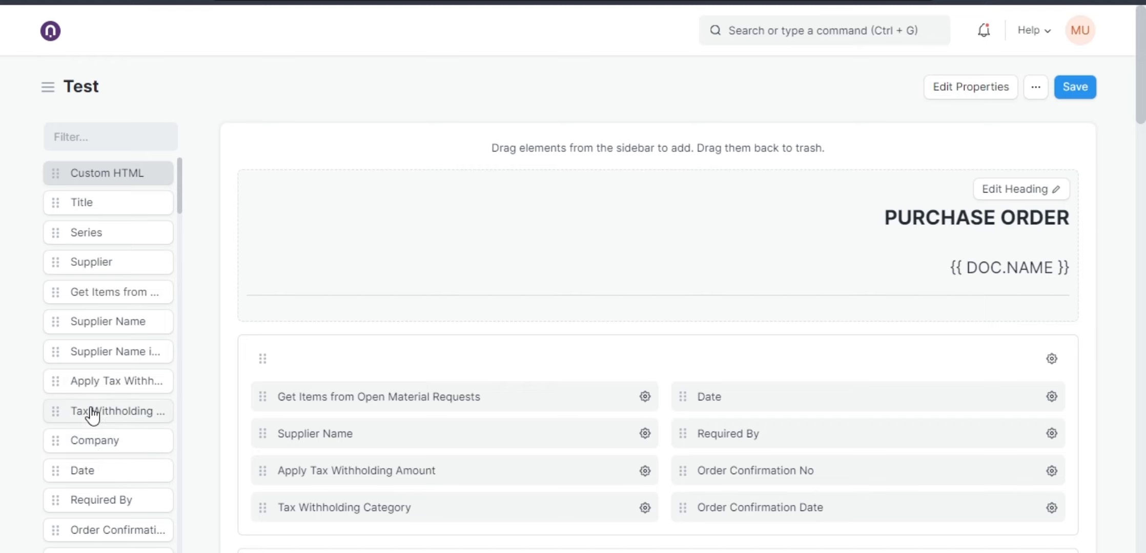
Review the sections and fields laid out in the Test print format builder.
{"action": "scroll", "coordinate": [561, 415], "scroll_direction": "down", "scroll_amount": 1}
{"action": "scroll", "coordinate": [553, 369], "scroll_direction": "down", "scroll_amount": 3}
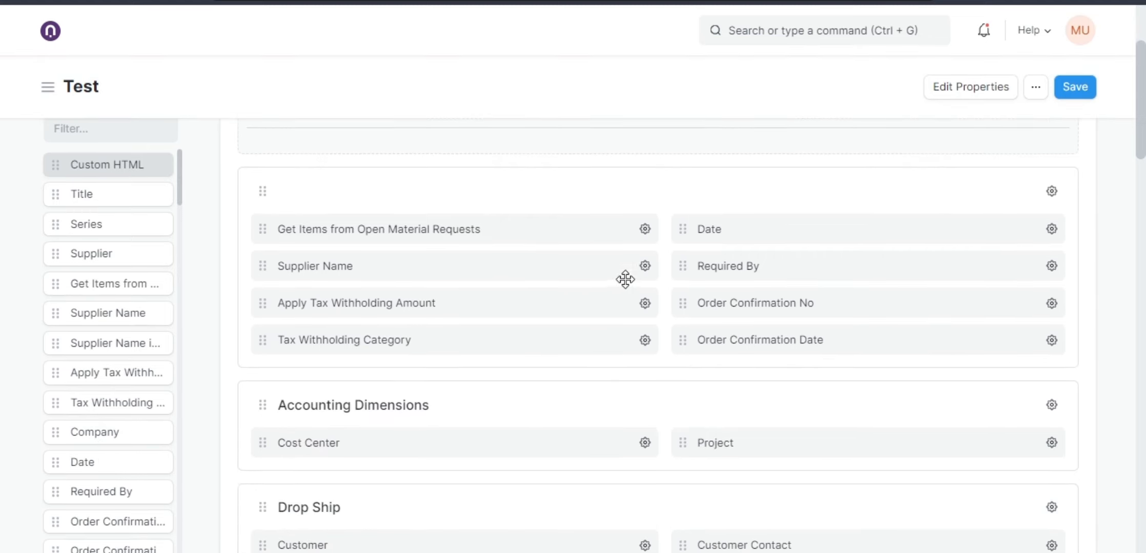
{"action": "scroll", "coordinate": [617, 343], "scroll_direction": "down", "scroll_amount": 2}
{"action": "scroll", "coordinate": [687, 400], "scroll_direction": "down", "scroll_amount": 5}
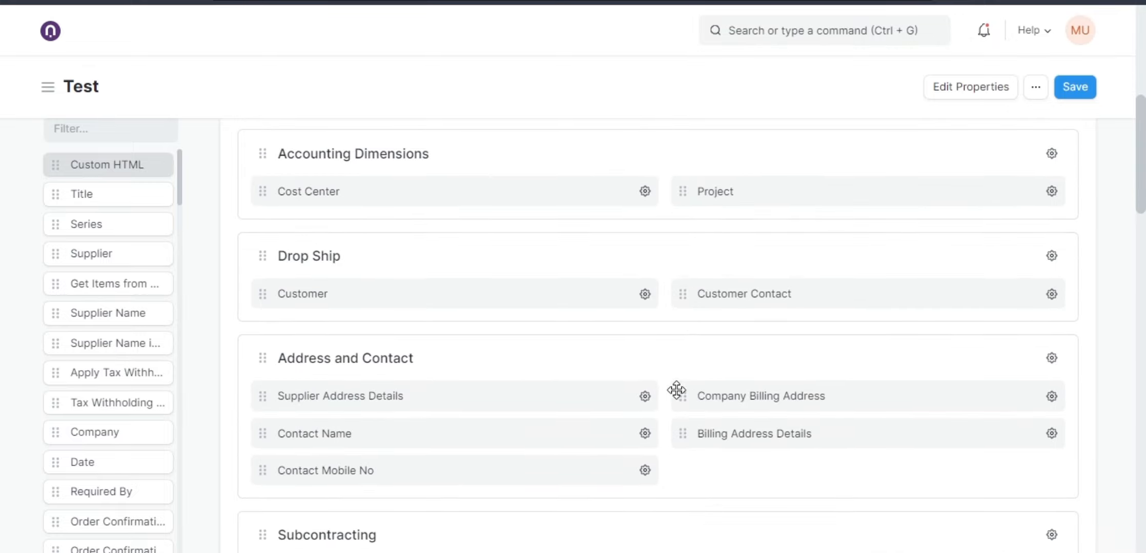
{"action": "scroll", "coordinate": [659, 385], "scroll_direction": "down", "scroll_amount": 3}
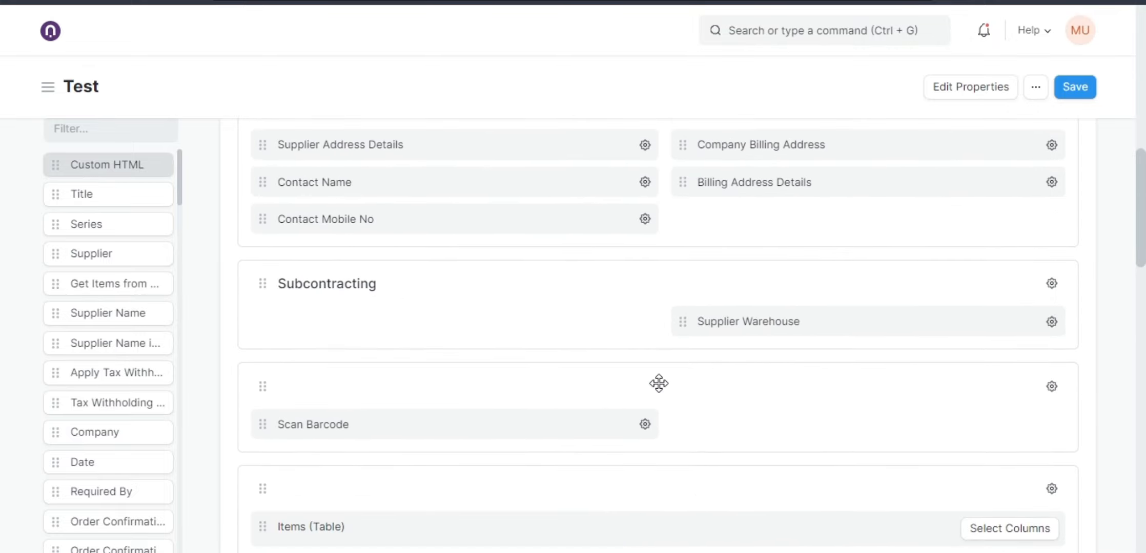
{"action": "scroll", "coordinate": [659, 381], "scroll_direction": "up", "scroll_amount": 6}
{"action": "scroll", "coordinate": [651, 378], "scroll_direction": "up", "scroll_amount": 3}
{"action": "scroll", "coordinate": [651, 377], "scroll_direction": "down", "scroll_amount": 9}
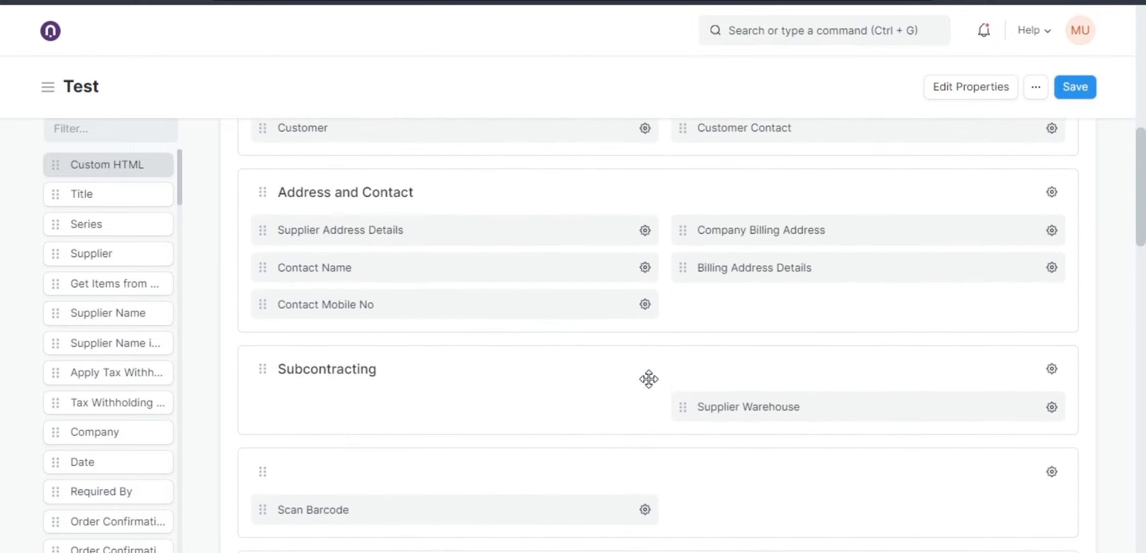
{"action": "scroll", "coordinate": [649, 380], "scroll_direction": "down", "scroll_amount": 5}
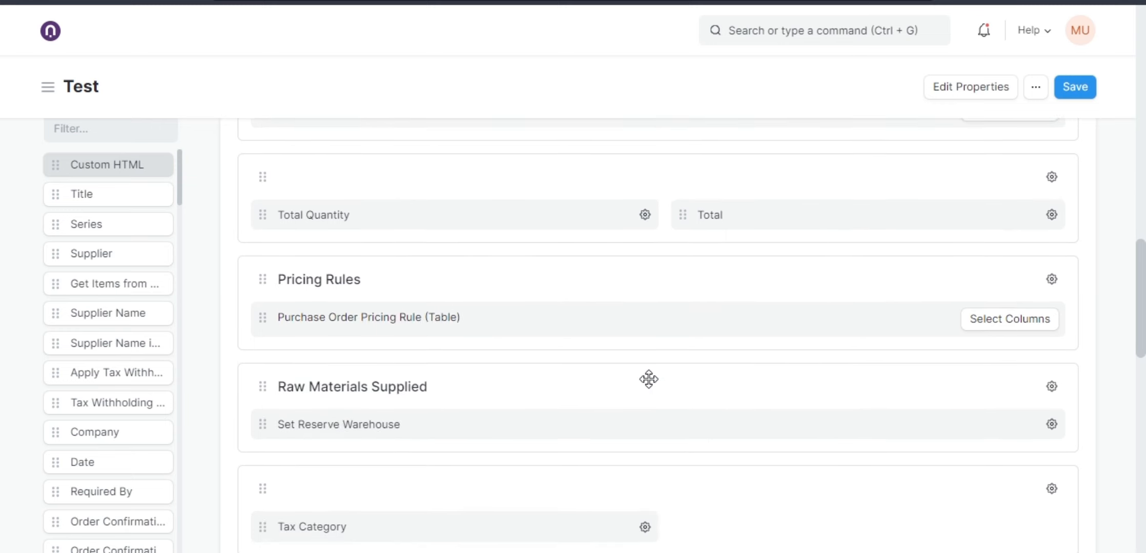
{"action": "scroll", "coordinate": [649, 379], "scroll_direction": "up", "scroll_amount": 3}
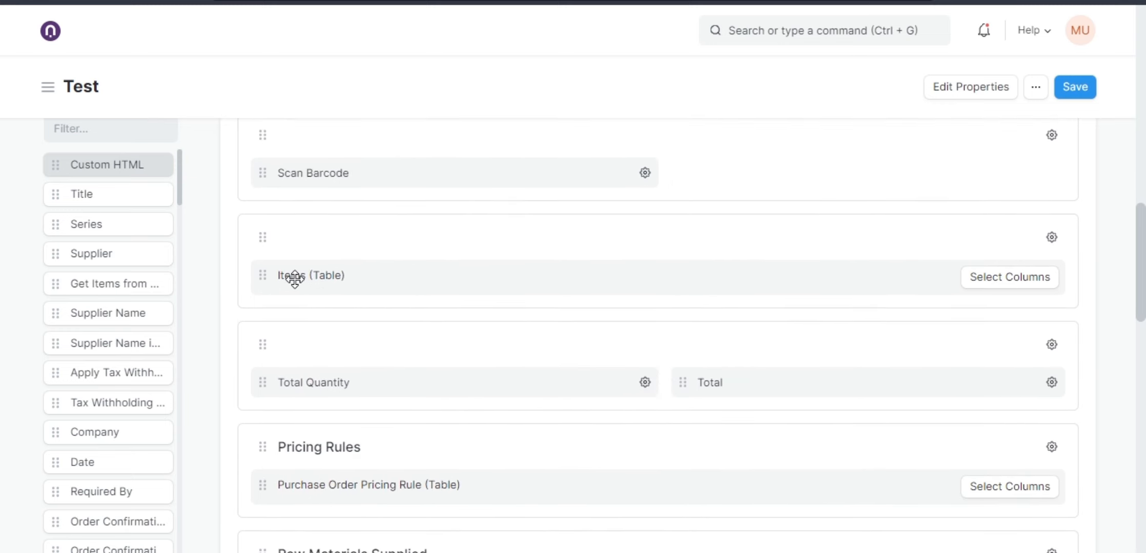
Set the Items table's Image column width to 100px and save the print format.
{"action": "left_click", "coordinate": [991, 283]}
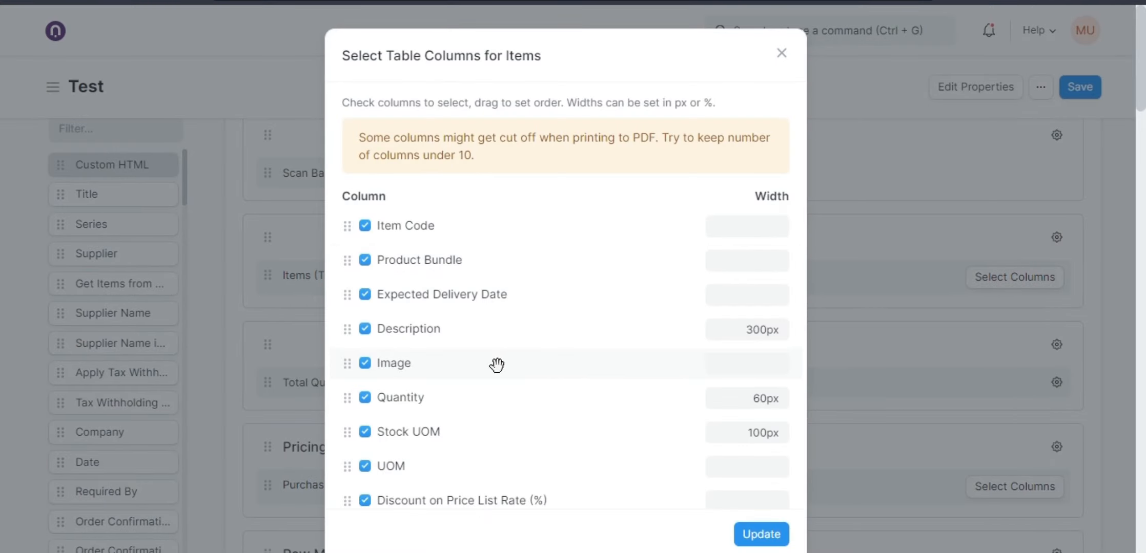
{"action": "left_click", "coordinate": [741, 367]}
{"action": "type", "text": "100"}
{"action": "left_click", "coordinate": [364, 363]}
{"action": "left_click", "coordinate": [740, 370]}
{"action": "left_click", "coordinate": [770, 542]}
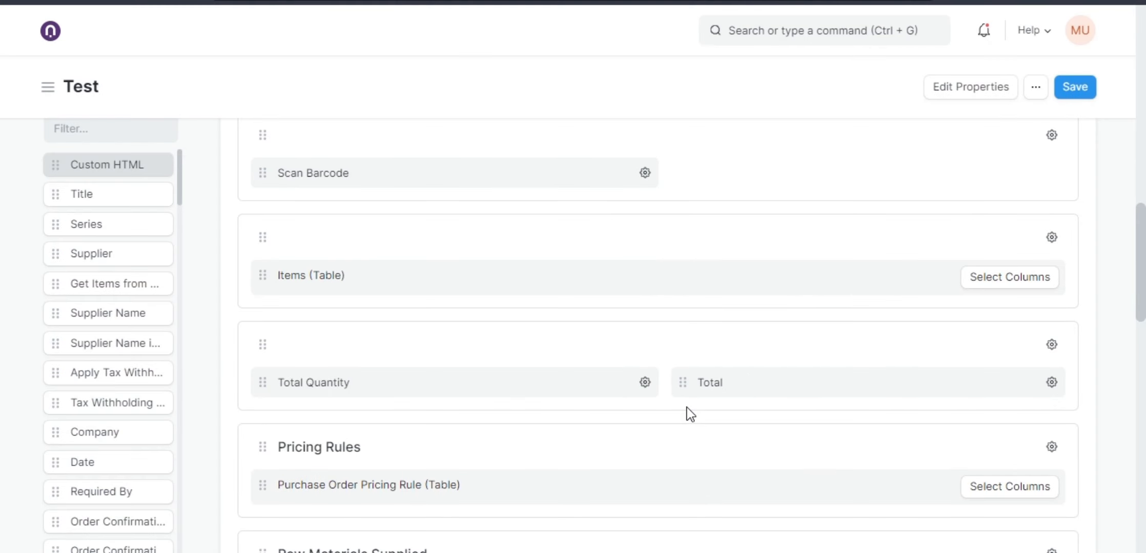
{"action": "left_click", "coordinate": [1059, 94]}
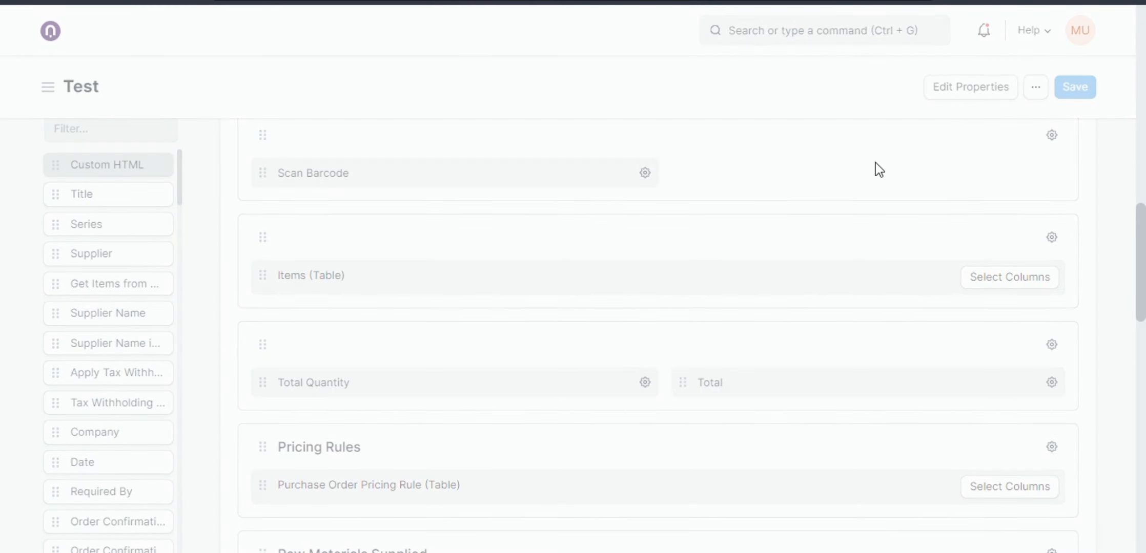
{"action": "left_click", "coordinate": [1074, 100]}
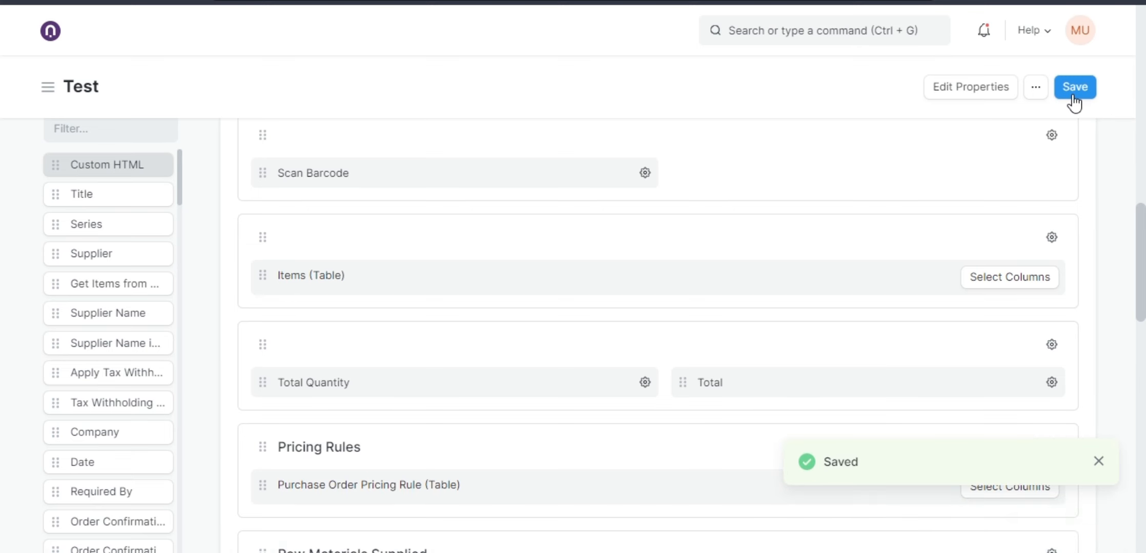
{"action": "left_click", "coordinate": [1074, 100]}
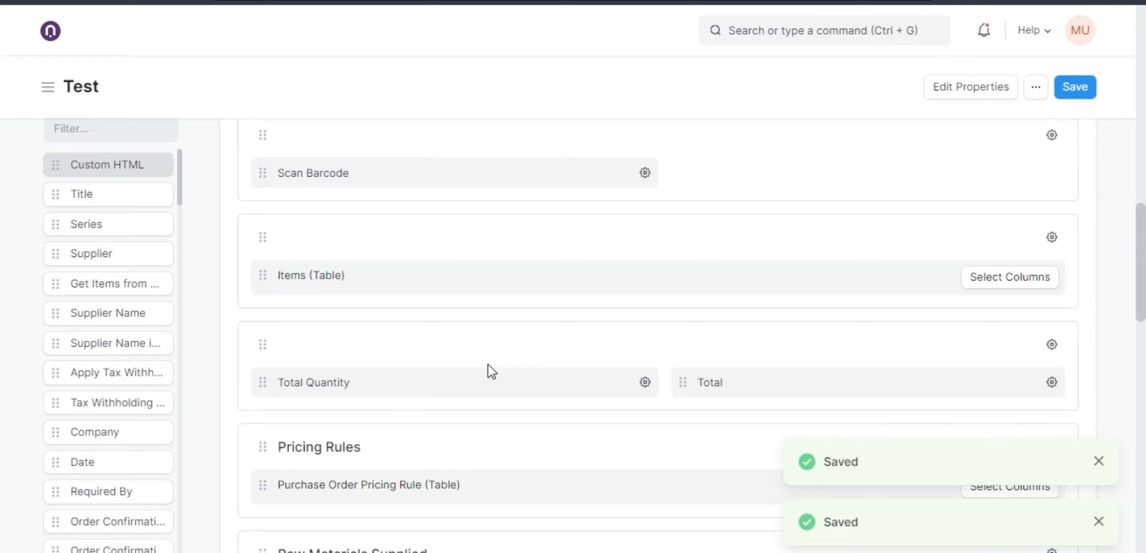
Go through the Buying module's pending material request to the list of its linked purchase orders.
{"action": "scroll", "coordinate": [488, 365], "scroll_direction": "up", "scroll_amount": 15}
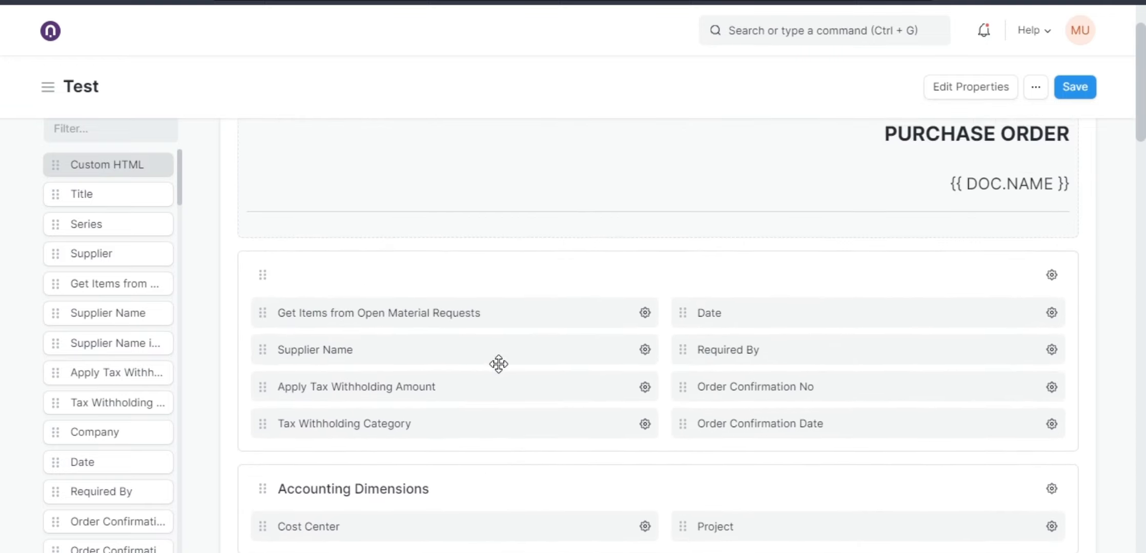
{"action": "scroll", "coordinate": [498, 363], "scroll_direction": "up", "scroll_amount": 2}
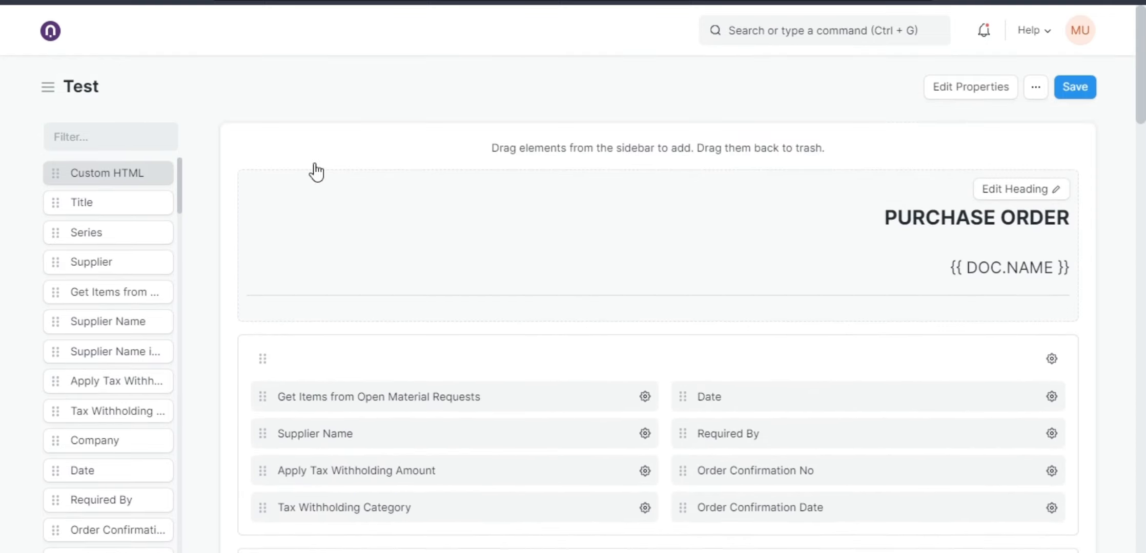
{"action": "left_click", "coordinate": [51, 31]}
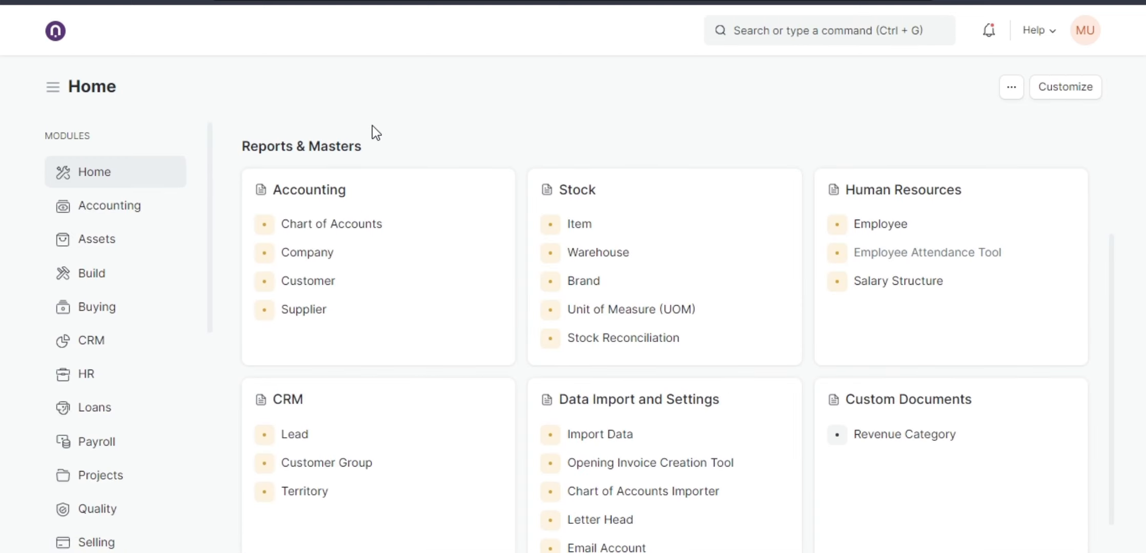
{"action": "left_click", "coordinate": [121, 314]}
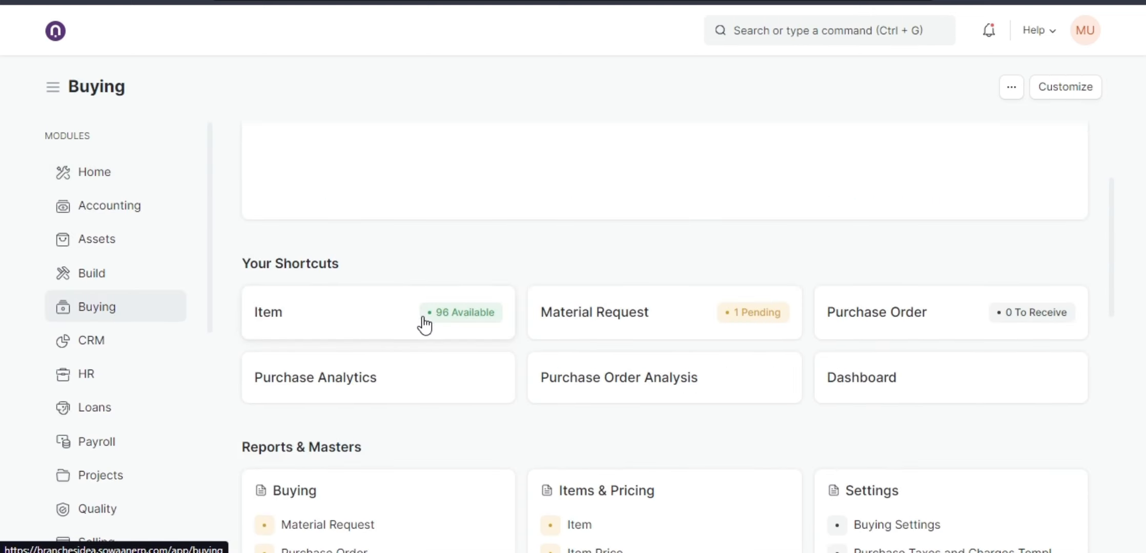
{"action": "left_click", "coordinate": [611, 322]}
{"action": "left_click", "coordinate": [403, 243]}
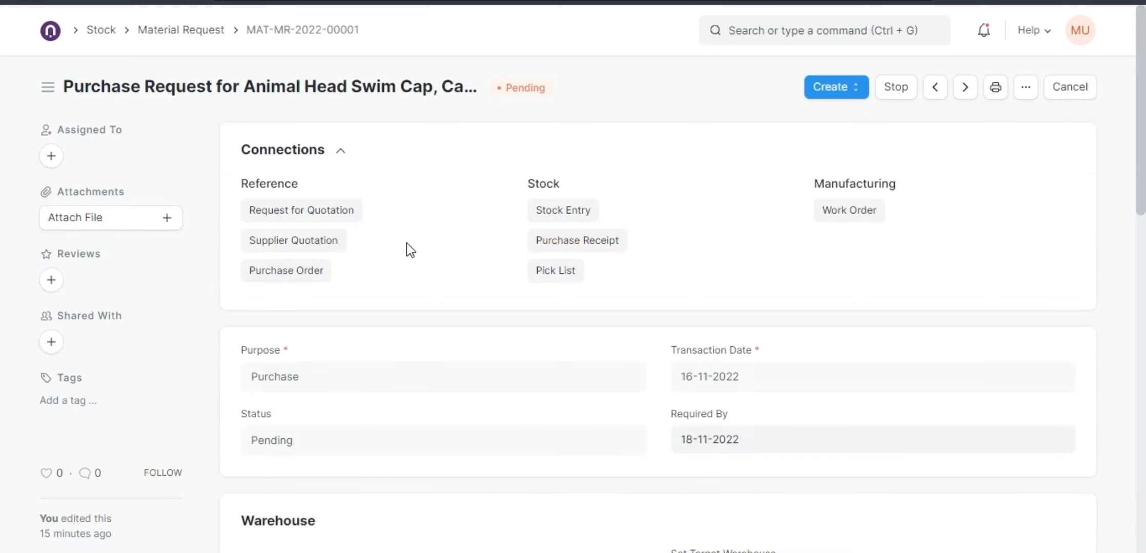
{"action": "left_click", "coordinate": [302, 270]}
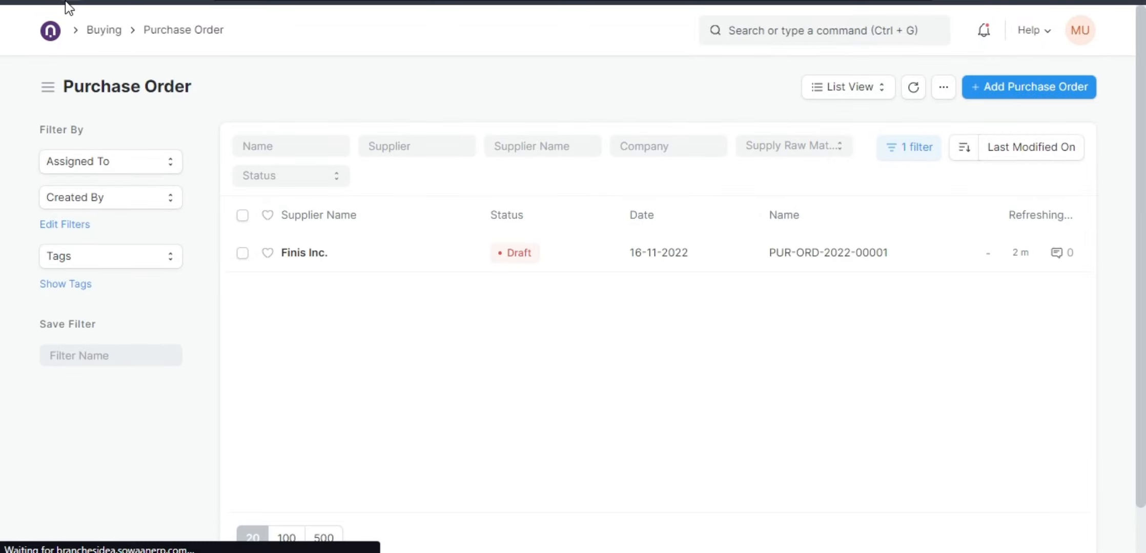
Open the Finis Inc. purchase order and review its print preview, starting and dismissing a PDF download.
{"action": "left_click", "coordinate": [511, 265]}
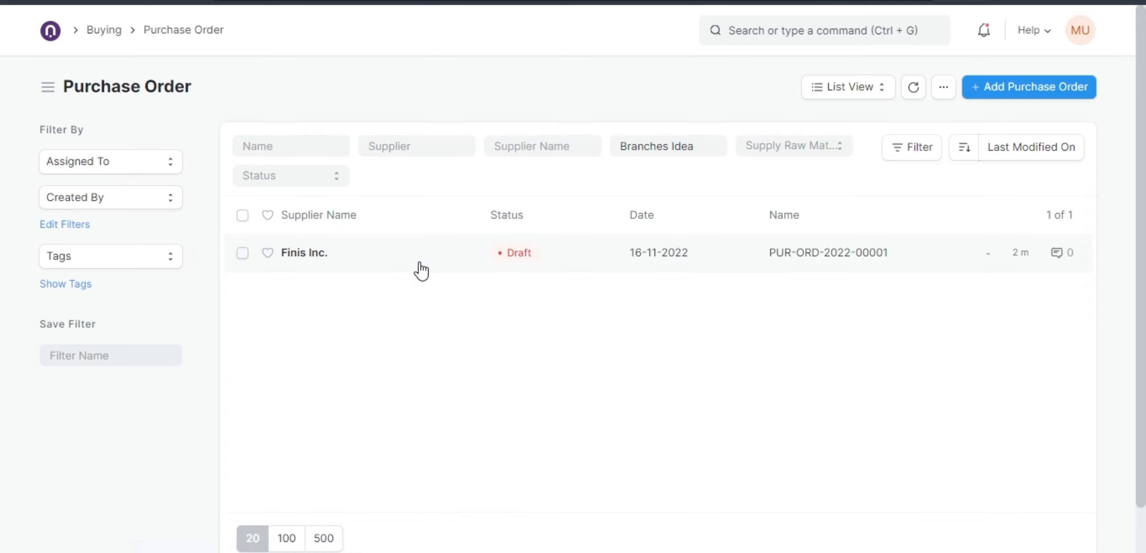
{"action": "left_click", "coordinate": [420, 271]}
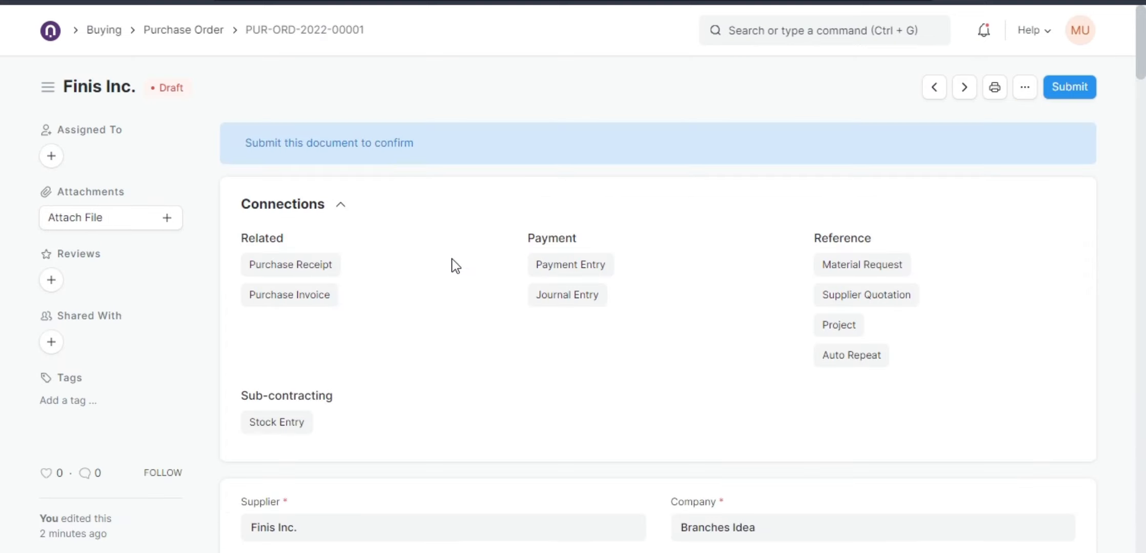
{"action": "left_click", "coordinate": [990, 91]}
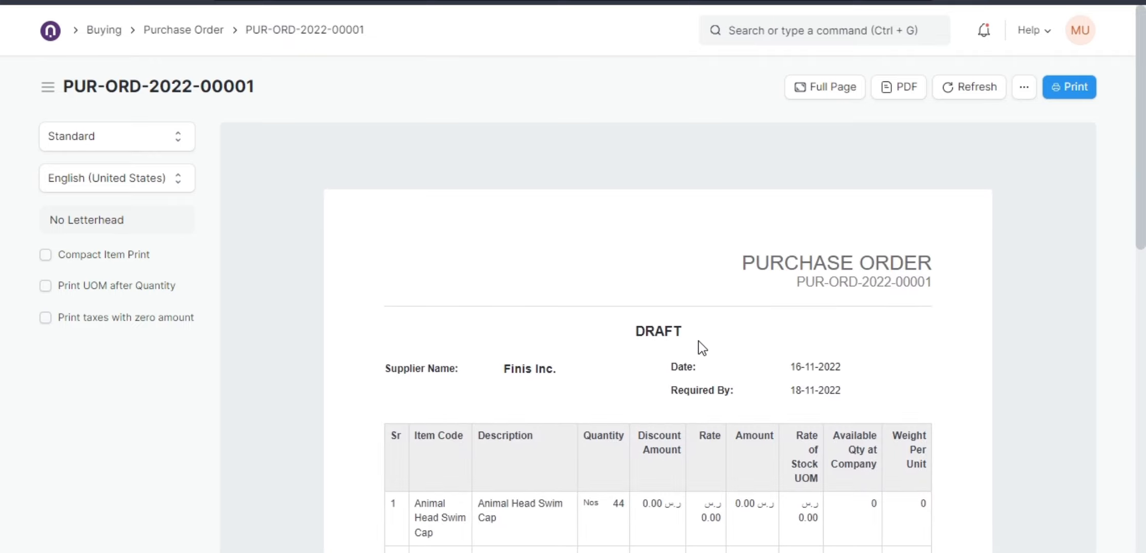
{"action": "scroll", "coordinate": [698, 348], "scroll_direction": "down", "scroll_amount": 3}
{"action": "scroll", "coordinate": [698, 341], "scroll_direction": "down", "scroll_amount": 1}
{"action": "scroll", "coordinate": [701, 348], "scroll_direction": "down", "scroll_amount": 2}
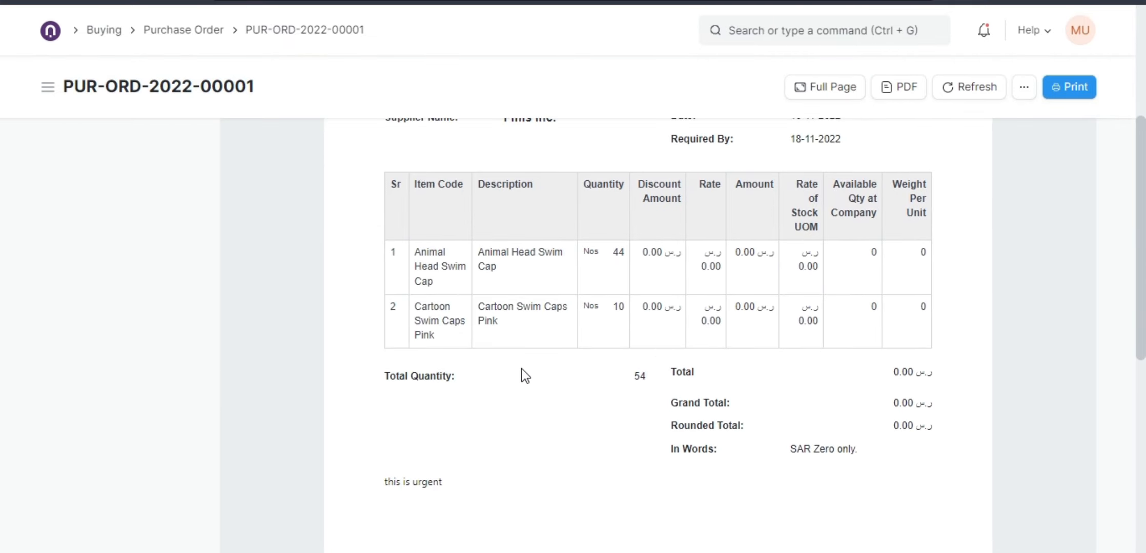
{"action": "scroll", "coordinate": [522, 379], "scroll_direction": "up", "scroll_amount": 2}
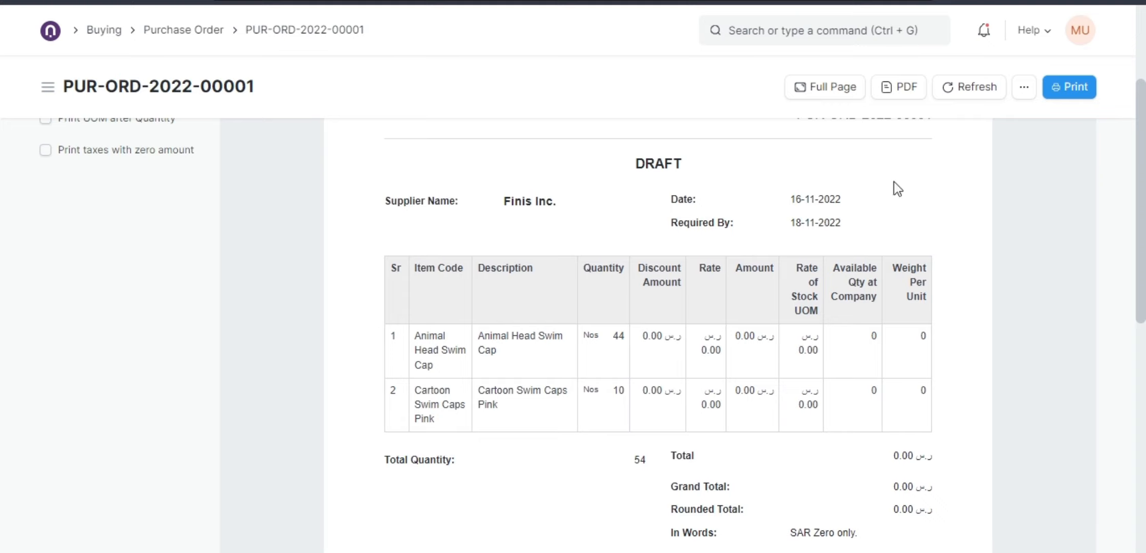
{"action": "left_click", "coordinate": [917, 94]}
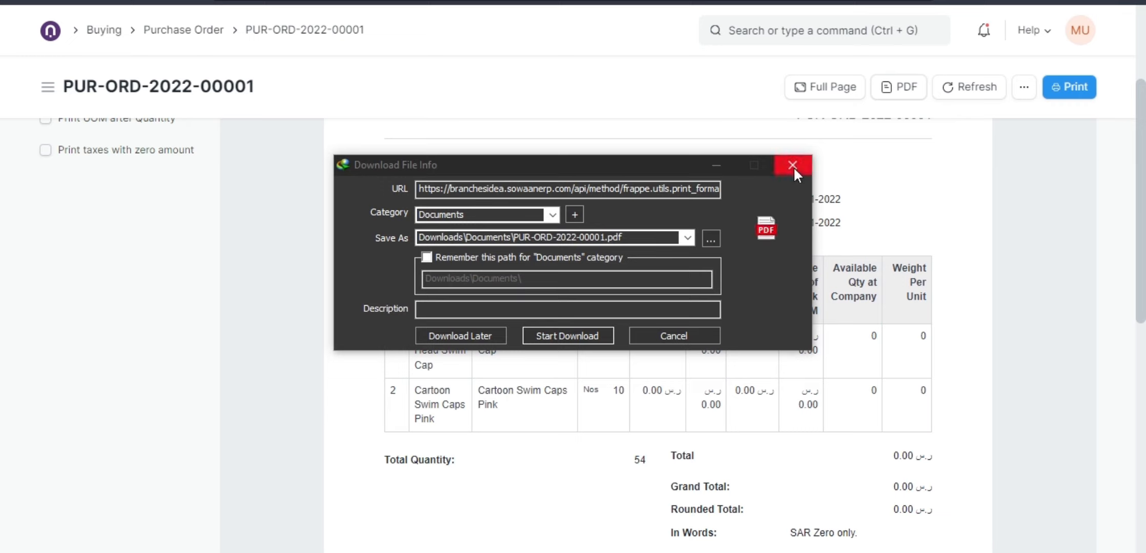
{"action": "left_click", "coordinate": [793, 165]}
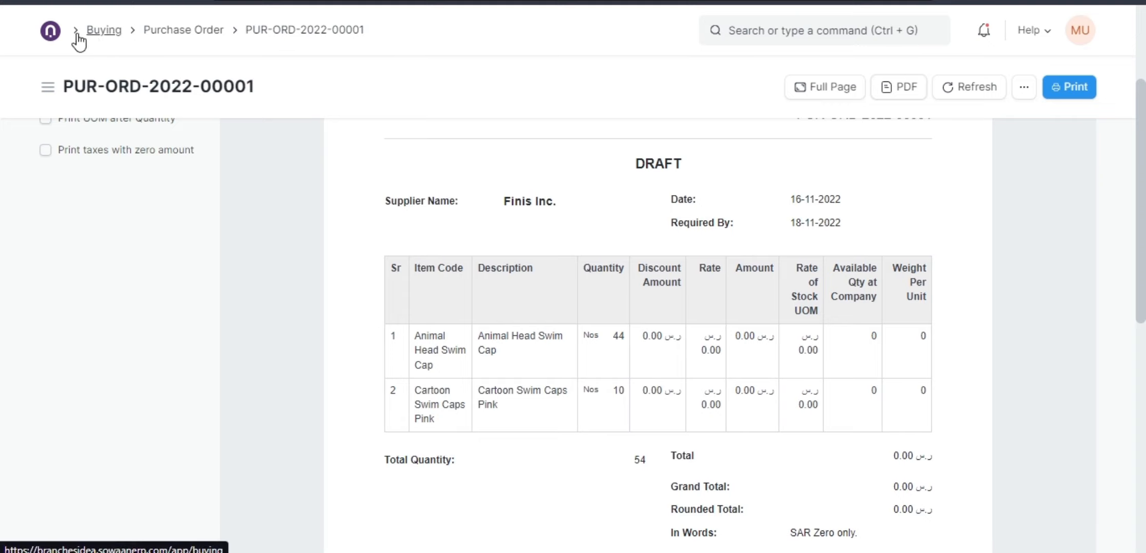
Return through the Buying module to the Purchase Order list, clear its filter, and reopen the Finis Inc. order.
{"action": "left_click", "coordinate": [54, 32]}
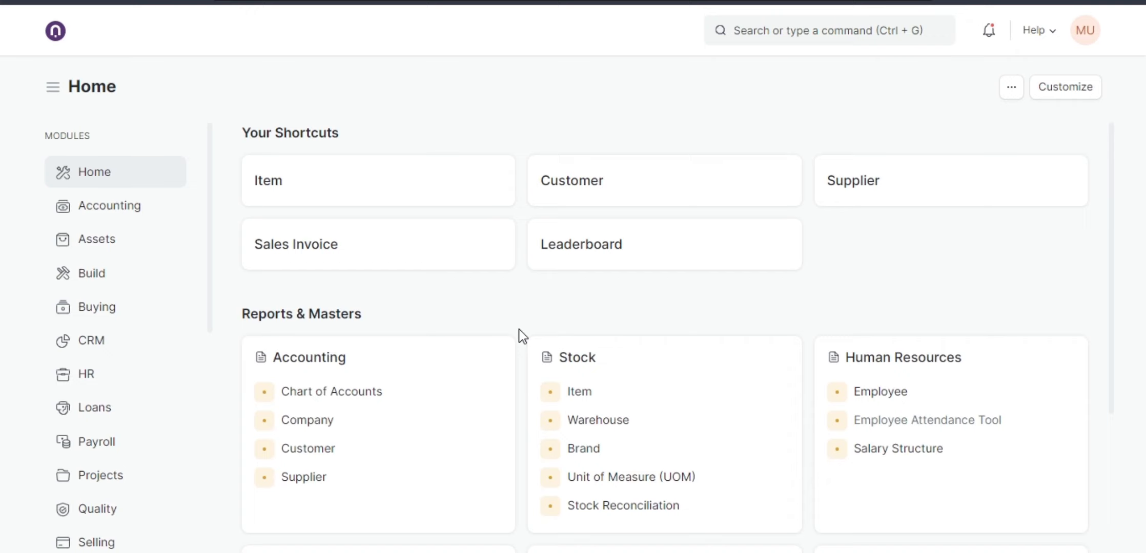
{"action": "left_click", "coordinate": [128, 311]}
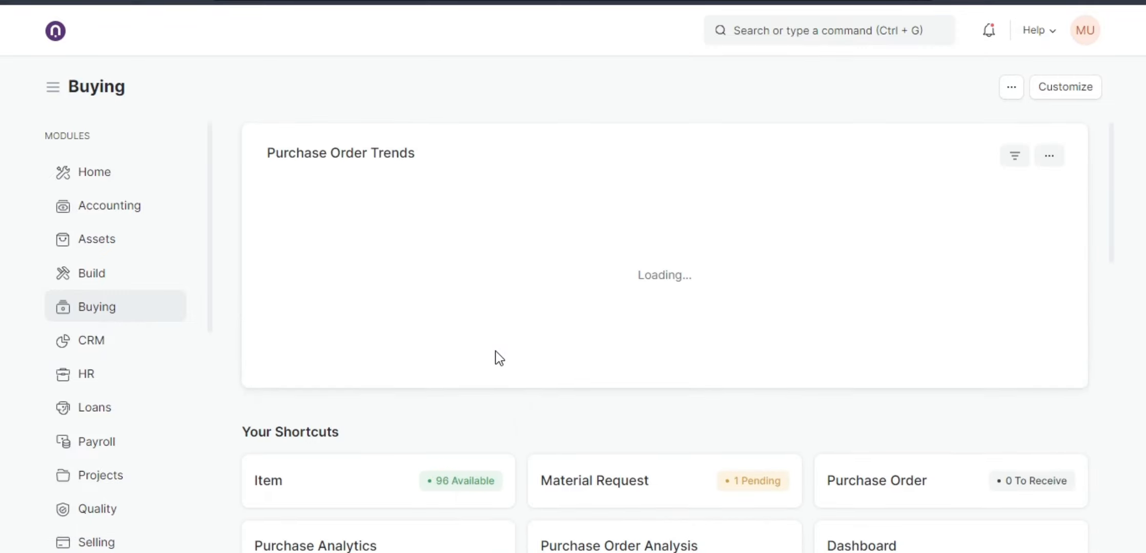
{"action": "scroll", "coordinate": [498, 357], "scroll_direction": "down", "scroll_amount": 5}
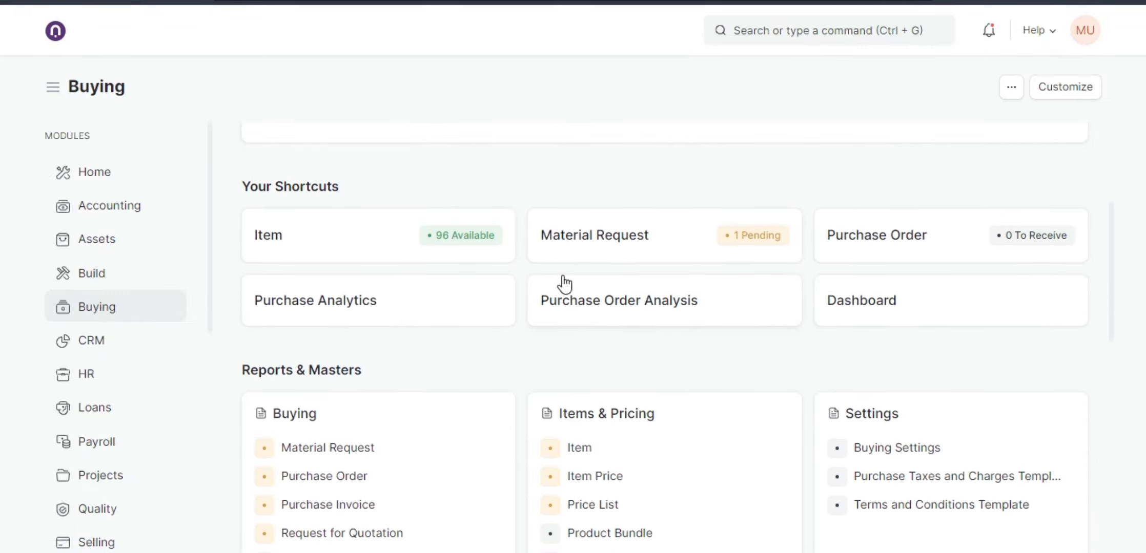
{"action": "left_click", "coordinate": [840, 240]}
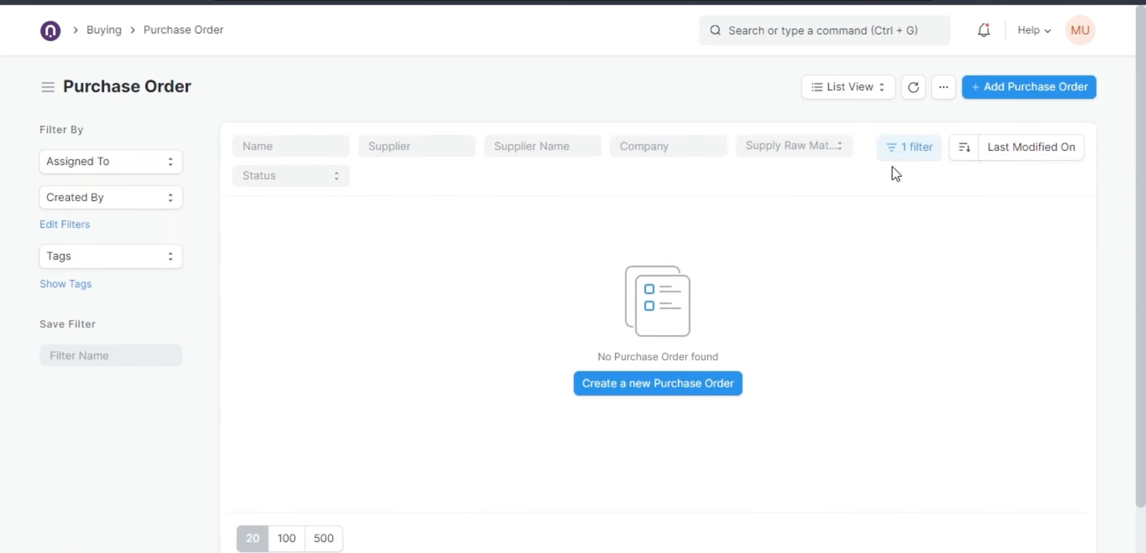
{"action": "left_click", "coordinate": [910, 148]}
{"action": "left_click", "coordinate": [871, 275]}
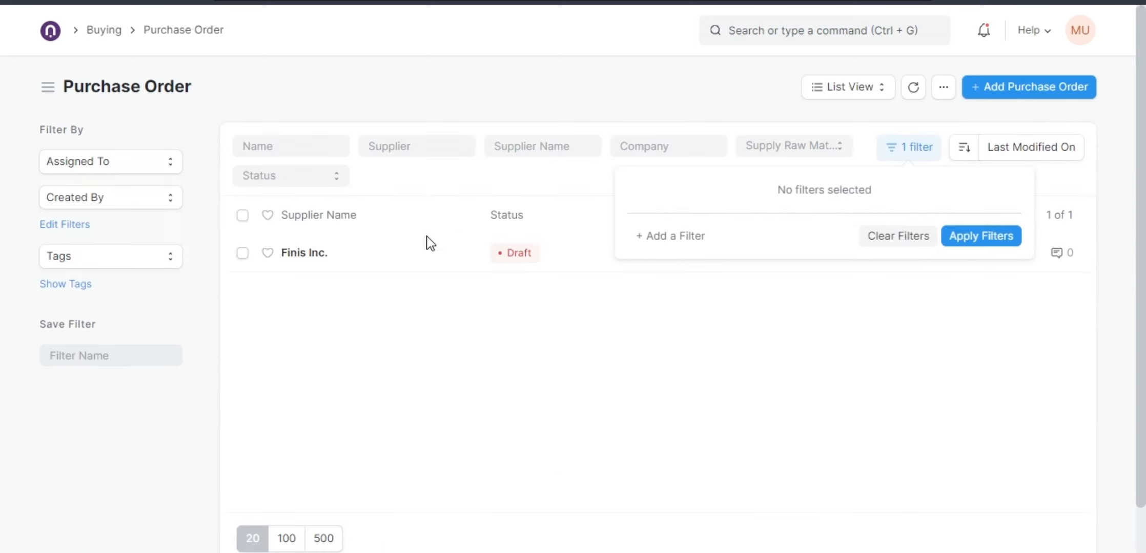
{"action": "left_click", "coordinate": [554, 259]}
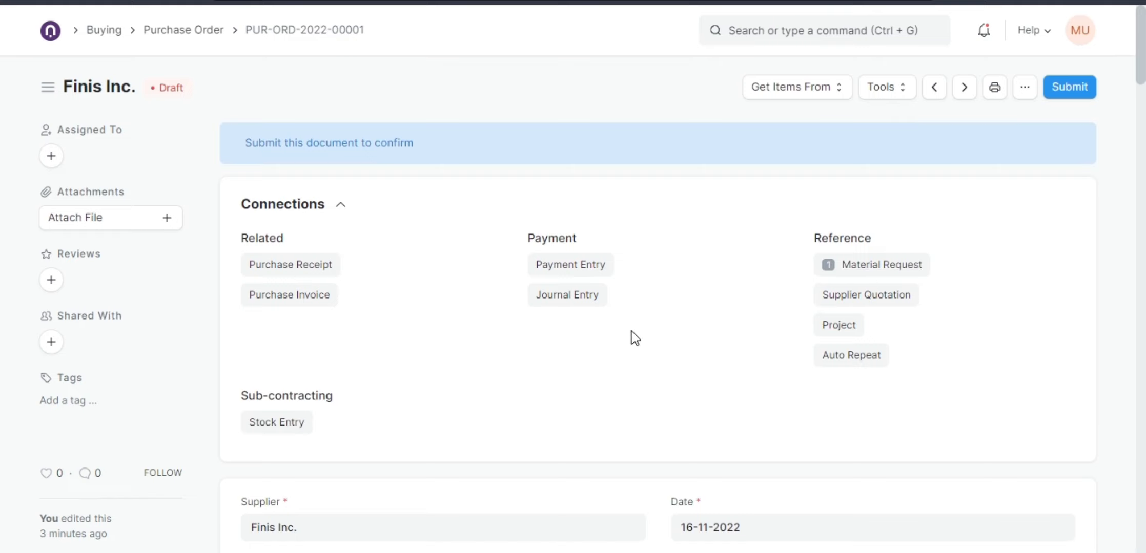
Set the item rates to 100 for Animal Head Swim Cap and 80 for Cartoon Swim Caps Pink.
{"action": "scroll", "coordinate": [631, 331], "scroll_direction": "down", "scroll_amount": 5}
{"action": "scroll", "coordinate": [593, 348], "scroll_direction": "down", "scroll_amount": 10}
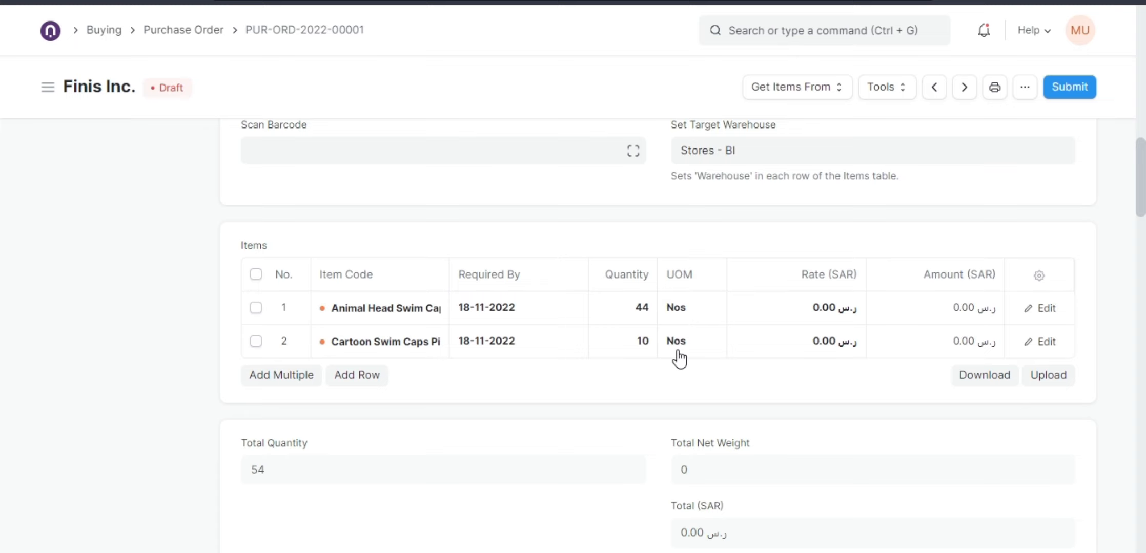
{"action": "left_click", "coordinate": [817, 308]}
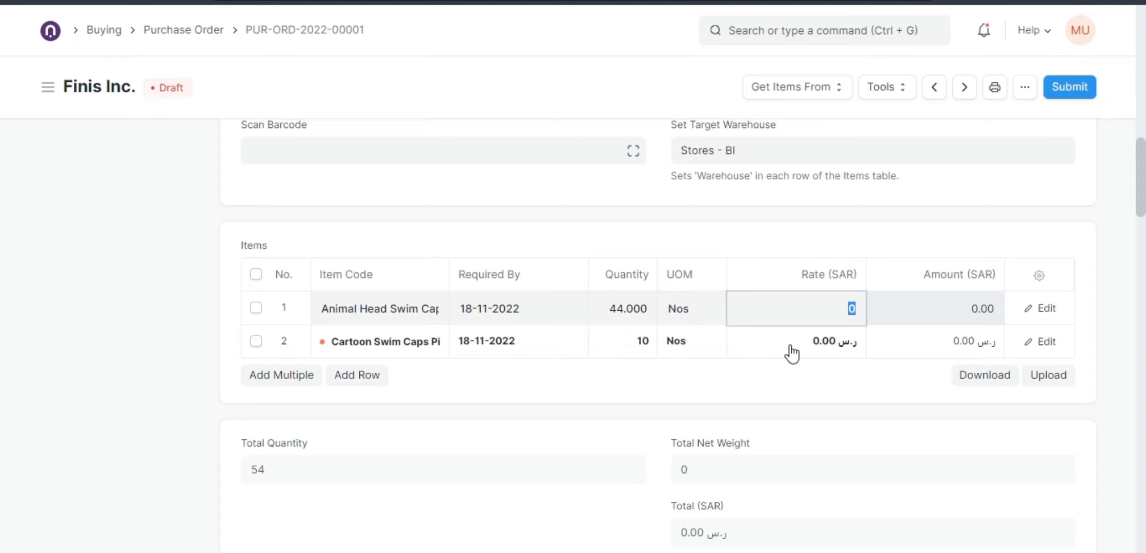
{"action": "type", "text": "100"}
{"action": "left_click", "coordinate": [806, 340]}
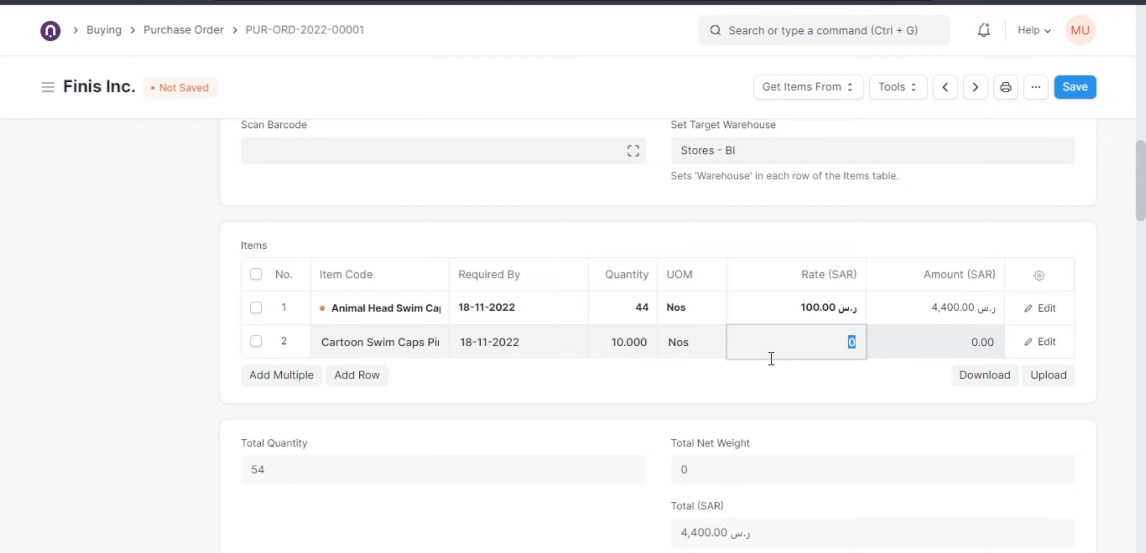
{"action": "type", "text": "18"}
{"action": "double_click", "coordinate": [808, 342]}
{"action": "type", "text": "80"}
{"action": "left_click", "coordinate": [746, 397]}
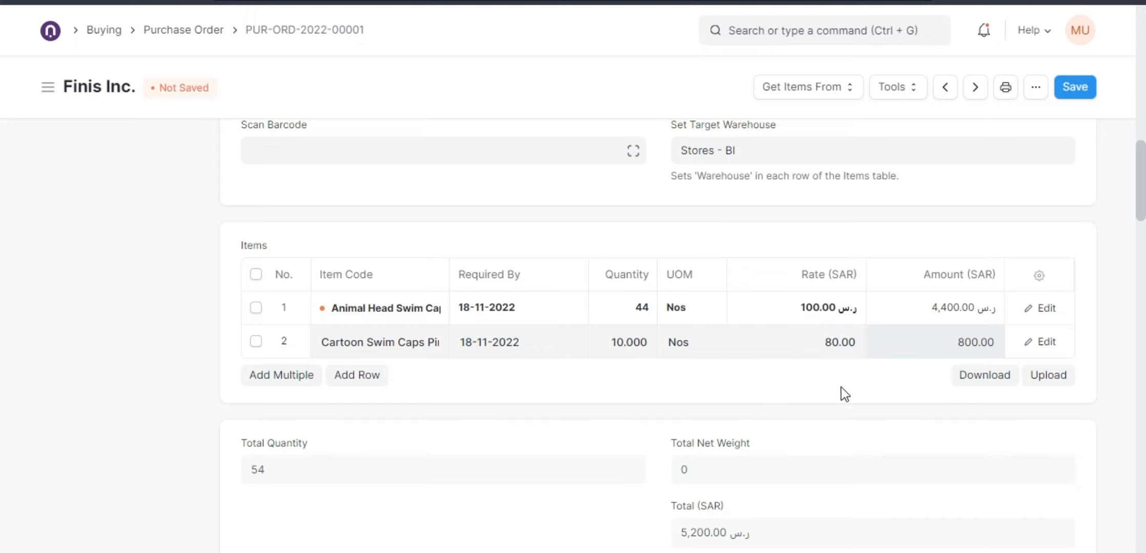
Apply the KSA VAT 15% - BI purchase taxes template and delete the duplicated second tax row.
{"action": "scroll", "coordinate": [769, 385], "scroll_direction": "down", "scroll_amount": 3}
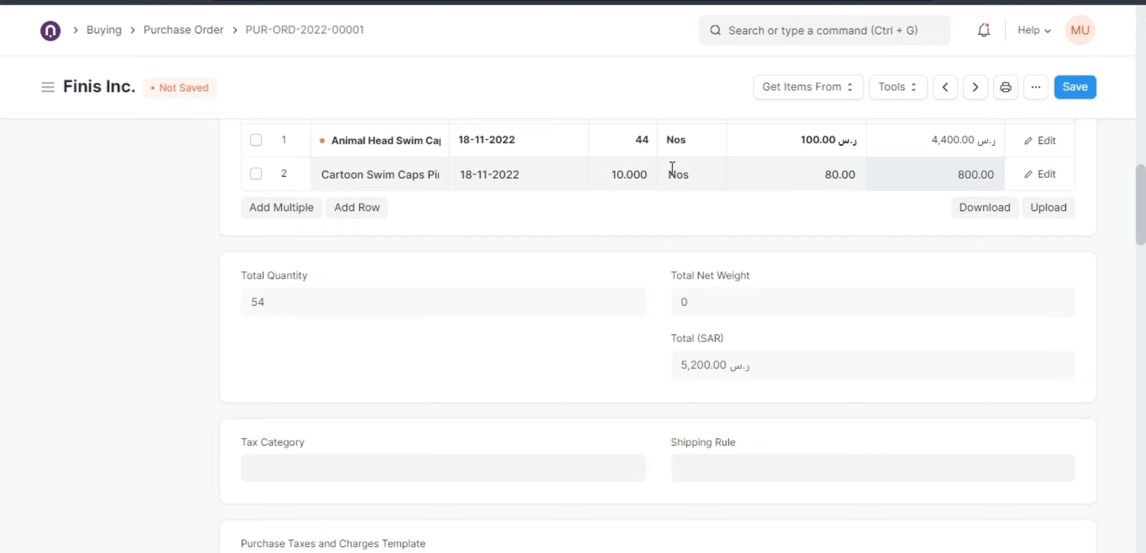
{"action": "scroll", "coordinate": [538, 246], "scroll_direction": "up", "scroll_amount": 1}
{"action": "scroll", "coordinate": [536, 243], "scroll_direction": "up", "scroll_amount": 1}
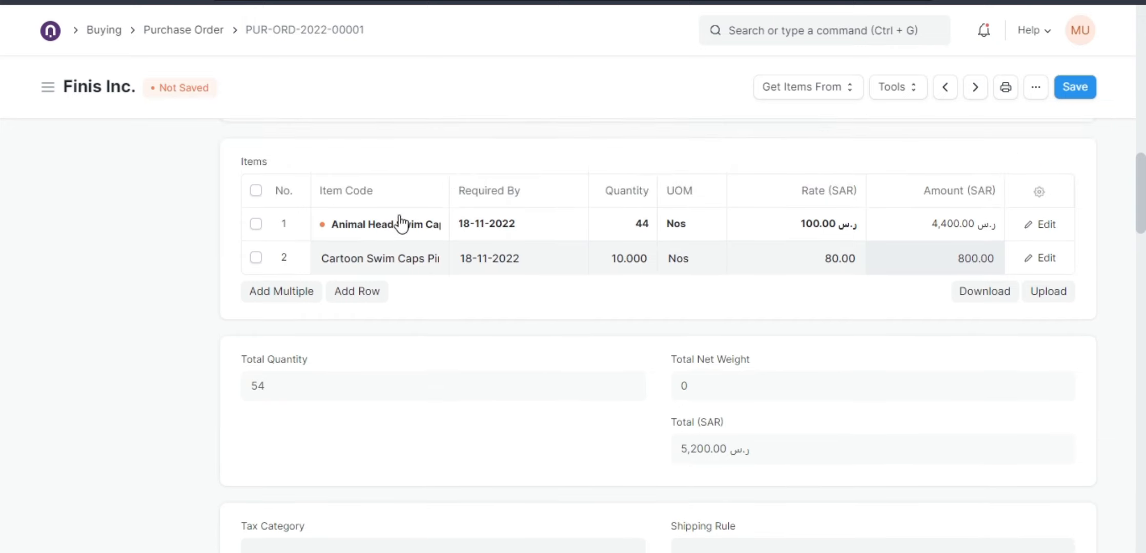
{"action": "scroll", "coordinate": [624, 335], "scroll_direction": "down", "scroll_amount": 7}
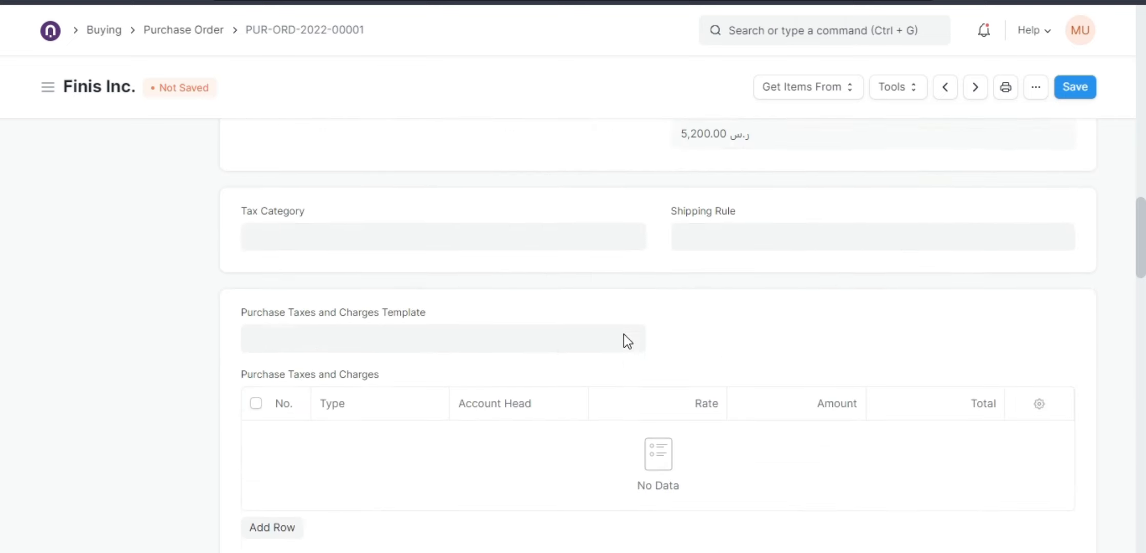
{"action": "left_click", "coordinate": [397, 230]}
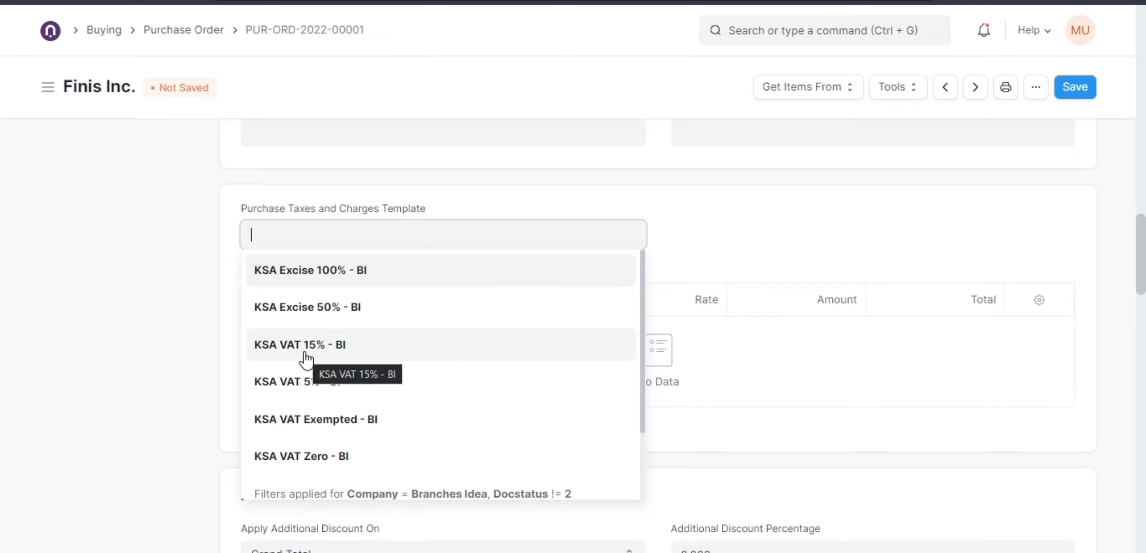
{"action": "left_click", "coordinate": [305, 354]}
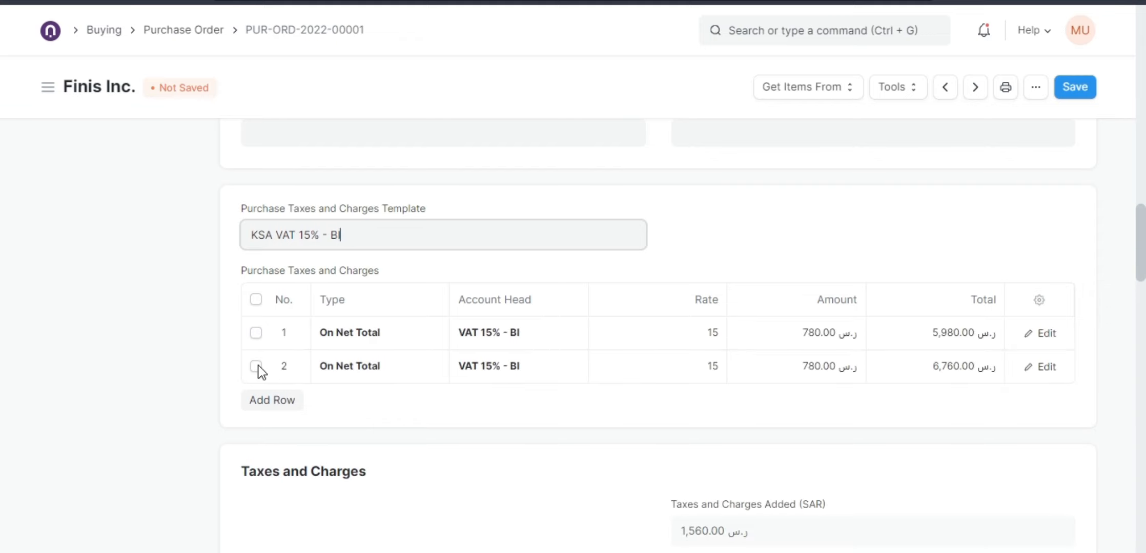
{"action": "left_click", "coordinate": [255, 366]}
{"action": "left_click", "coordinate": [259, 398]}
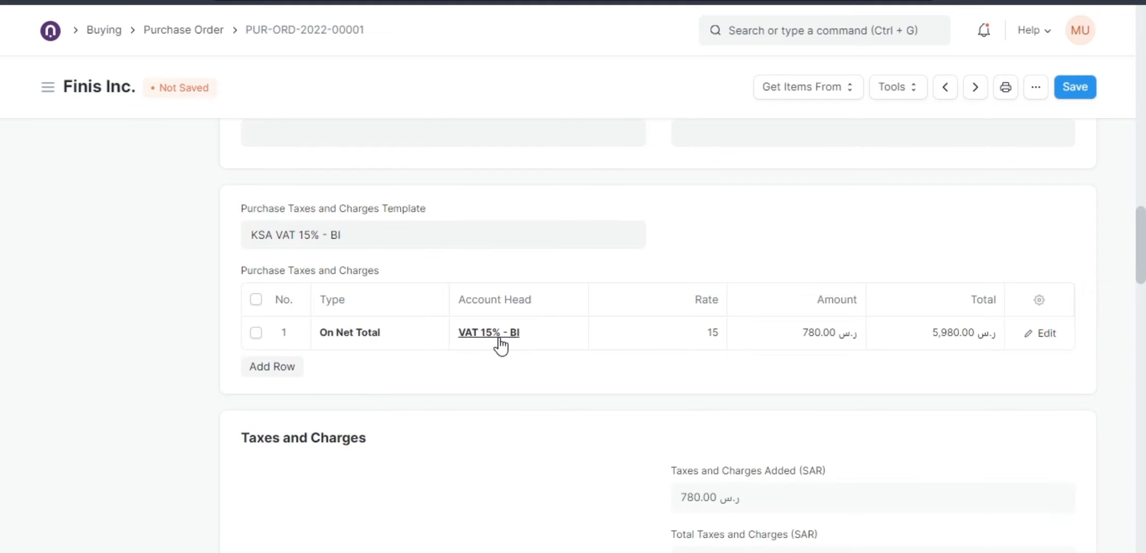
Review the purchase order's items, totals, taxes and payment terms sections.
{"action": "scroll", "coordinate": [779, 307], "scroll_direction": "up", "scroll_amount": 3}
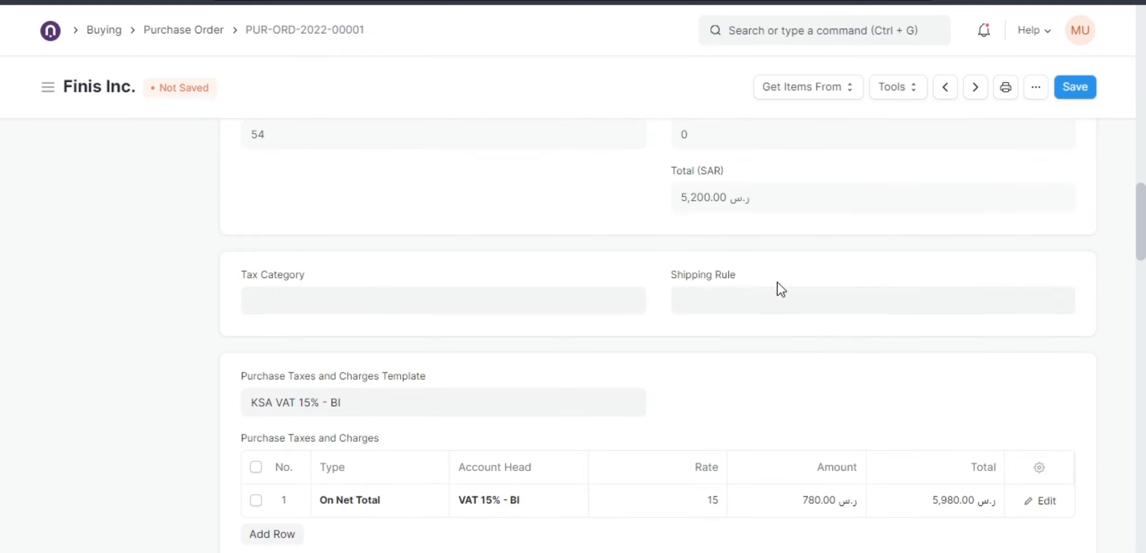
{"action": "scroll", "coordinate": [782, 302], "scroll_direction": "down", "scroll_amount": 3}
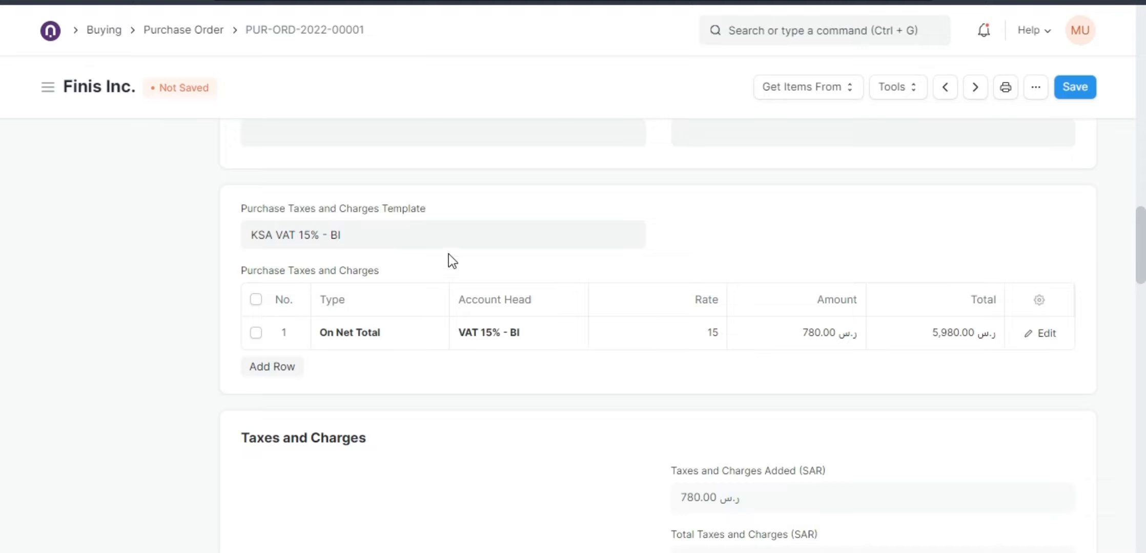
{"action": "scroll", "coordinate": [594, 389], "scroll_direction": "up", "scroll_amount": 15}
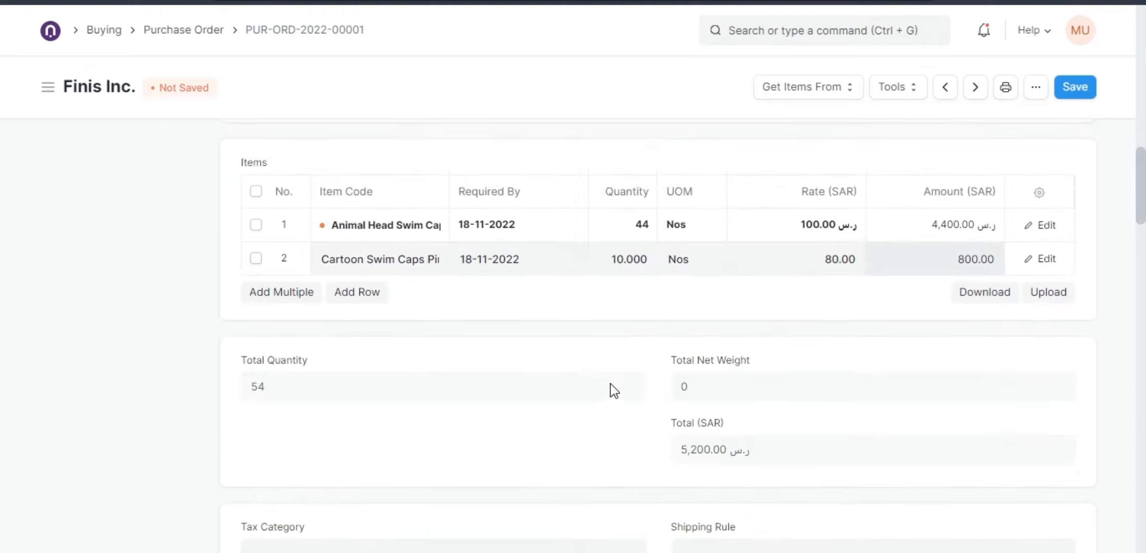
{"action": "scroll", "coordinate": [302, 213], "scroll_direction": "up", "scroll_amount": 5}
{"action": "scroll", "coordinate": [394, 265], "scroll_direction": "down", "scroll_amount": 5}
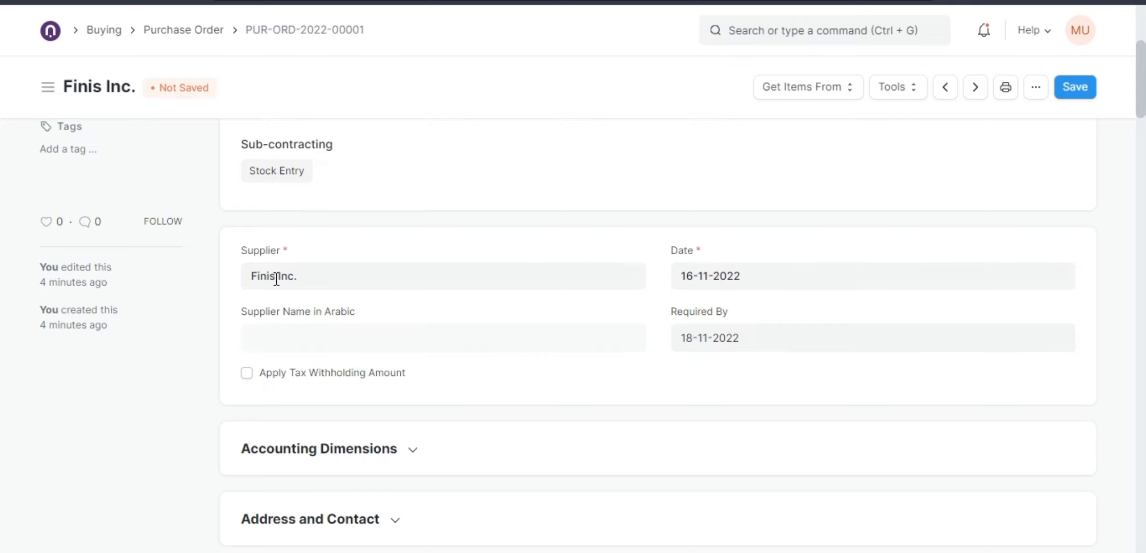
{"action": "scroll", "coordinate": [696, 349], "scroll_direction": "down", "scroll_amount": 5}
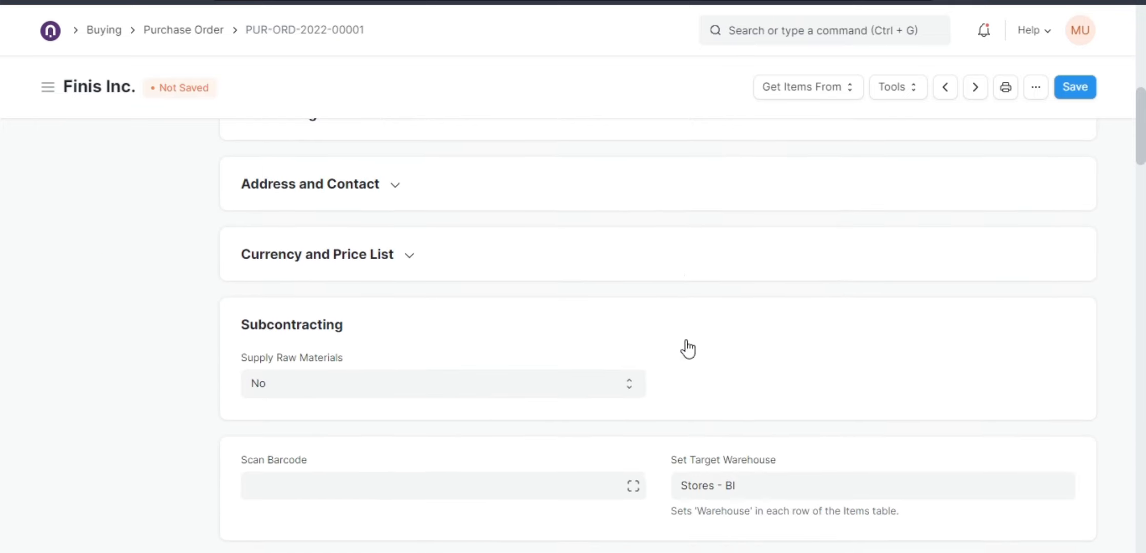
{"action": "scroll", "coordinate": [452, 328], "scroll_direction": "down", "scroll_amount": 5}
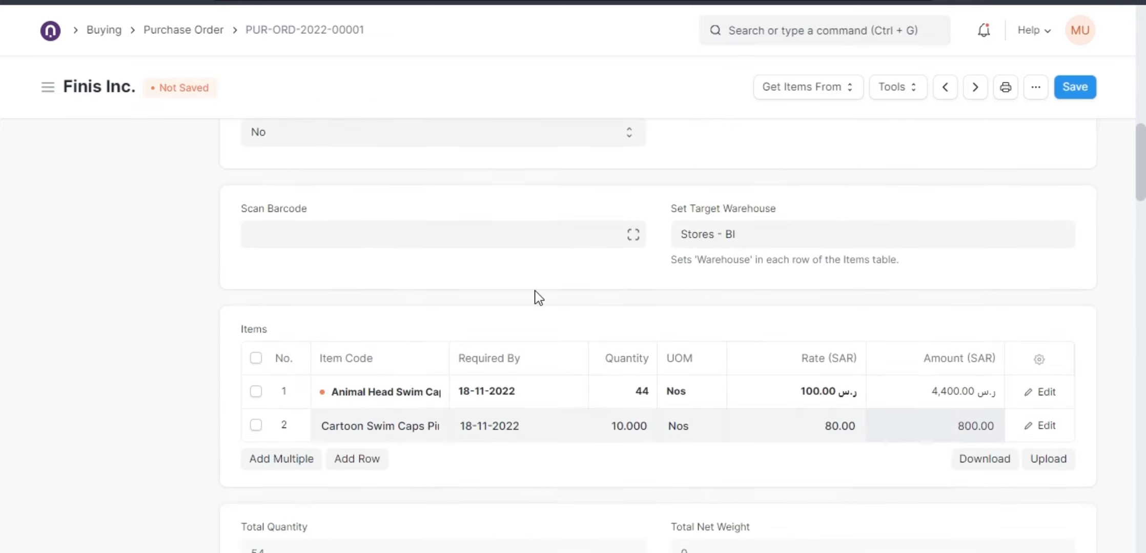
{"action": "scroll", "coordinate": [564, 390], "scroll_direction": "down", "scroll_amount": 2}
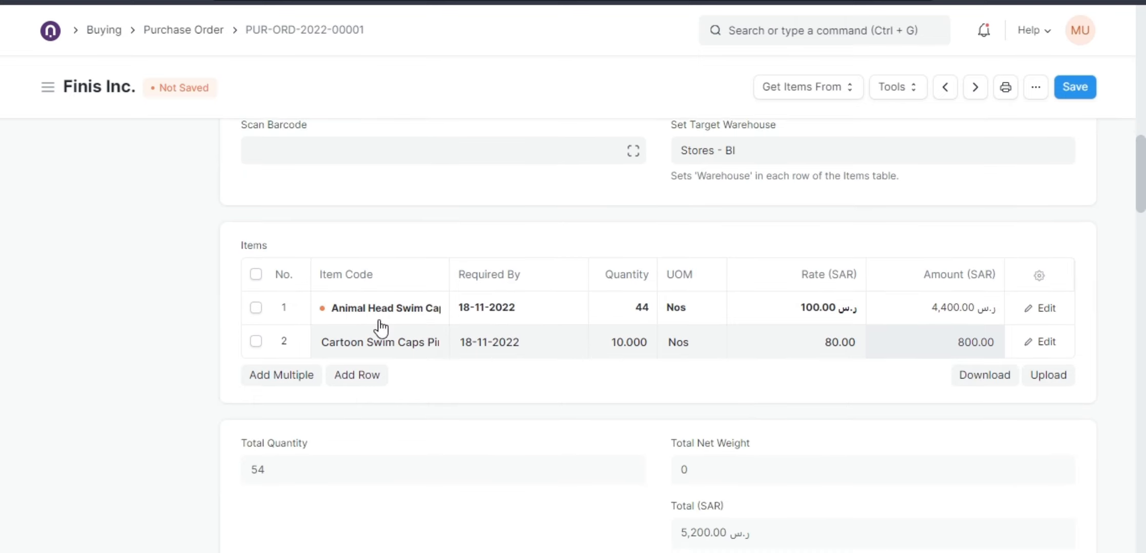
{"action": "scroll", "coordinate": [830, 325], "scroll_direction": "down", "scroll_amount": 6}
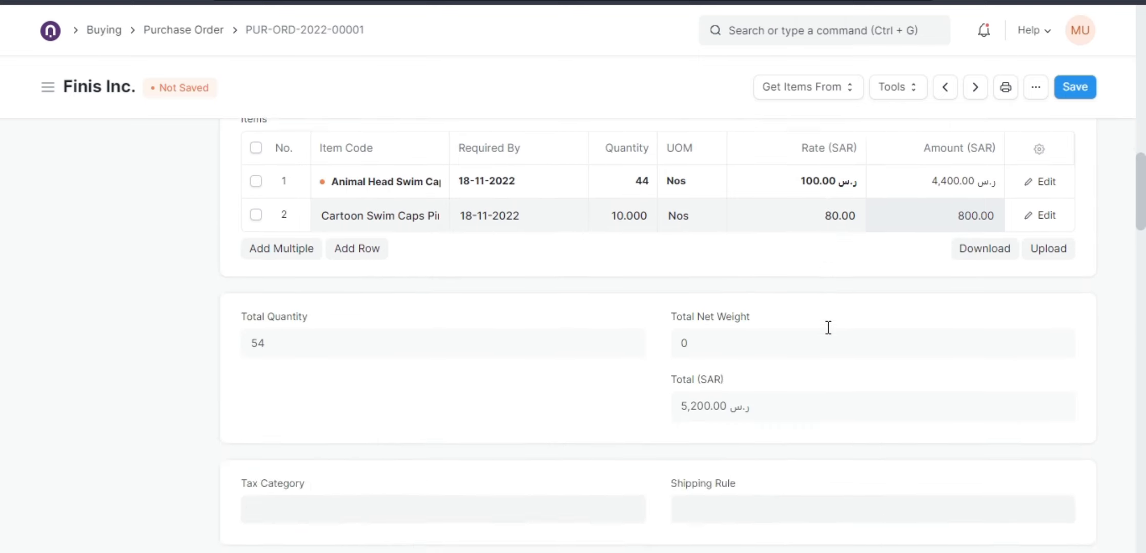
{"action": "scroll", "coordinate": [812, 333], "scroll_direction": "down", "scroll_amount": 3}
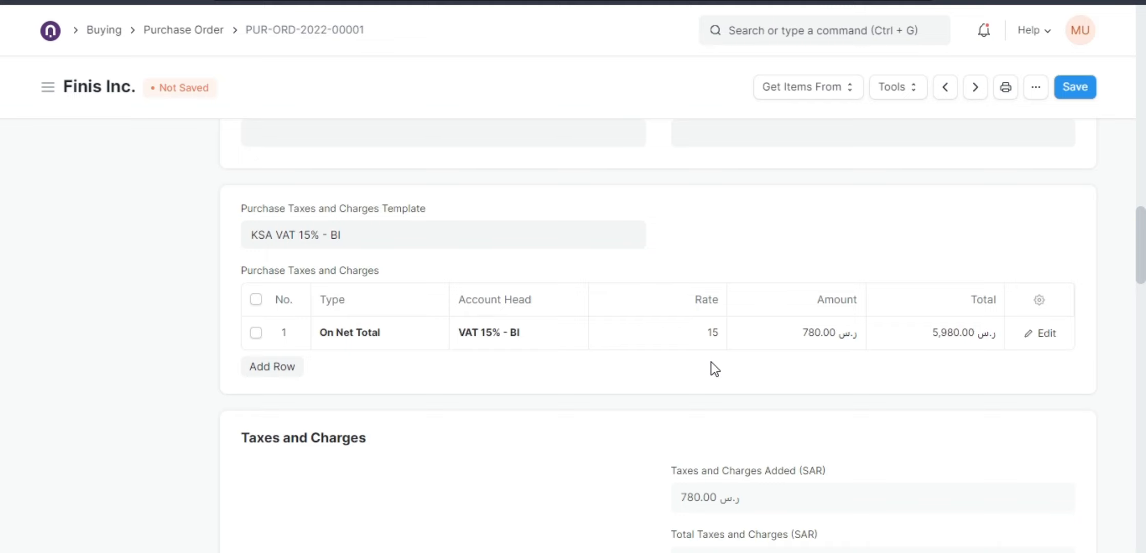
{"action": "scroll", "coordinate": [715, 369], "scroll_direction": "down", "scroll_amount": 8}
{"action": "scroll", "coordinate": [712, 362], "scroll_direction": "down", "scroll_amount": 8}
{"action": "scroll", "coordinate": [678, 314], "scroll_direction": "down", "scroll_amount": 2}
{"action": "left_click", "coordinate": [339, 279]}
{"action": "scroll", "coordinate": [449, 330], "scroll_direction": "down", "scroll_amount": 1}
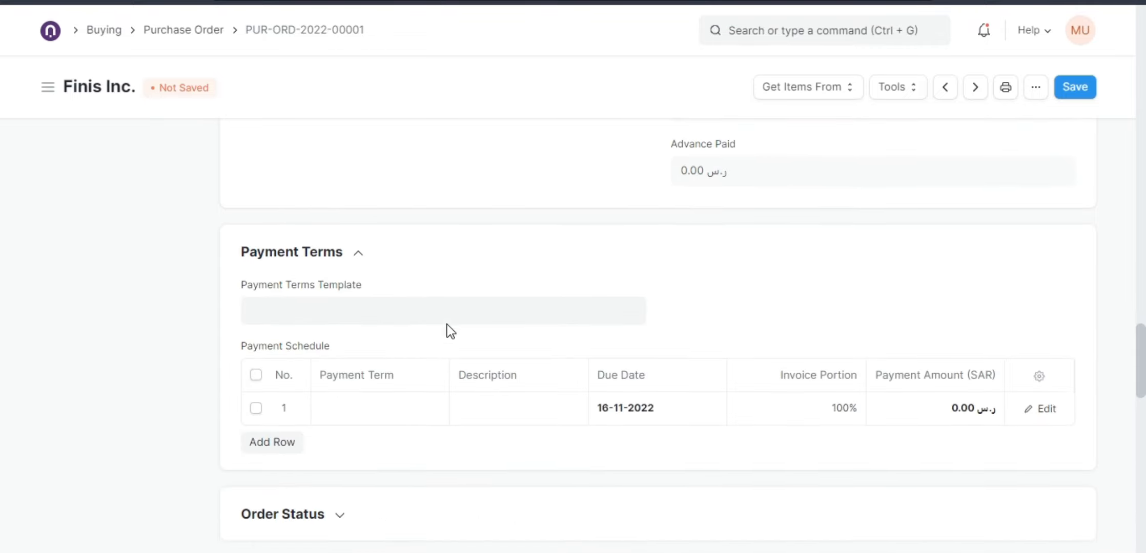
{"action": "left_click", "coordinate": [378, 259]}
{"action": "scroll", "coordinate": [733, 361], "scroll_direction": "up", "scroll_amount": 1}
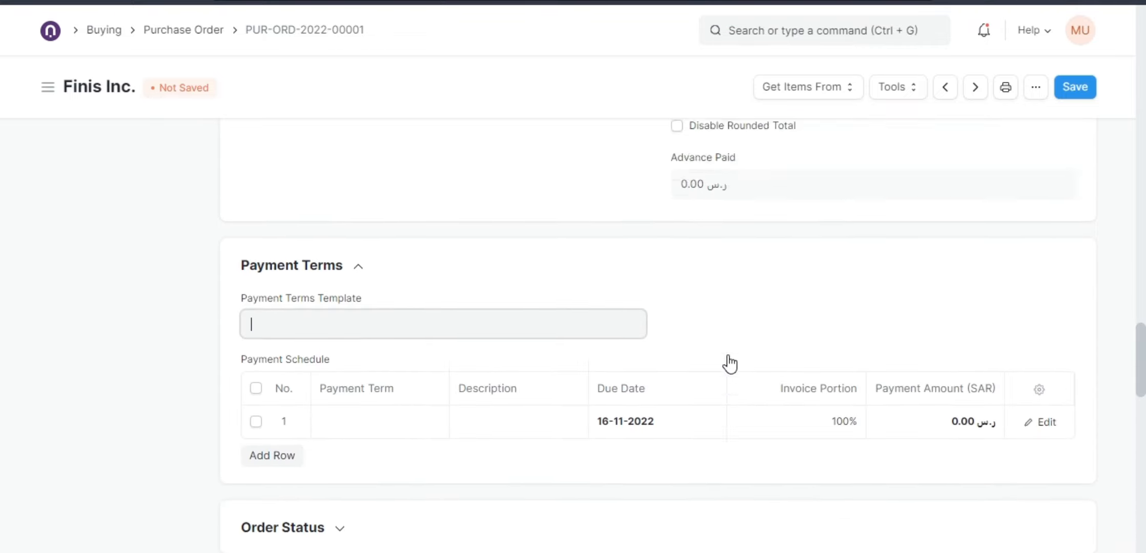
{"action": "scroll", "coordinate": [730, 363], "scroll_direction": "up", "scroll_amount": 20}
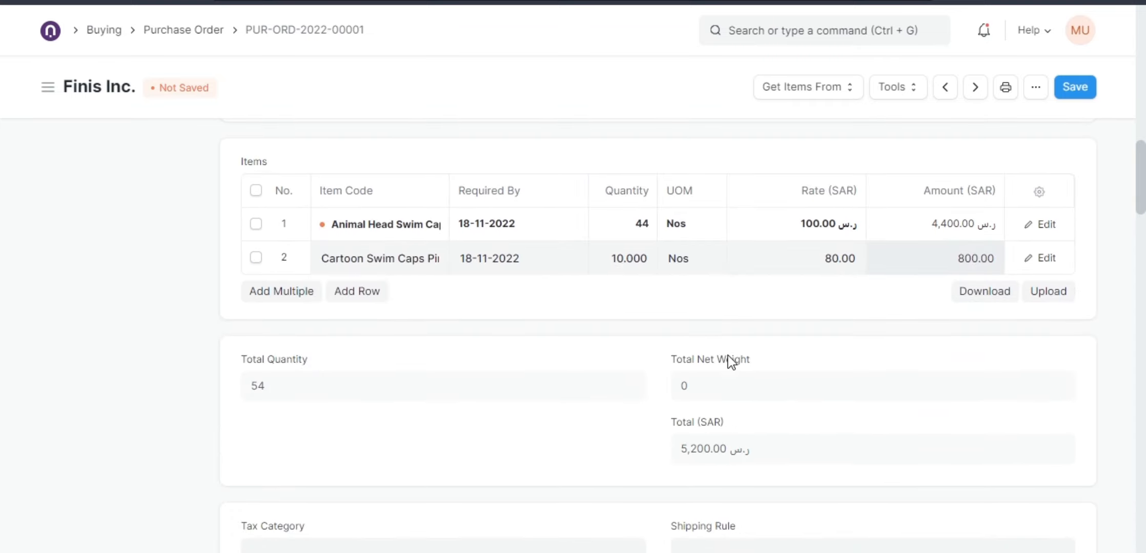
Check the item rate cells for both rows and save the purchase order.
{"action": "left_click", "coordinate": [956, 245]}
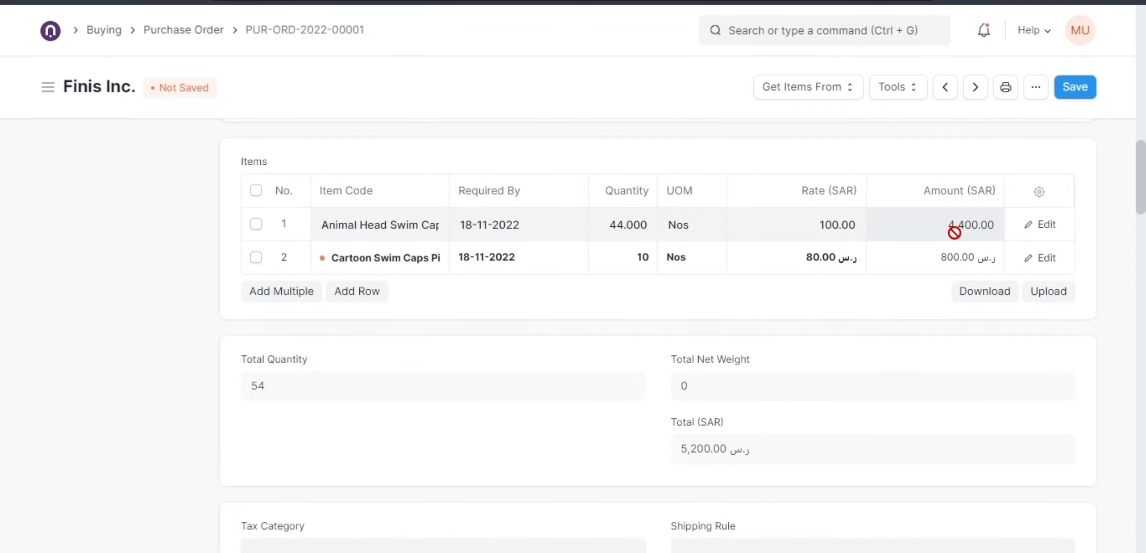
{"action": "double_click", "coordinate": [800, 225]}
{"action": "left_click", "coordinate": [797, 249]}
{"action": "left_click", "coordinate": [798, 249]}
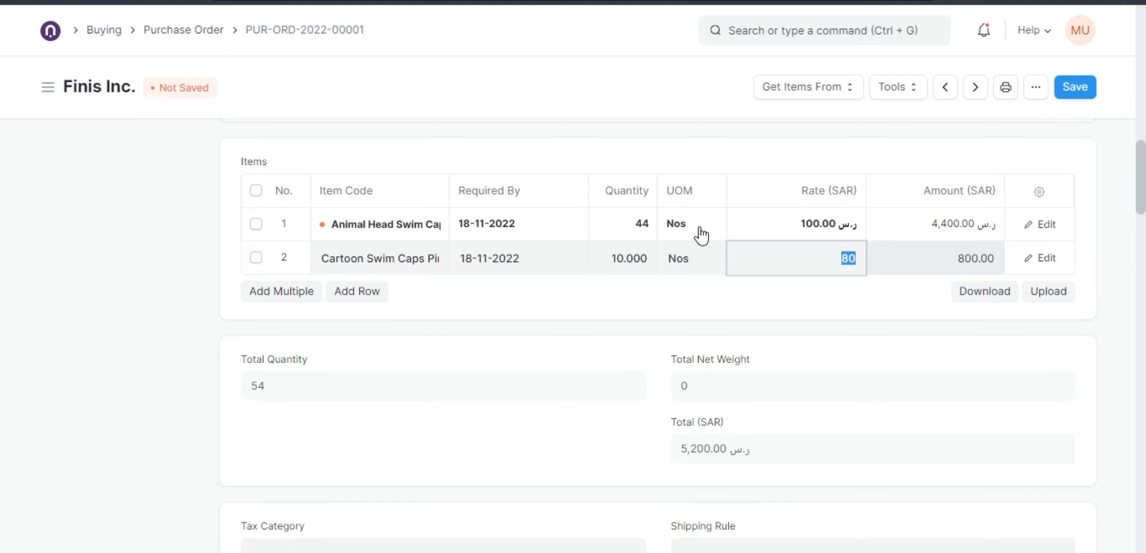
{"action": "left_click", "coordinate": [634, 234]}
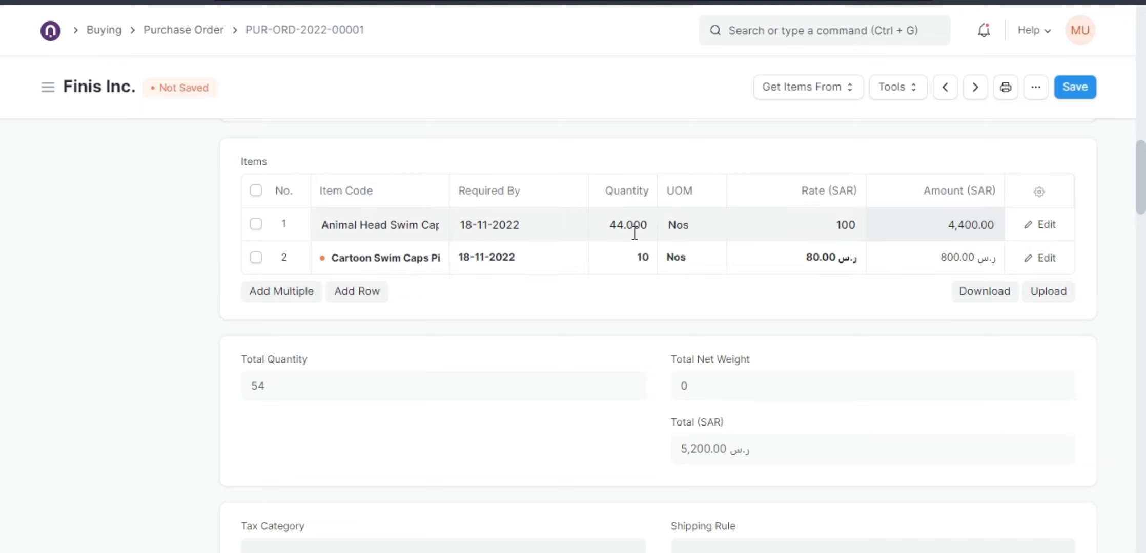
{"action": "left_click", "coordinate": [683, 226]}
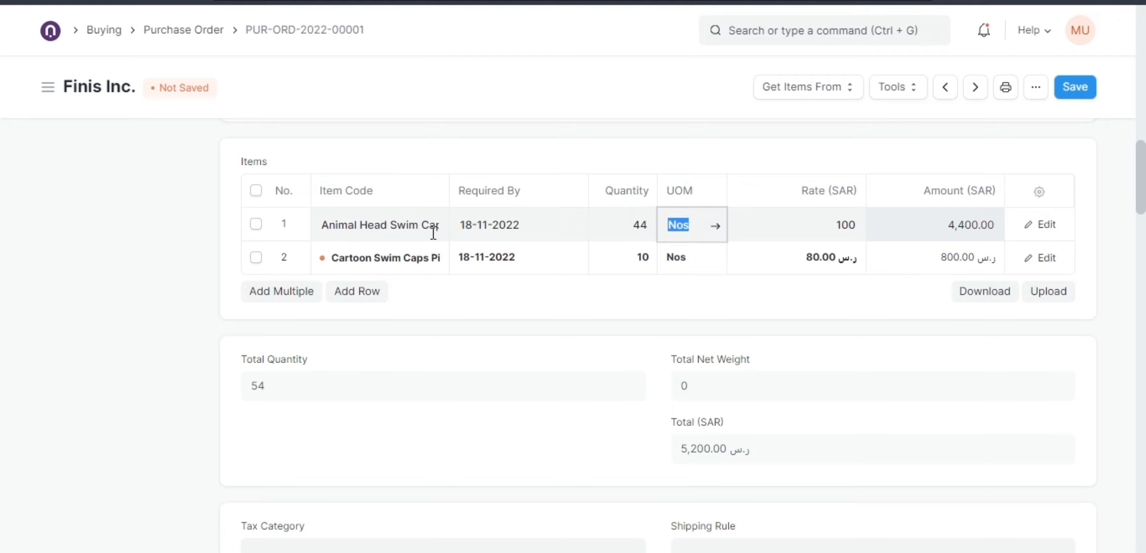
{"action": "left_click", "coordinate": [780, 232]}
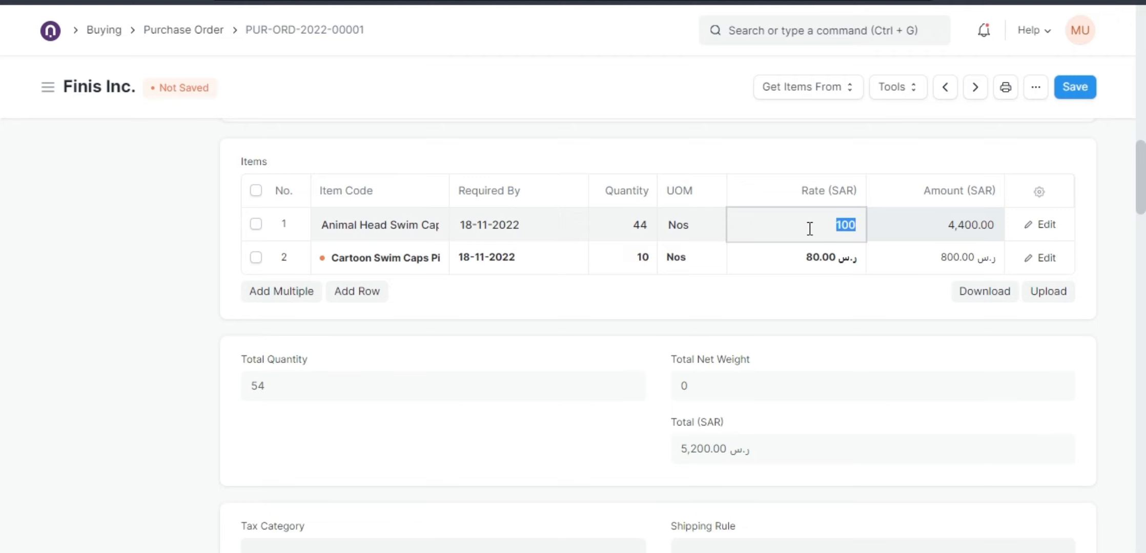
{"action": "left_click", "coordinate": [696, 312]}
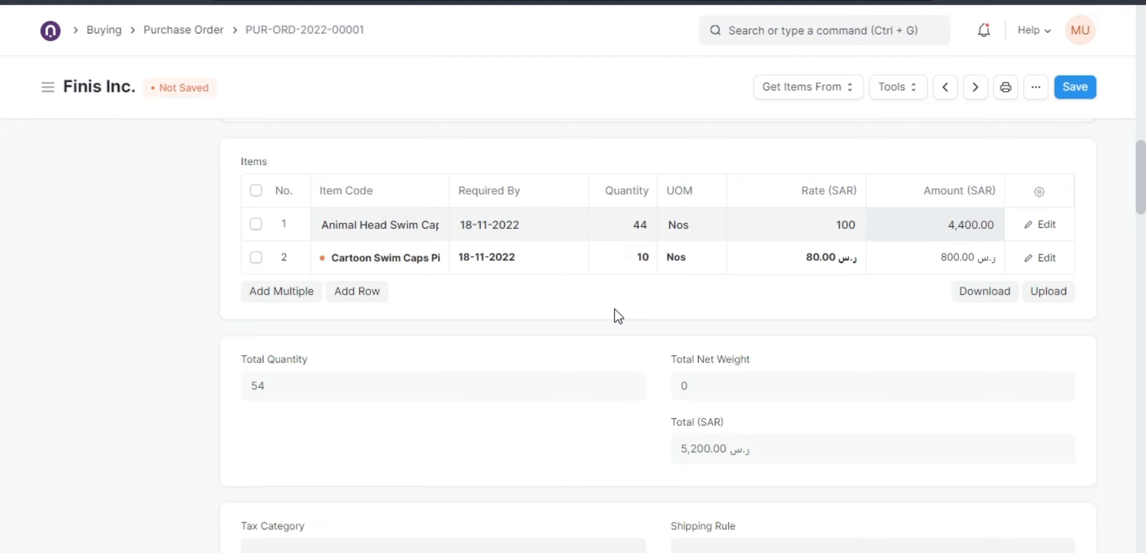
{"action": "left_click", "coordinate": [806, 228]}
{"action": "left_click", "coordinate": [808, 256]}
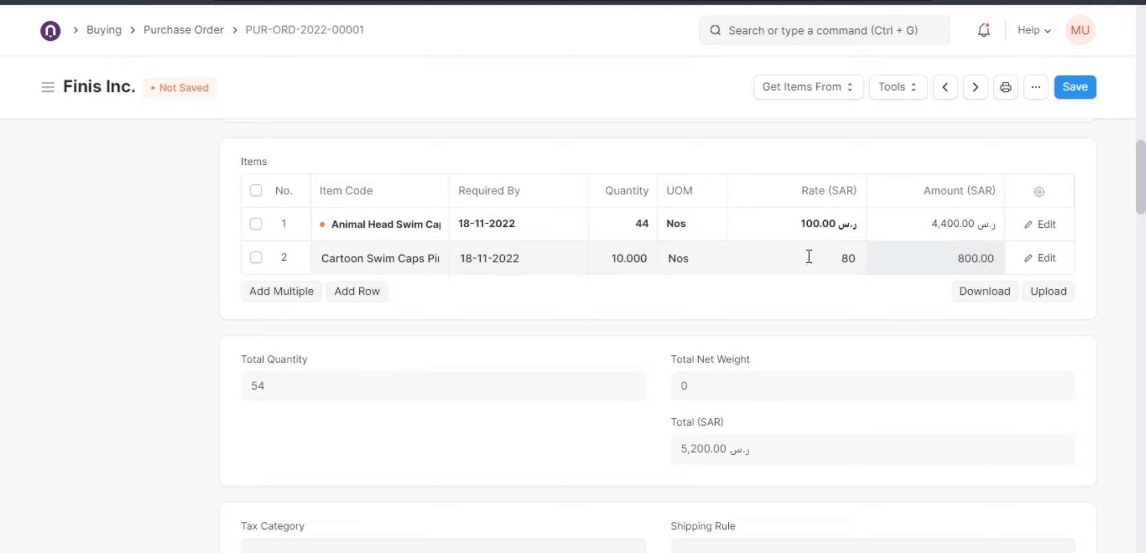
{"action": "left_click", "coordinate": [800, 248]}
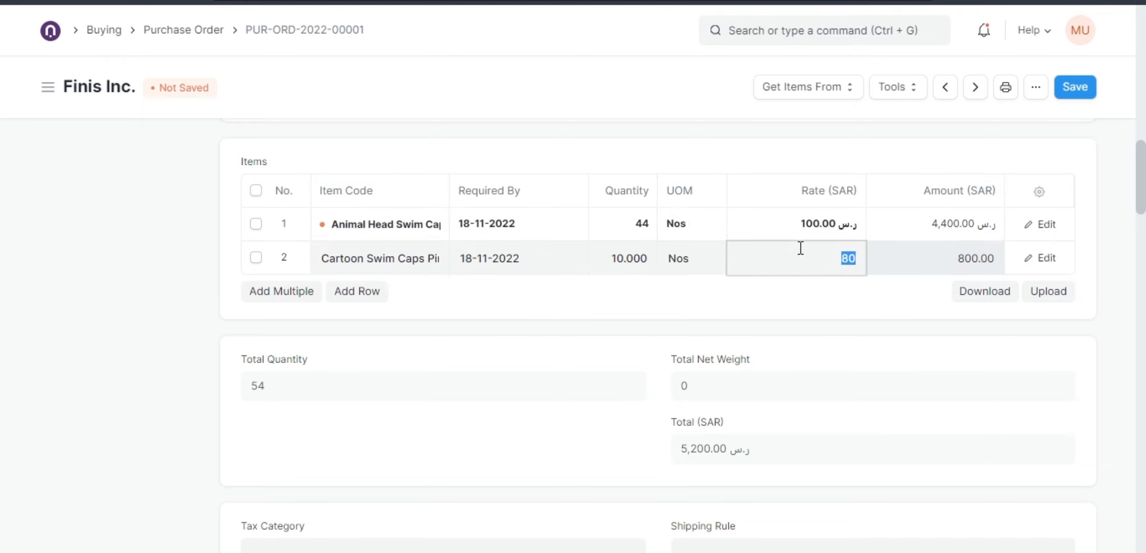
{"action": "left_click", "coordinate": [698, 301]}
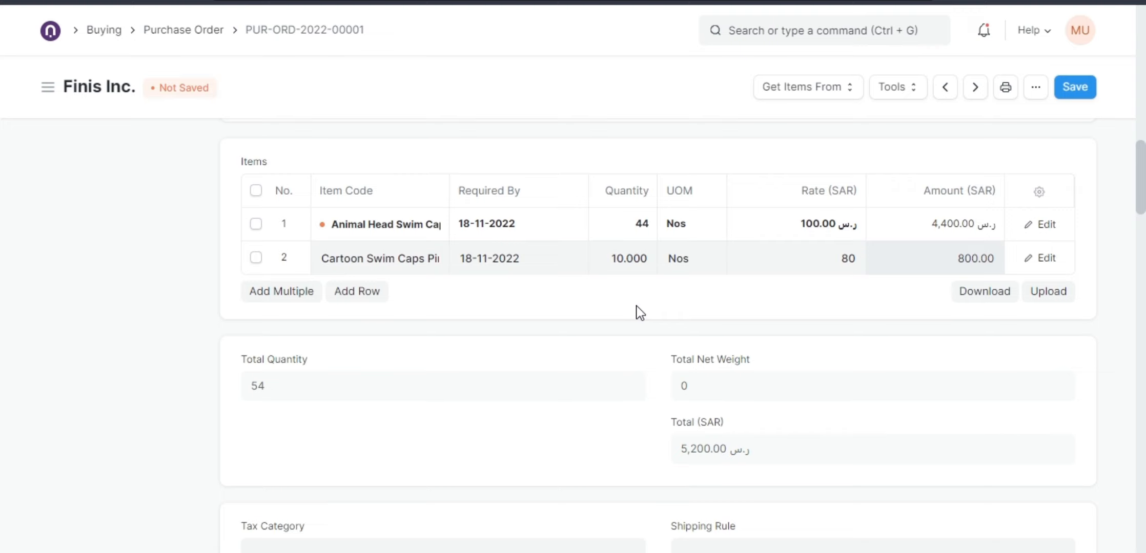
{"action": "left_click", "coordinate": [1073, 90]}
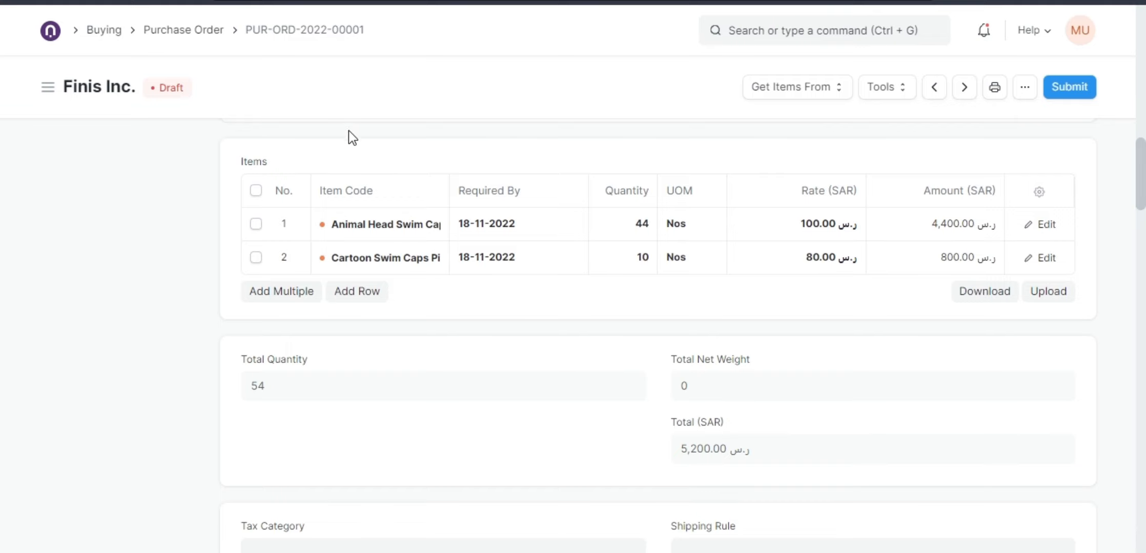
Open the pending material request from the Buying module and review its details, items and row quantities.
{"action": "left_click", "coordinate": [114, 37]}
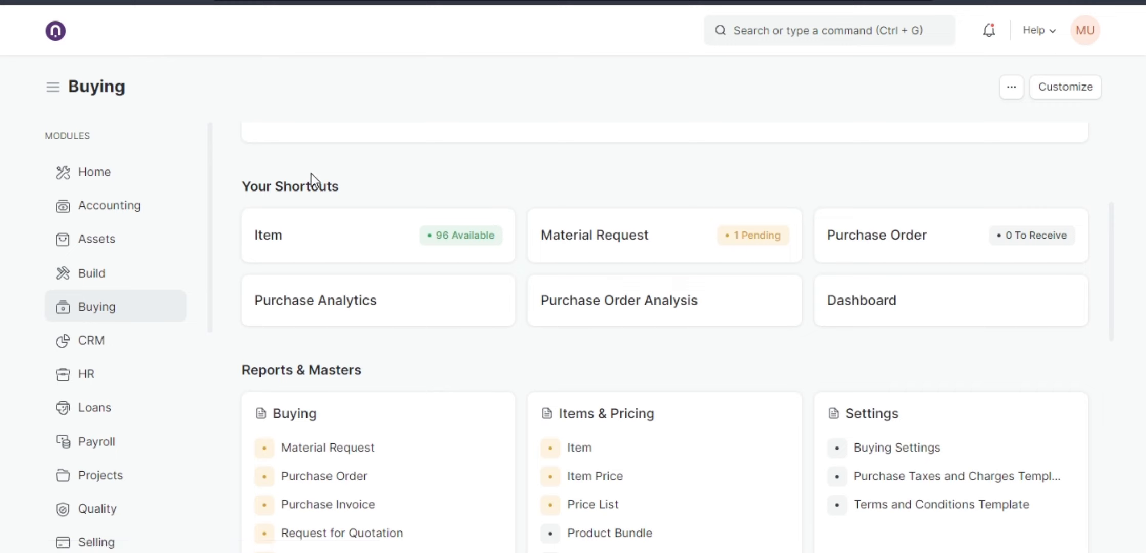
{"action": "left_click", "coordinate": [584, 256]}
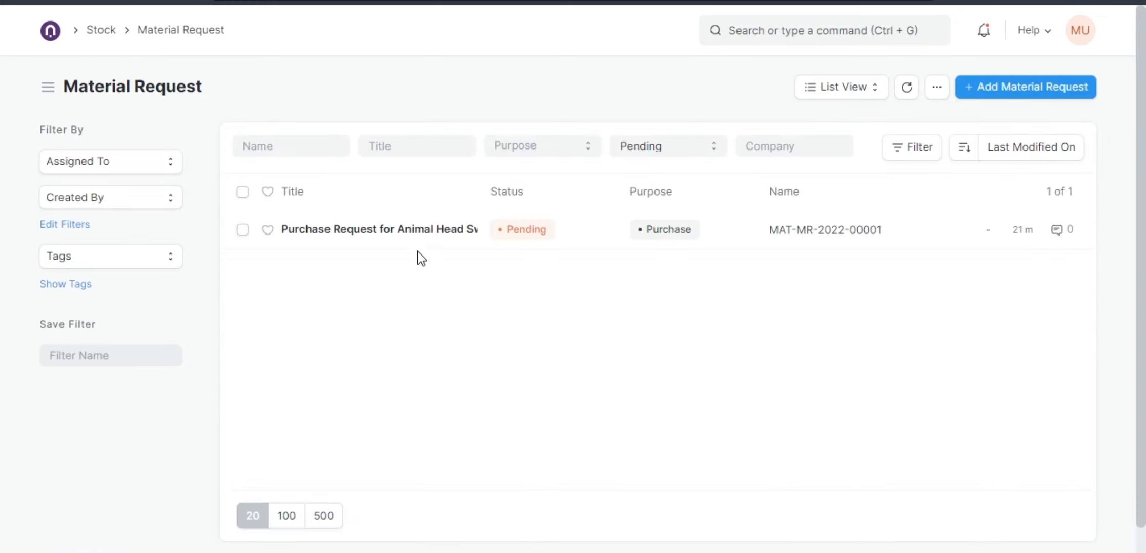
{"action": "left_click", "coordinate": [469, 247]}
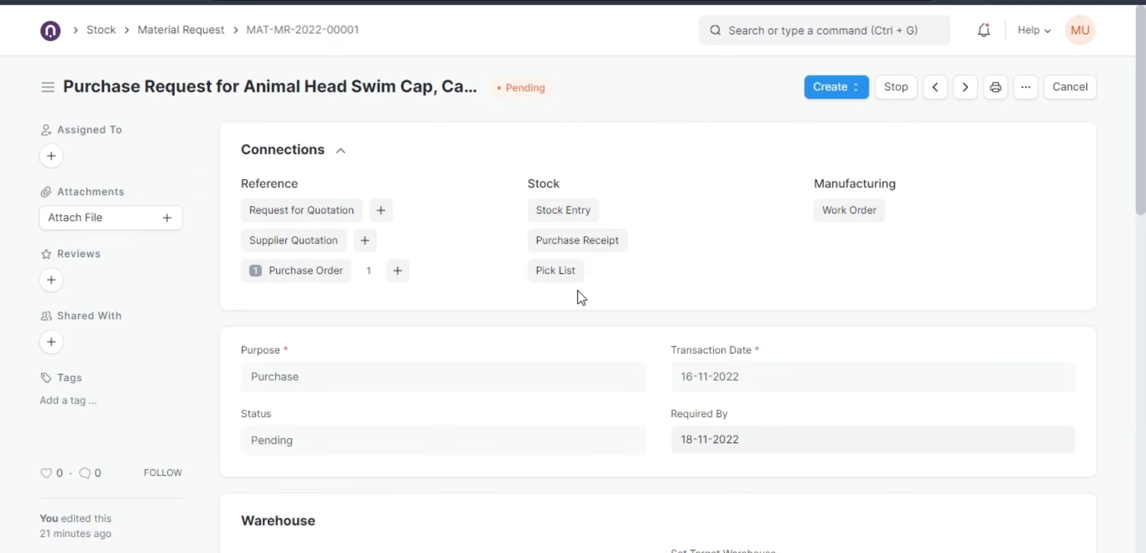
{"action": "scroll", "coordinate": [539, 305], "scroll_direction": "down", "scroll_amount": 10}
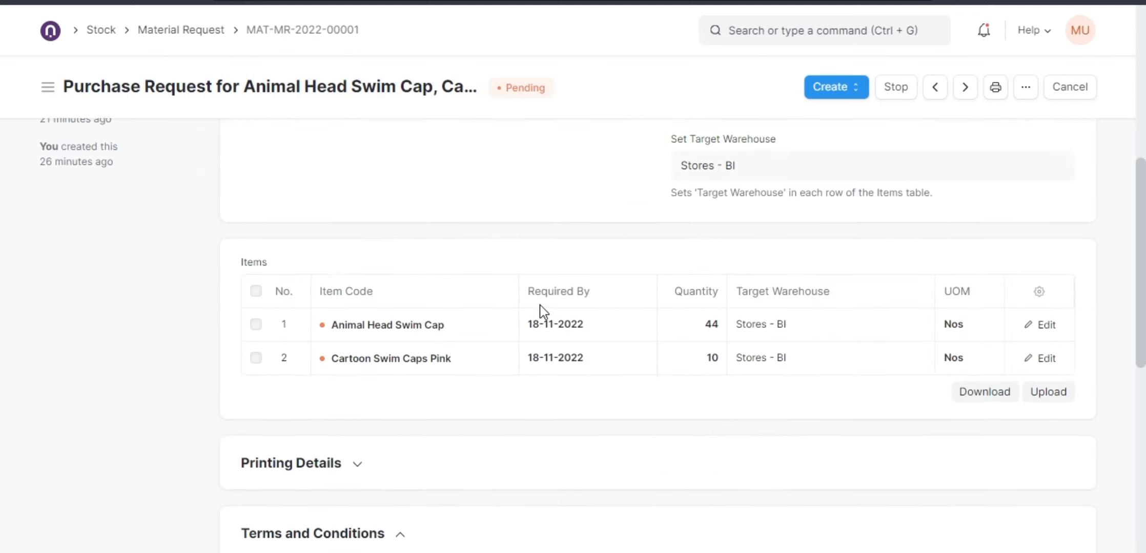
{"action": "scroll", "coordinate": [540, 312], "scroll_direction": "down", "scroll_amount": 1}
{"action": "scroll", "coordinate": [539, 312], "scroll_direction": "up", "scroll_amount": 5}
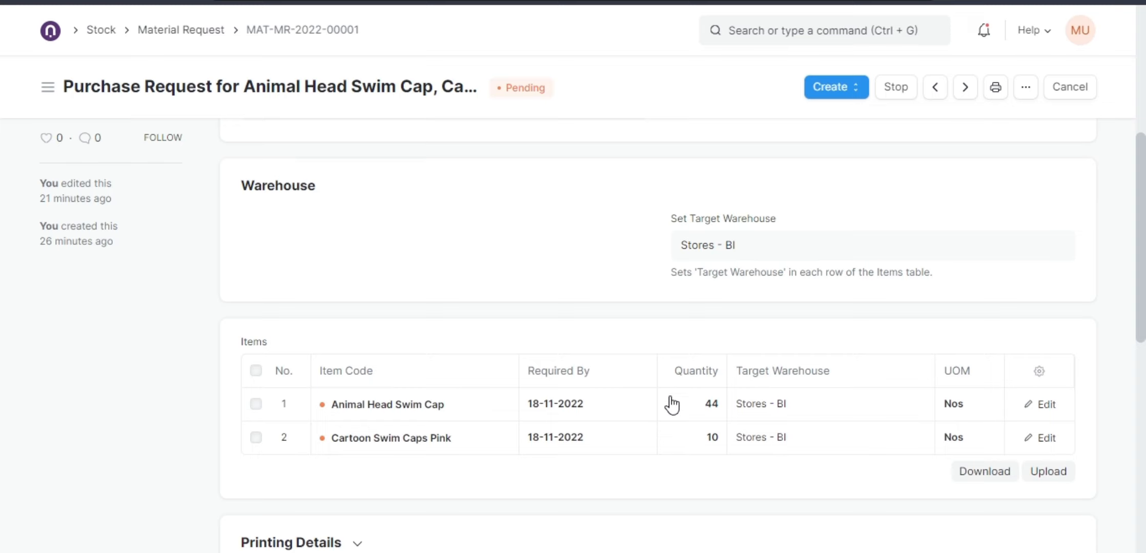
{"action": "scroll", "coordinate": [676, 410], "scroll_direction": "up", "scroll_amount": 7}
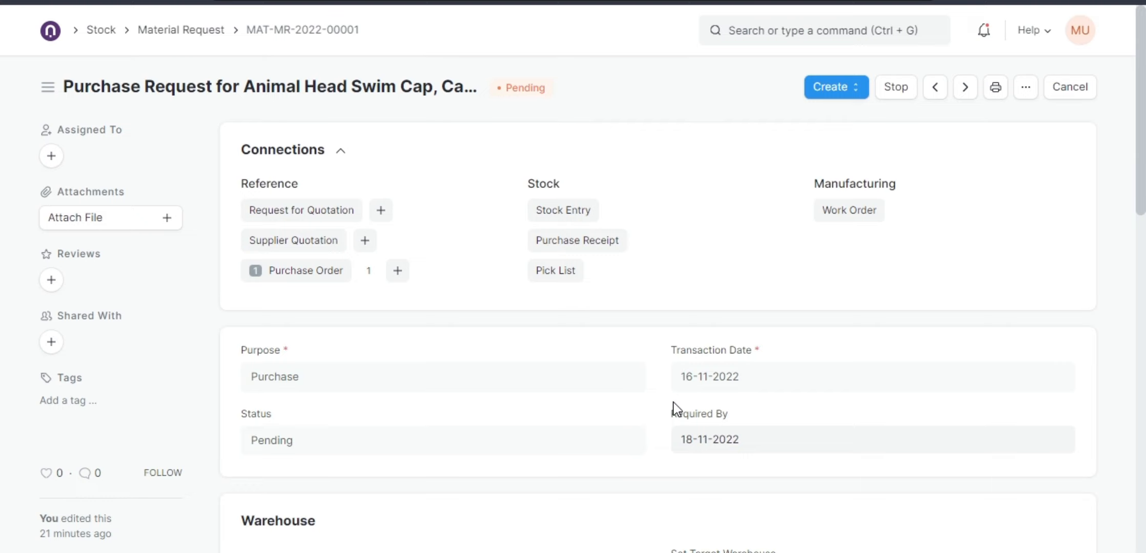
{"action": "scroll", "coordinate": [665, 381], "scroll_direction": "down", "scroll_amount": 7}
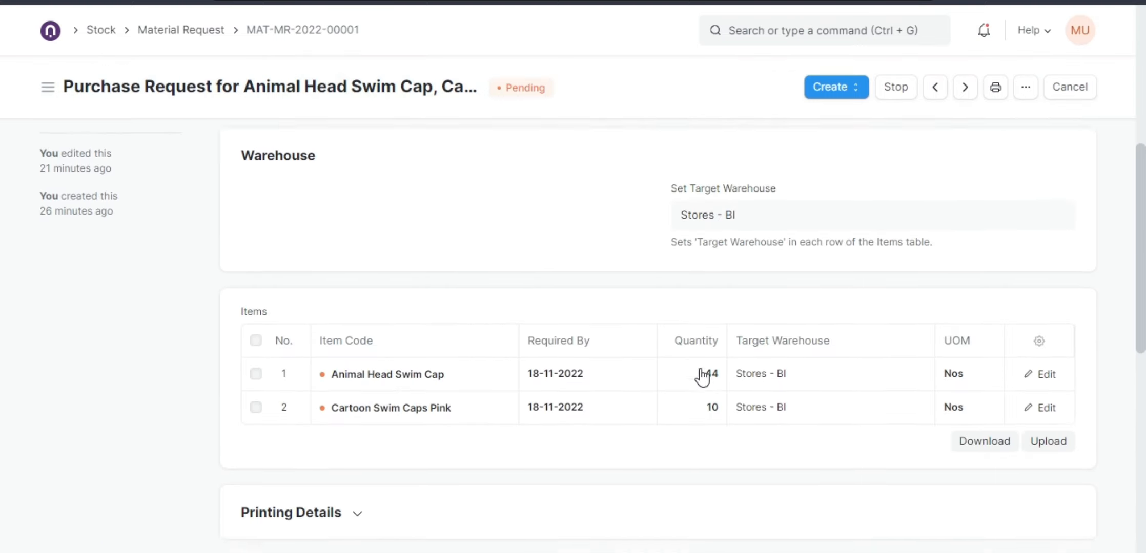
{"action": "left_click", "coordinate": [1040, 320]}
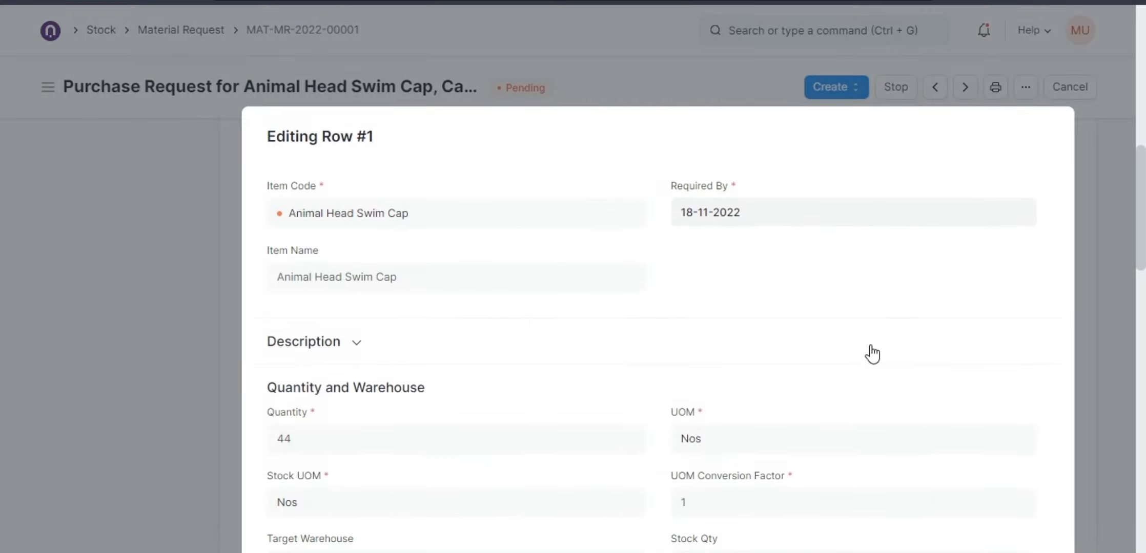
{"action": "scroll", "coordinate": [871, 354], "scroll_direction": "down", "scroll_amount": 6}
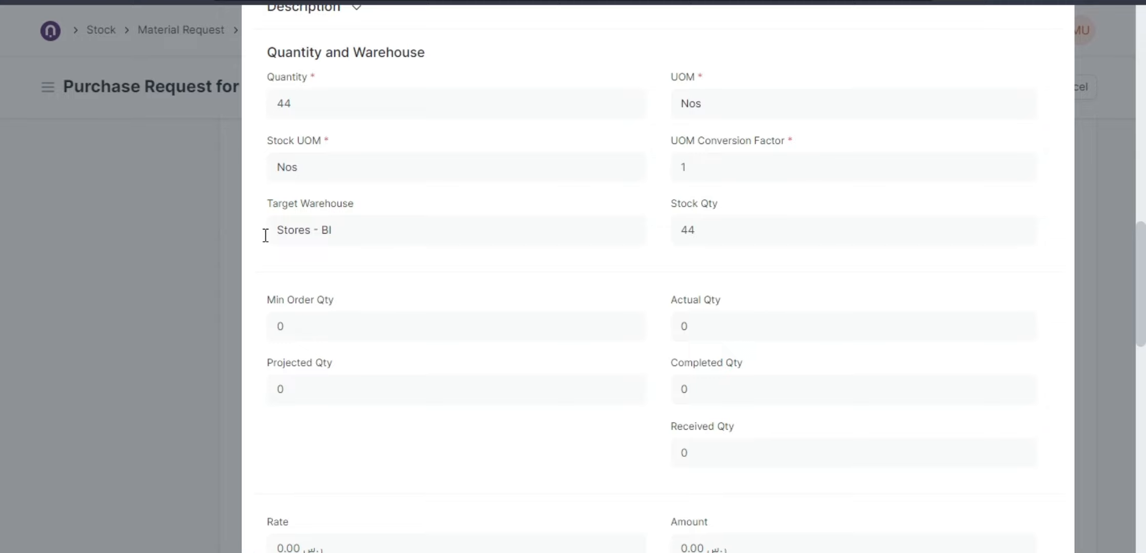
{"action": "key", "text": "Escape"}
{"action": "left_click", "coordinate": [698, 409]}
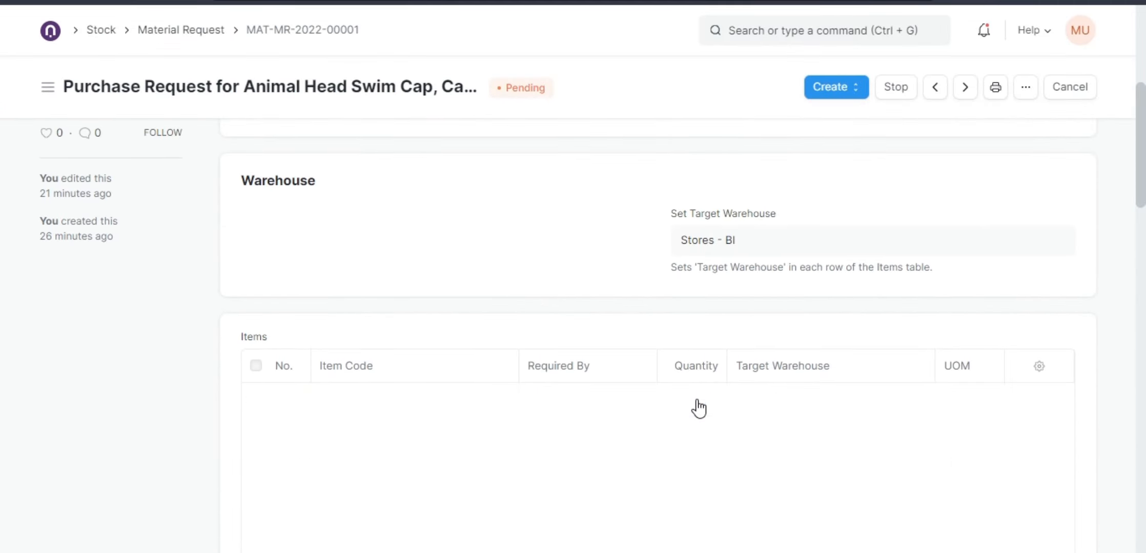
{"action": "left_click", "coordinate": [231, 283]}
{"action": "scroll", "coordinate": [560, 346], "scroll_direction": "up", "scroll_amount": 2}
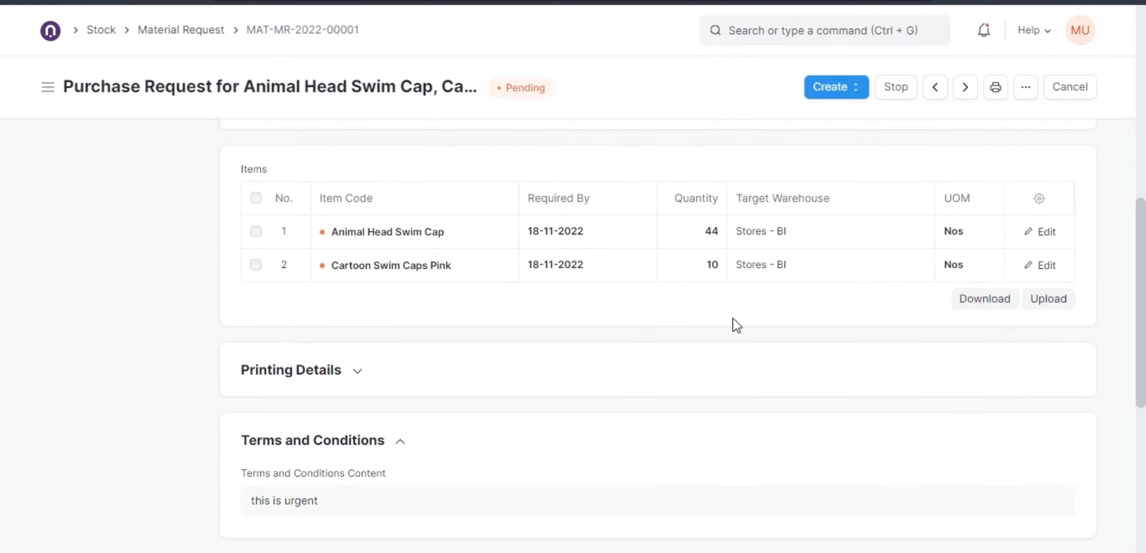
{"action": "scroll", "coordinate": [735, 310], "scroll_direction": "up", "scroll_amount": 2}
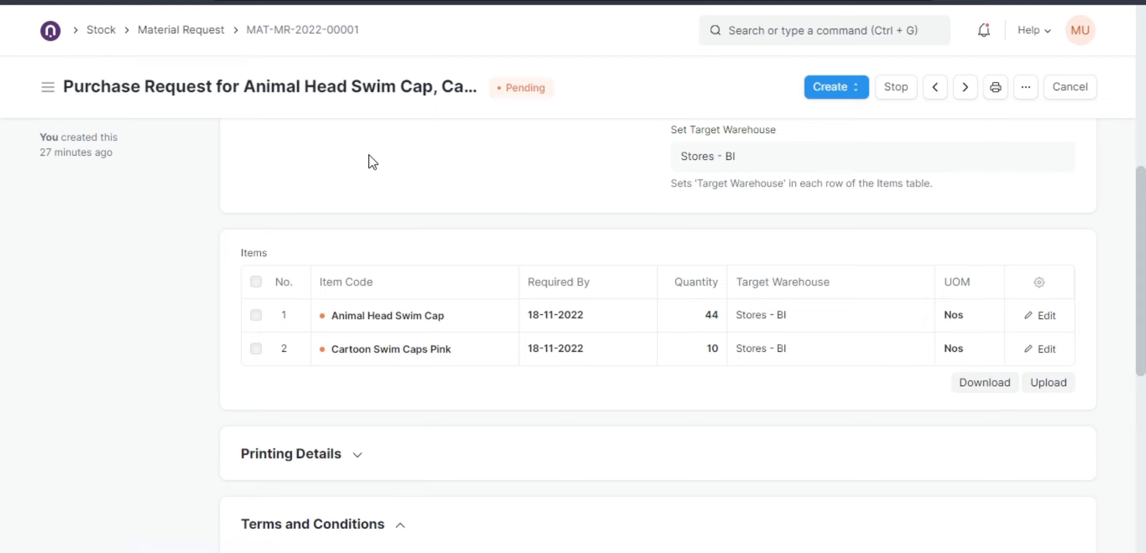
{"action": "scroll", "coordinate": [507, 349], "scroll_direction": "up", "scroll_amount": 2}
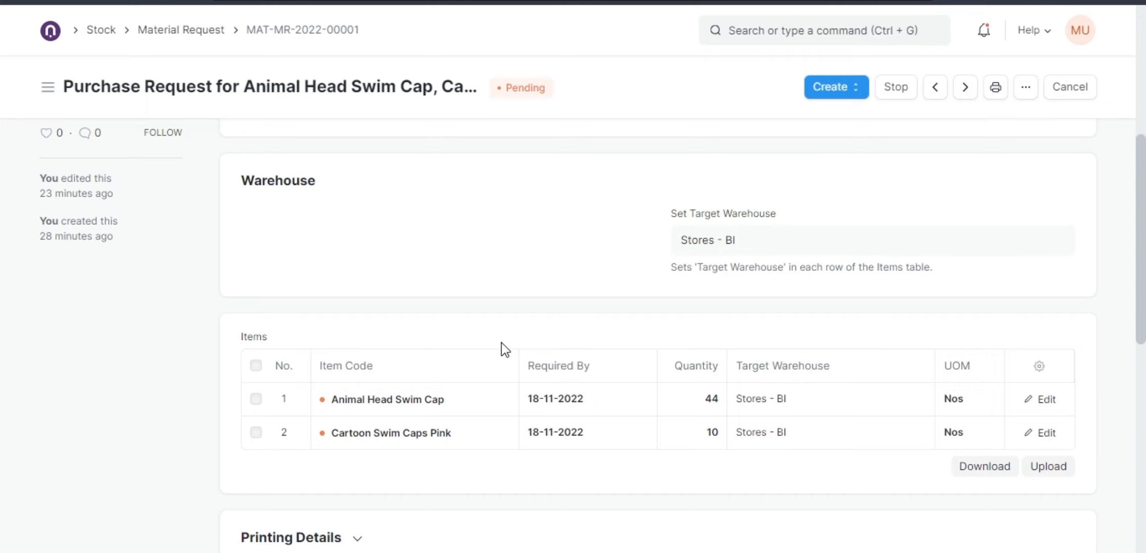
{"action": "scroll", "coordinate": [502, 343], "scroll_direction": "up", "scroll_amount": 2}
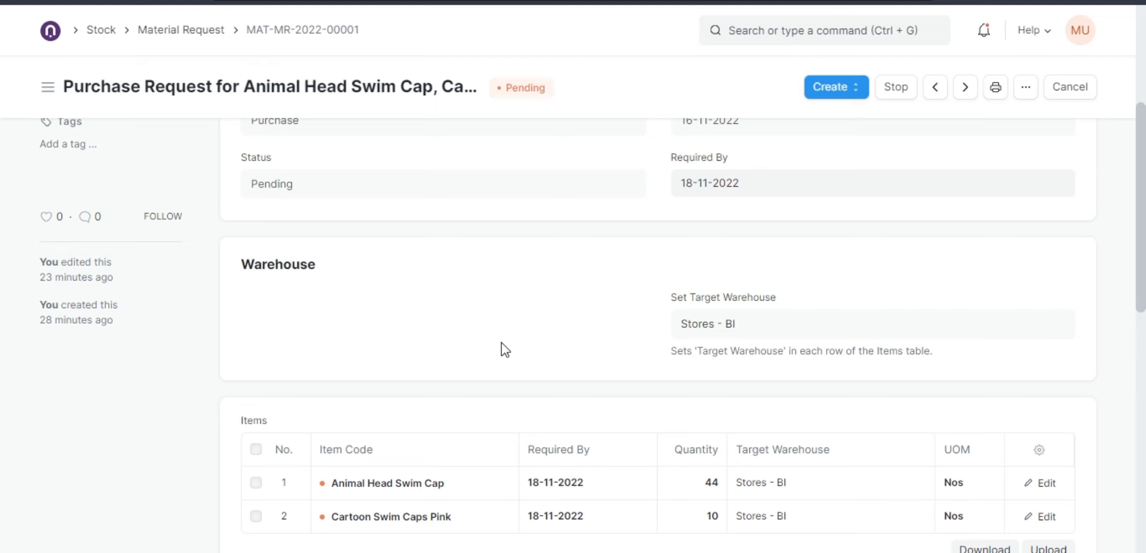
{"action": "scroll", "coordinate": [501, 344], "scroll_direction": "down", "scroll_amount": 4}
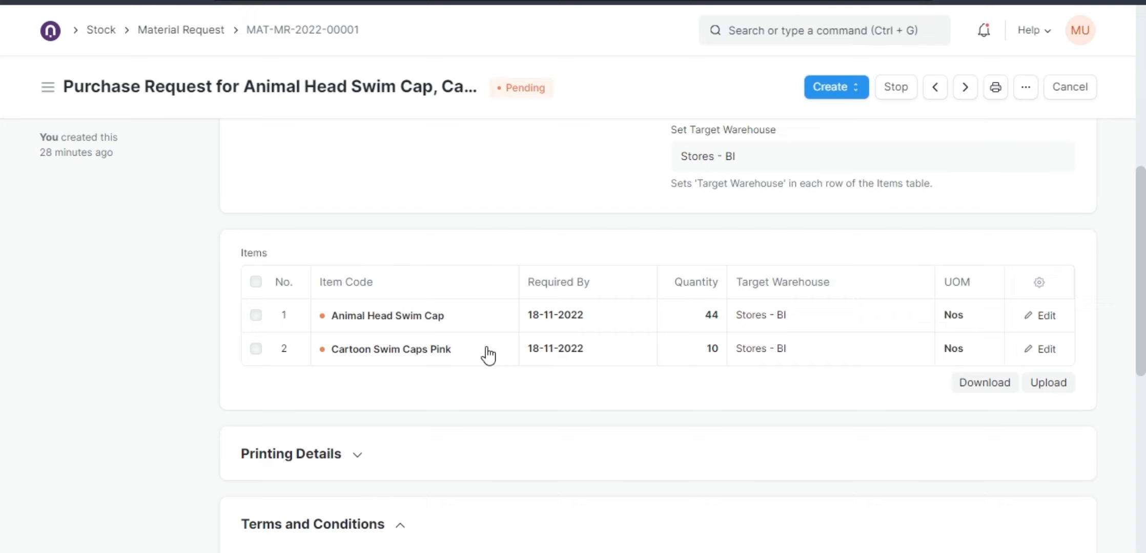
Open the linked Finis Inc. purchase order from the material request's connections and review its items, taxes and totals.
{"action": "left_click", "coordinate": [189, 36]}
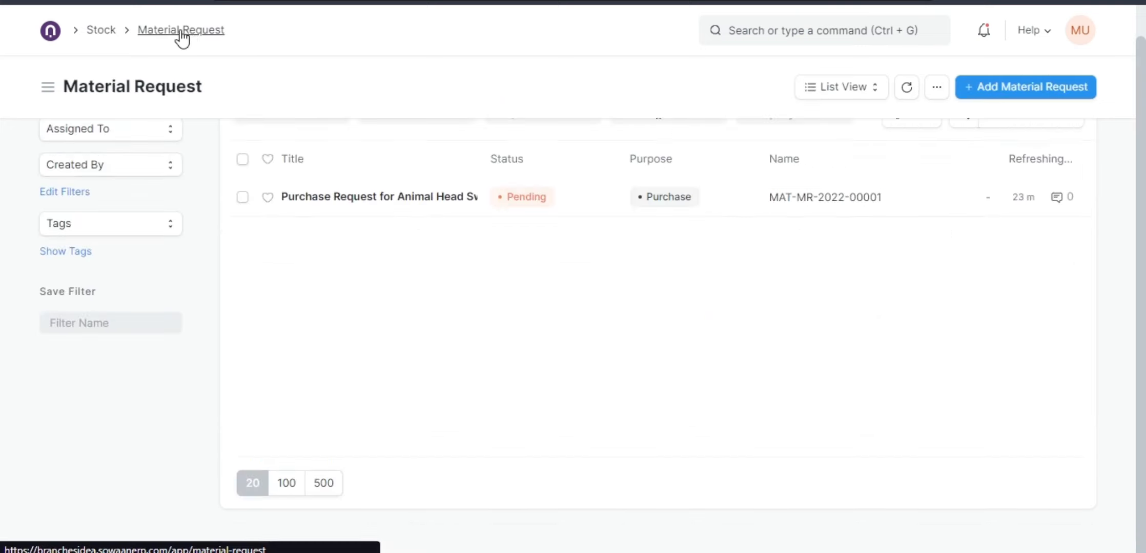
{"action": "left_click", "coordinate": [378, 203]}
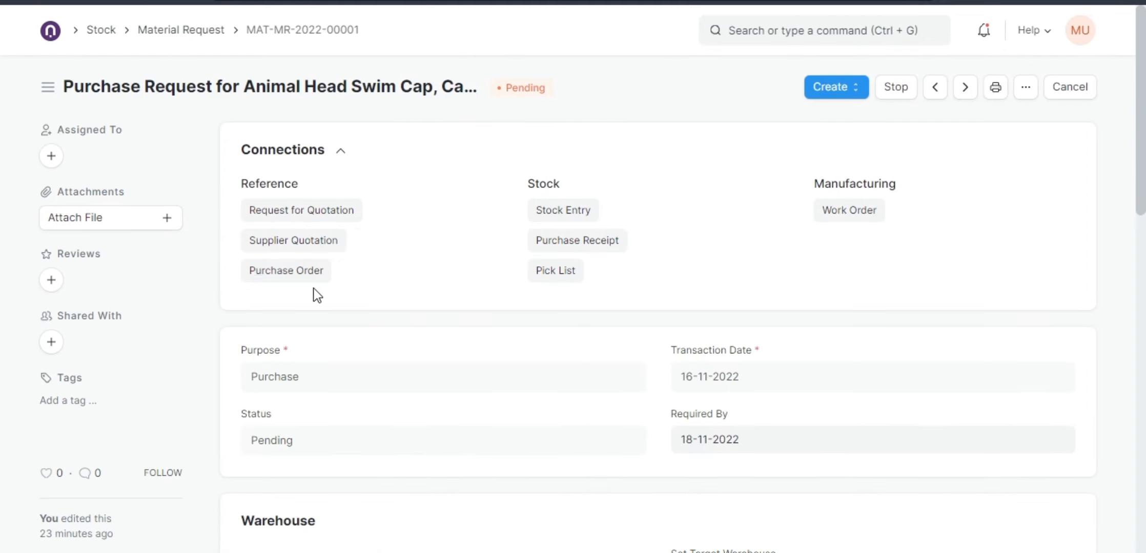
{"action": "left_click", "coordinate": [285, 272]}
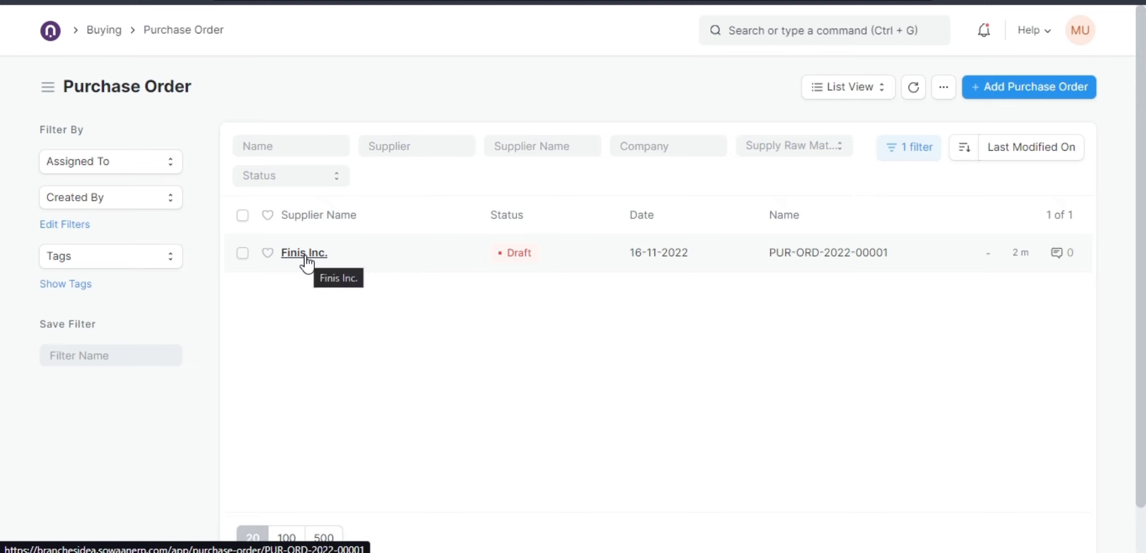
{"action": "left_click", "coordinate": [312, 259]}
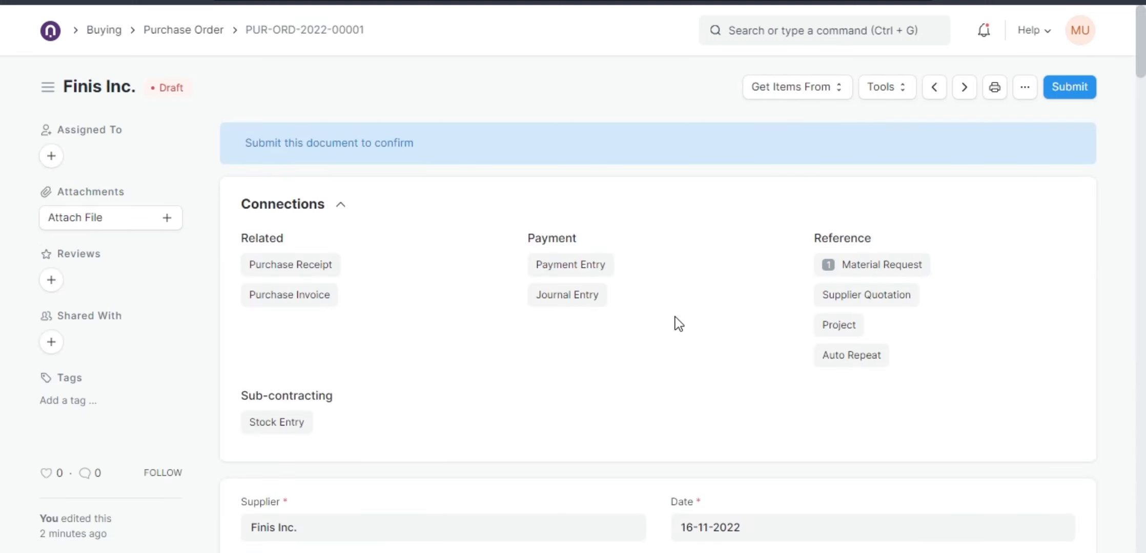
{"action": "scroll", "coordinate": [648, 353], "scroll_direction": "down", "scroll_amount": 7}
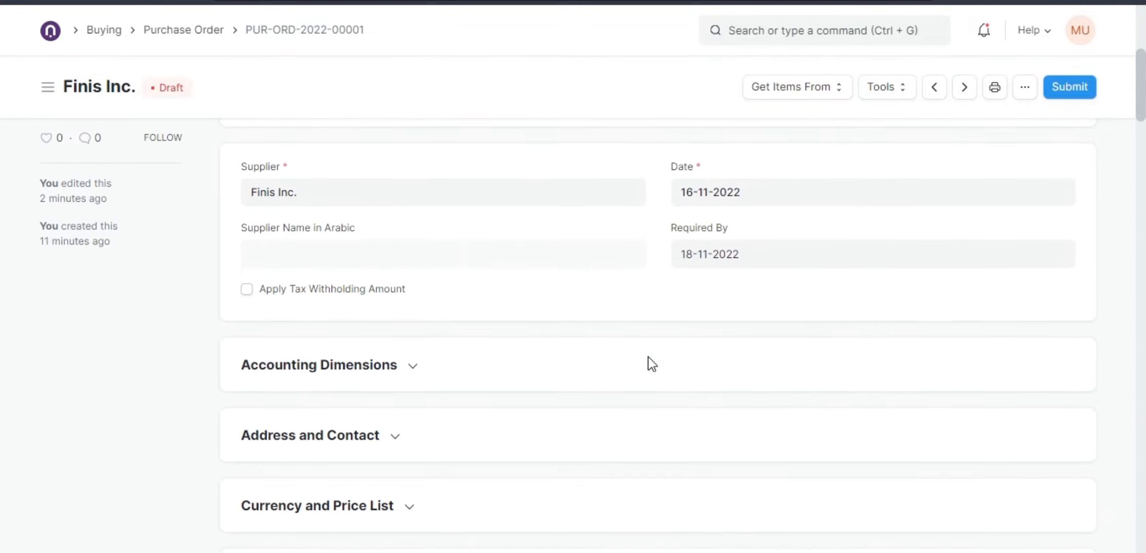
{"action": "scroll", "coordinate": [649, 365], "scroll_direction": "down", "scroll_amount": 2}
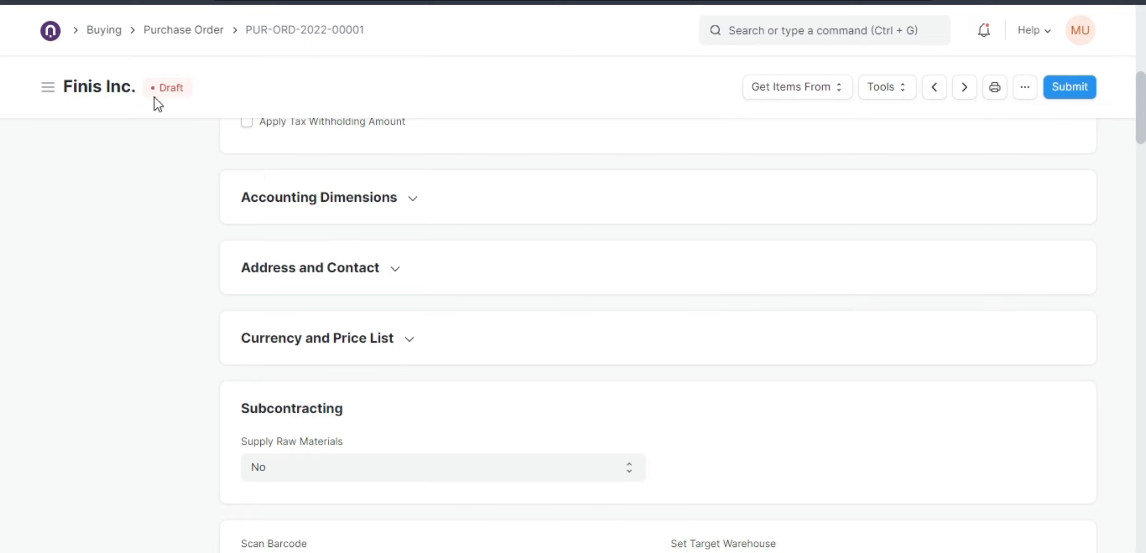
{"action": "scroll", "coordinate": [565, 309], "scroll_direction": "down", "scroll_amount": 5}
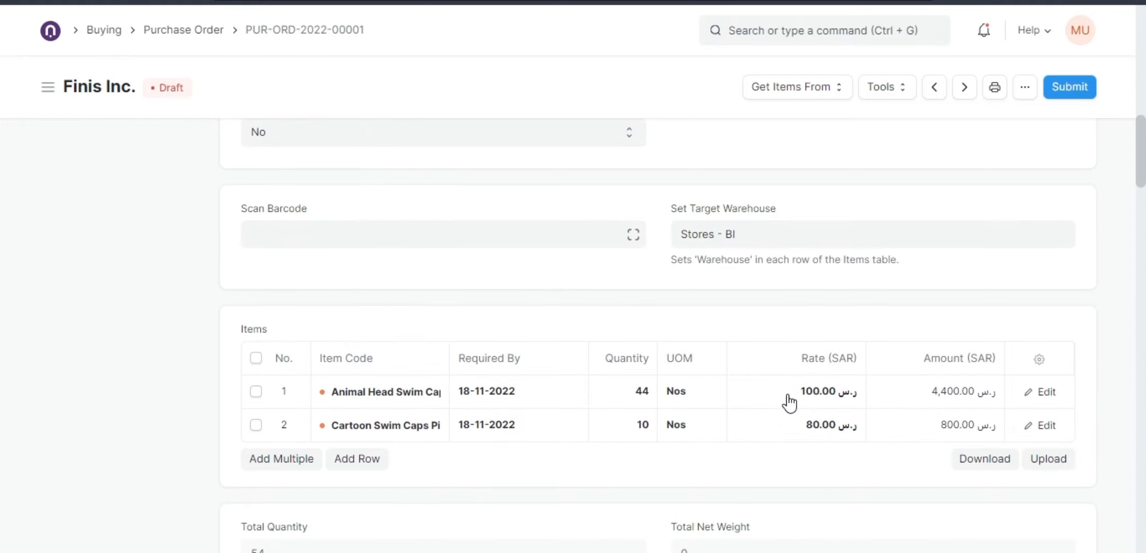
{"action": "scroll", "coordinate": [800, 414], "scroll_direction": "down", "scroll_amount": 3}
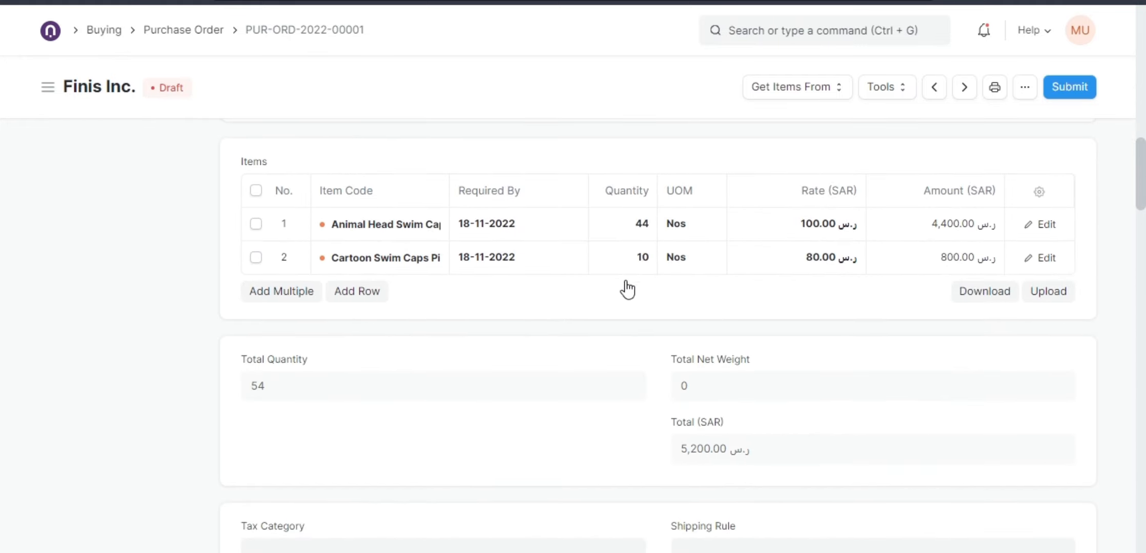
{"action": "scroll", "coordinate": [624, 279], "scroll_direction": "down", "scroll_amount": 12}
{"action": "scroll", "coordinate": [643, 395], "scroll_direction": "down", "scroll_amount": 11}
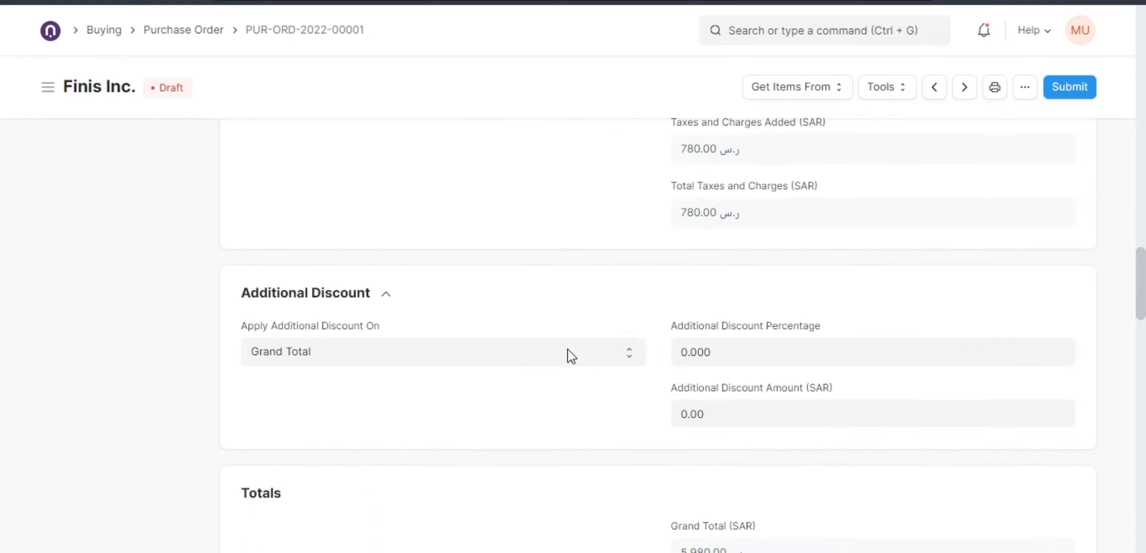
{"action": "left_click", "coordinate": [401, 343]}
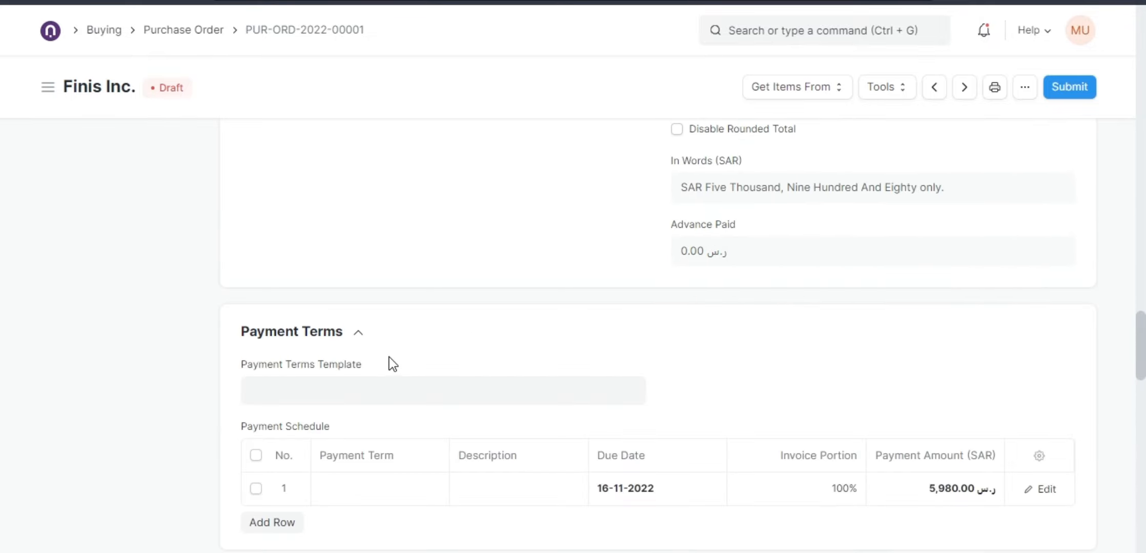
{"action": "scroll", "coordinate": [389, 361], "scroll_direction": "down", "scroll_amount": 3}
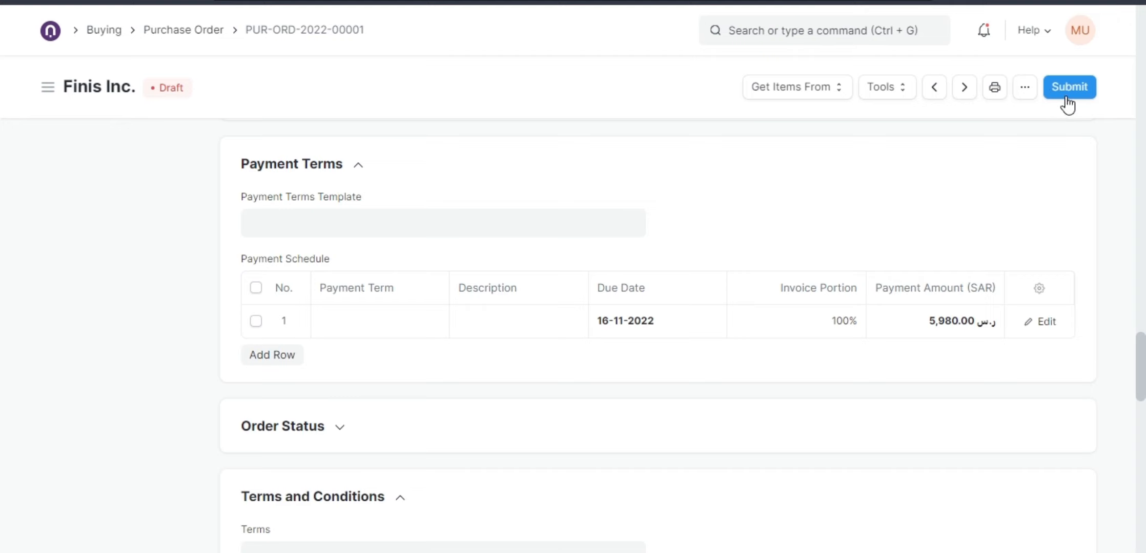
{"action": "left_click", "coordinate": [456, 227]}
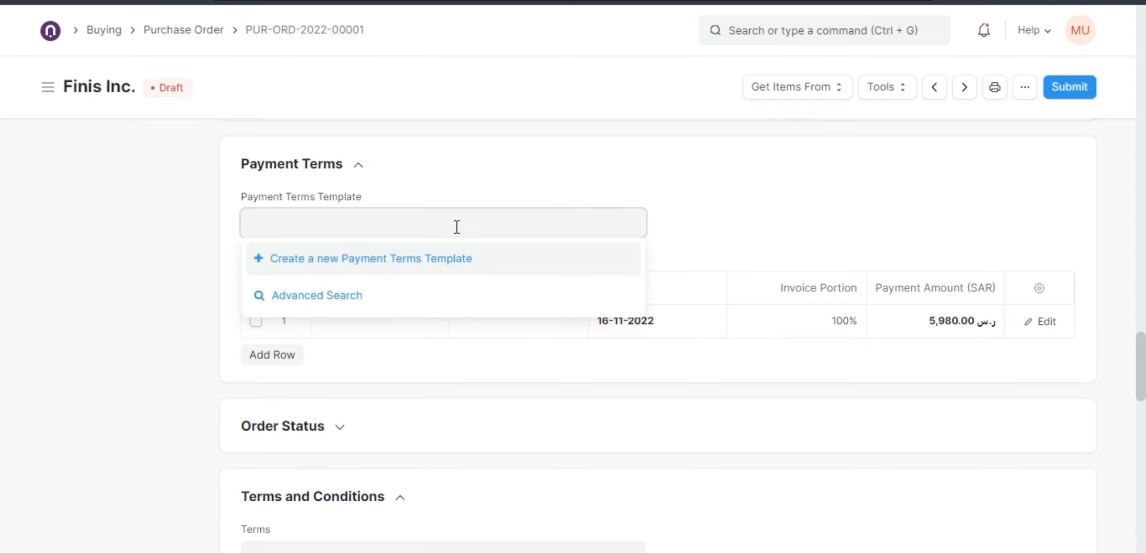
{"action": "left_click", "coordinate": [419, 257]}
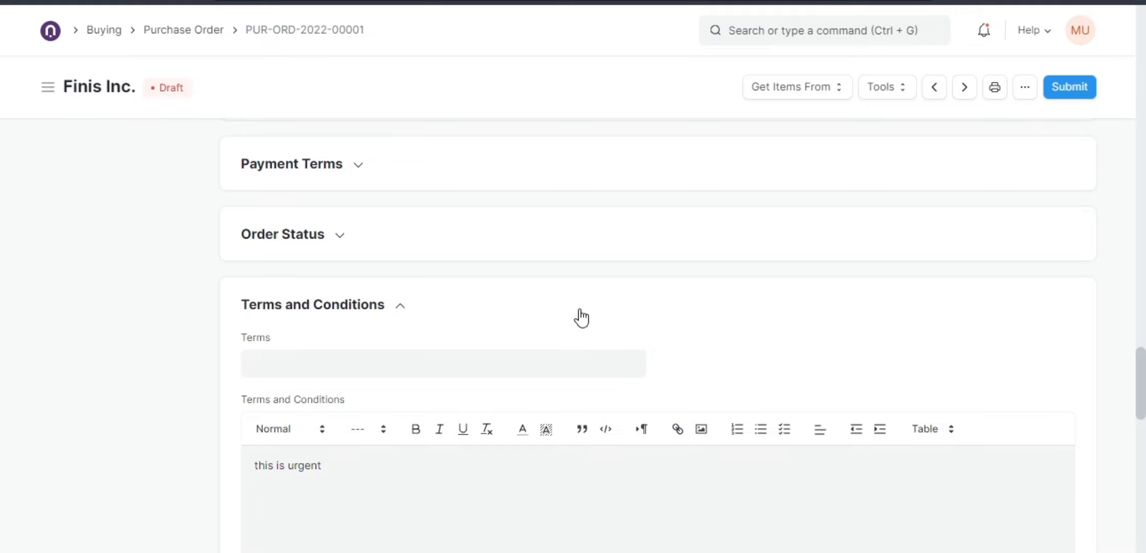
Review the purchase order's taxes, additional discount, totals and payment terms sections.
{"action": "scroll", "coordinate": [581, 318], "scroll_direction": "up", "scroll_amount": 10}
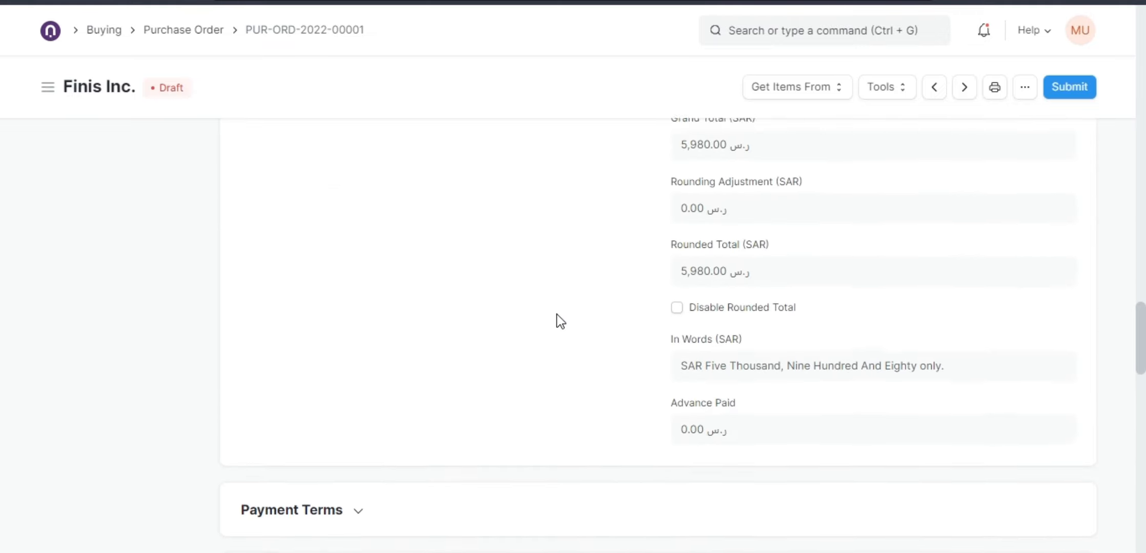
{"action": "scroll", "coordinate": [551, 328], "scroll_direction": "up", "scroll_amount": 10}
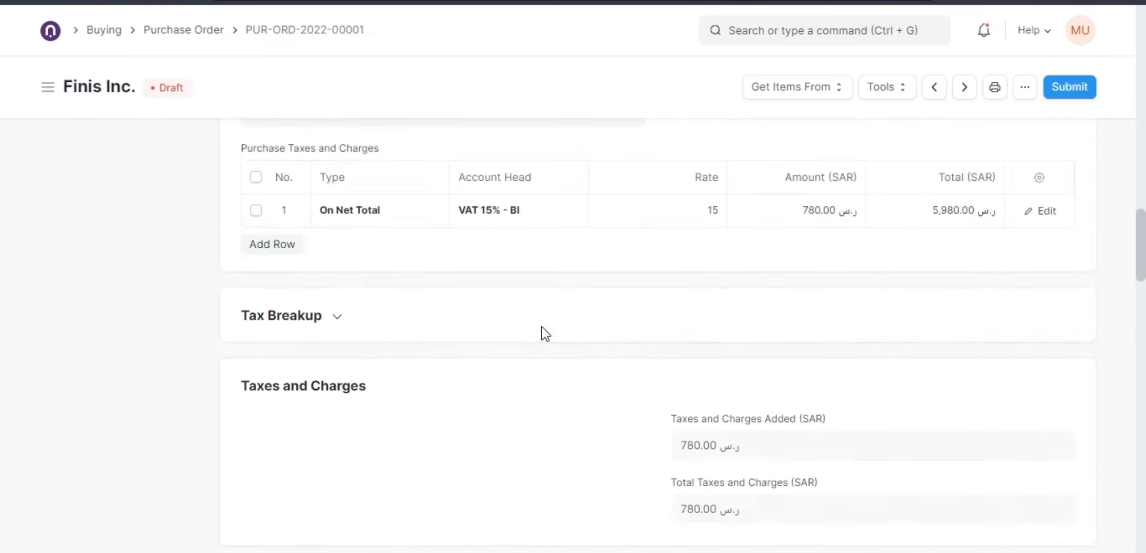
{"action": "scroll", "coordinate": [541, 329], "scroll_direction": "down", "scroll_amount": 6}
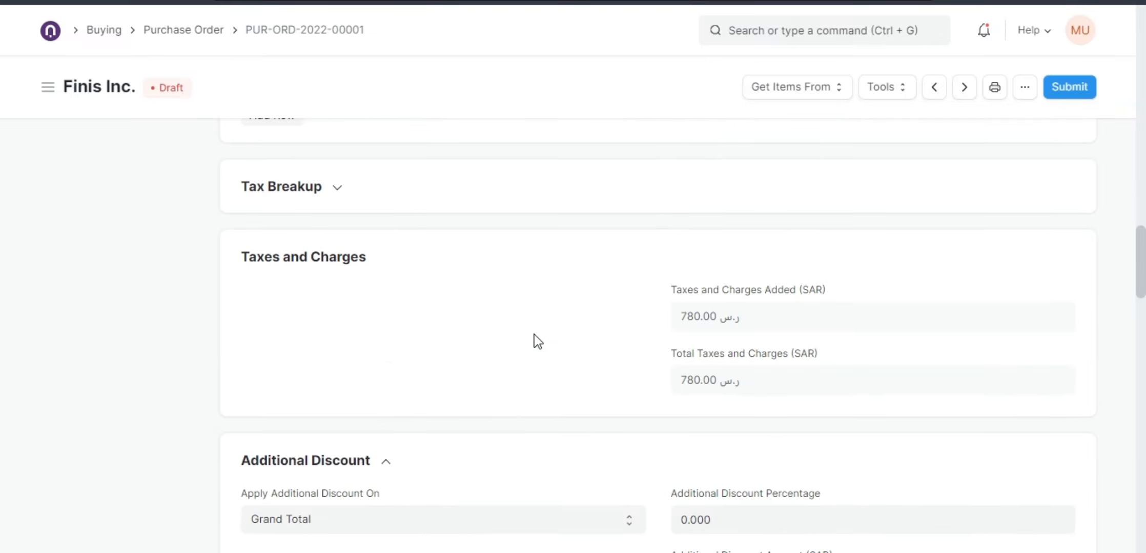
{"action": "scroll", "coordinate": [534, 338], "scroll_direction": "down", "scroll_amount": 1}
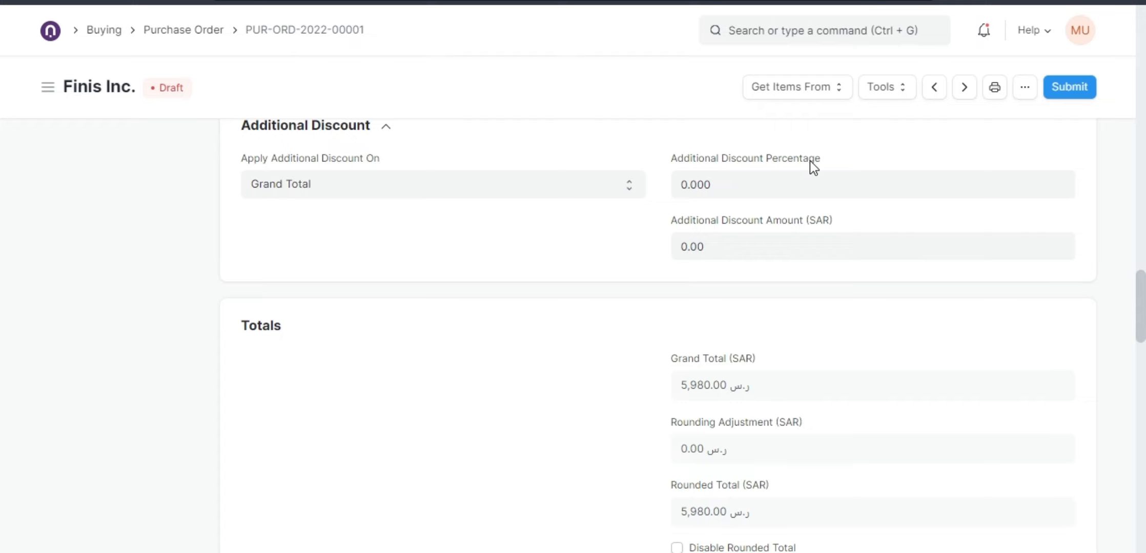
{"action": "scroll", "coordinate": [630, 269], "scroll_direction": "up", "scroll_amount": 8}
{"action": "scroll", "coordinate": [617, 296], "scroll_direction": "up", "scroll_amount": 3}
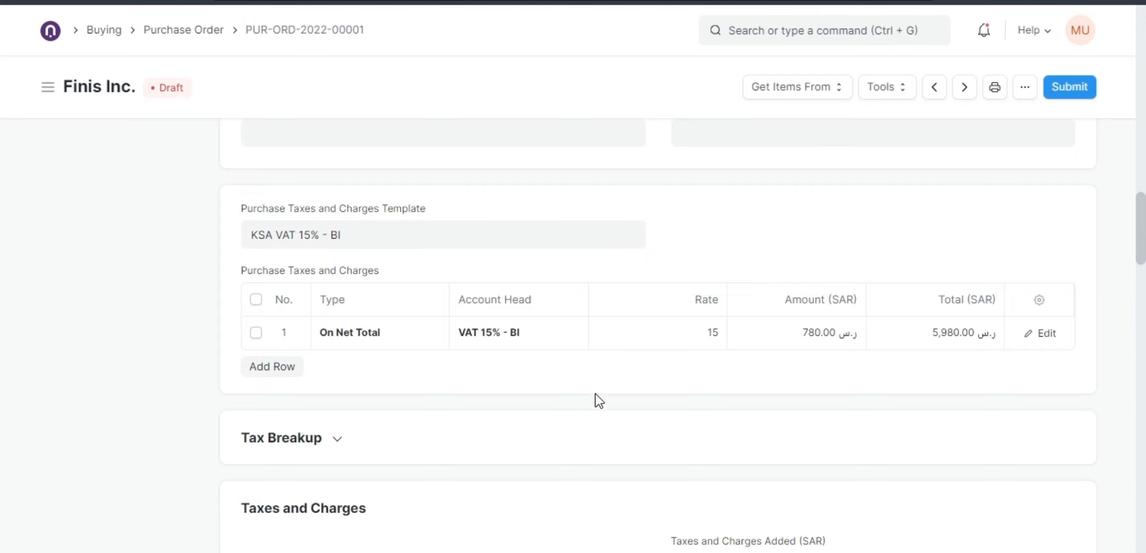
{"action": "scroll", "coordinate": [601, 363], "scroll_direction": "up", "scroll_amount": 2}
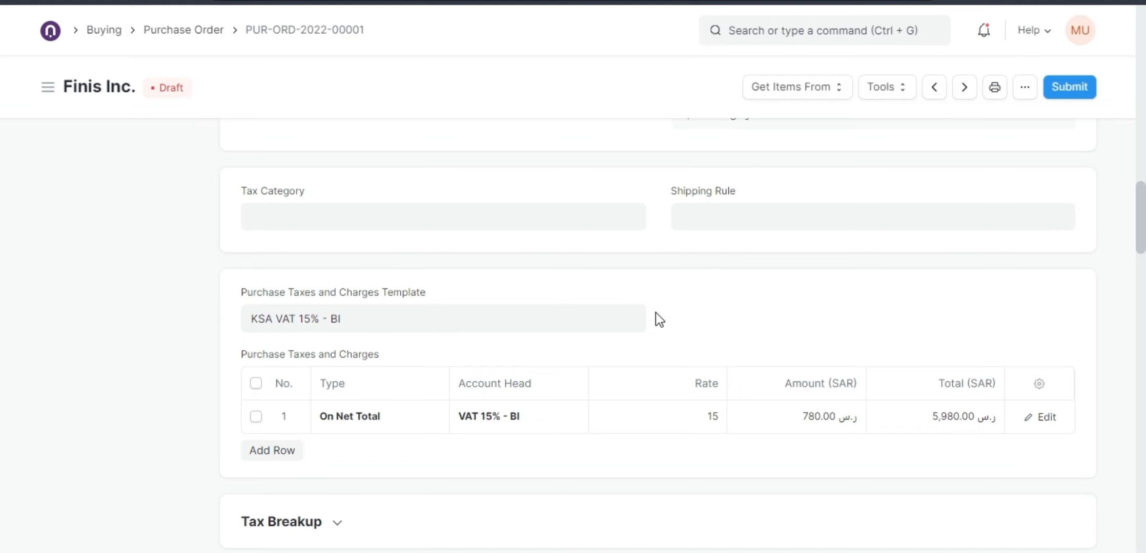
{"action": "scroll", "coordinate": [654, 332], "scroll_direction": "down", "scroll_amount": 6}
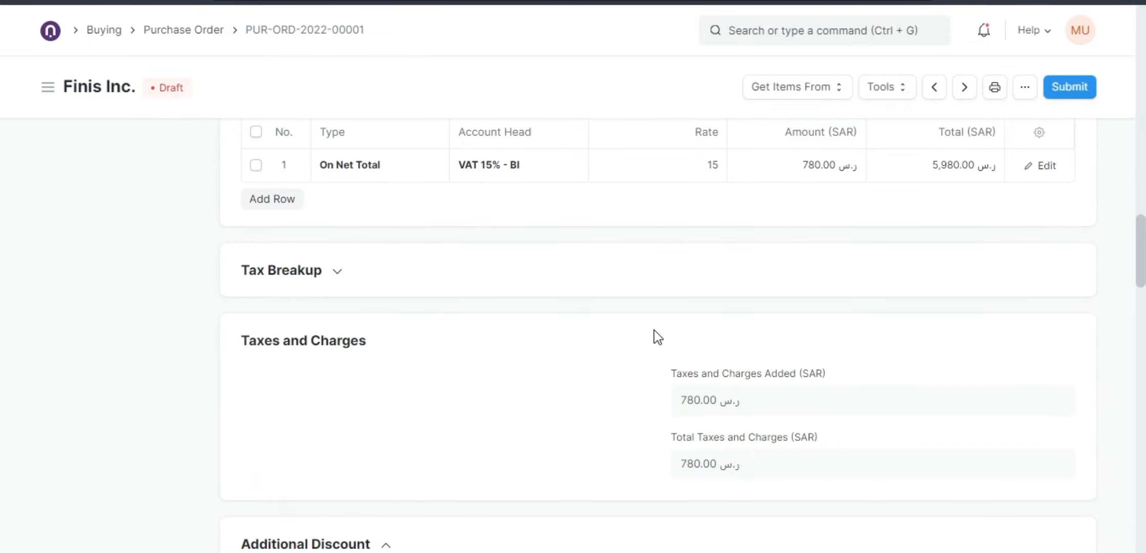
{"action": "scroll", "coordinate": [656, 339], "scroll_direction": "down", "scroll_amount": 8}
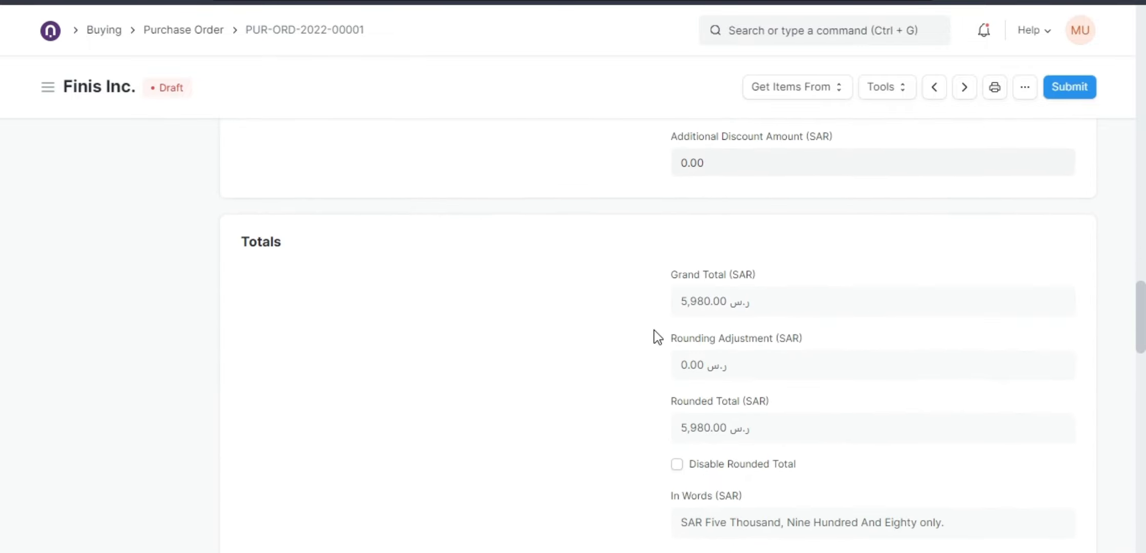
{"action": "scroll", "coordinate": [655, 334], "scroll_direction": "down", "scroll_amount": 5}
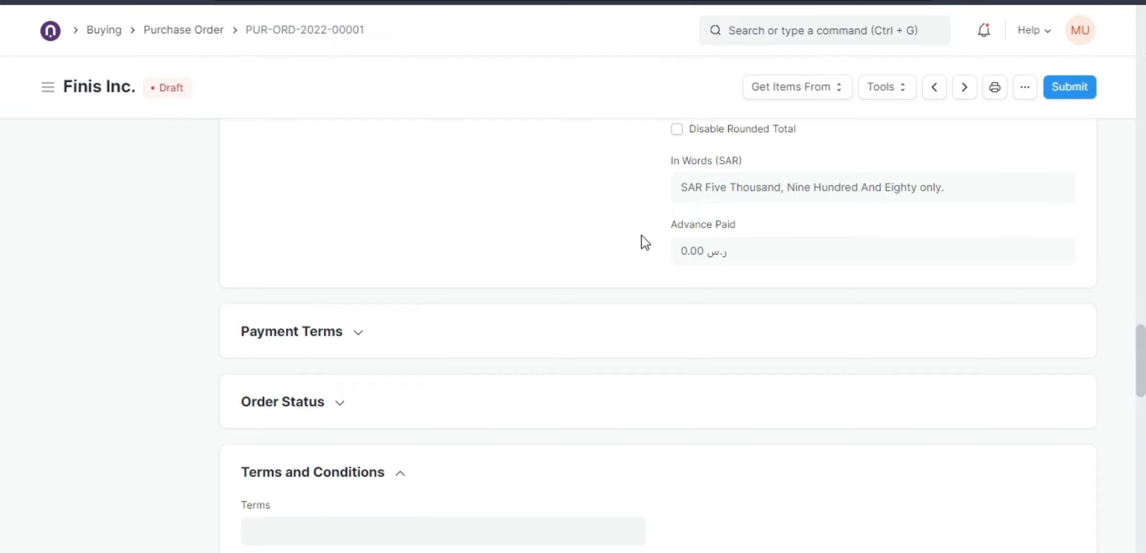
{"action": "scroll", "coordinate": [614, 302], "scroll_direction": "up", "scroll_amount": 8}
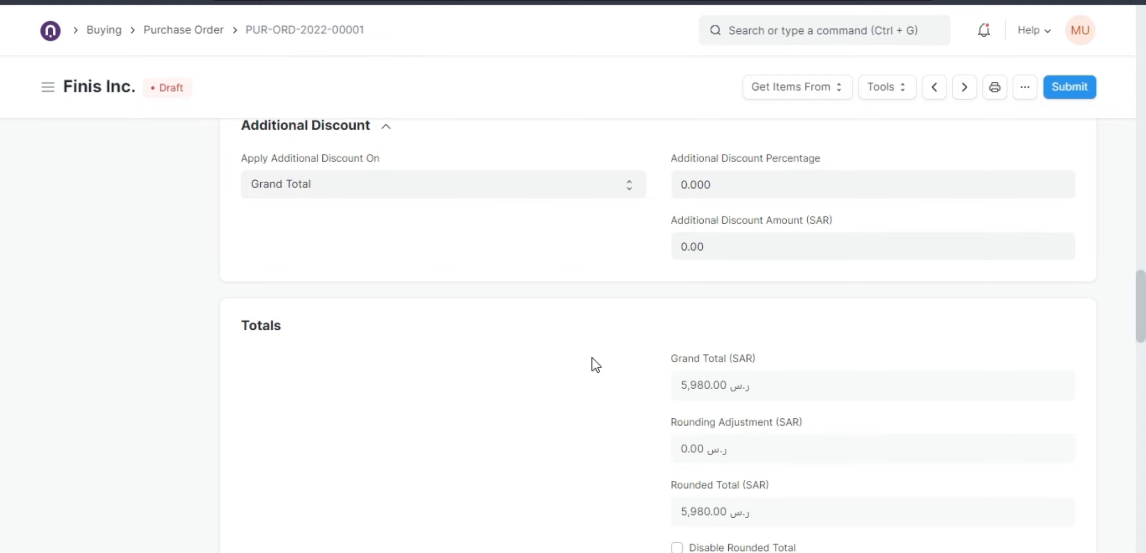
{"action": "scroll", "coordinate": [593, 361], "scroll_direction": "up", "scroll_amount": 6}
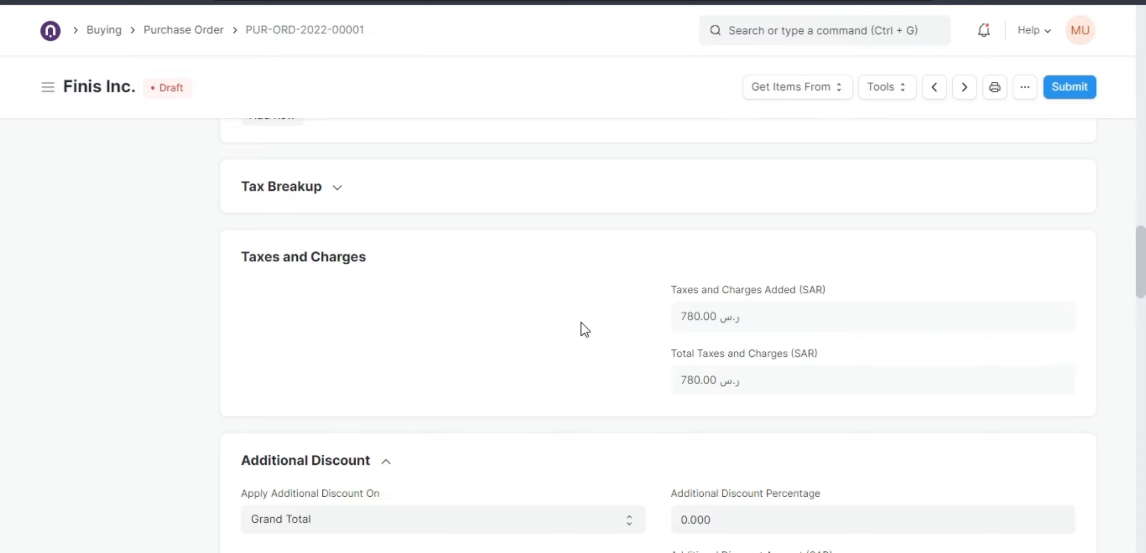
{"action": "scroll", "coordinate": [584, 329], "scroll_direction": "up", "scroll_amount": 10}
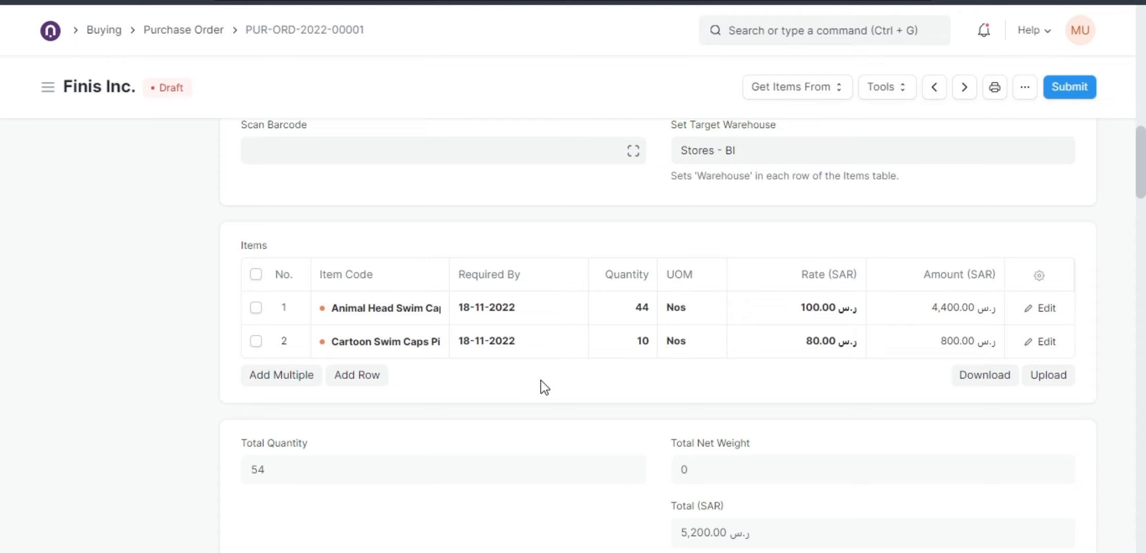
Open the Budget list through the search bar and start adding a new budget.
{"action": "left_click", "coordinate": [760, 33]}
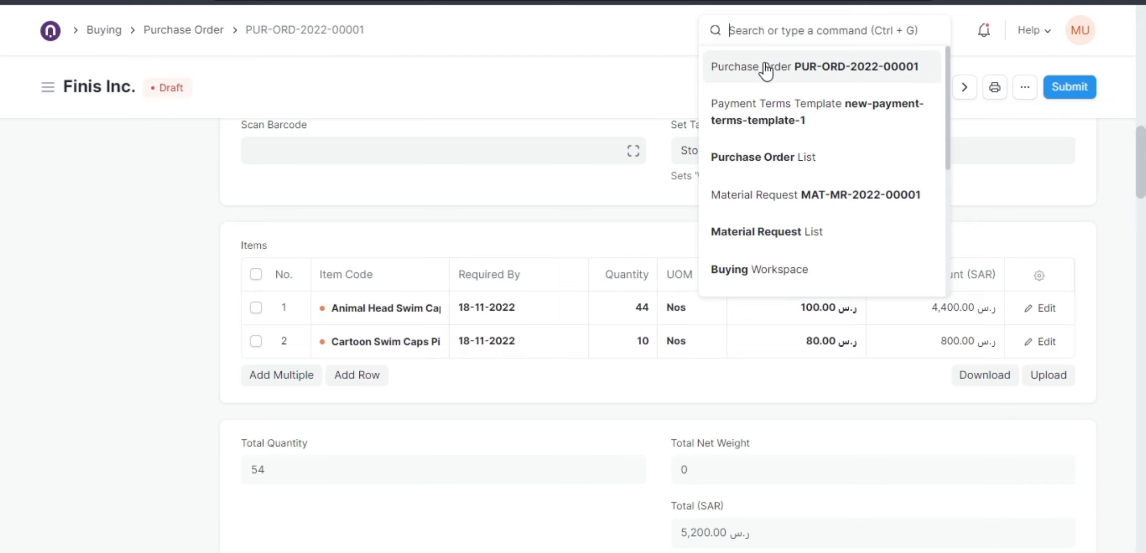
{"action": "type", "text": "bu"}
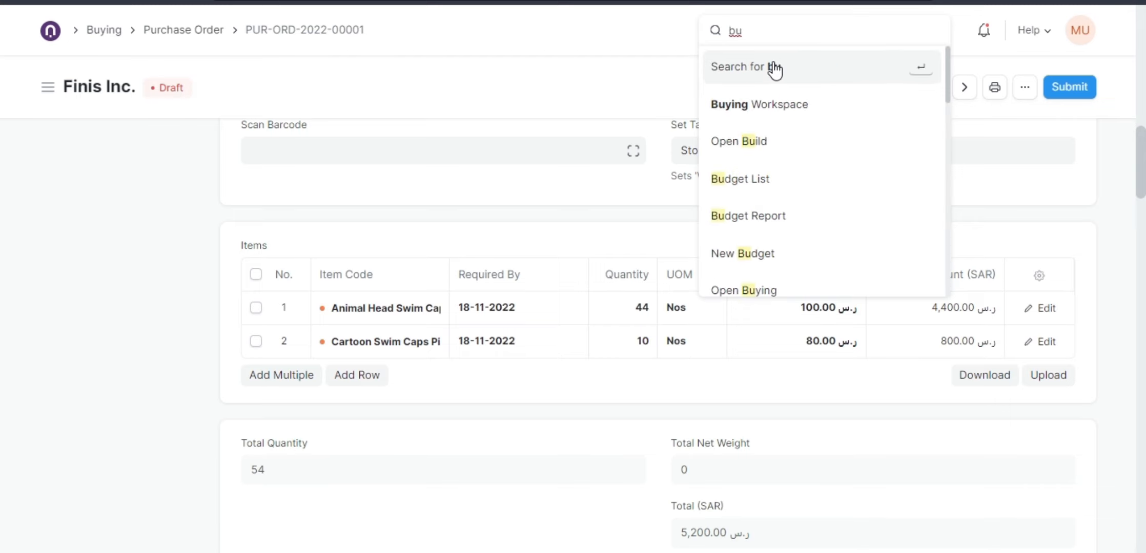
{"action": "left_click", "coordinate": [748, 177]}
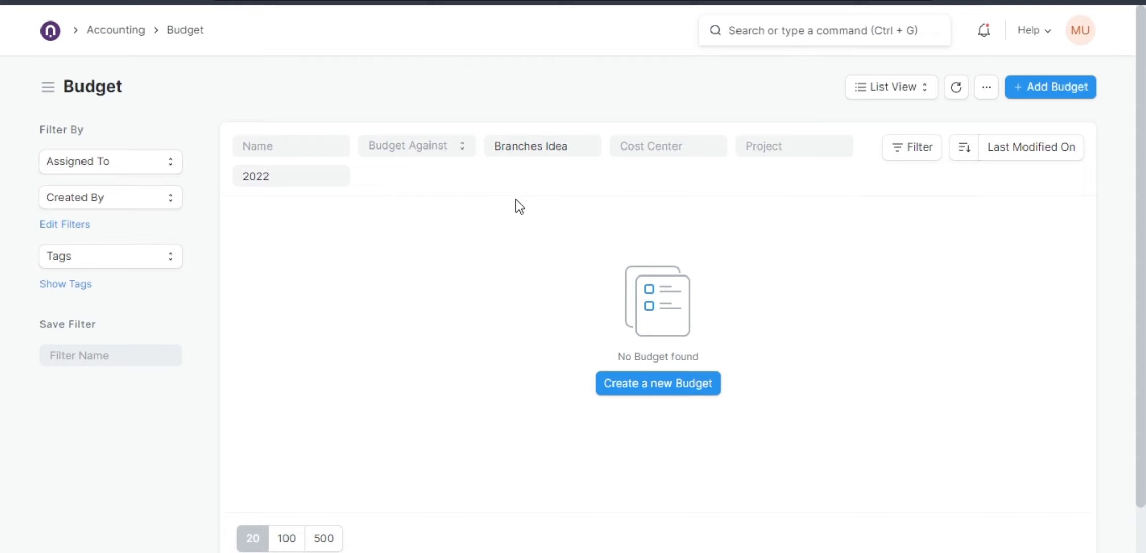
{"action": "left_click", "coordinate": [1024, 94]}
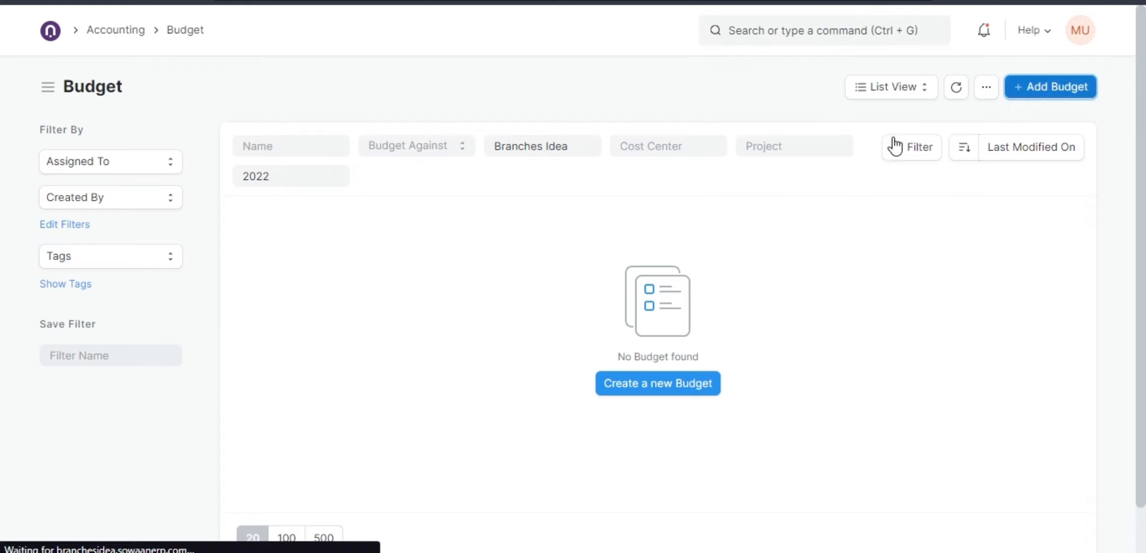
Set the budget against Cost Center and choose the AT Branch 2 - BI cost center.
{"action": "left_click", "coordinate": [362, 174]}
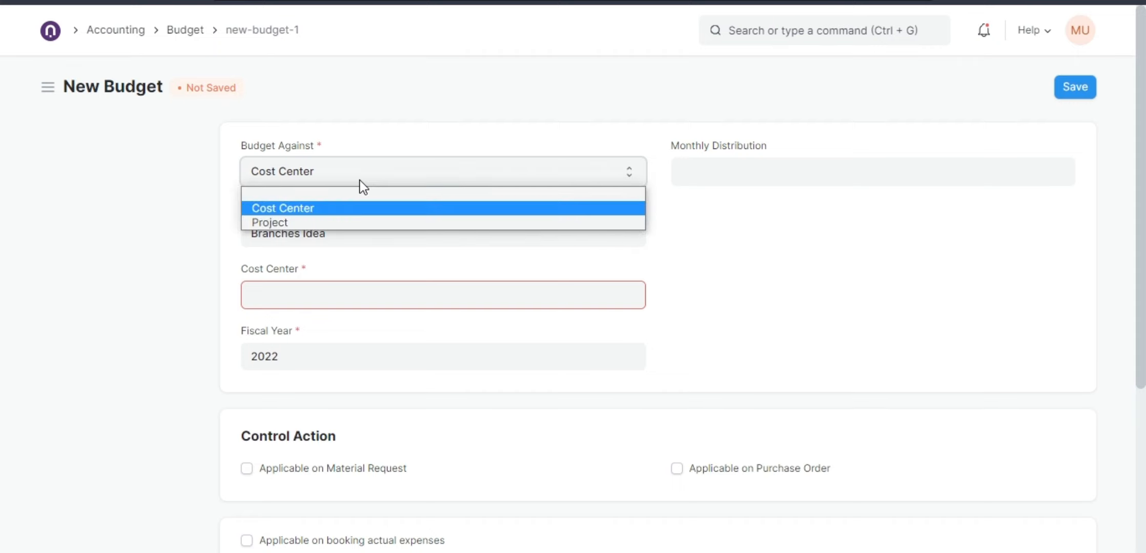
{"action": "left_click", "coordinate": [287, 210]}
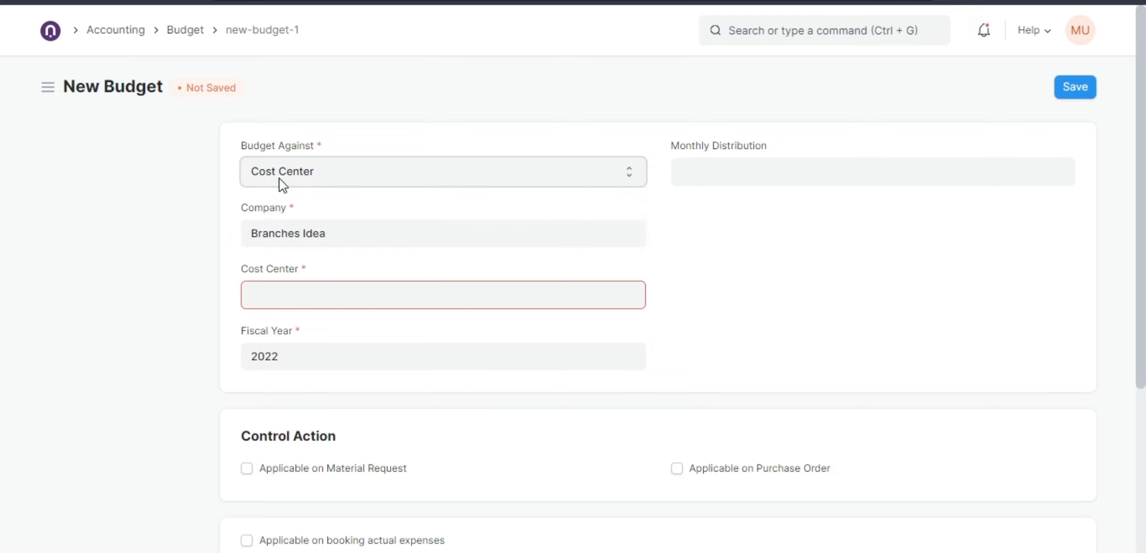
{"action": "left_click", "coordinate": [324, 290]}
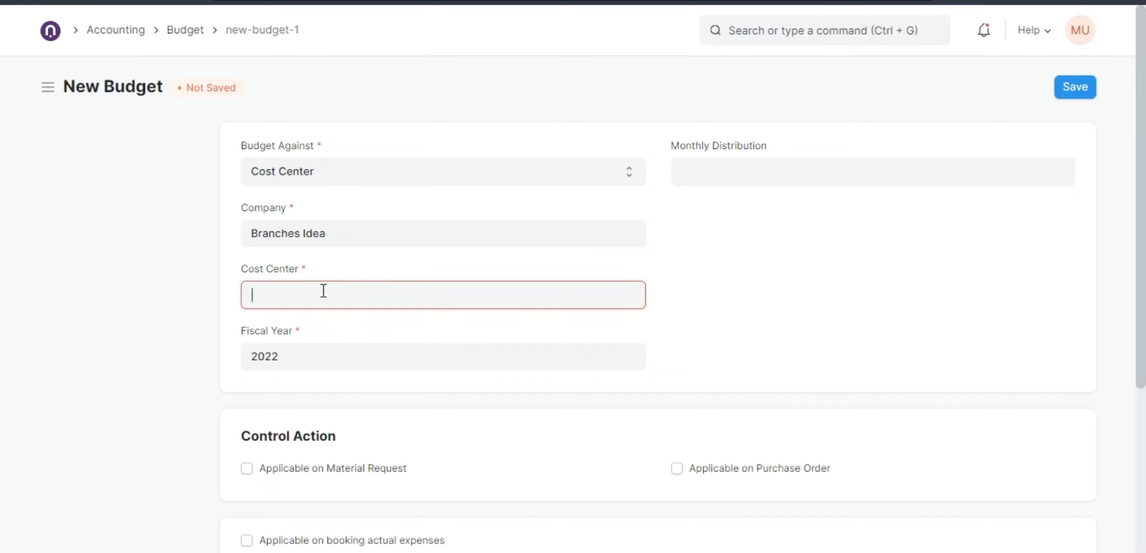
{"action": "left_click", "coordinate": [274, 340]}
Set the first budget account row to 46 - Retail sales - BI.
{"action": "scroll", "coordinate": [333, 311], "scroll_direction": "down", "scroll_amount": 2}
{"action": "scroll", "coordinate": [336, 315], "scroll_direction": "down", "scroll_amount": 3}
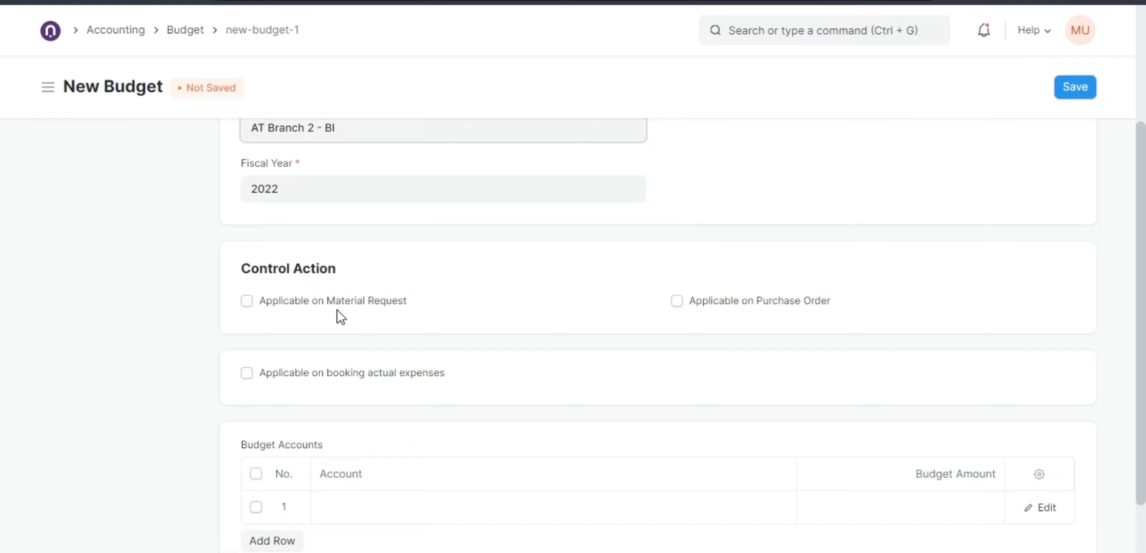
{"action": "scroll", "coordinate": [335, 314], "scroll_direction": "down", "scroll_amount": 2}
{"action": "left_click", "coordinate": [358, 436]}
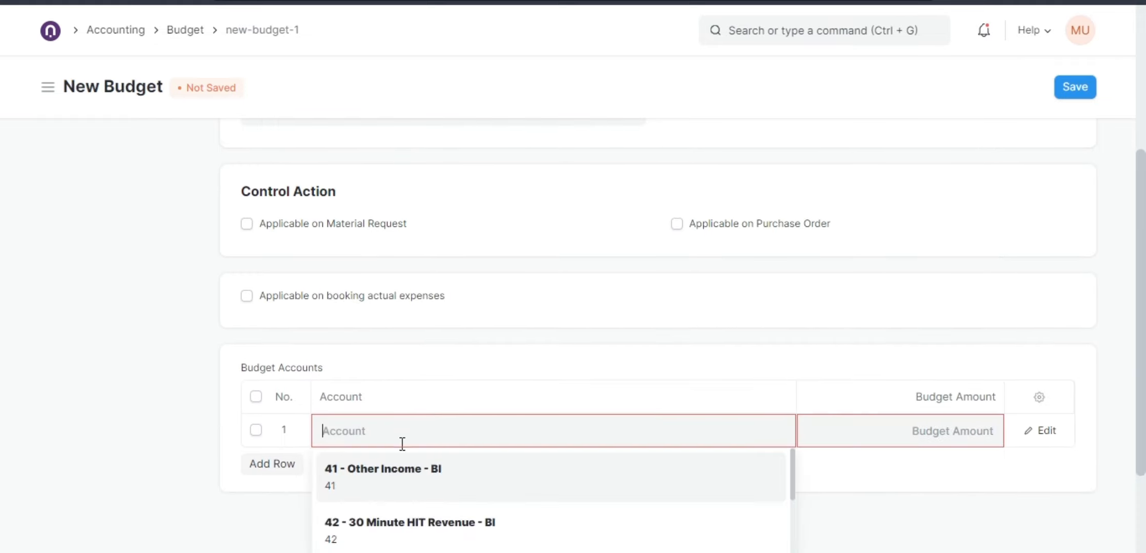
{"action": "scroll", "coordinate": [456, 479], "scroll_direction": "down", "scroll_amount": 5}
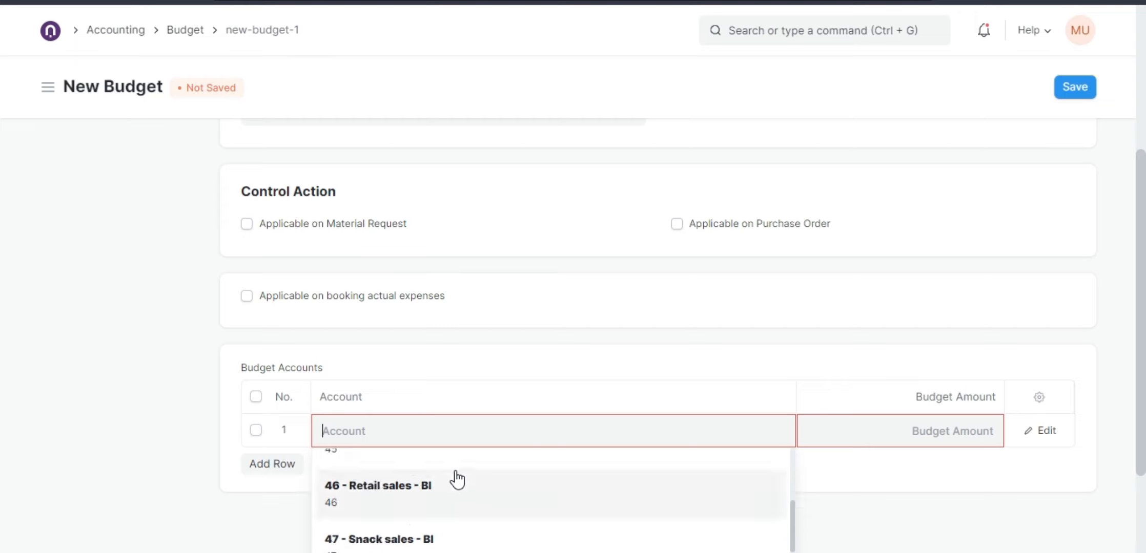
{"action": "left_click", "coordinate": [410, 491]}
Add a second budget account row for 63 - Retail Purchase - BI with a budget amount of 50000.
{"action": "left_click", "coordinate": [282, 475]}
{"action": "left_click", "coordinate": [340, 464]}
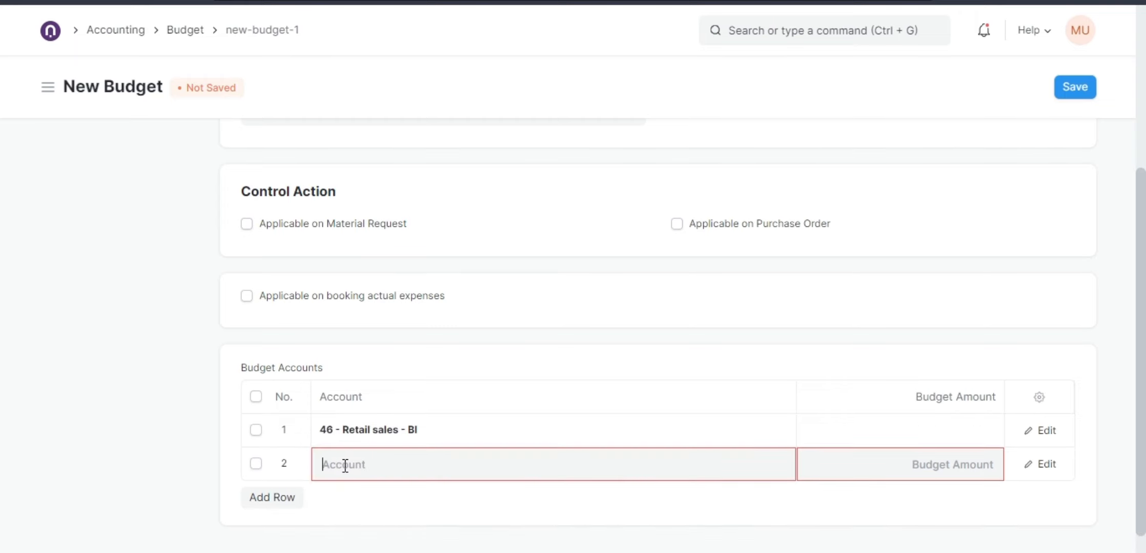
{"action": "type", "text": "pur"}
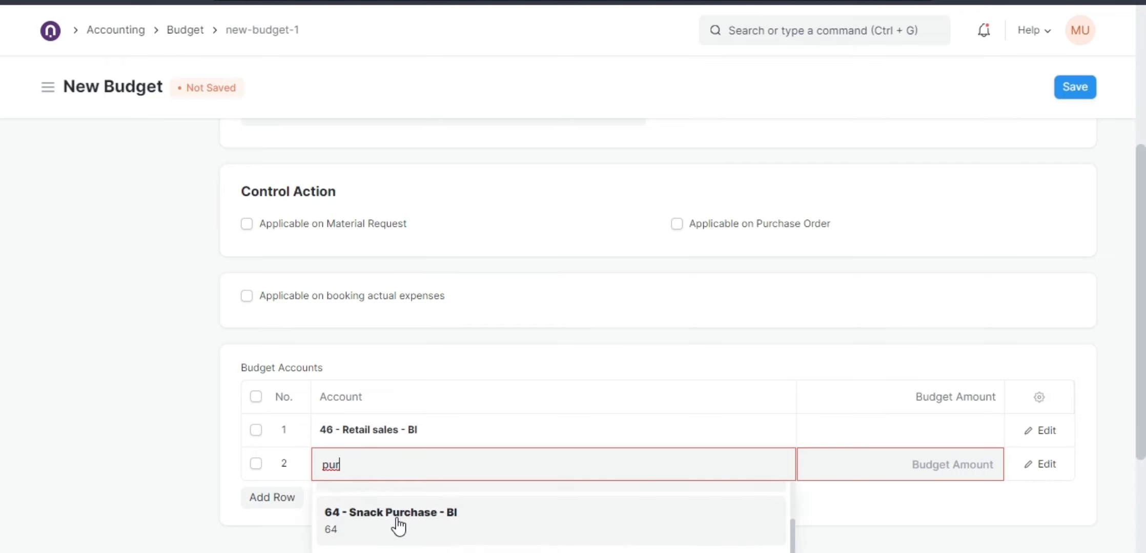
{"action": "left_click", "coordinate": [396, 520]}
{"action": "left_click", "coordinate": [870, 471]}
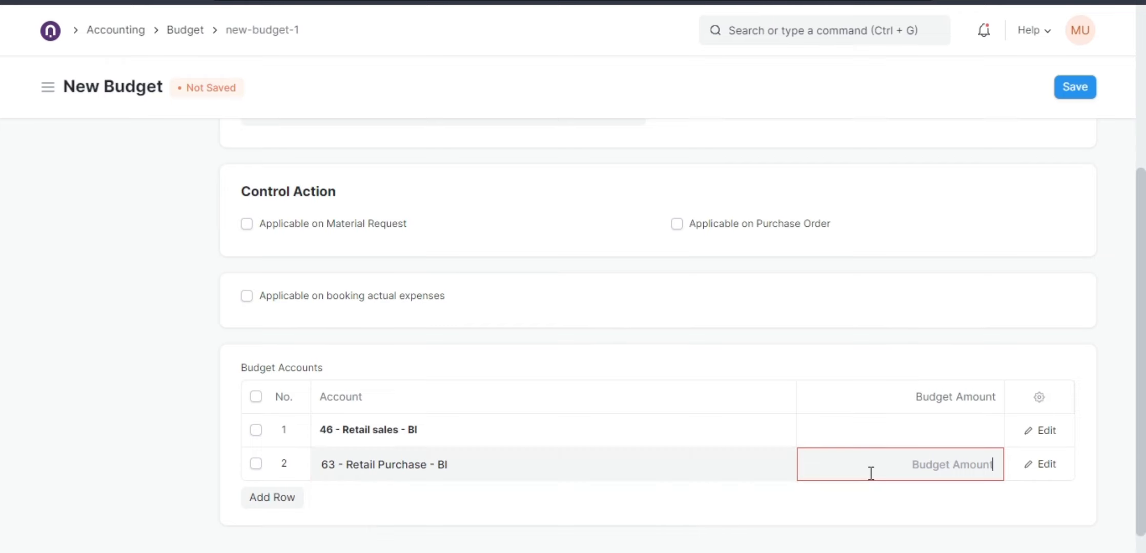
{"action": "type", "text": "50000"}
Make the budget applicable on purchase orders, with the annual budget exceeded action set to Stop.
{"action": "scroll", "coordinate": [338, 277], "scroll_direction": "up", "scroll_amount": 2}
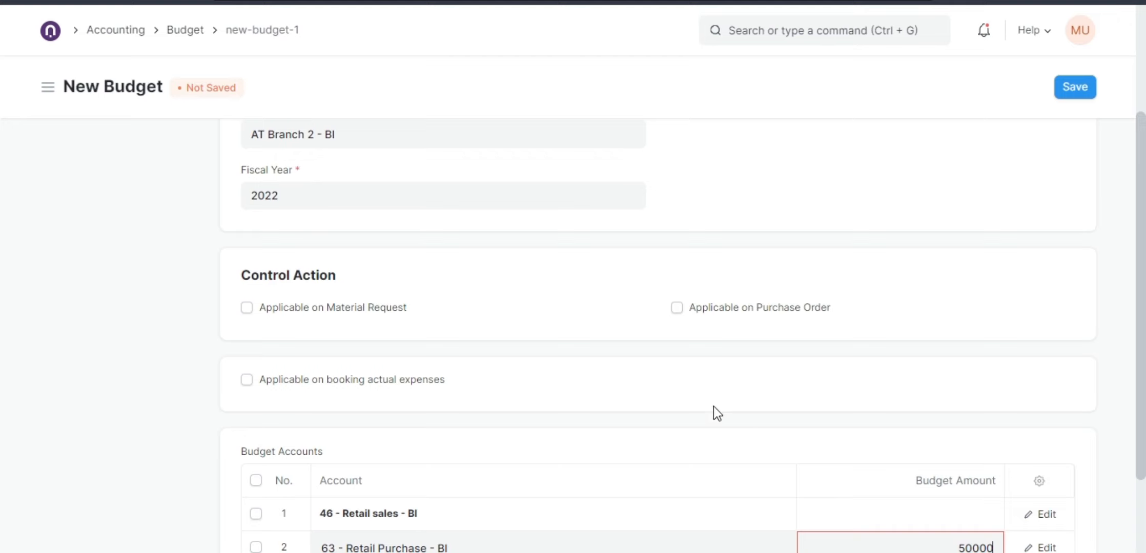
{"action": "scroll", "coordinate": [712, 410], "scroll_direction": "down", "scroll_amount": 2}
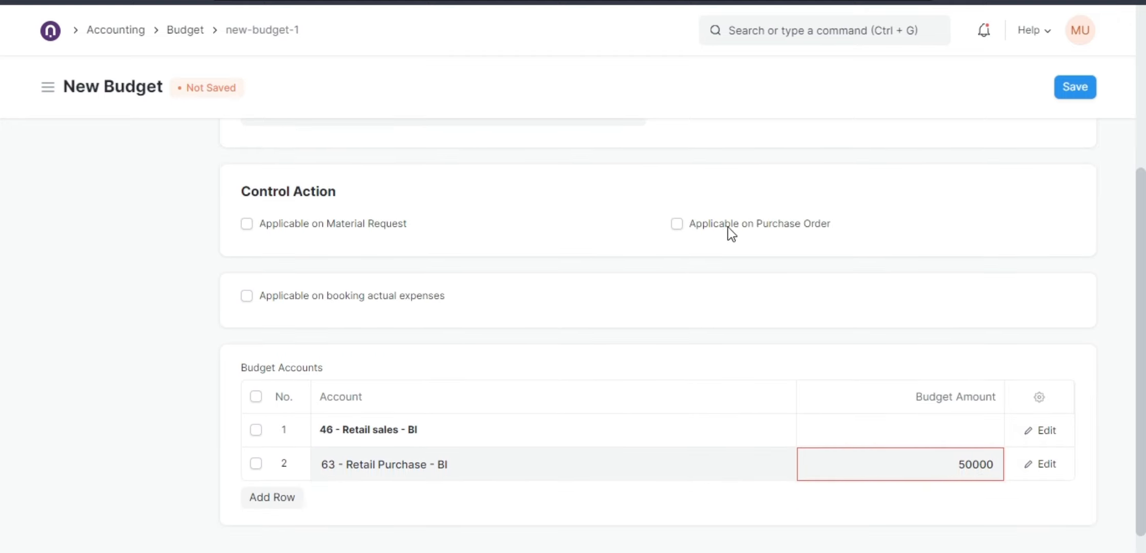
{"action": "left_click", "coordinate": [677, 224]}
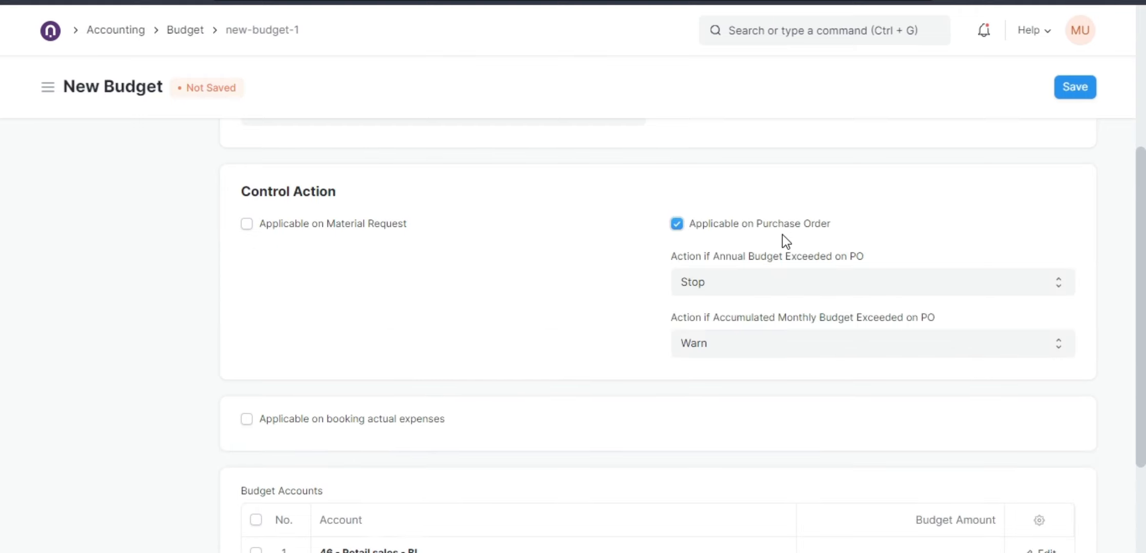
{"action": "scroll", "coordinate": [859, 361], "scroll_direction": "down", "scroll_amount": 3}
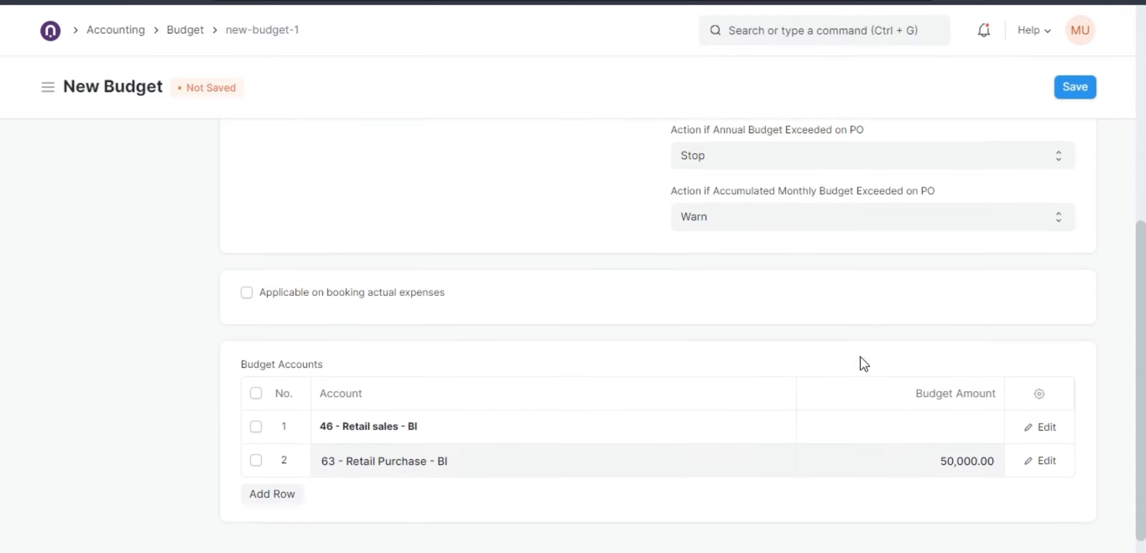
{"action": "scroll", "coordinate": [733, 317], "scroll_direction": "up", "scroll_amount": 3}
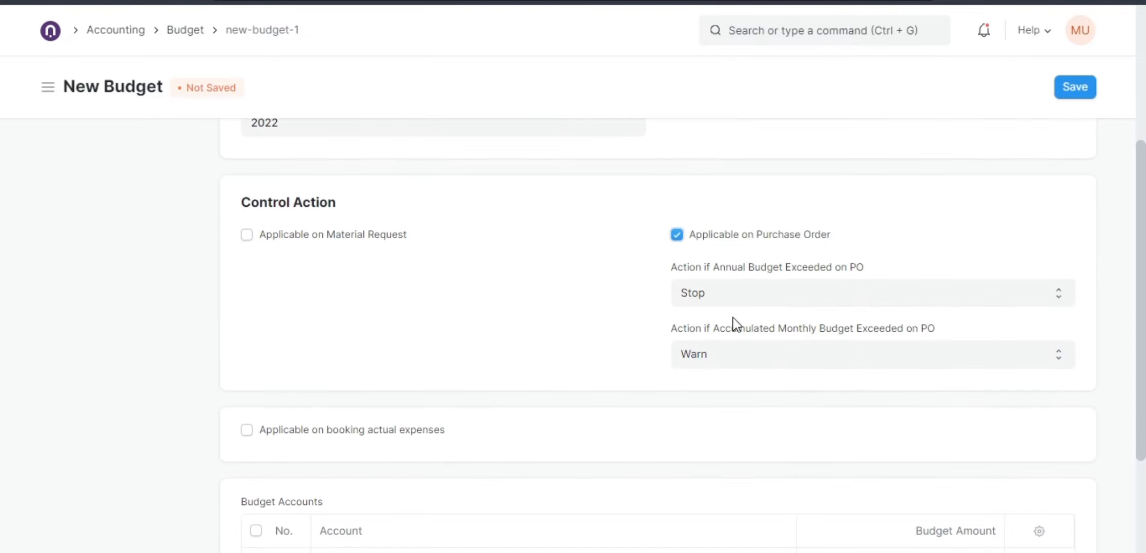
{"action": "left_click", "coordinate": [730, 298]}
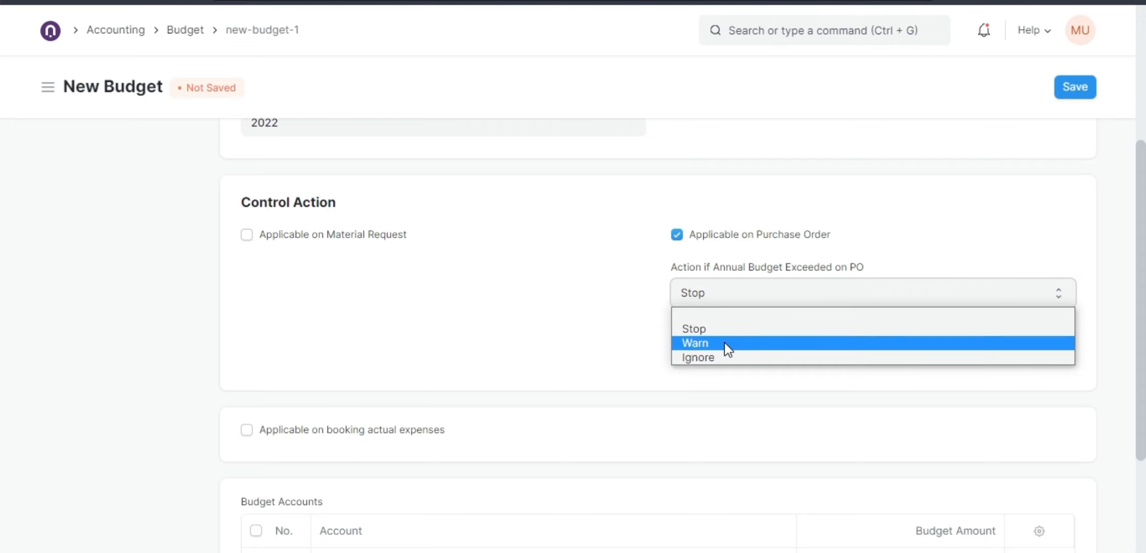
{"action": "left_click", "coordinate": [698, 330]}
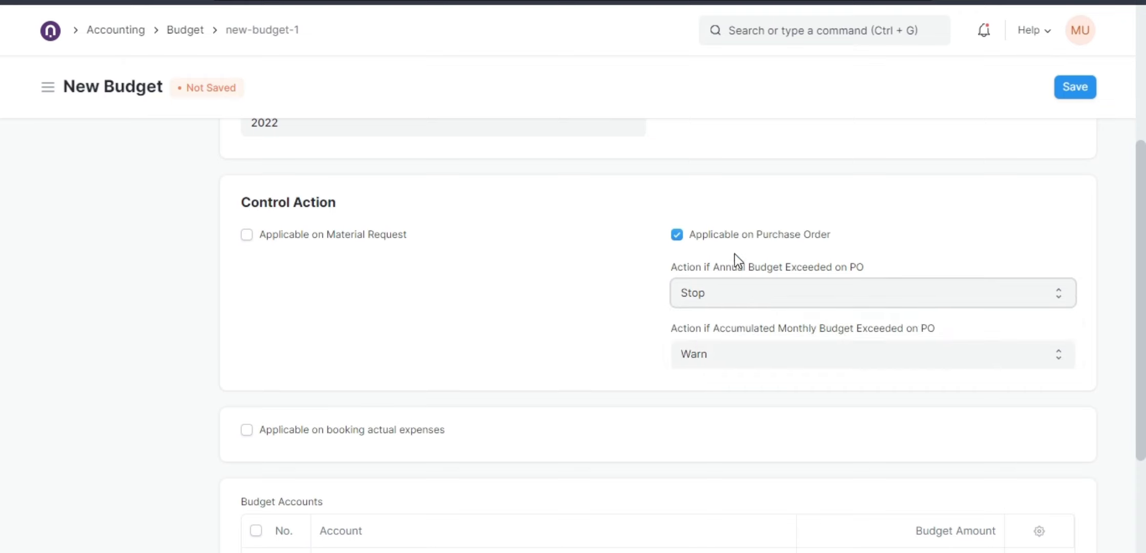
{"action": "left_click_drag", "start_coordinate": [757, 234], "coordinate": [829, 239]}
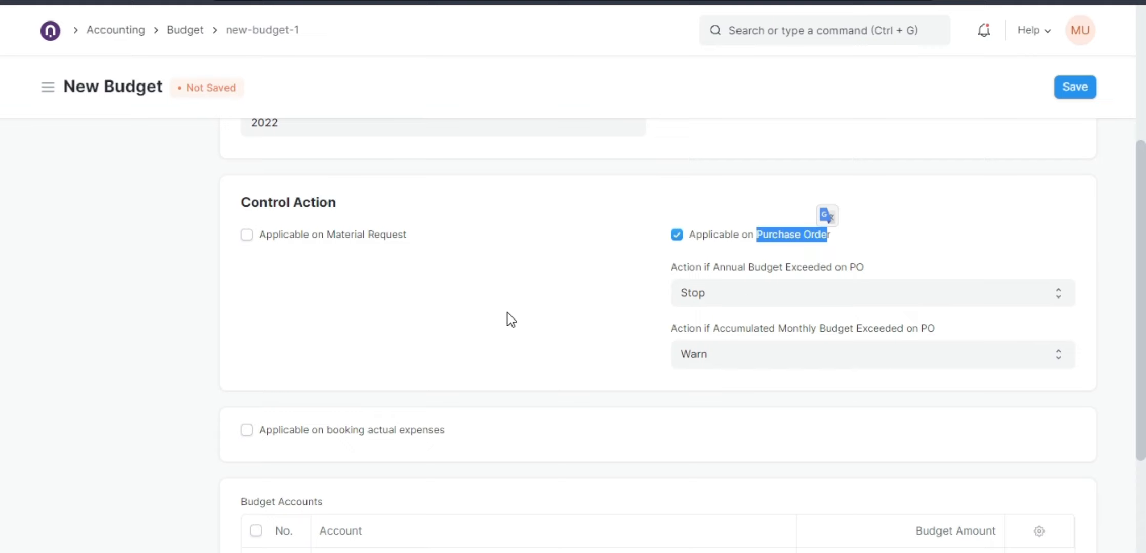
{"action": "scroll", "coordinate": [508, 319], "scroll_direction": "up", "scroll_amount": 3}
{"action": "scroll", "coordinate": [512, 324], "scroll_direction": "up", "scroll_amount": 2}
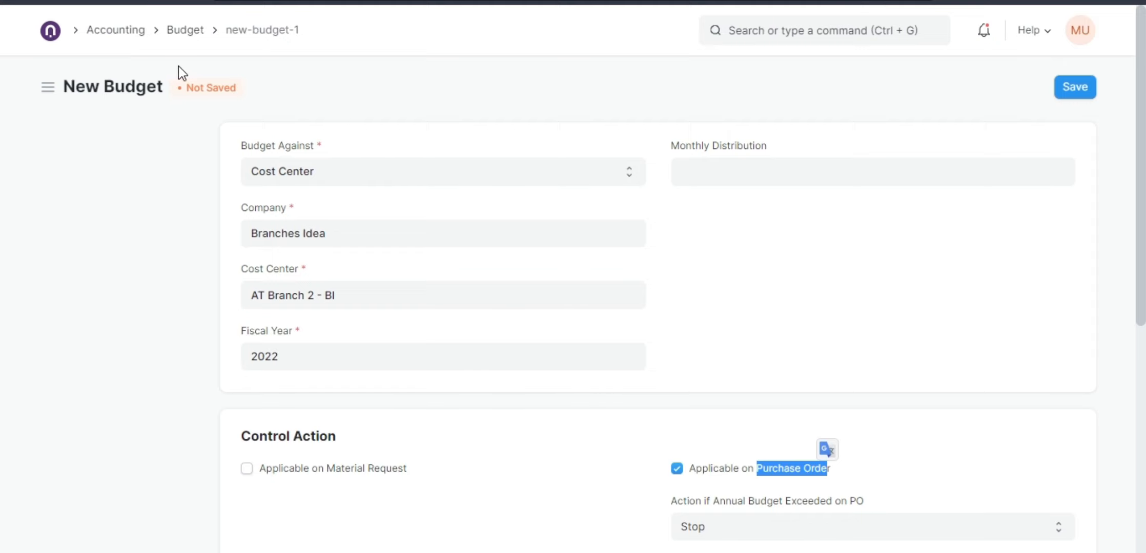
{"action": "scroll", "coordinate": [556, 343], "scroll_direction": "down", "scroll_amount": 5}
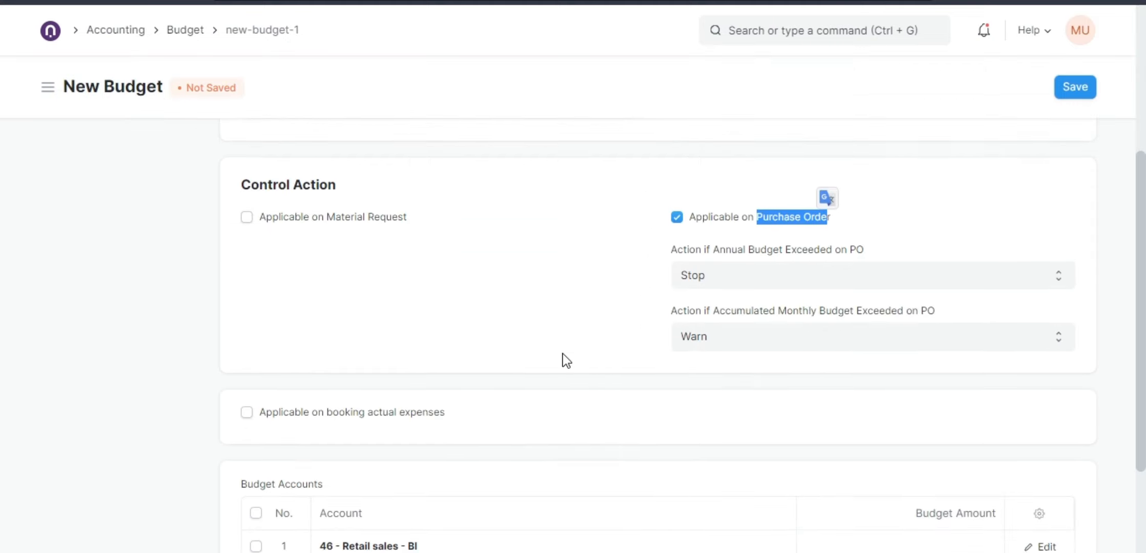
Go to the Buying module's Purchase Order list and clear its status filter.
{"action": "left_click", "coordinate": [55, 31]}
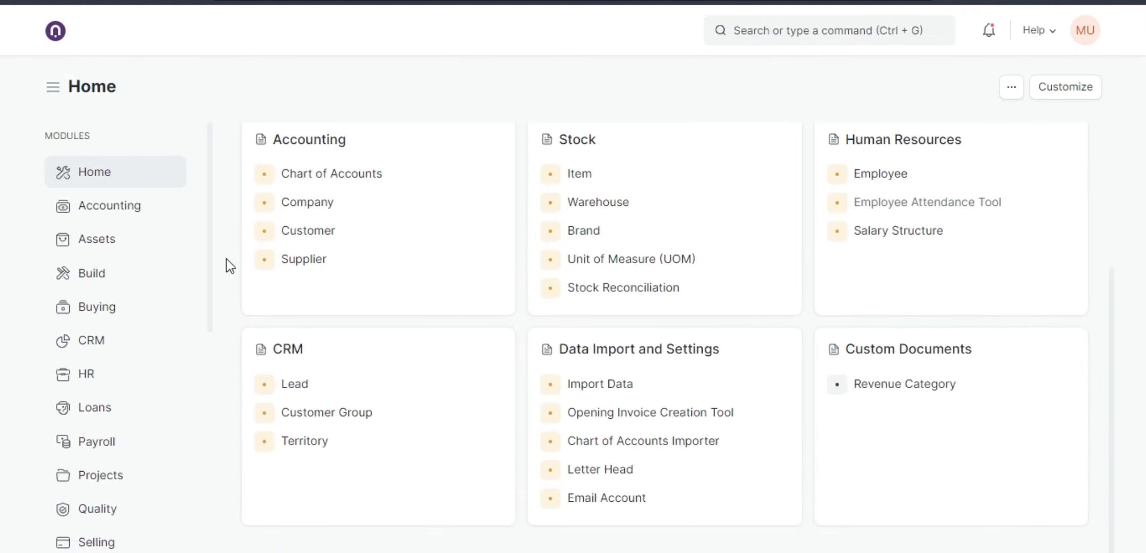
{"action": "left_click", "coordinate": [118, 315]}
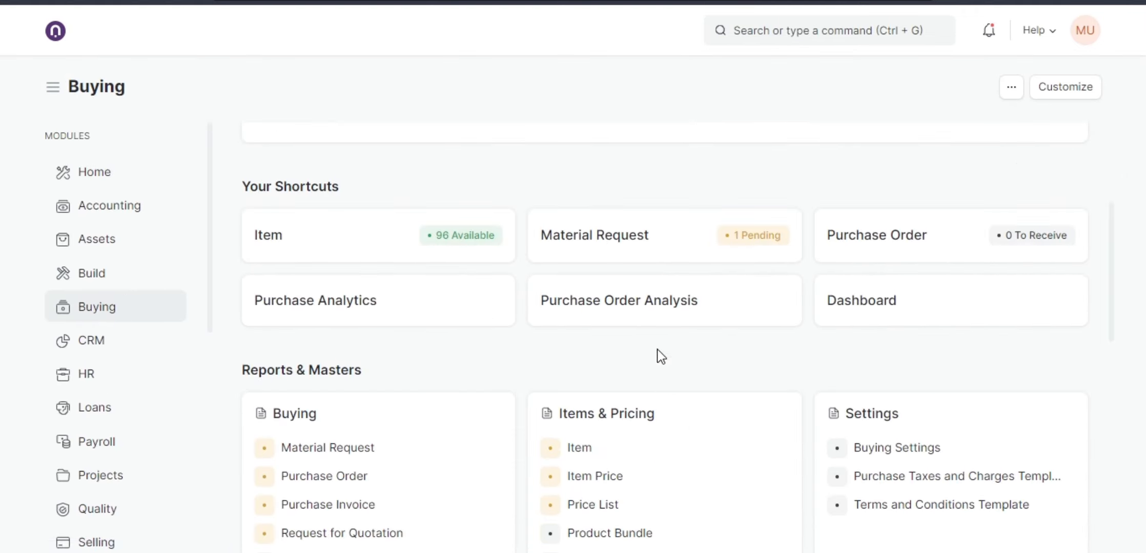
{"action": "left_click", "coordinate": [873, 237]}
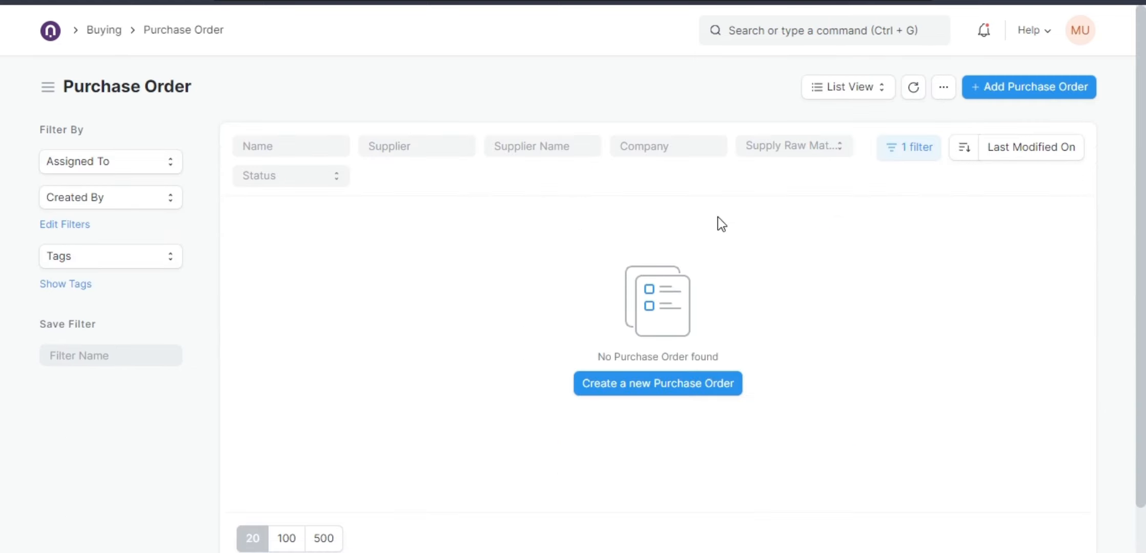
{"action": "left_click", "coordinate": [897, 160]}
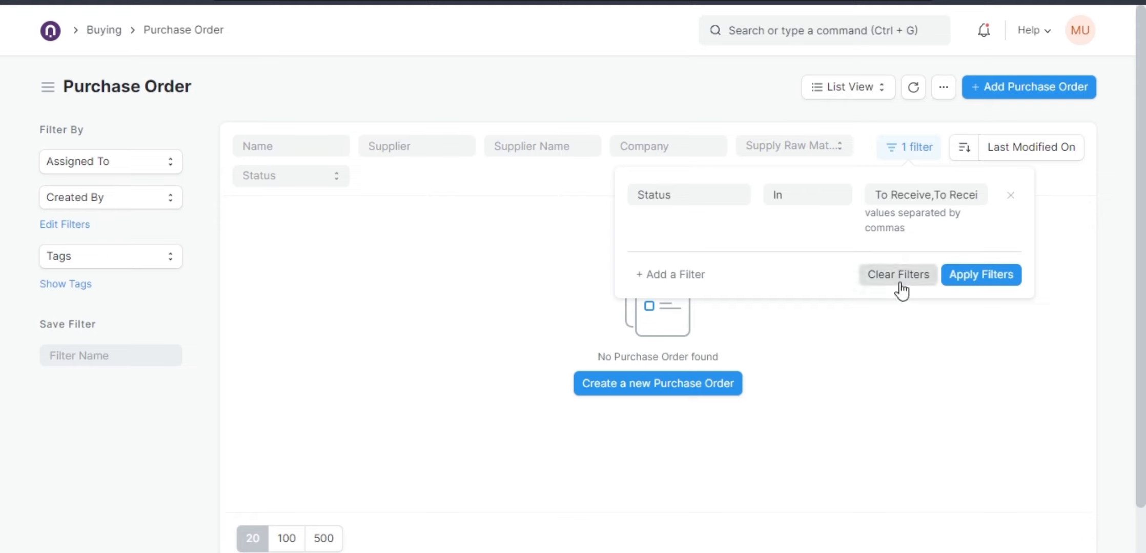
{"action": "left_click", "coordinate": [898, 279]}
{"action": "left_click", "coordinate": [462, 212]}
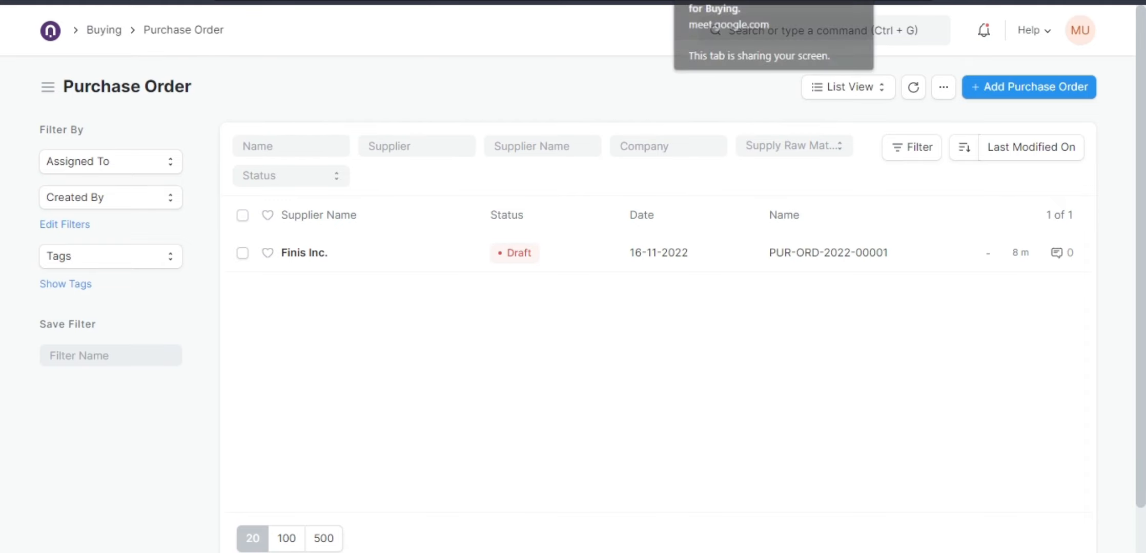
{"action": "left_click", "coordinate": [728, 2]}
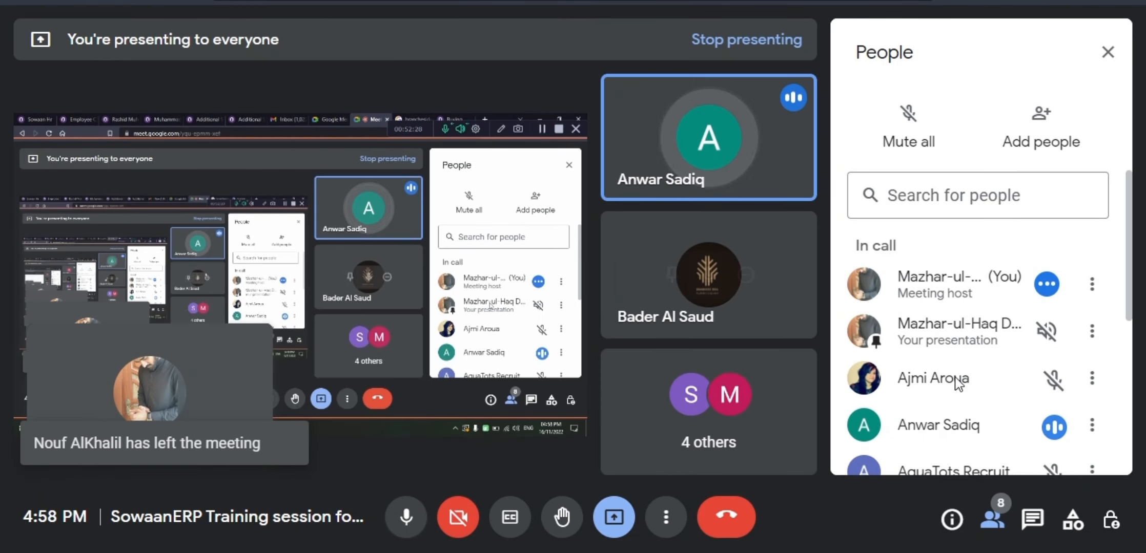
{"action": "scroll", "coordinate": [954, 341], "scroll_direction": "down", "scroll_amount": 5}
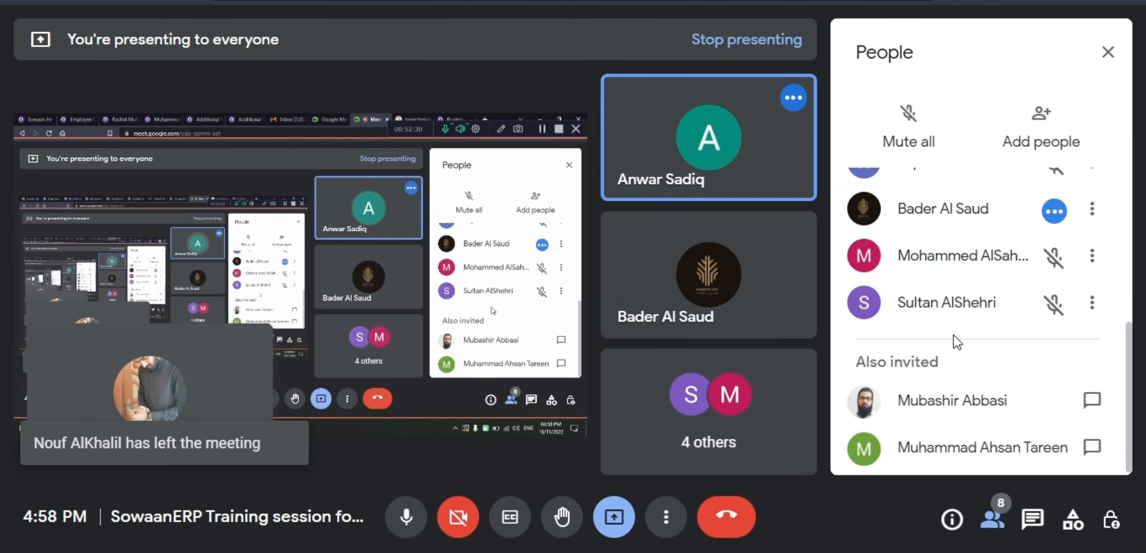
{"action": "scroll", "coordinate": [953, 334], "scroll_direction": "up", "scroll_amount": 5}
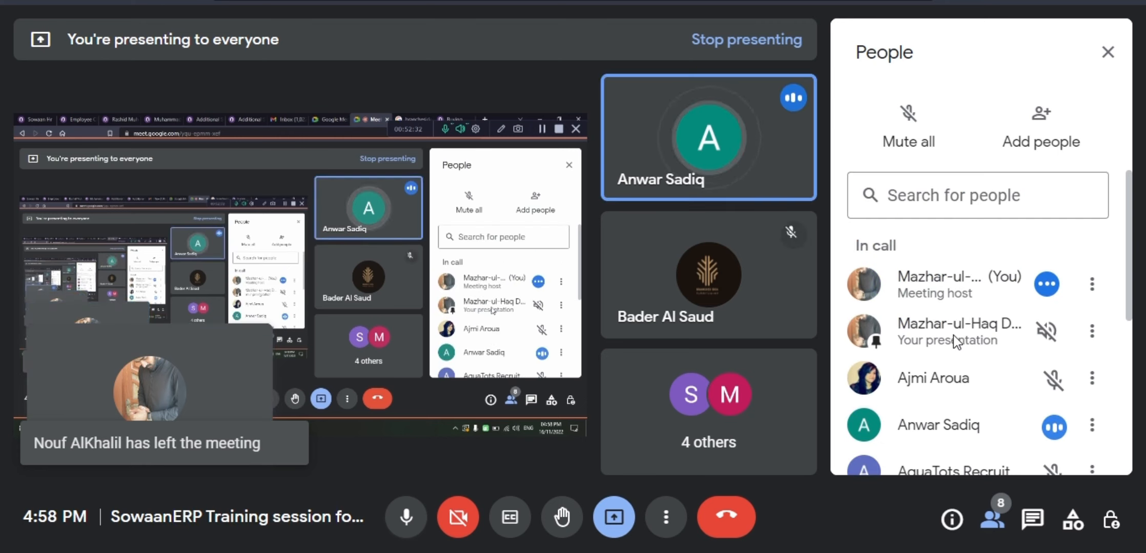
{"action": "mouse_move", "coordinate": [391, 552]}
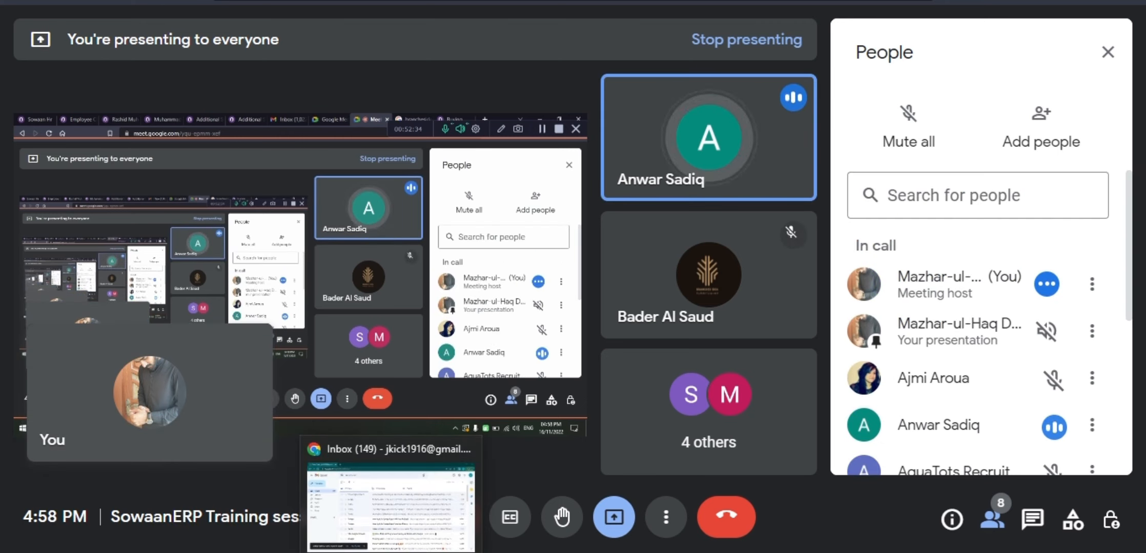
{"action": "scroll", "coordinate": [966, 321], "scroll_direction": "down", "scroll_amount": 5}
{"action": "scroll", "coordinate": [957, 331], "scroll_direction": "up", "scroll_amount": 5}
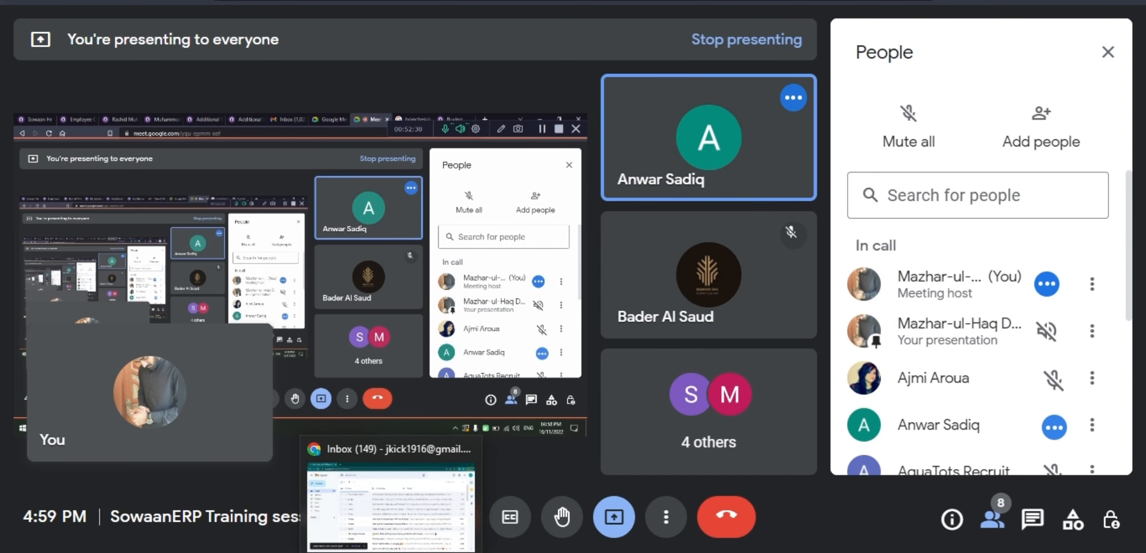
{"action": "left_click", "coordinate": [391, 508]}
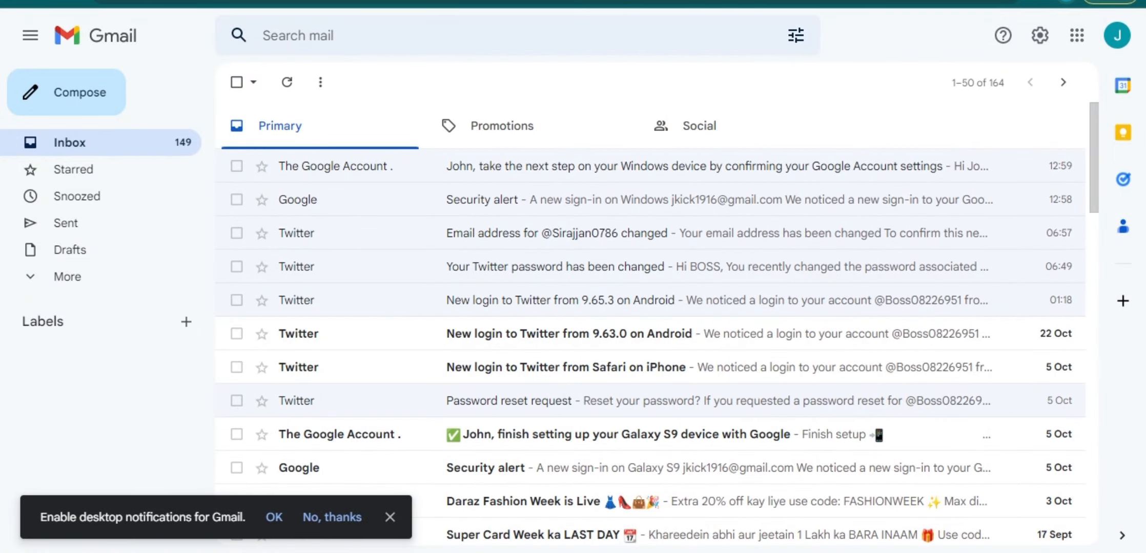
{"action": "key", "text": "alt+Tab"}
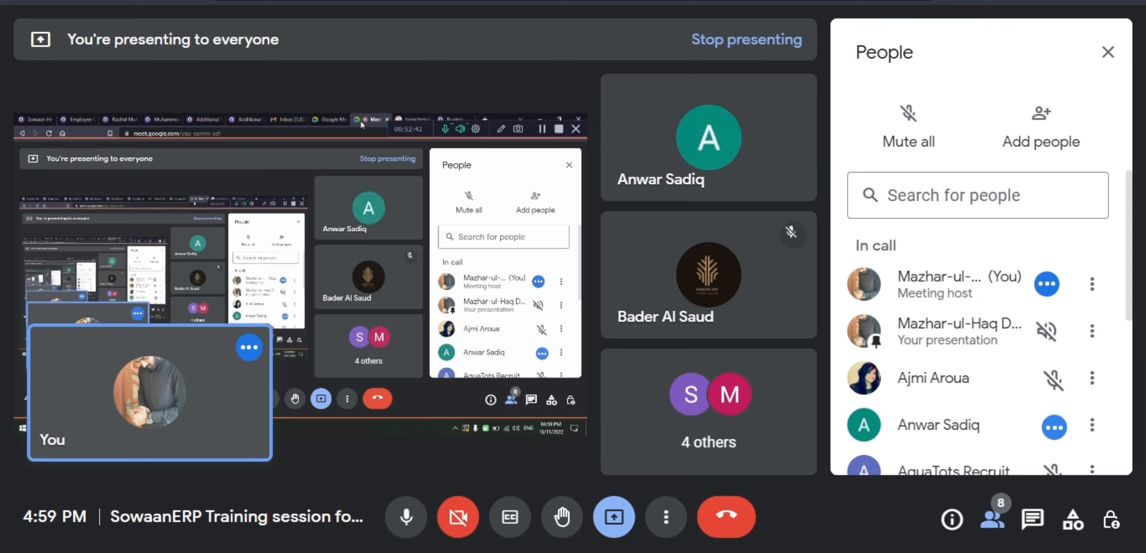
{"action": "left_click", "coordinate": [871, 1]}
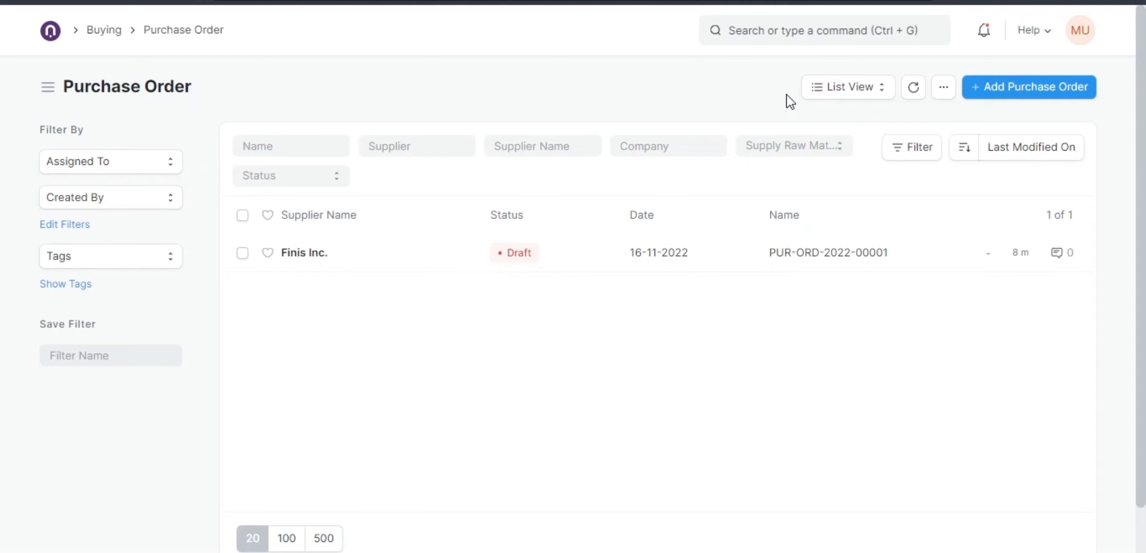
Open the Finis Inc. draft purchase order and submit it, confirming the permanent submission.
{"action": "left_click", "coordinate": [363, 261]}
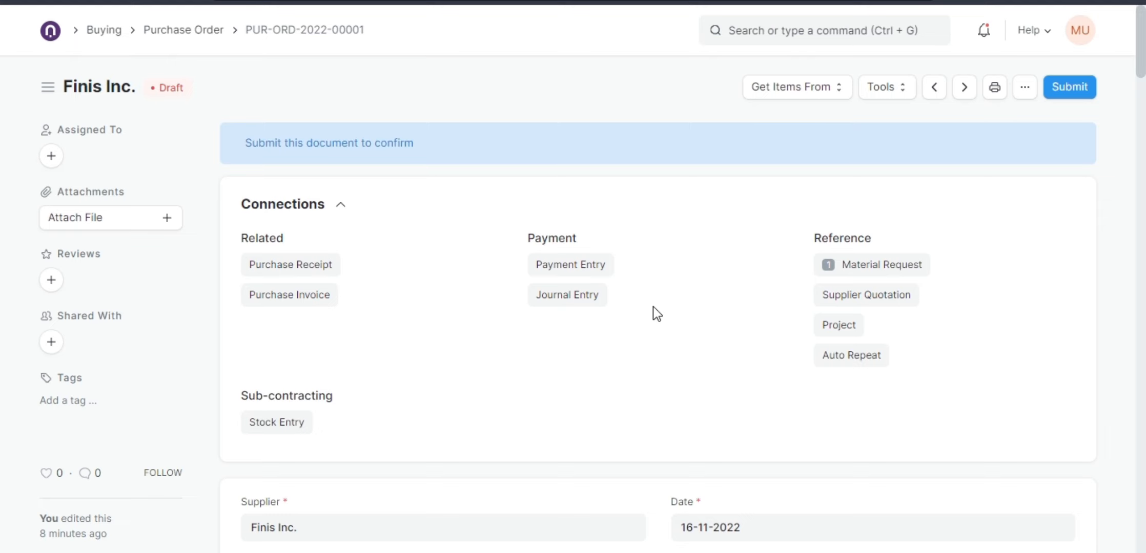
{"action": "scroll", "coordinate": [648, 310], "scroll_direction": "down", "scroll_amount": 5}
{"action": "scroll", "coordinate": [649, 310], "scroll_direction": "up", "scroll_amount": 5}
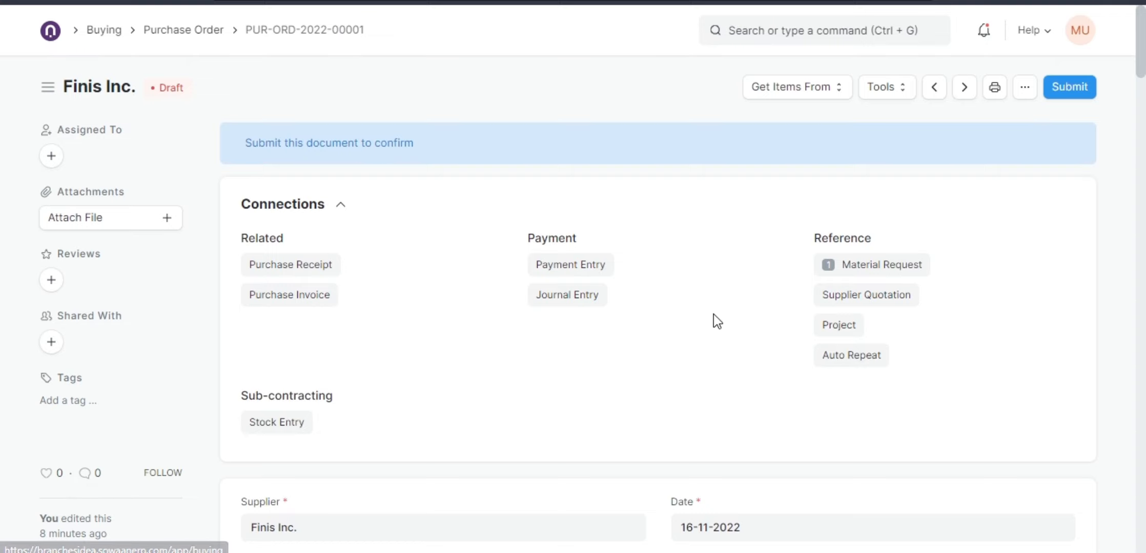
{"action": "scroll", "coordinate": [673, 345], "scroll_direction": "down", "scroll_amount": 5}
{"action": "scroll", "coordinate": [673, 345], "scroll_direction": "up", "scroll_amount": 4}
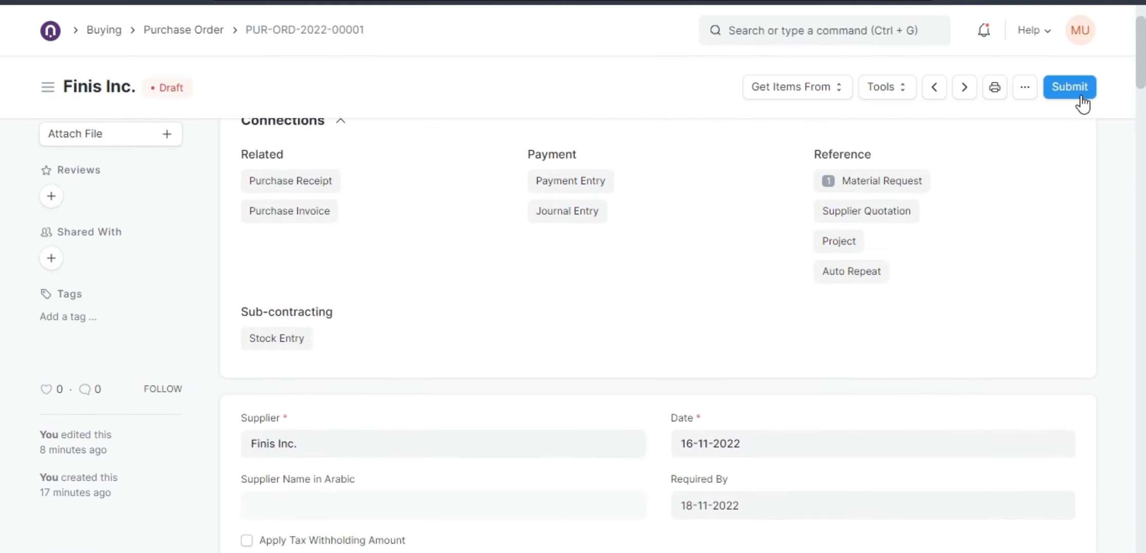
{"action": "left_click", "coordinate": [1064, 93]}
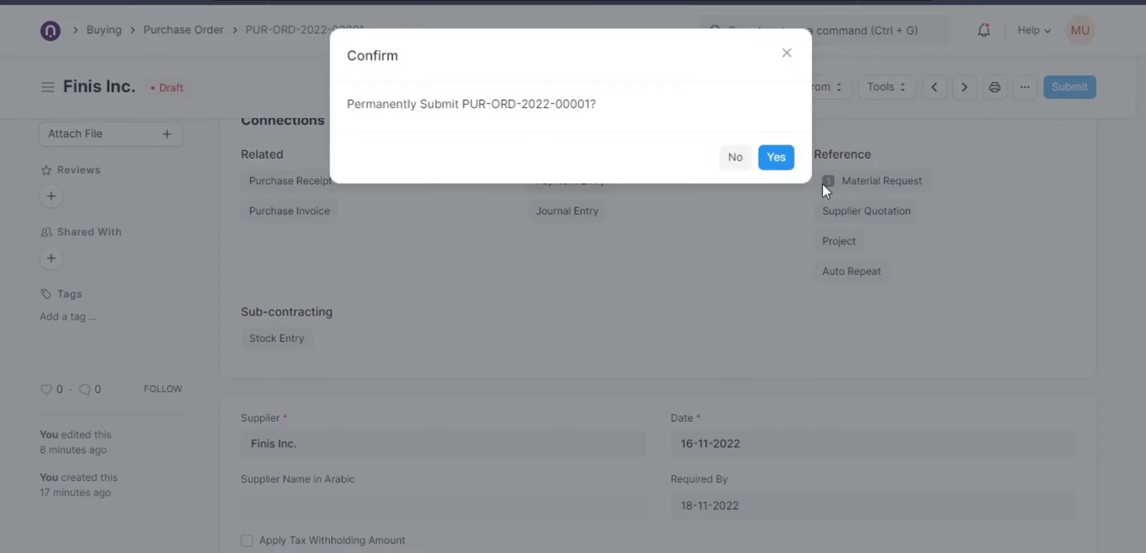
{"action": "left_click", "coordinate": [789, 162]}
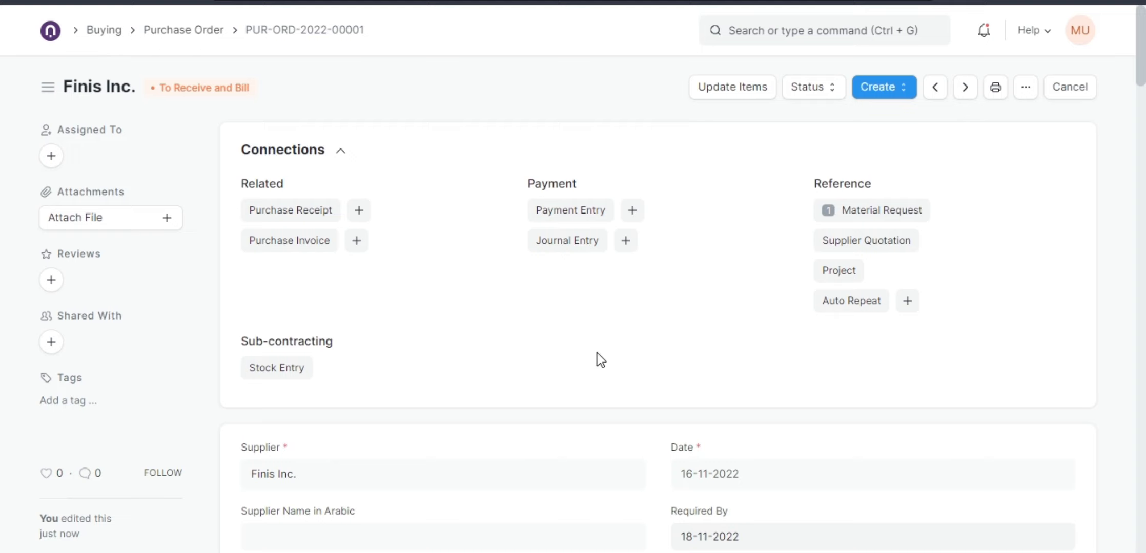
{"action": "scroll", "coordinate": [601, 360], "scroll_direction": "down", "scroll_amount": 13}
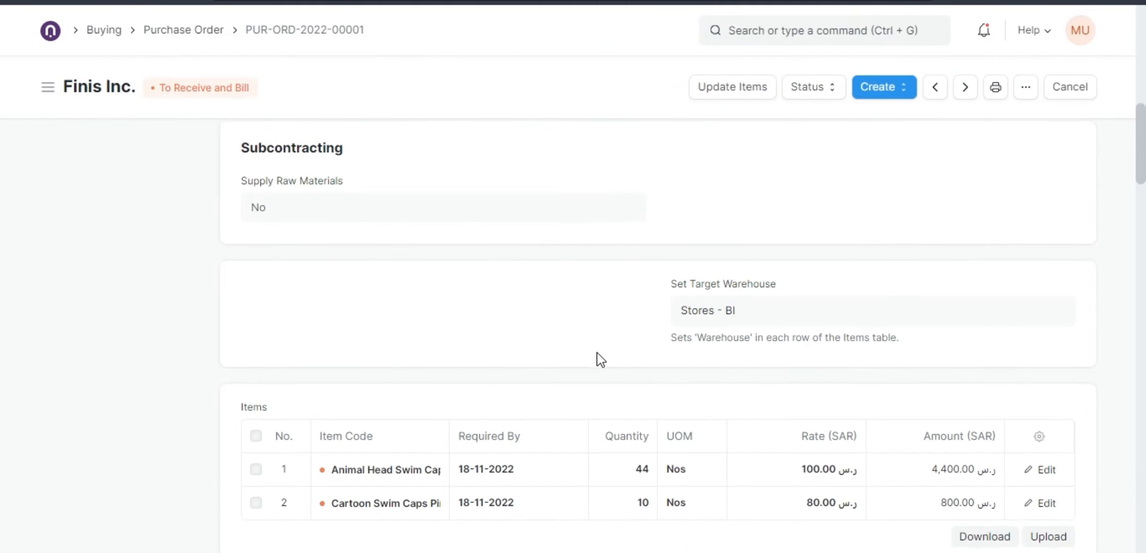
{"action": "scroll", "coordinate": [597, 352], "scroll_direction": "down", "scroll_amount": 3}
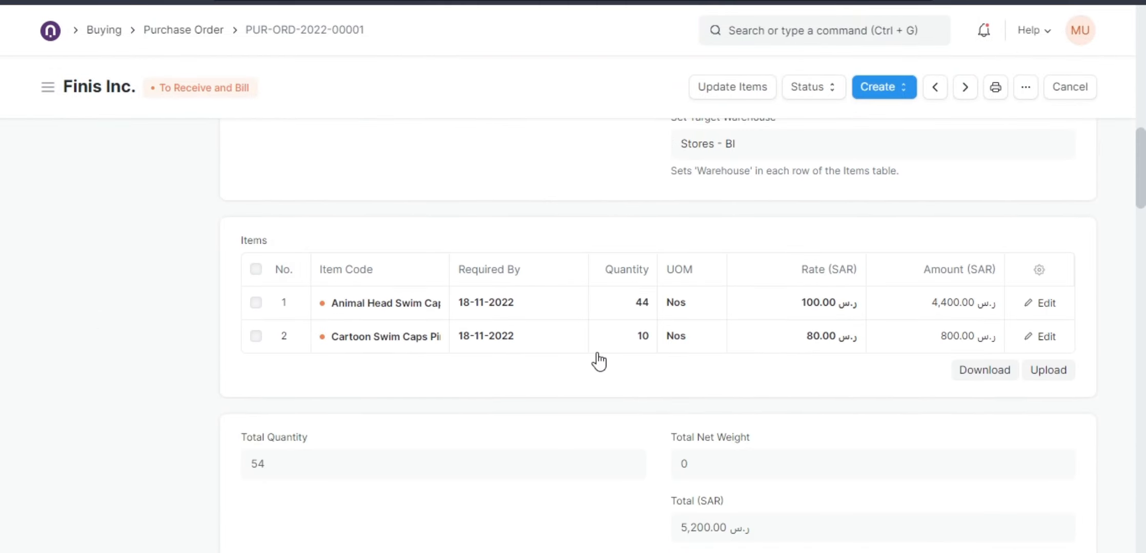
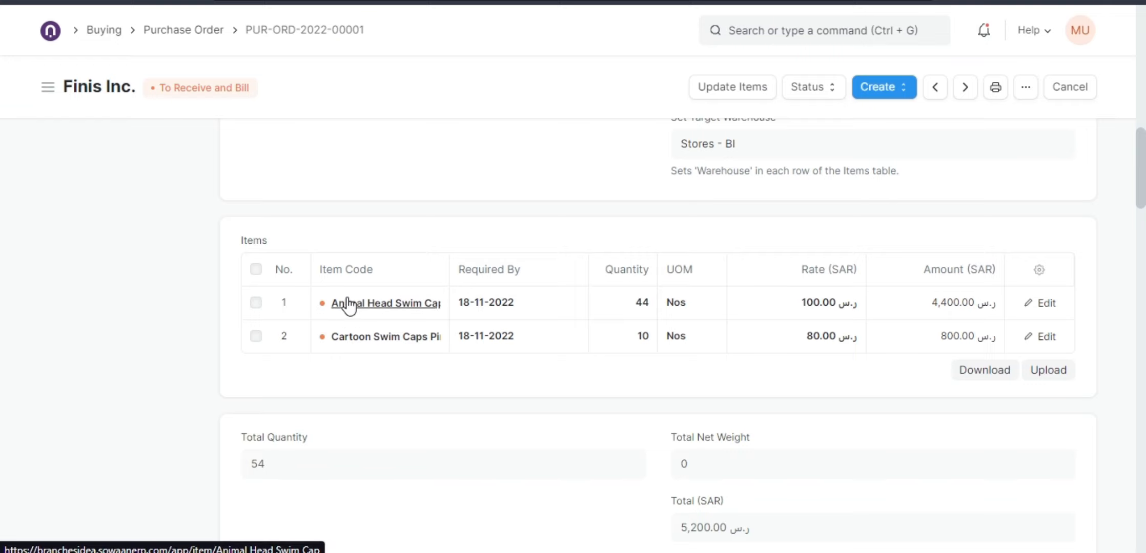
Review the submitted Finis Inc. purchase order's items, supplier details and connections.
{"action": "scroll", "coordinate": [351, 328], "scroll_direction": "up", "scroll_amount": 4}
{"action": "scroll", "coordinate": [350, 328], "scroll_direction": "up", "scroll_amount": 10}
{"action": "scroll", "coordinate": [248, 327], "scroll_direction": "down", "scroll_amount": 5}
{"action": "scroll", "coordinate": [256, 236], "scroll_direction": "up", "scroll_amount": 2}
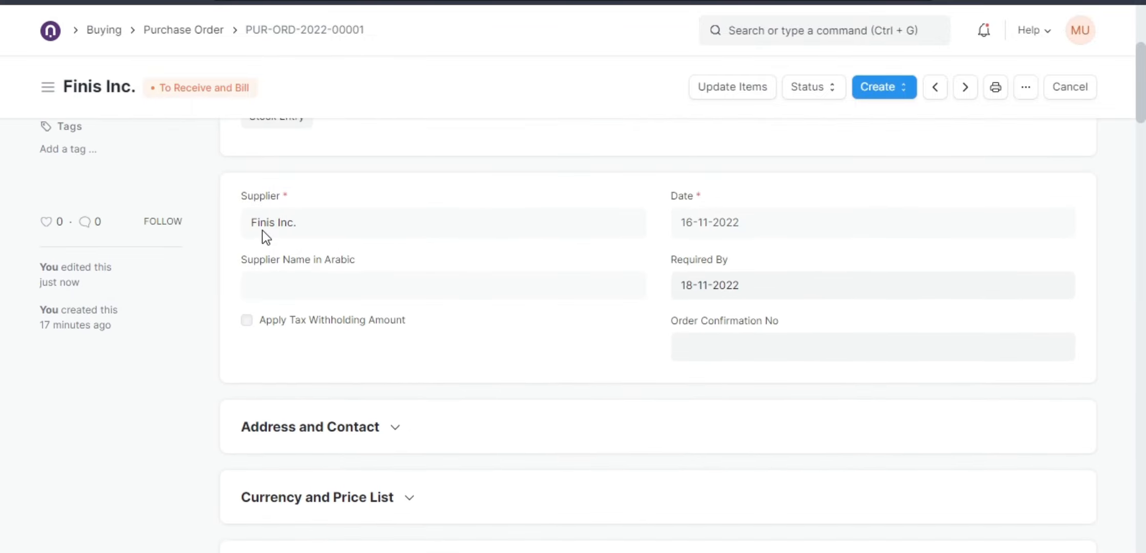
{"action": "scroll", "coordinate": [323, 317], "scroll_direction": "down", "scroll_amount": 10}
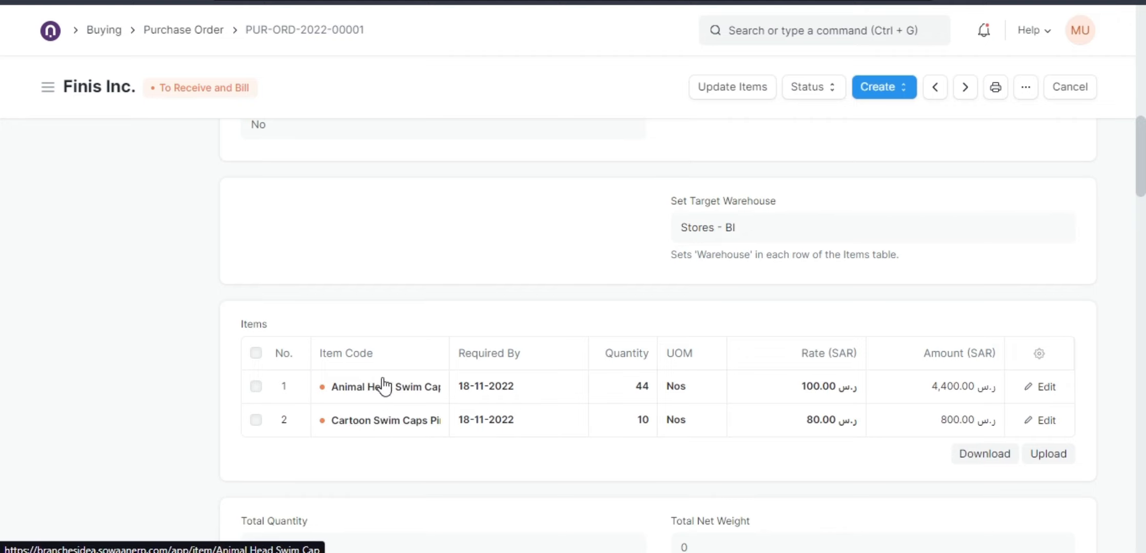
{"action": "scroll", "coordinate": [382, 404], "scroll_direction": "up", "scroll_amount": 3}
{"action": "scroll", "coordinate": [359, 379], "scroll_direction": "up", "scroll_amount": 5}
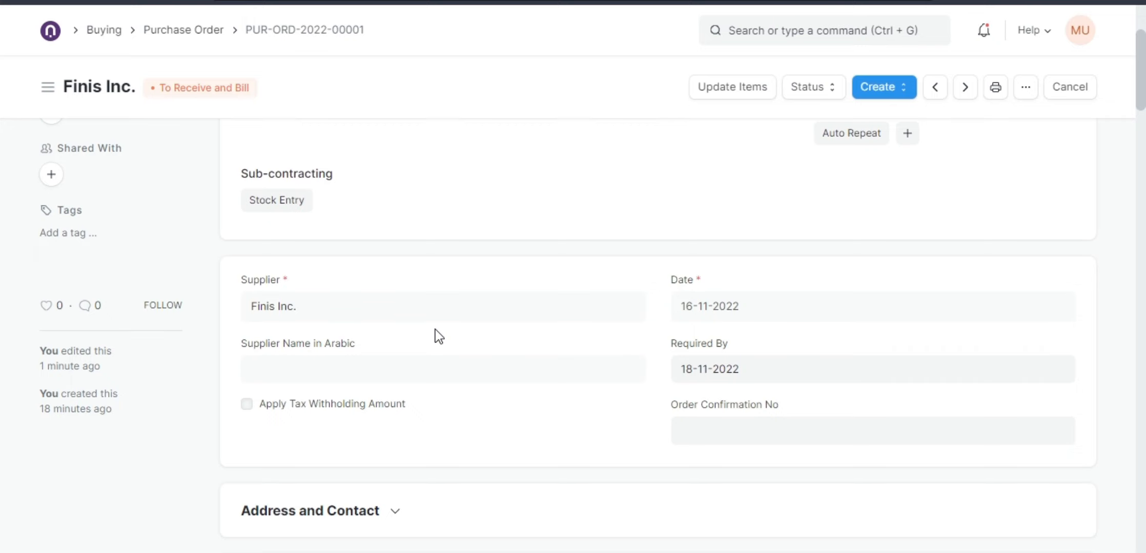
{"action": "scroll", "coordinate": [450, 354], "scroll_direction": "up", "scroll_amount": 3}
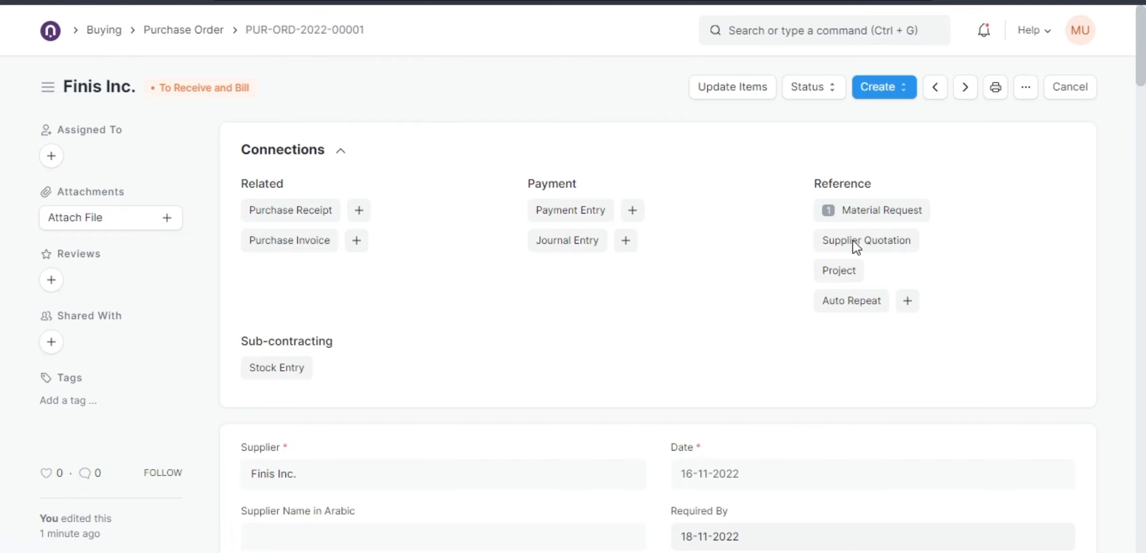
{"action": "scroll", "coordinate": [711, 341], "scroll_direction": "down", "scroll_amount": 20}
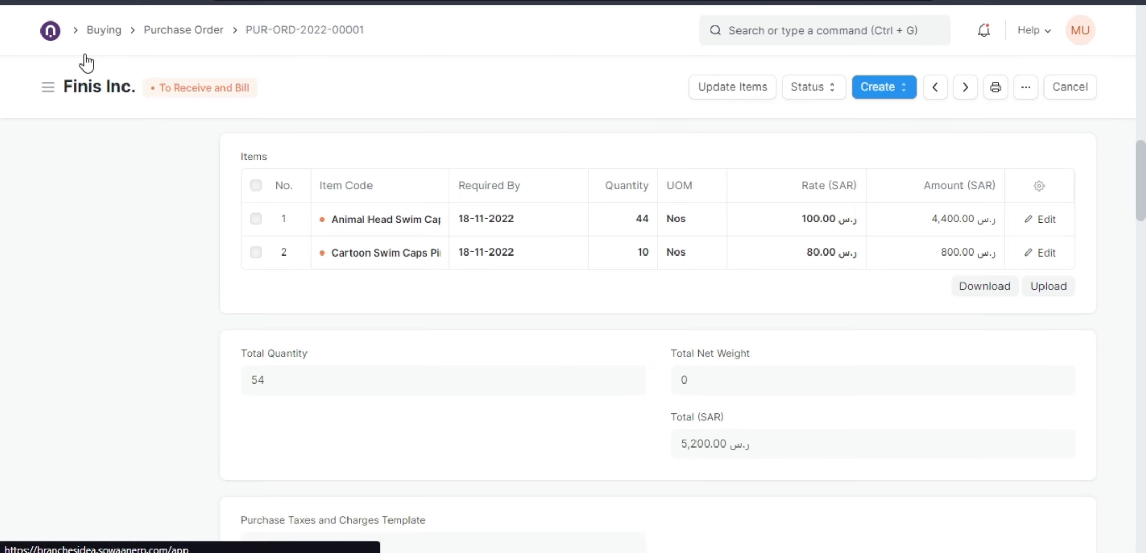
Go to the Stock module, dismiss its setup guide, and open the Stock Projected Qty report.
{"action": "left_click", "coordinate": [49, 31]}
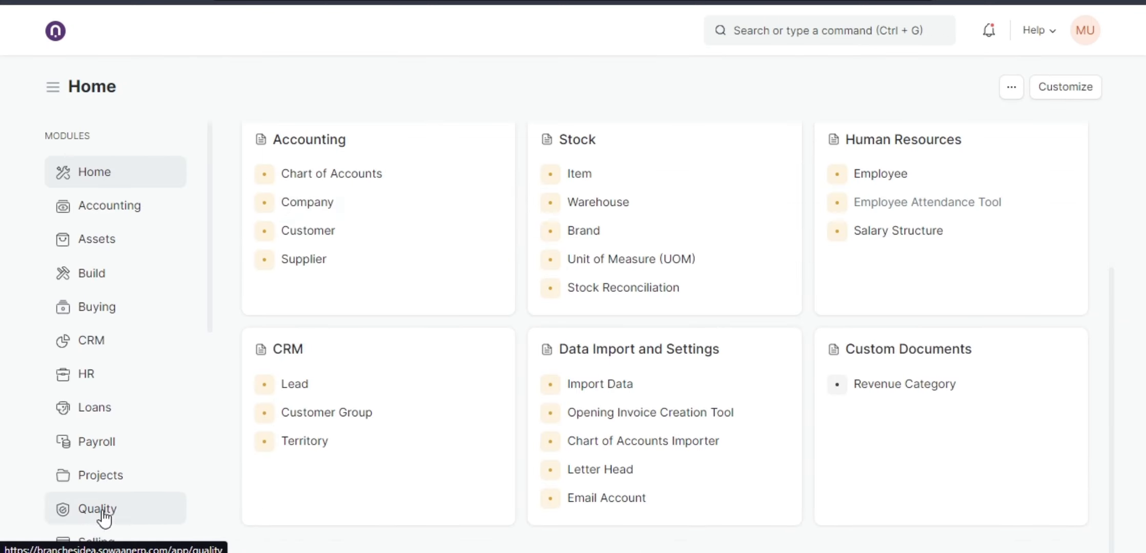
{"action": "scroll", "coordinate": [105, 509], "scroll_direction": "down", "scroll_amount": 3}
{"action": "left_click", "coordinate": [116, 411]}
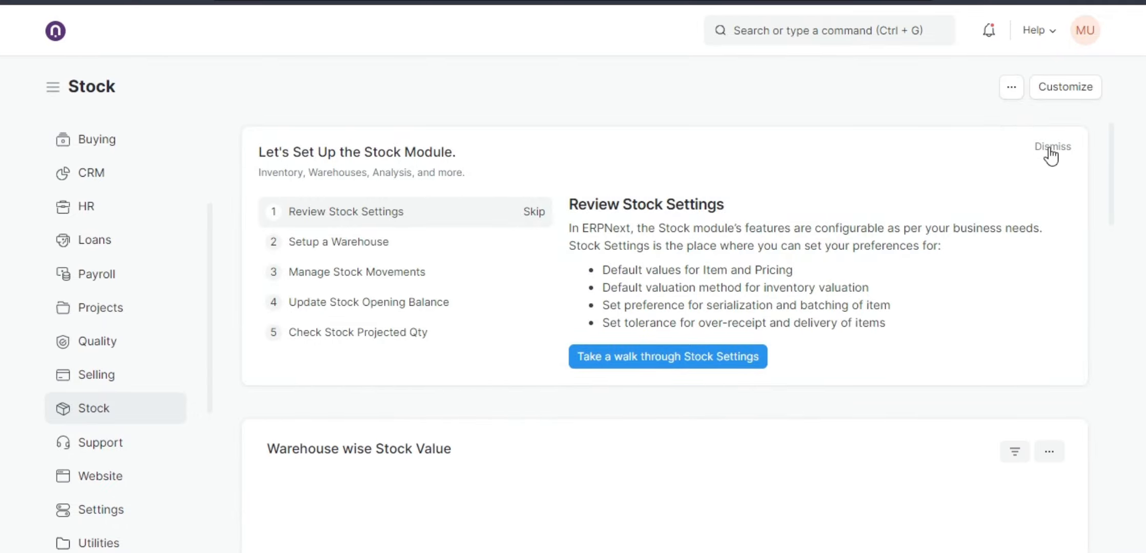
{"action": "left_click", "coordinate": [1048, 149]}
{"action": "scroll", "coordinate": [604, 261], "scroll_direction": "down", "scroll_amount": 3}
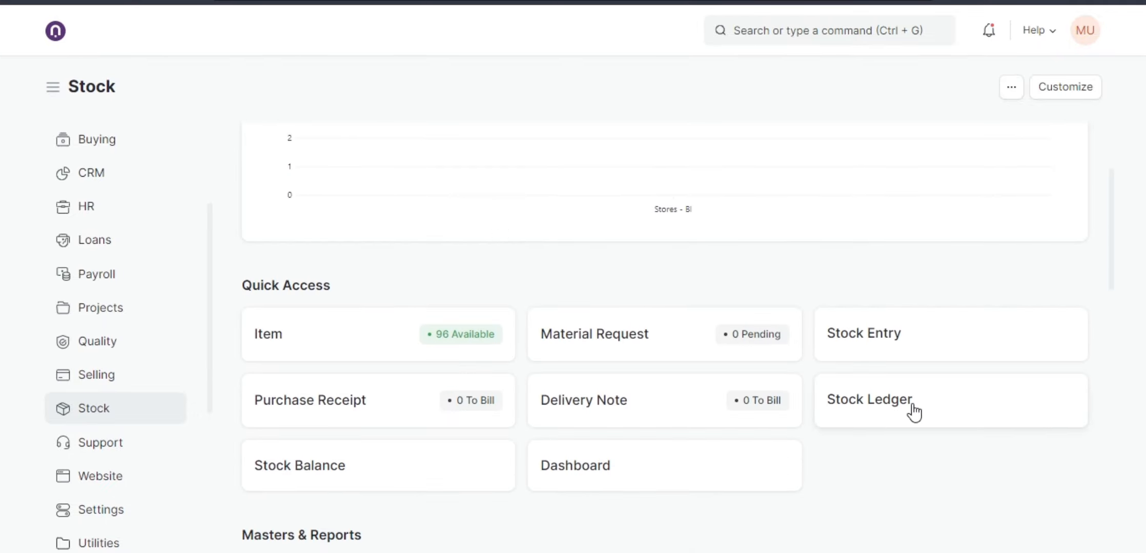
{"action": "scroll", "coordinate": [799, 409], "scroll_direction": "down", "scroll_amount": 1}
{"action": "scroll", "coordinate": [522, 395], "scroll_direction": "down", "scroll_amount": 1}
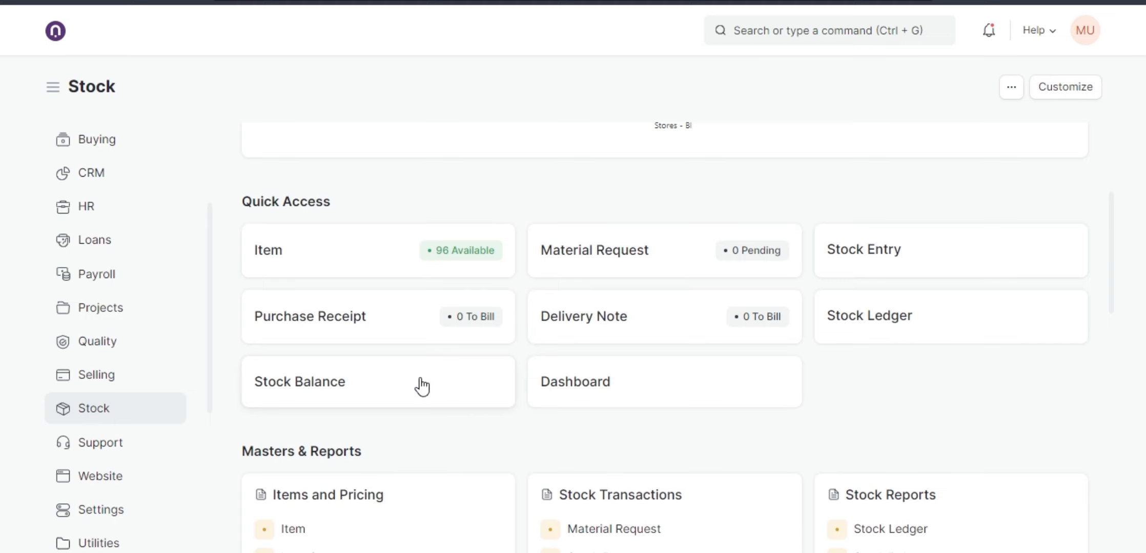
{"action": "scroll", "coordinate": [461, 372], "scroll_direction": "down", "scroll_amount": 3}
{"action": "scroll", "coordinate": [622, 443], "scroll_direction": "down", "scroll_amount": 3}
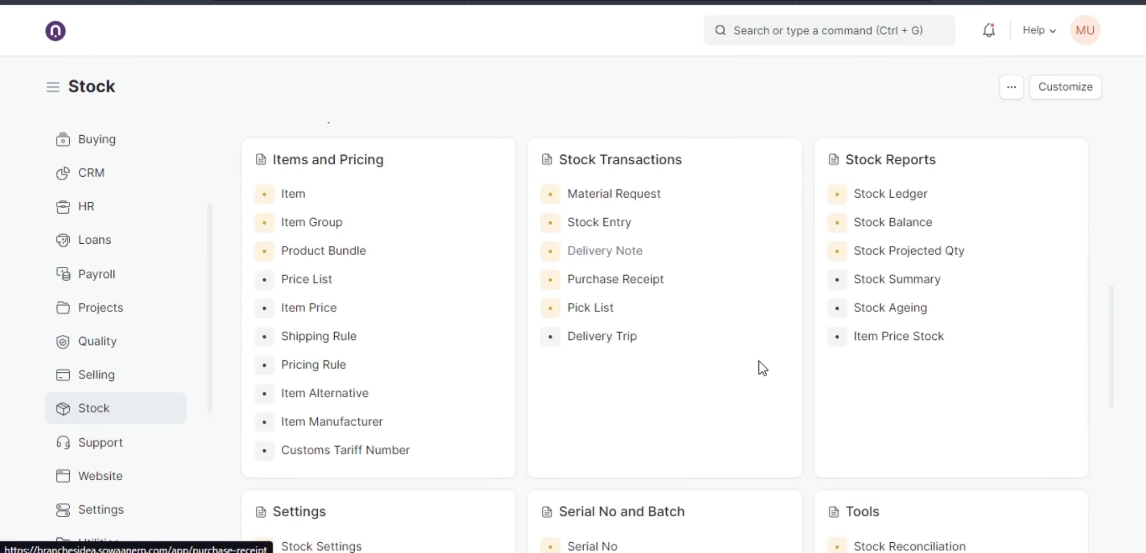
{"action": "left_click", "coordinate": [921, 253]}
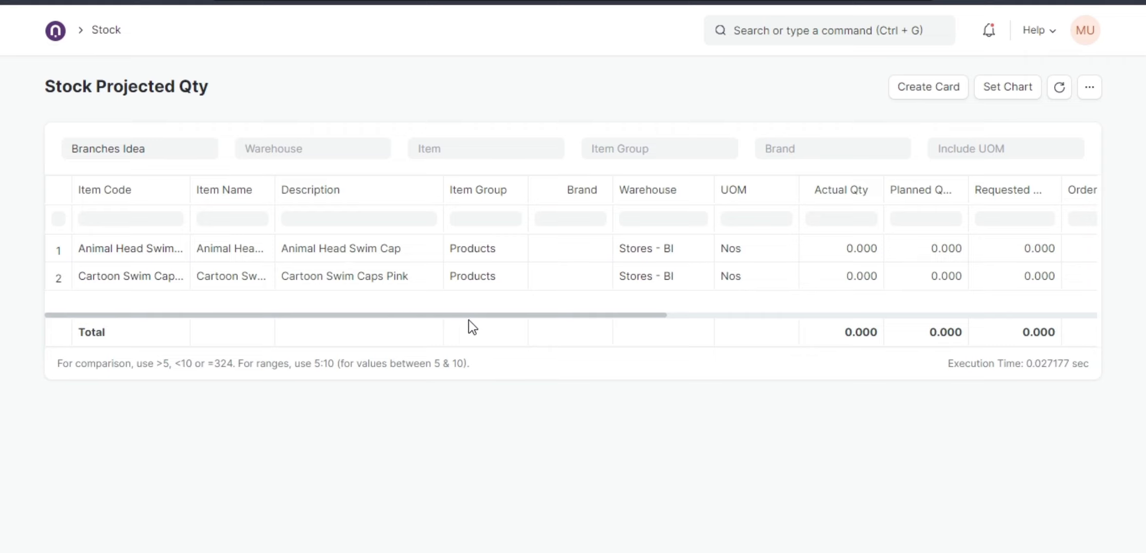
Inspect the report's quantity columns for both swim cap items, widening the Ordered, Actual, Planned and Requested Qty columns.
{"action": "left_click_drag", "start_coordinate": [487, 317], "coordinate": [728, 351]}
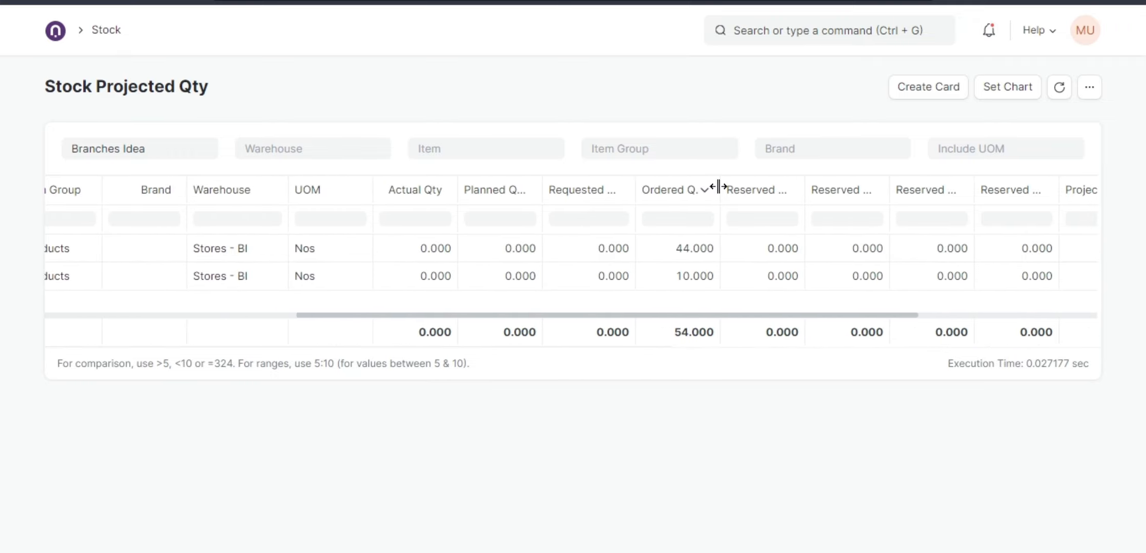
{"action": "left_click_drag", "start_coordinate": [718, 186], "coordinate": [771, 186]}
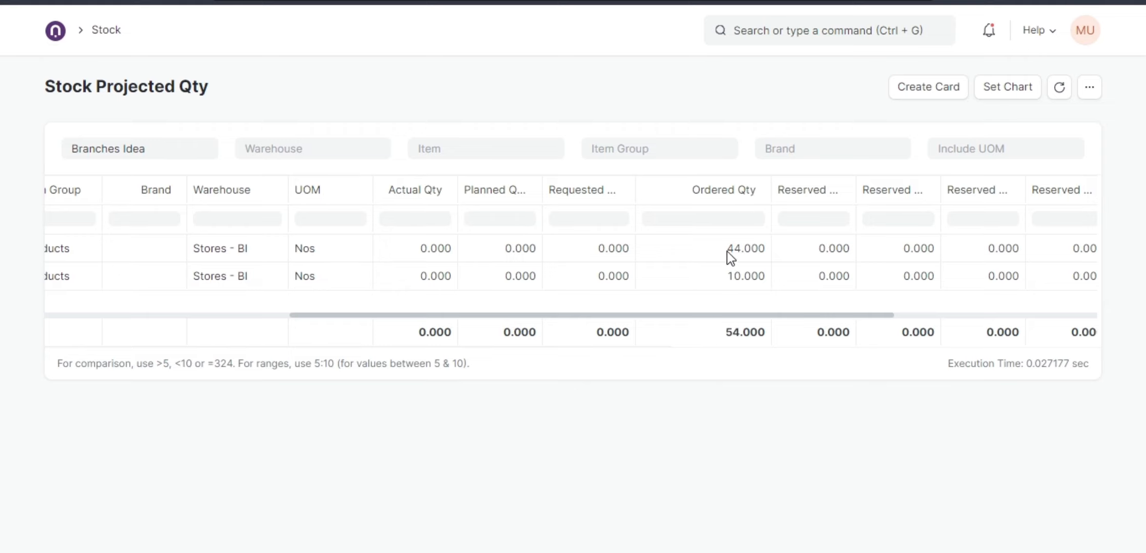
{"action": "left_click_drag", "start_coordinate": [723, 314], "coordinate": [432, 310]}
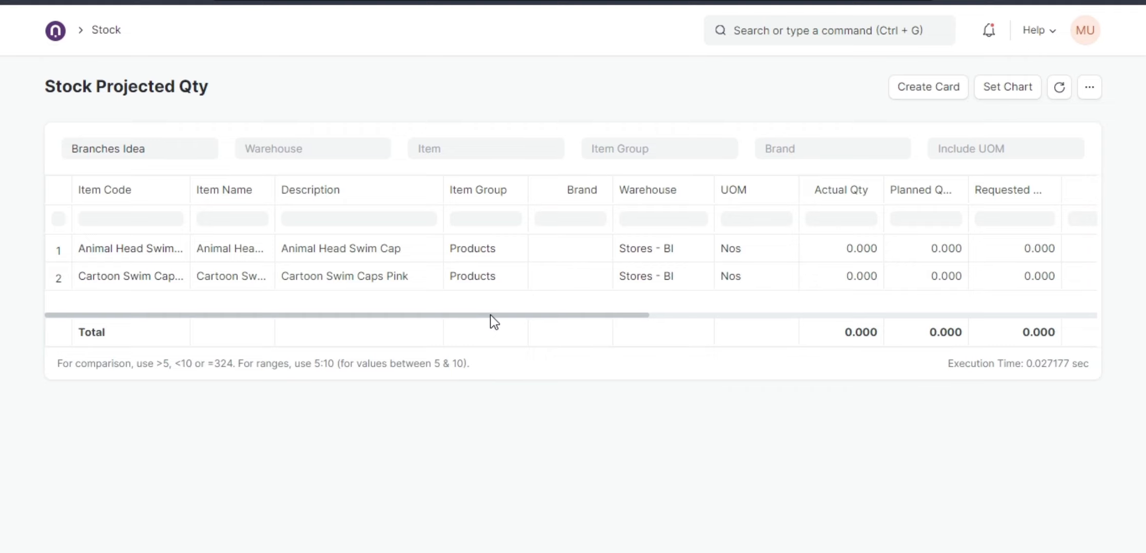
{"action": "left_click_drag", "start_coordinate": [491, 315], "coordinate": [709, 329]}
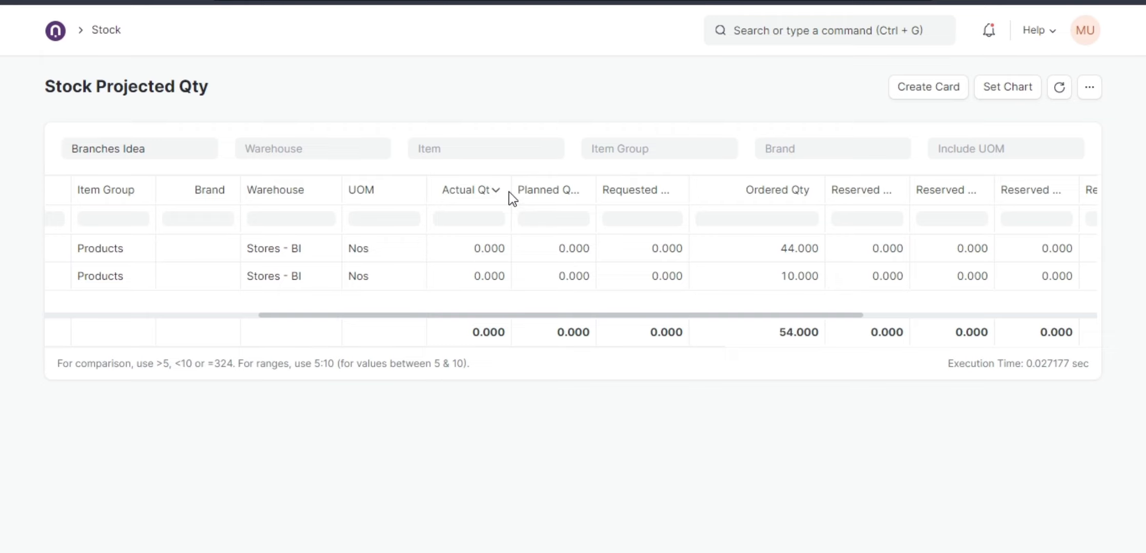
{"action": "left_click_drag", "start_coordinate": [511, 191], "coordinate": [525, 200]}
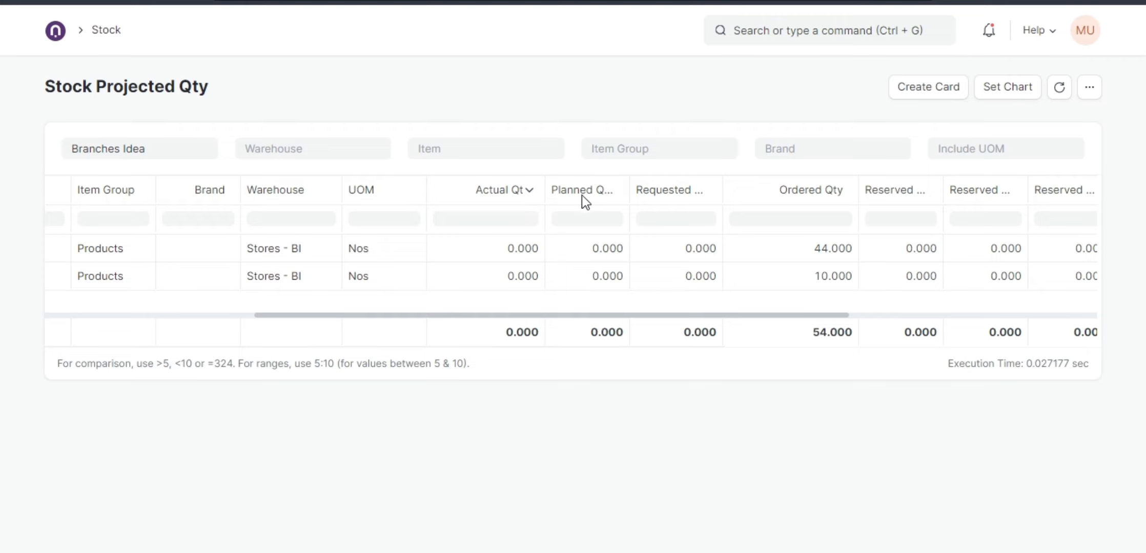
{"action": "left_click_drag", "start_coordinate": [629, 184], "coordinate": [685, 187]}
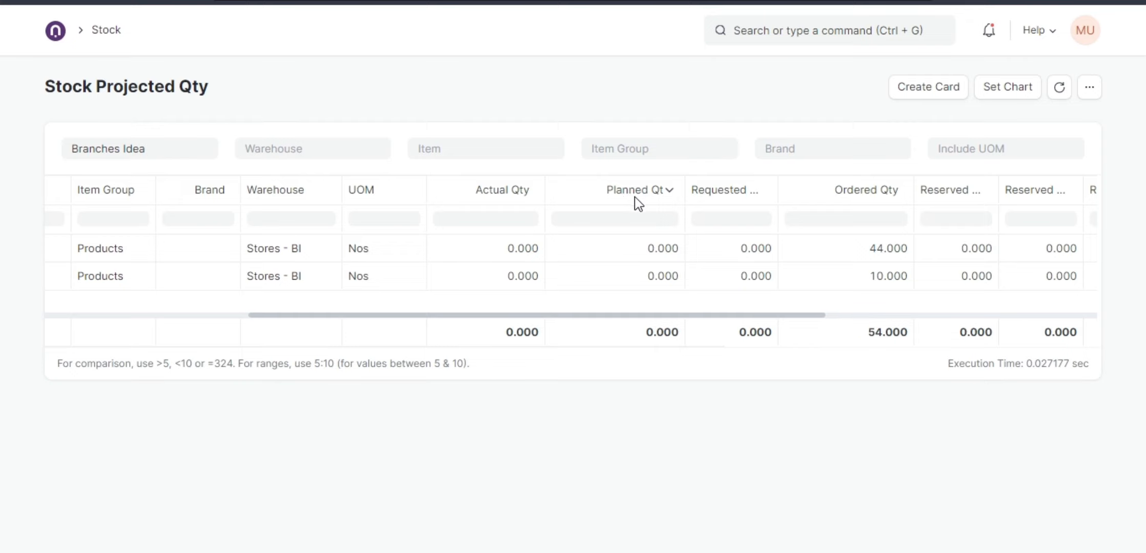
{"action": "left_click_drag", "start_coordinate": [778, 187], "coordinate": [825, 187]}
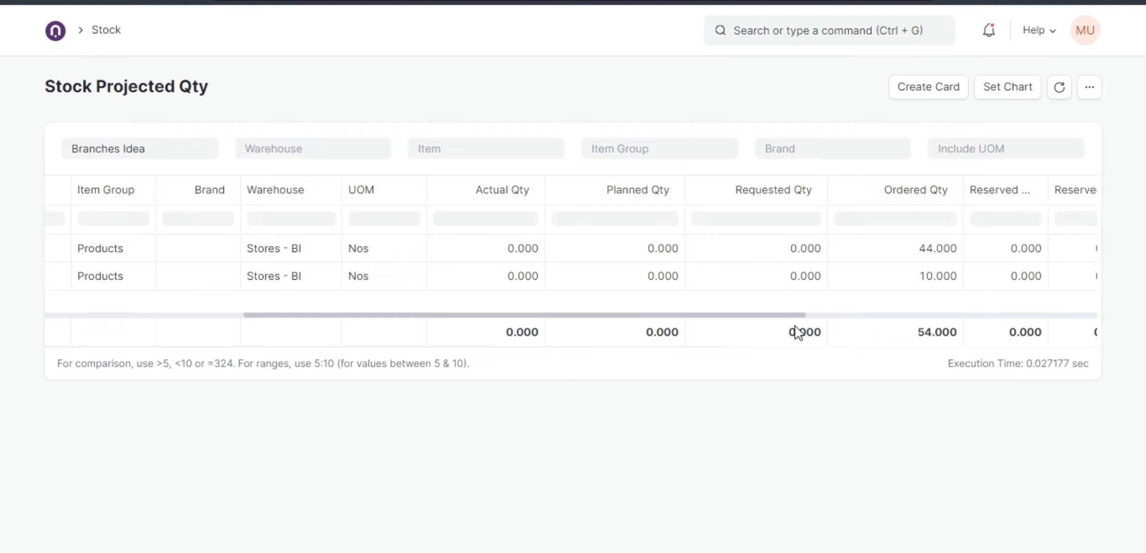
{"action": "left_click_drag", "start_coordinate": [797, 317], "coordinate": [892, 330]}
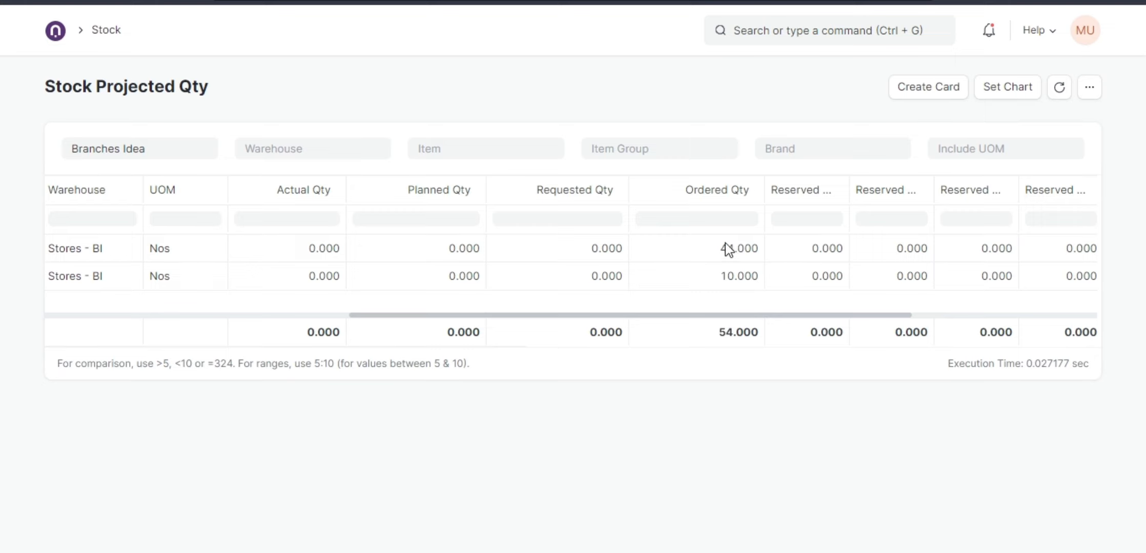
{"action": "left_click_drag", "start_coordinate": [527, 317], "coordinate": [144, 291]}
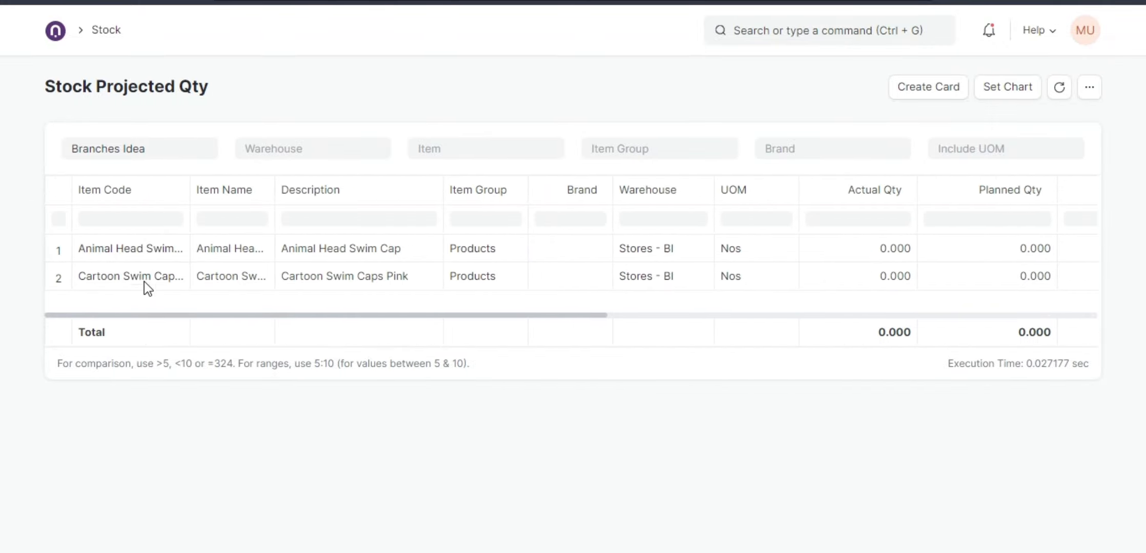
Open the Animal Head Swim Cap item and review its purchase connections and stock levels.
{"action": "left_click", "coordinate": [154, 257]}
{"action": "left_click", "coordinate": [150, 251]}
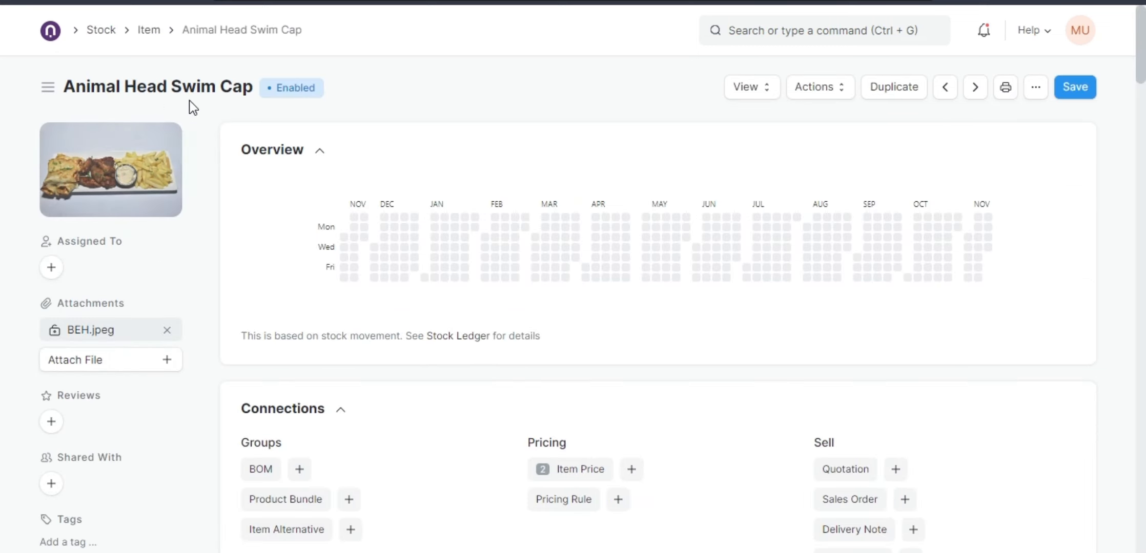
{"action": "scroll", "coordinate": [662, 374], "scroll_direction": "down", "scroll_amount": 5}
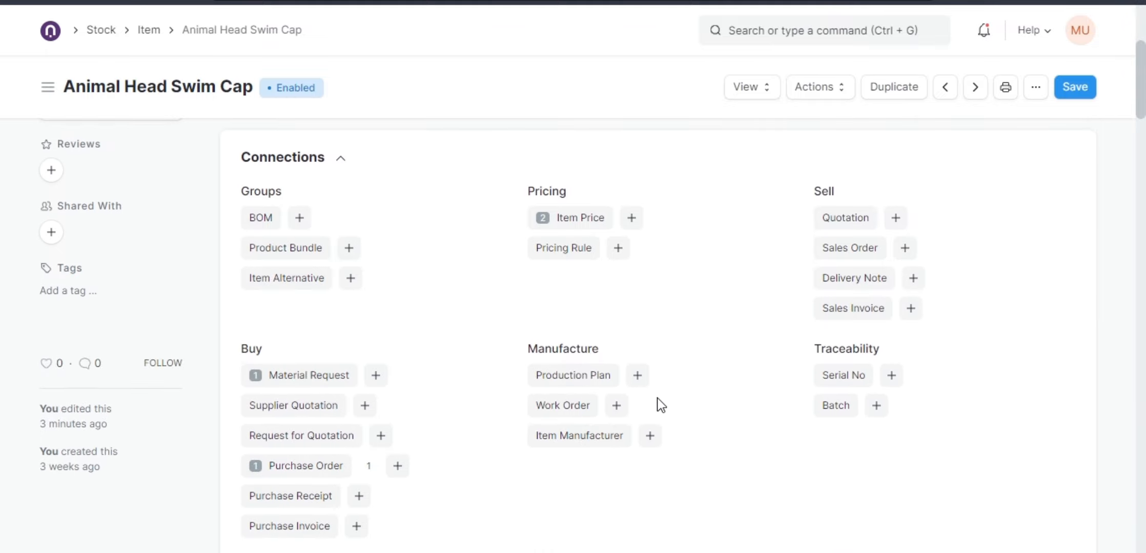
{"action": "scroll", "coordinate": [660, 404], "scroll_direction": "down", "scroll_amount": 2}
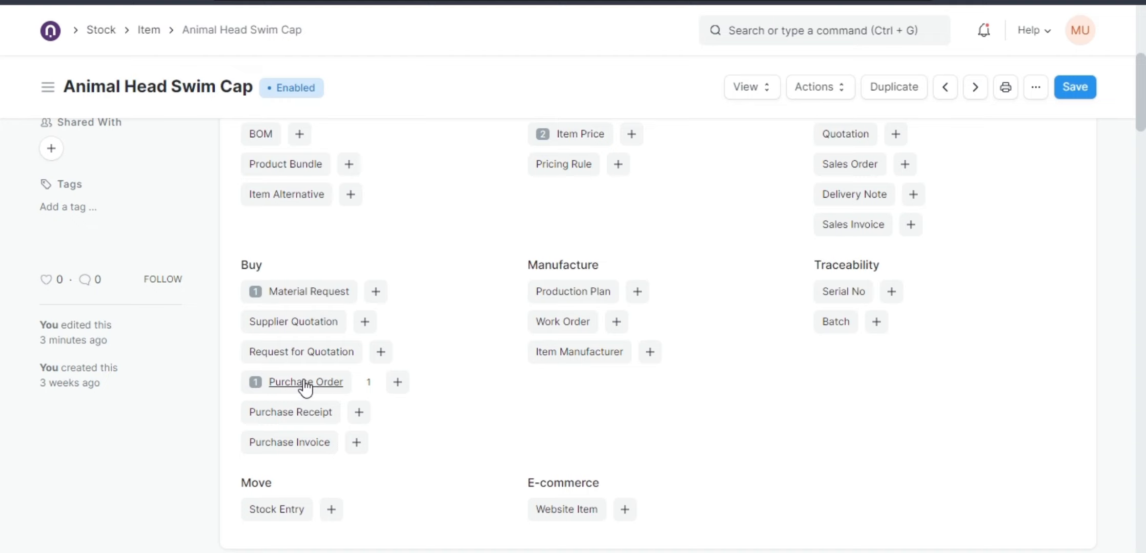
{"action": "scroll", "coordinate": [535, 438], "scroll_direction": "down", "scroll_amount": 6}
{"action": "scroll", "coordinate": [533, 436], "scroll_direction": "down", "scroll_amount": 8}
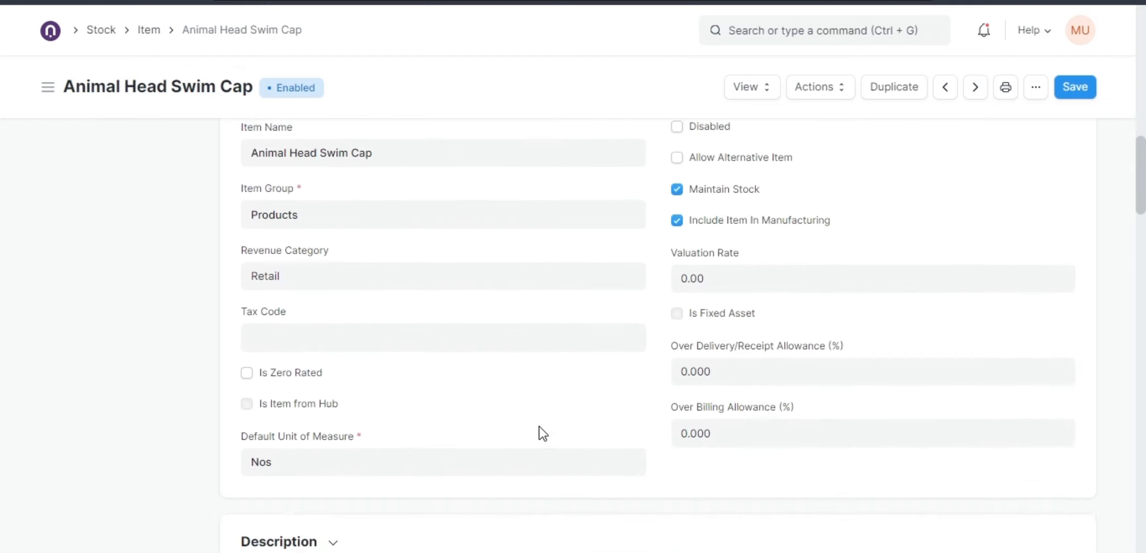
{"action": "scroll", "coordinate": [541, 435], "scroll_direction": "down", "scroll_amount": 4}
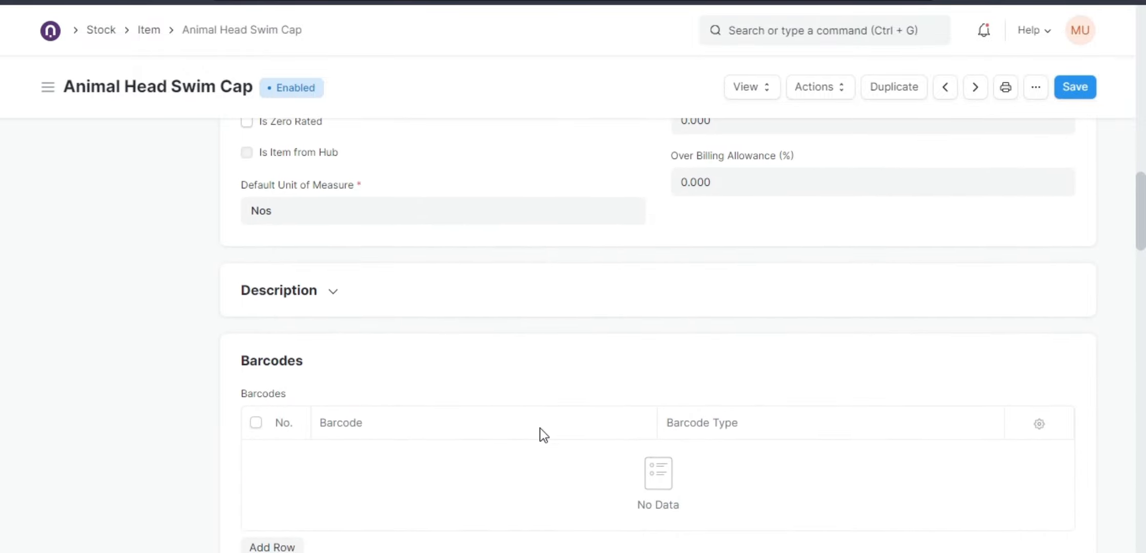
{"action": "scroll", "coordinate": [551, 436], "scroll_direction": "up", "scroll_amount": 6}
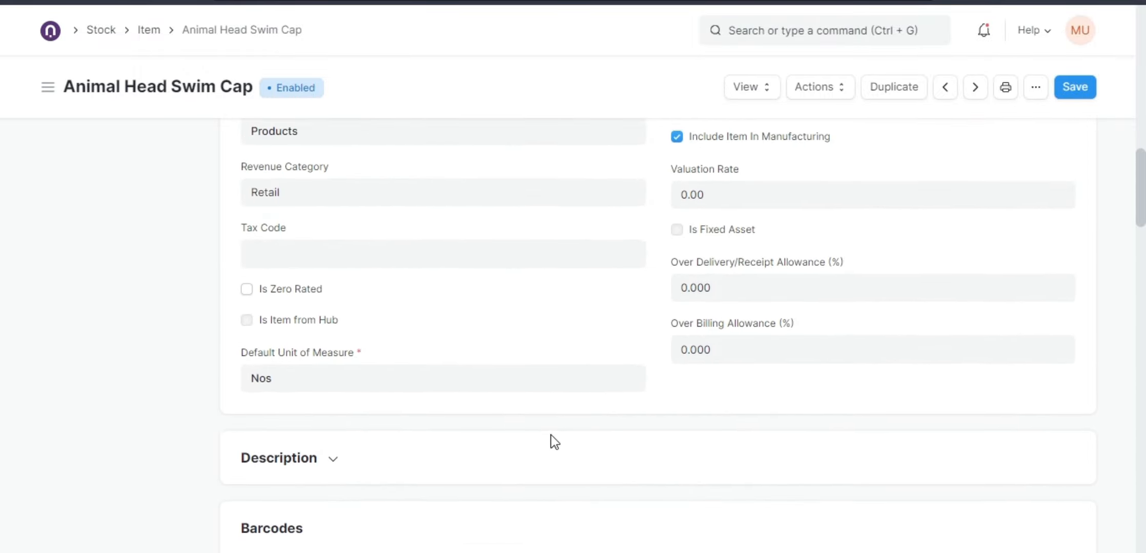
{"action": "scroll", "coordinate": [551, 439], "scroll_direction": "up", "scroll_amount": 5}
{"action": "scroll", "coordinate": [568, 418], "scroll_direction": "up", "scroll_amount": 1}
{"action": "scroll", "coordinate": [575, 405], "scroll_direction": "up", "scroll_amount": 1}
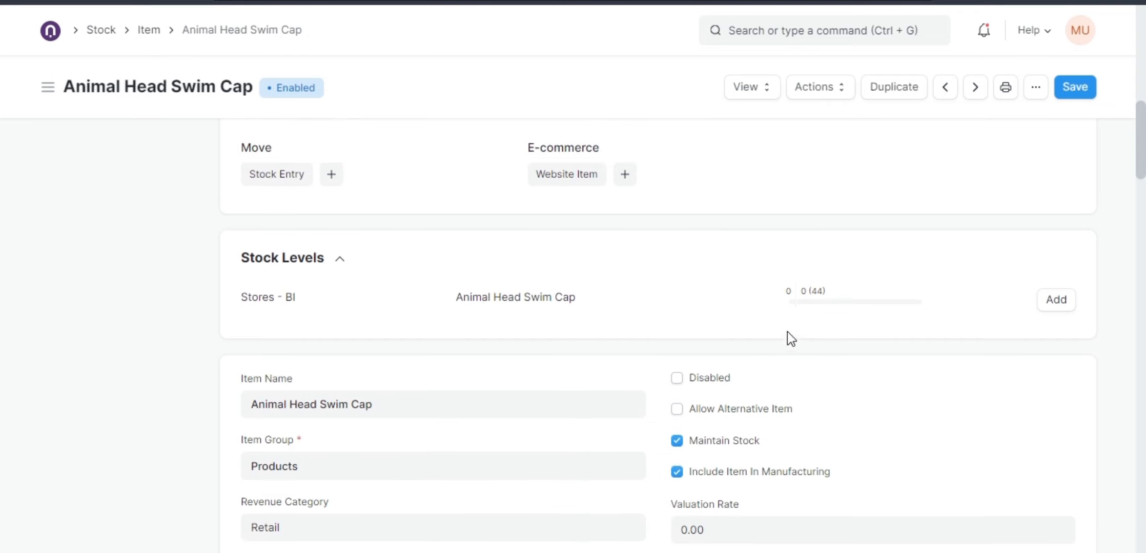
Return to the Stock workspace and browse its report listings.
{"action": "mouse_move", "coordinate": [814, 308]}
{"action": "left_click", "coordinate": [95, 35]}
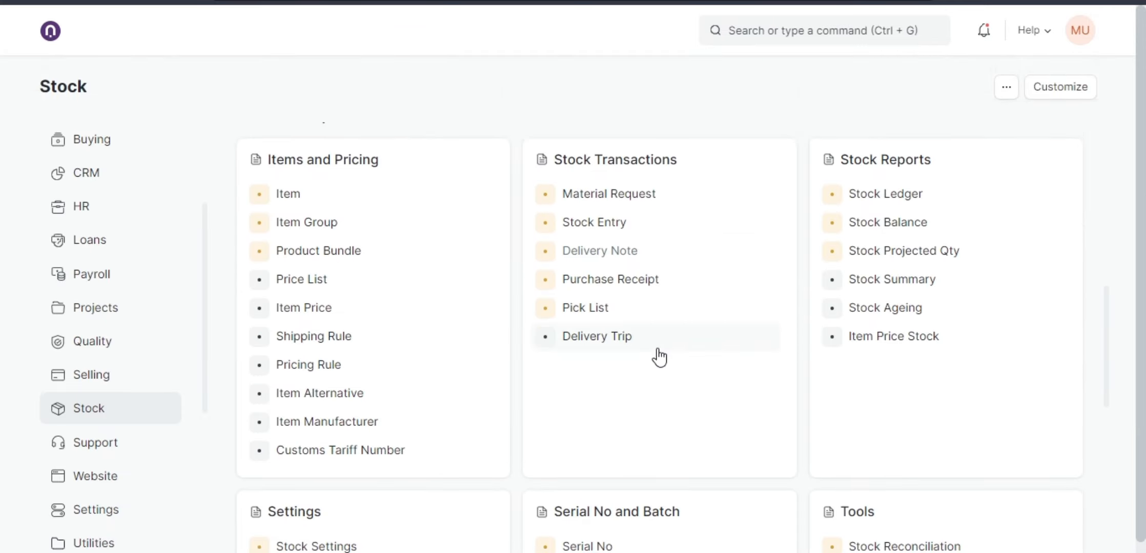
{"action": "scroll", "coordinate": [659, 357], "scroll_direction": "down", "scroll_amount": 6}
{"action": "scroll", "coordinate": [659, 357], "scroll_direction": "down", "scroll_amount": 4}
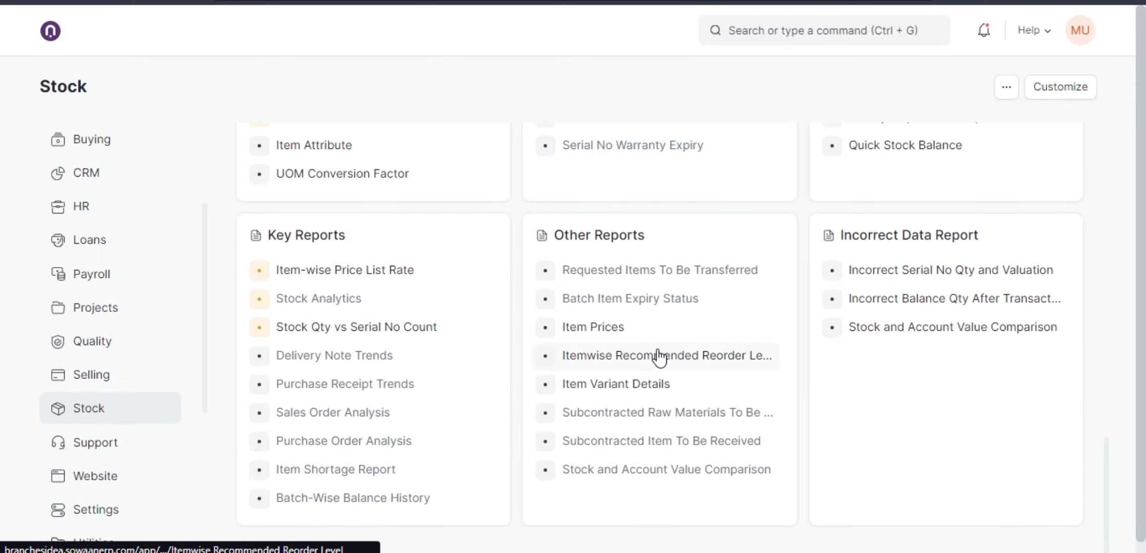
{"action": "scroll", "coordinate": [660, 358], "scroll_direction": "down", "scroll_amount": 1}
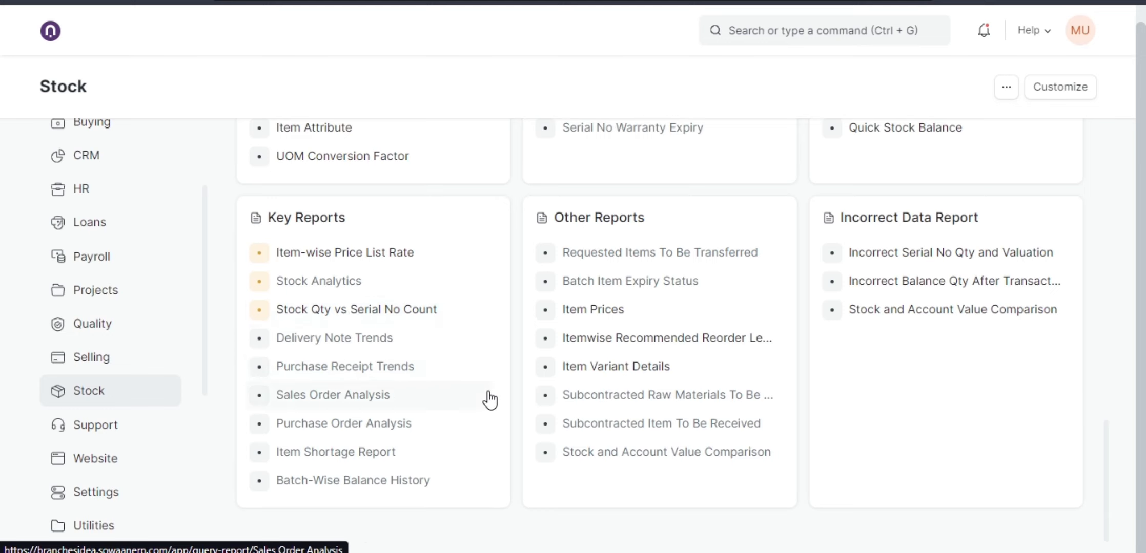
{"action": "scroll", "coordinate": [486, 397], "scroll_direction": "up", "scroll_amount": 10}
Switch to the Buying module and open the Purchase Order list.
{"action": "scroll", "coordinate": [491, 397], "scroll_direction": "down", "scroll_amount": 5}
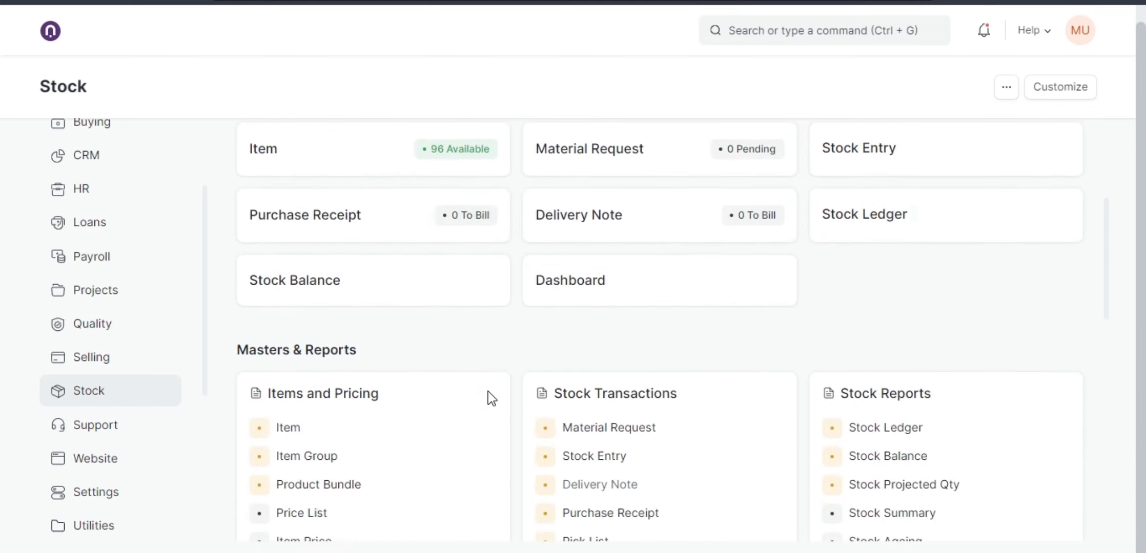
{"action": "scroll", "coordinate": [489, 393], "scroll_direction": "up", "scroll_amount": 2}
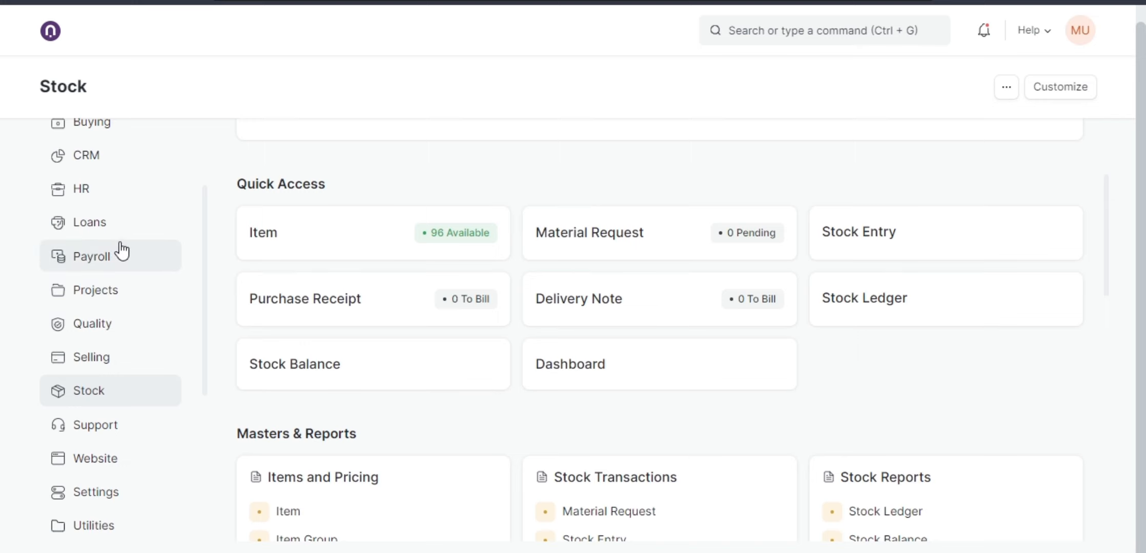
{"action": "scroll", "coordinate": [115, 241], "scroll_direction": "up", "scroll_amount": 2}
{"action": "left_click", "coordinate": [108, 210]}
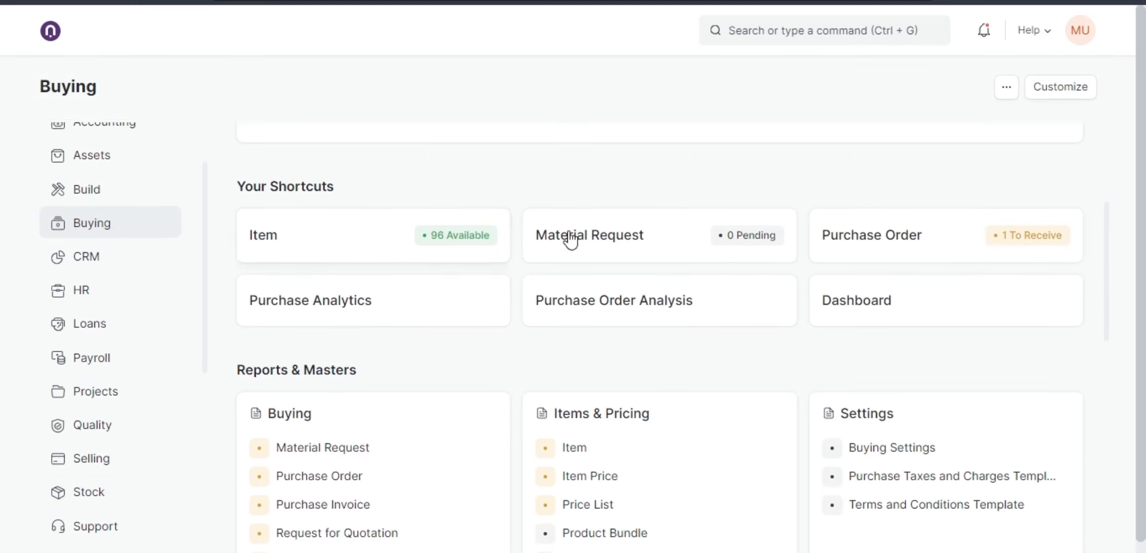
{"action": "left_click", "coordinate": [867, 237]}
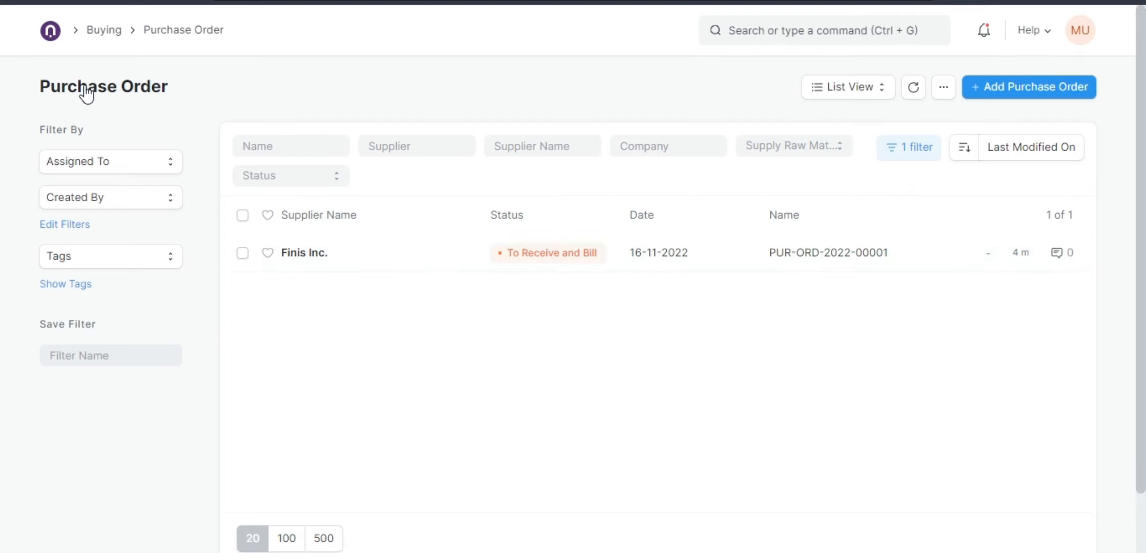
Switch the Purchase Order list to Report view and browse the available buying reports.
{"action": "left_click", "coordinate": [844, 102]}
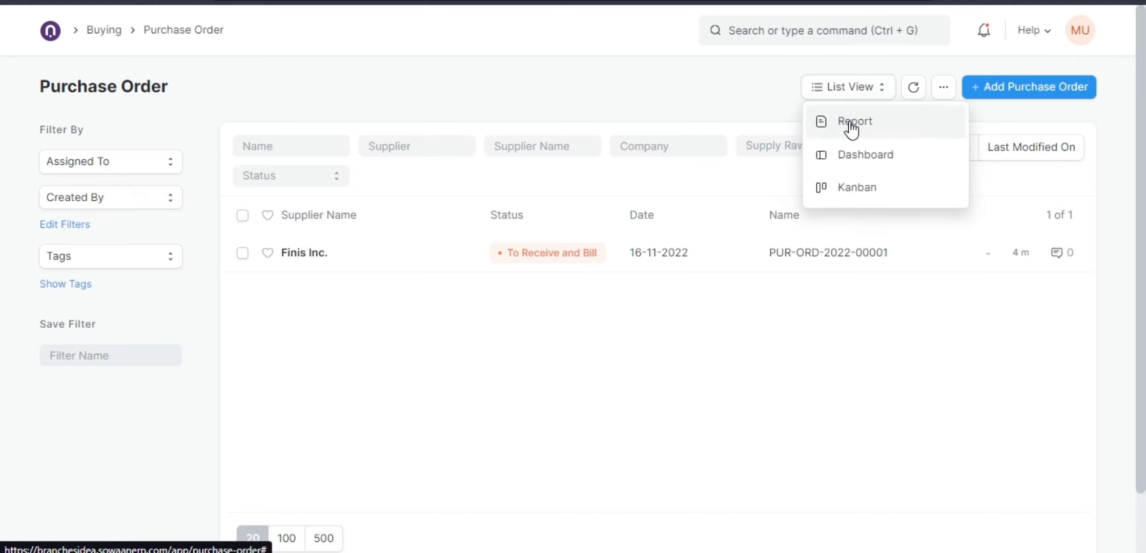
{"action": "left_click", "coordinate": [851, 126]}
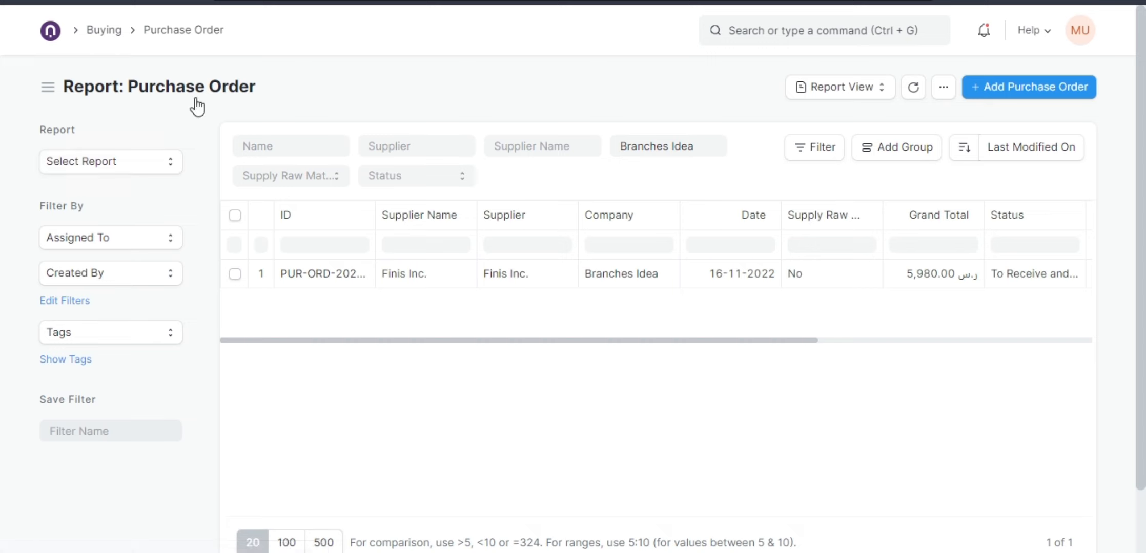
{"action": "left_click", "coordinate": [163, 173]}
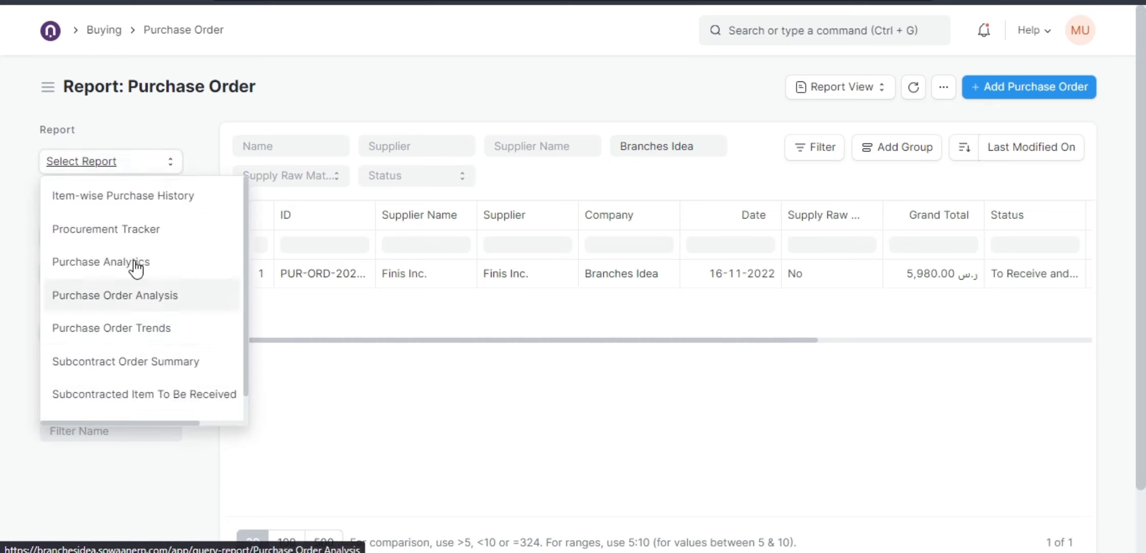
{"action": "scroll", "coordinate": [128, 367], "scroll_direction": "down", "scroll_amount": 3}
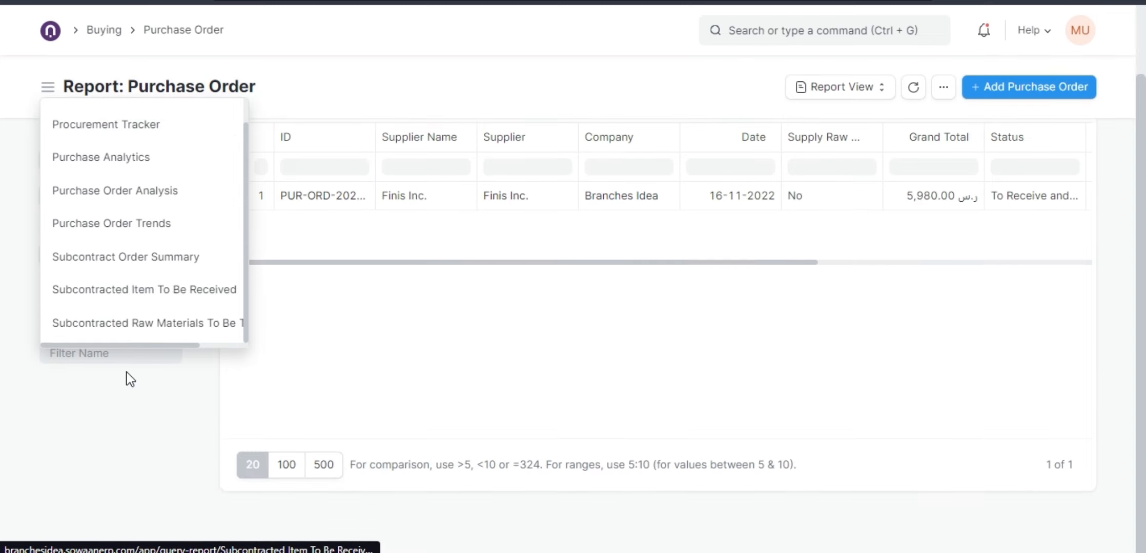
{"action": "scroll", "coordinate": [118, 309], "scroll_direction": "up", "scroll_amount": 3}
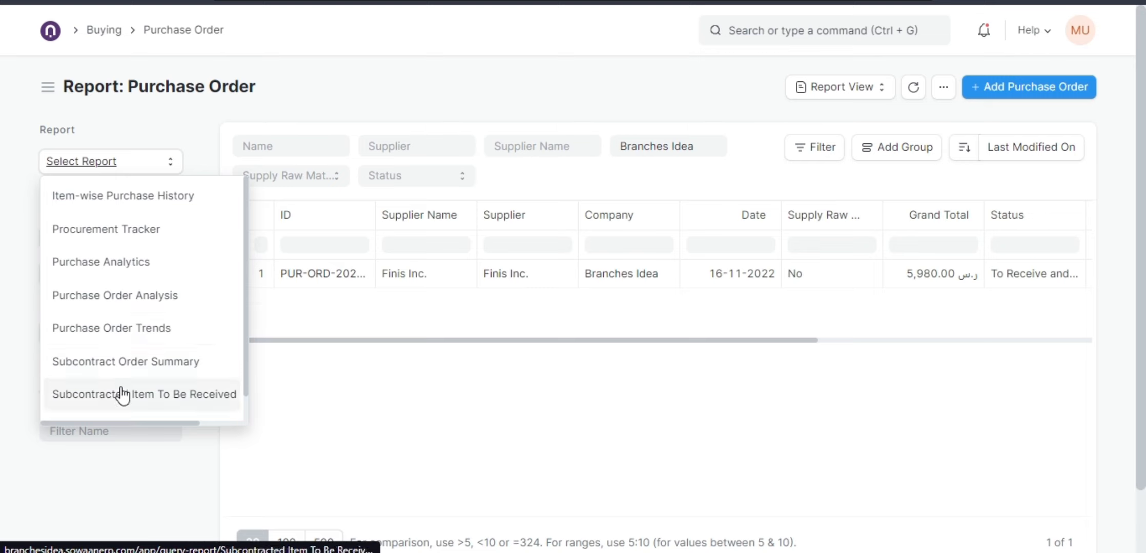
{"action": "scroll", "coordinate": [125, 272], "scroll_direction": "down", "scroll_amount": 1}
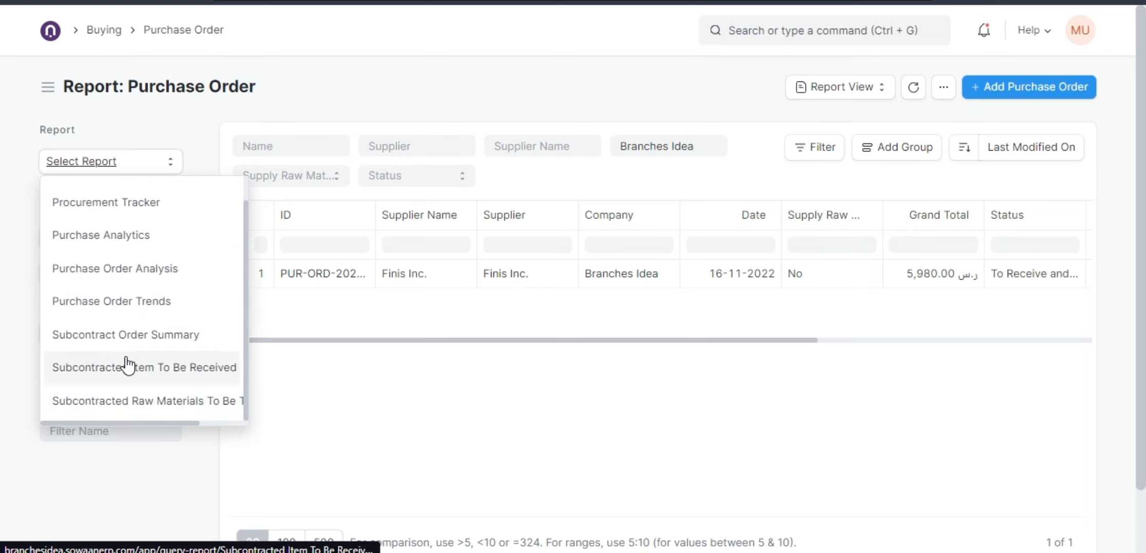
{"action": "left_click", "coordinate": [313, 106]}
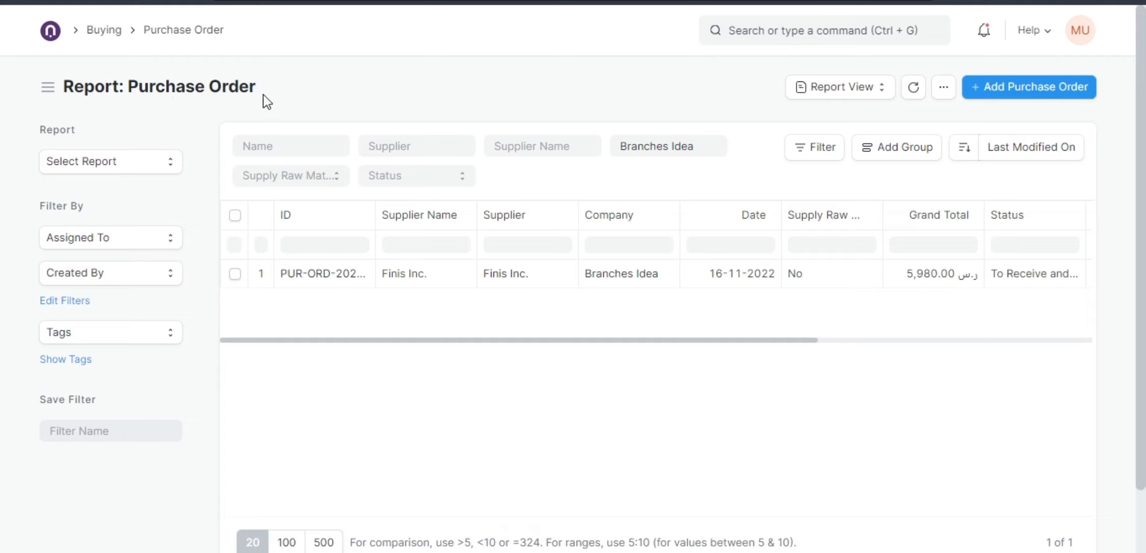
Widen the report's ID column and scroll across its billed and received percentage columns.
{"action": "scroll", "coordinate": [754, 344], "scroll_direction": "right", "scroll_amount": 1}
{"action": "left_click_drag", "start_coordinate": [754, 342], "coordinate": [683, 347]}
{"action": "left_click_drag", "start_coordinate": [376, 210], "coordinate": [412, 211]}
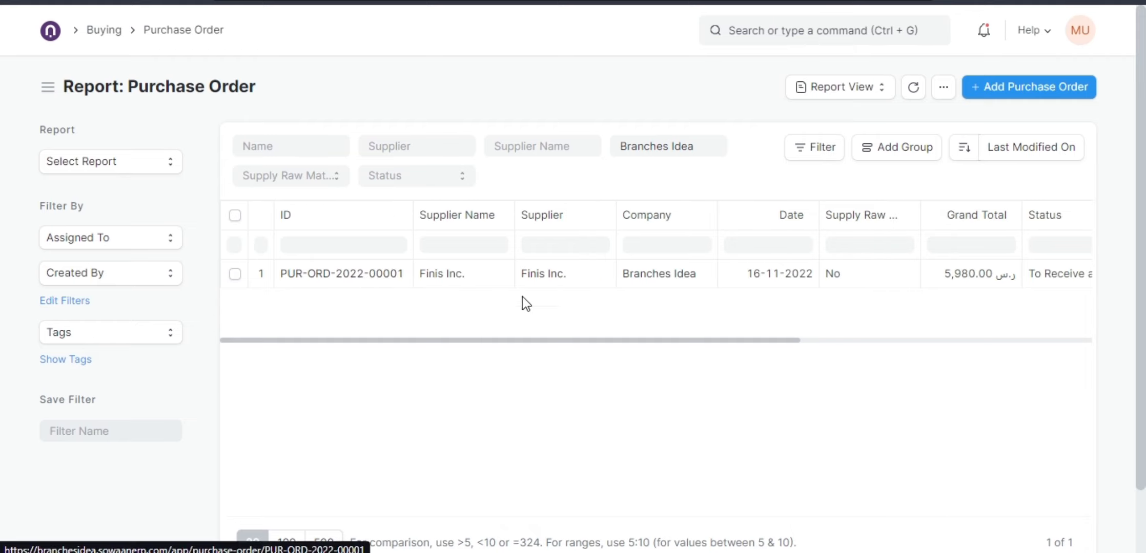
{"action": "left_click_drag", "start_coordinate": [668, 340], "coordinate": [951, 340]}
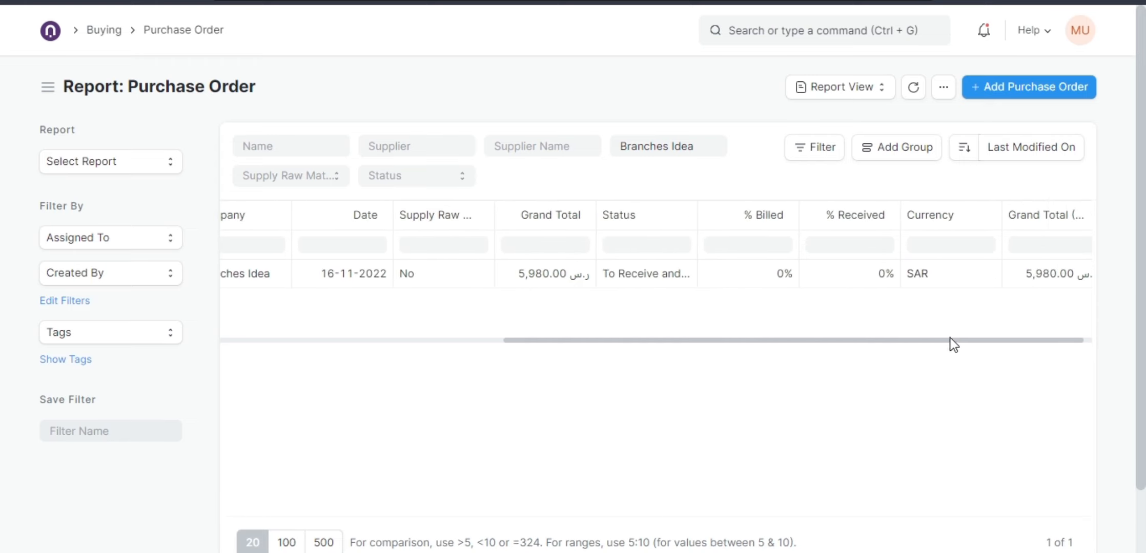
{"action": "left_click", "coordinate": [852, 281]}
{"action": "left_click", "coordinate": [764, 287]}
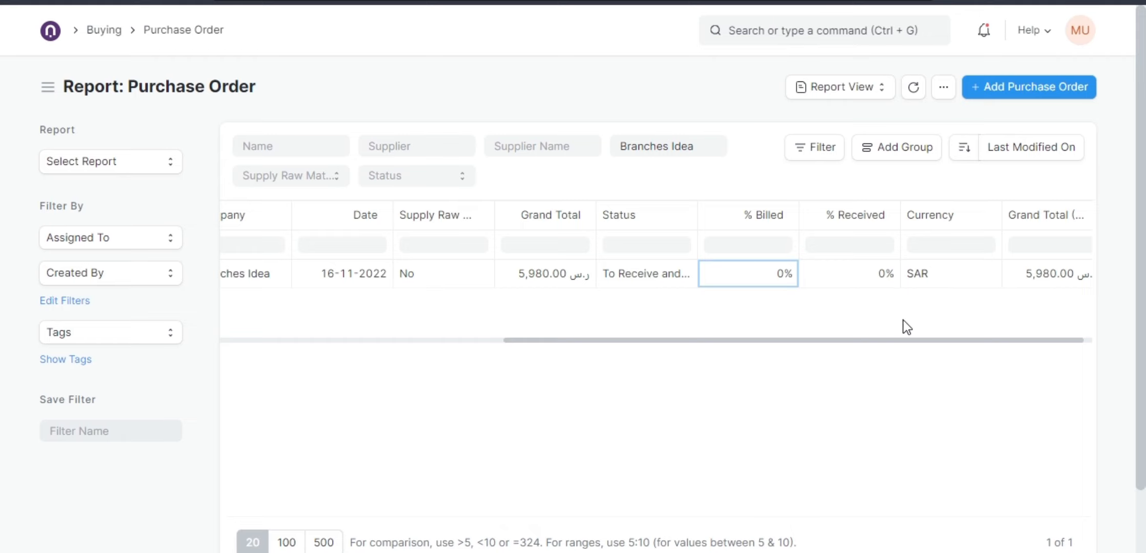
{"action": "left_click_drag", "start_coordinate": [887, 341], "coordinate": [706, 256]}
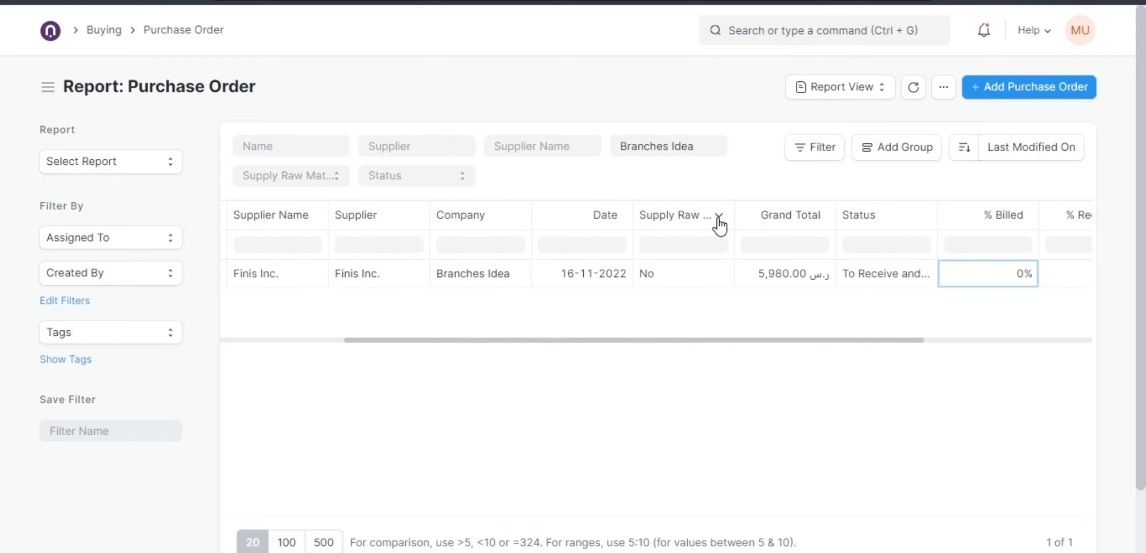
Add the Set Target Warehouse column to the Purchase Order report.
{"action": "left_click", "coordinate": [718, 218]}
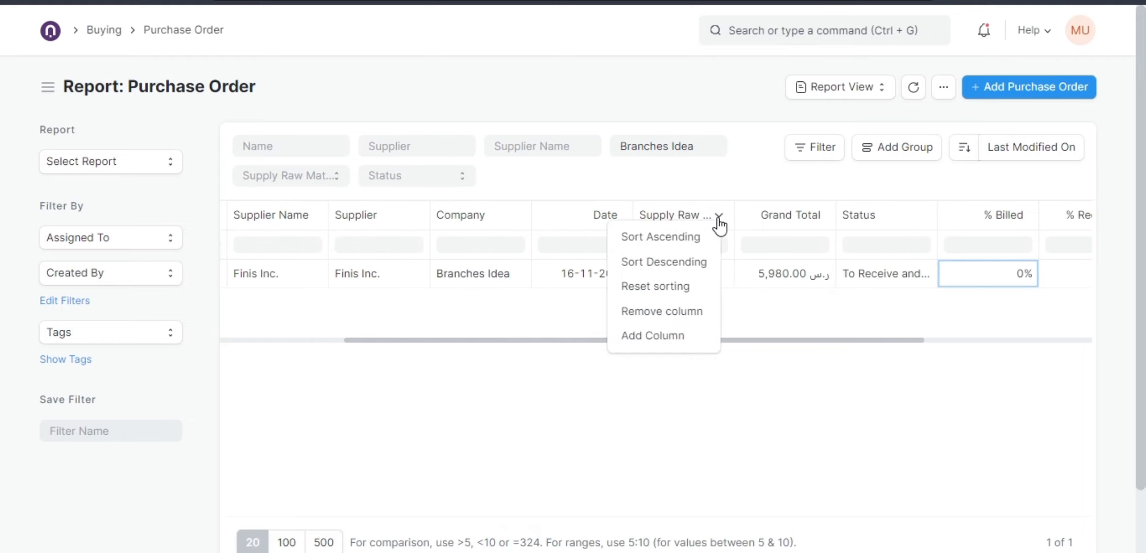
{"action": "left_click", "coordinate": [669, 338]}
{"action": "left_click", "coordinate": [406, 128]}
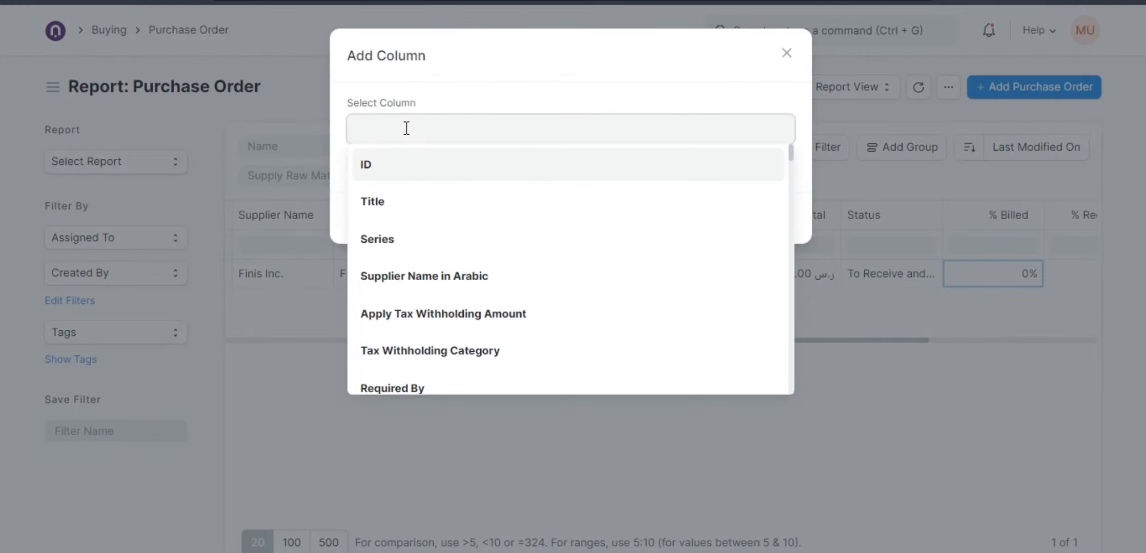
{"action": "scroll", "coordinate": [447, 289], "scroll_direction": "down", "scroll_amount": 15}
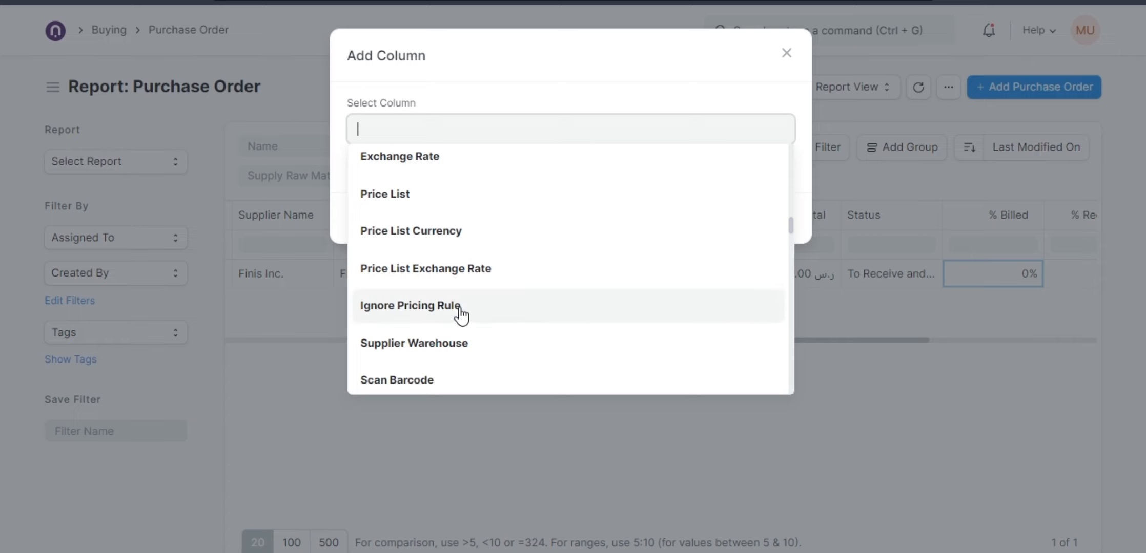
{"action": "scroll", "coordinate": [459, 313], "scroll_direction": "down", "scroll_amount": 3}
{"action": "scroll", "coordinate": [461, 313], "scroll_direction": "up", "scroll_amount": 6}
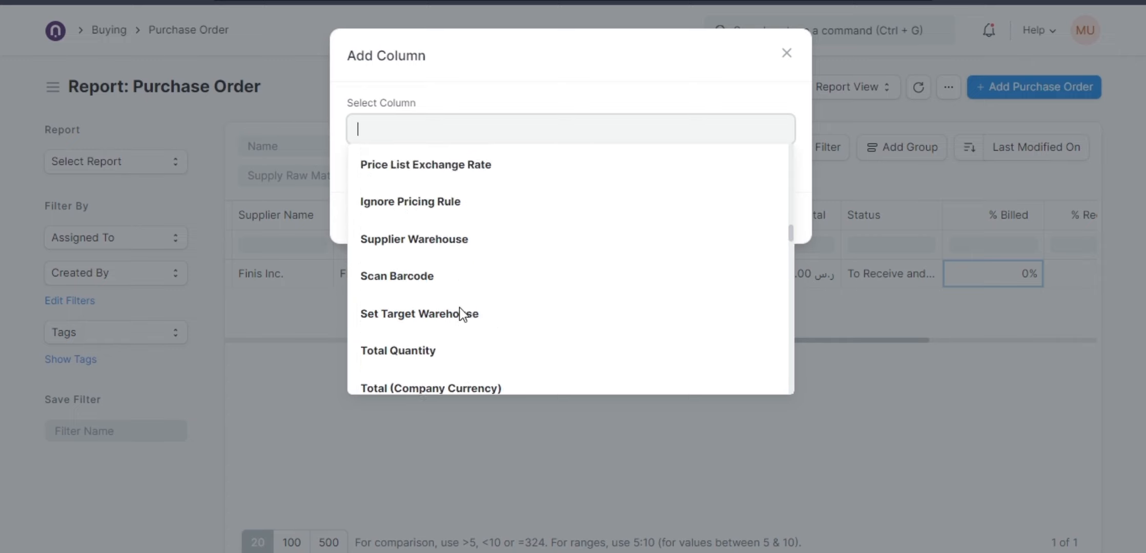
{"action": "scroll", "coordinate": [460, 314], "scroll_direction": "up", "scroll_amount": 10}
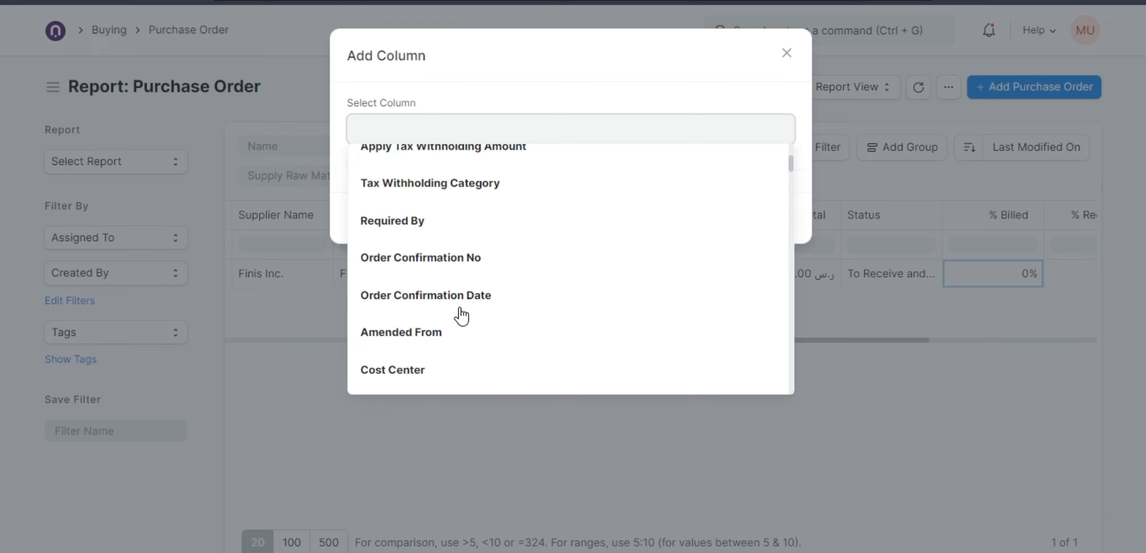
{"action": "scroll", "coordinate": [462, 315], "scroll_direction": "down", "scroll_amount": 2}
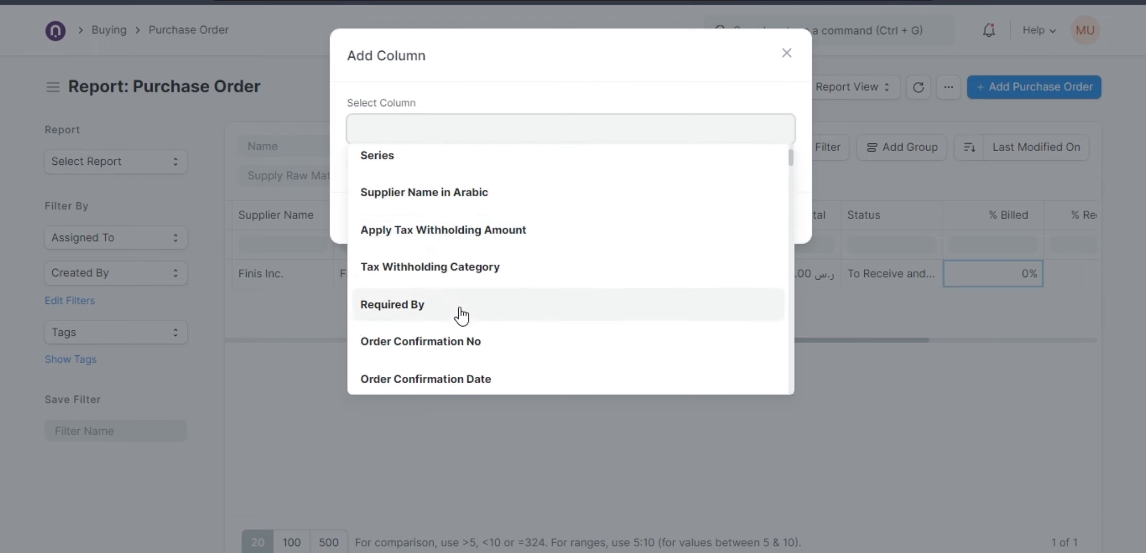
{"action": "left_click", "coordinate": [447, 203]}
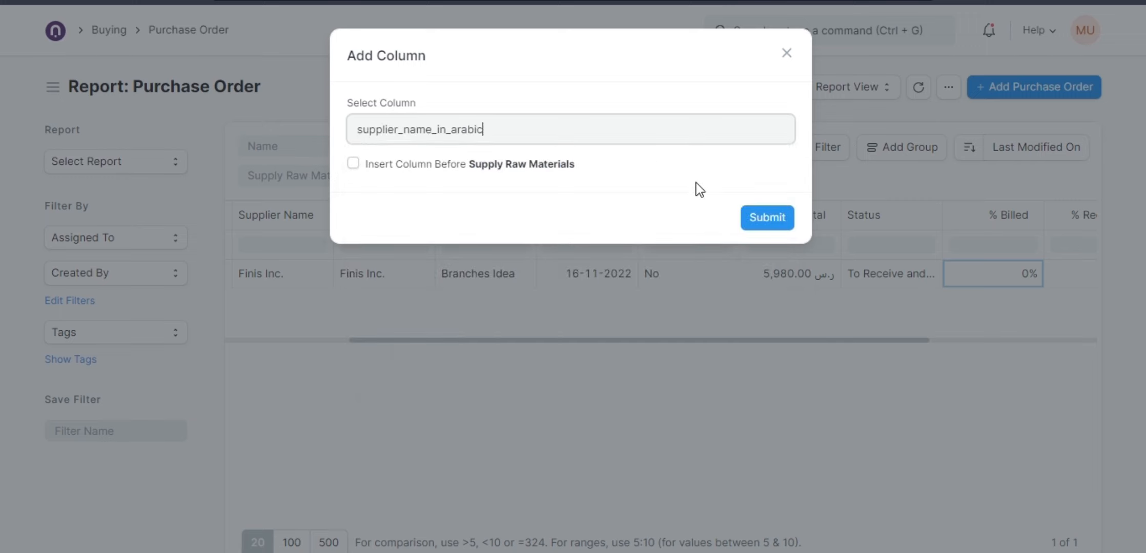
{"action": "left_click", "coordinate": [567, 137]}
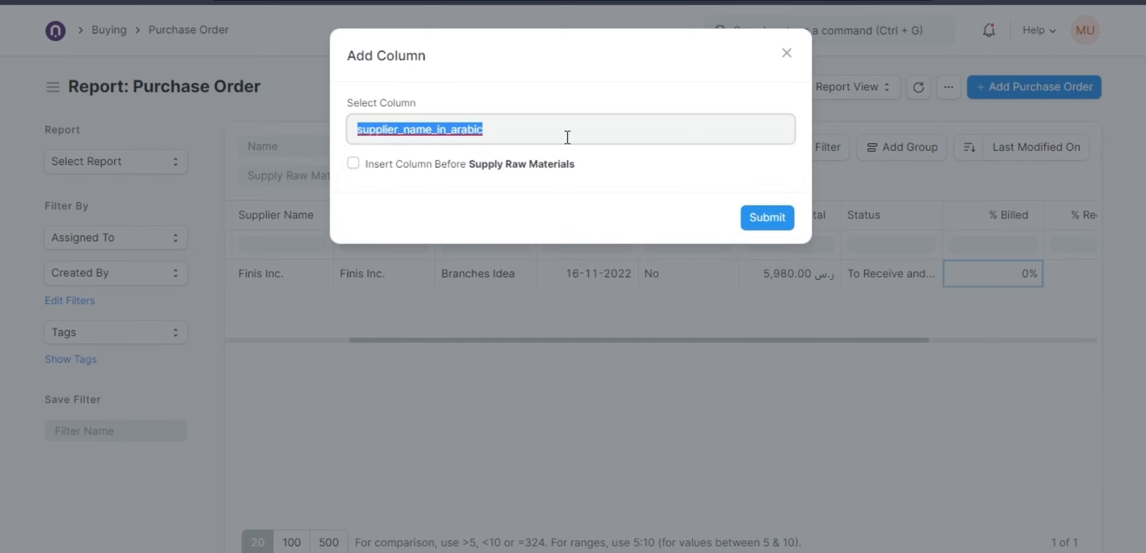
{"action": "key", "text": "BackSpace"}
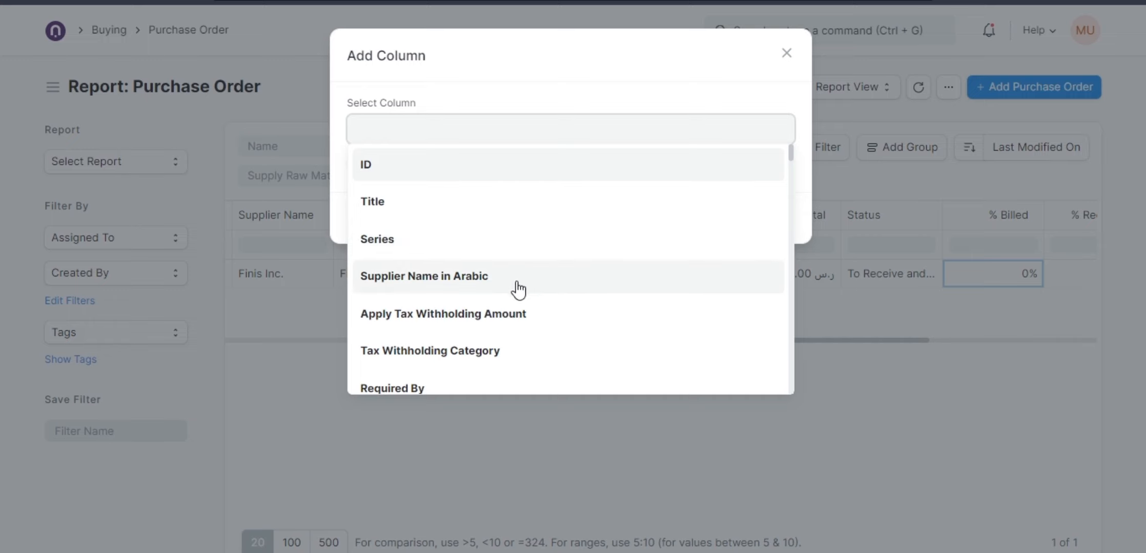
{"action": "scroll", "coordinate": [503, 311], "scroll_direction": "down", "scroll_amount": 1}
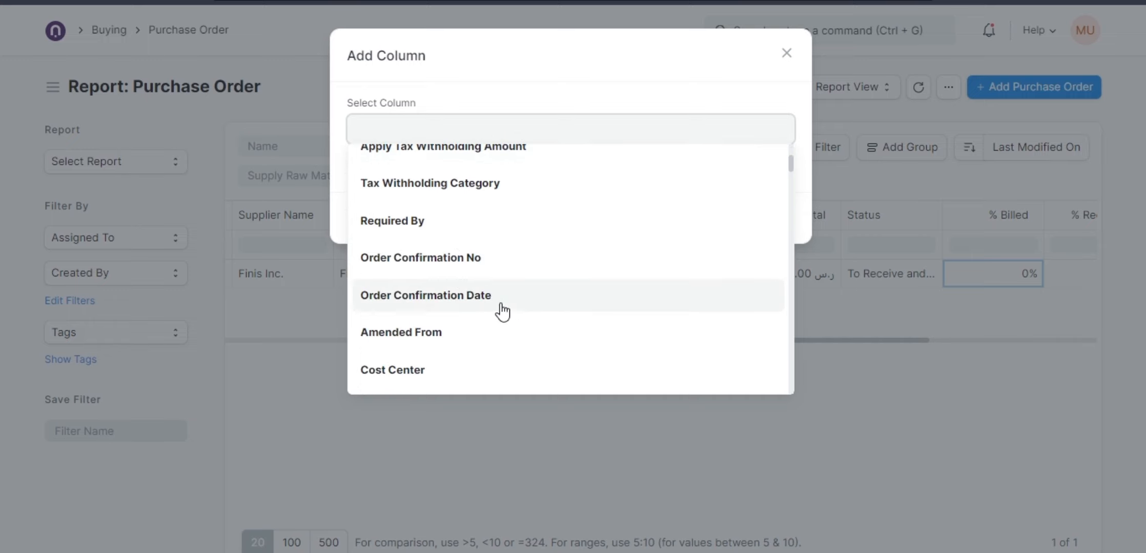
{"action": "scroll", "coordinate": [502, 311], "scroll_direction": "down", "scroll_amount": 7}
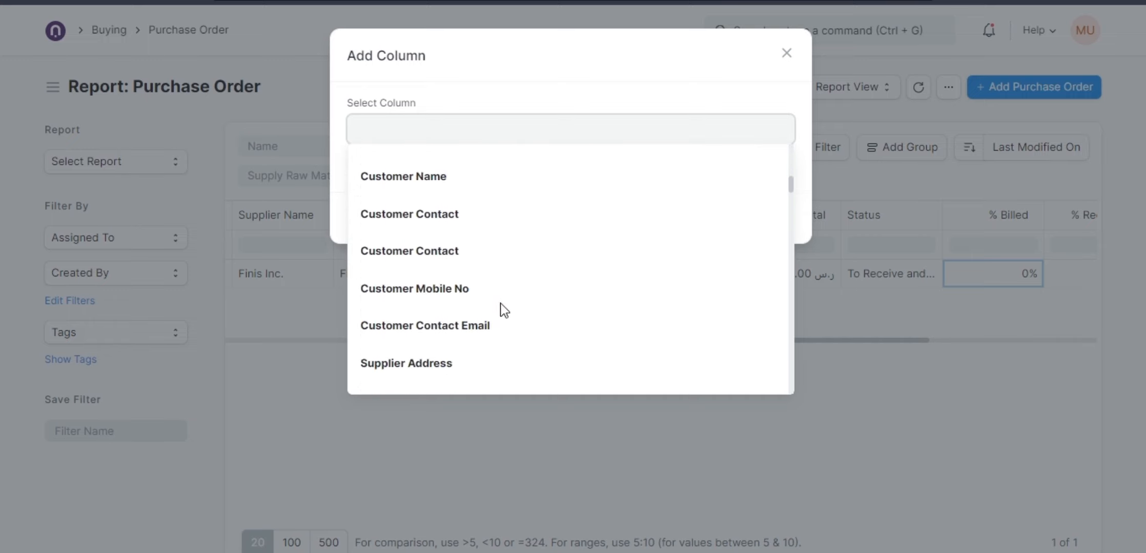
{"action": "scroll", "coordinate": [502, 311], "scroll_direction": "up", "scroll_amount": 1}
{"action": "scroll", "coordinate": [502, 311], "scroll_direction": "down", "scroll_amount": 20}
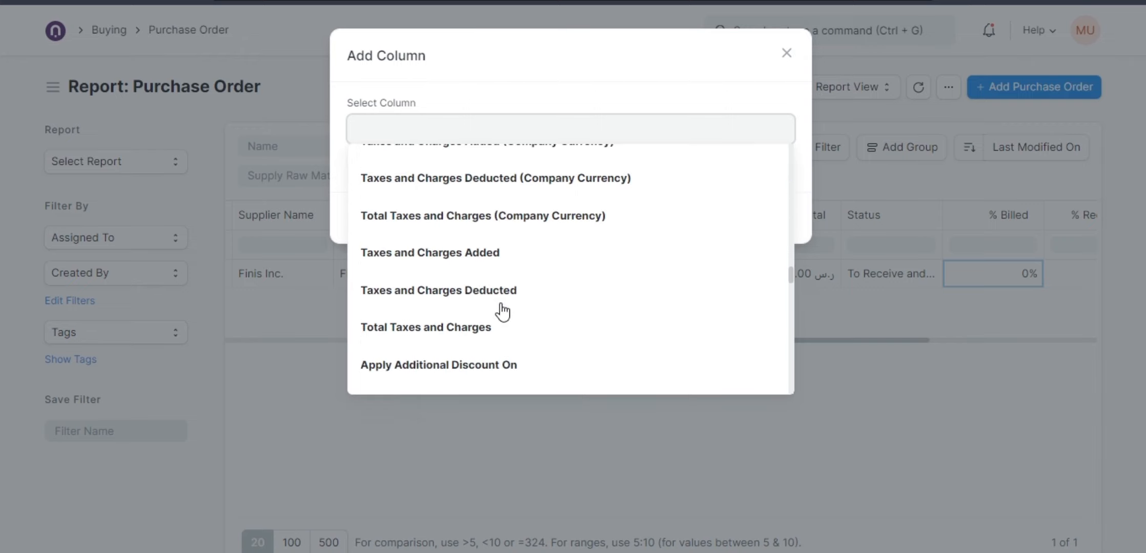
{"action": "scroll", "coordinate": [503, 311], "scroll_direction": "up", "scroll_amount": 10}
{"action": "scroll", "coordinate": [502, 311], "scroll_direction": "up", "scroll_amount": 3}
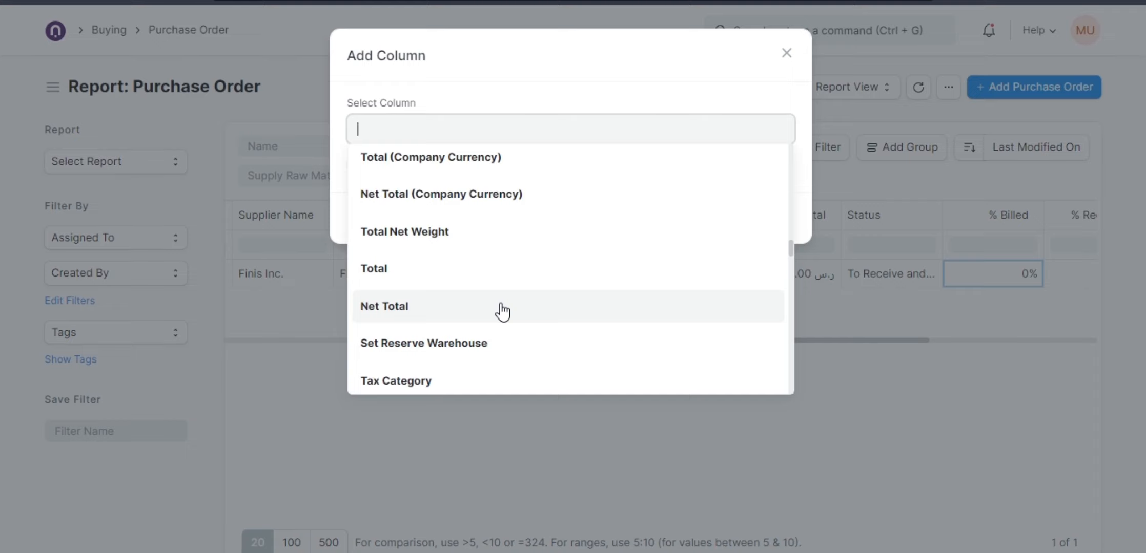
{"action": "type", "text": "wa"}
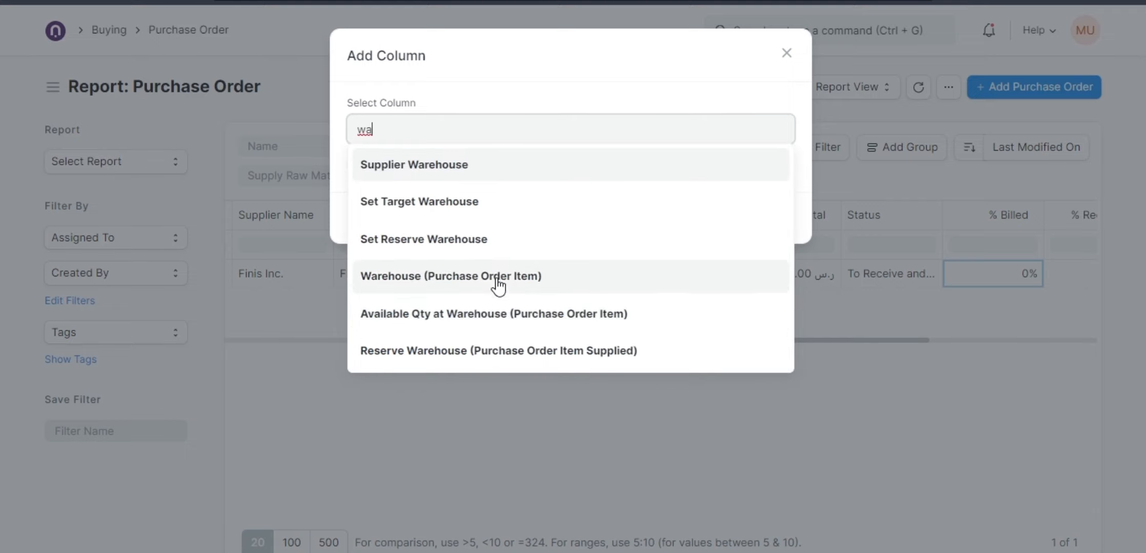
{"action": "left_click", "coordinate": [458, 202]}
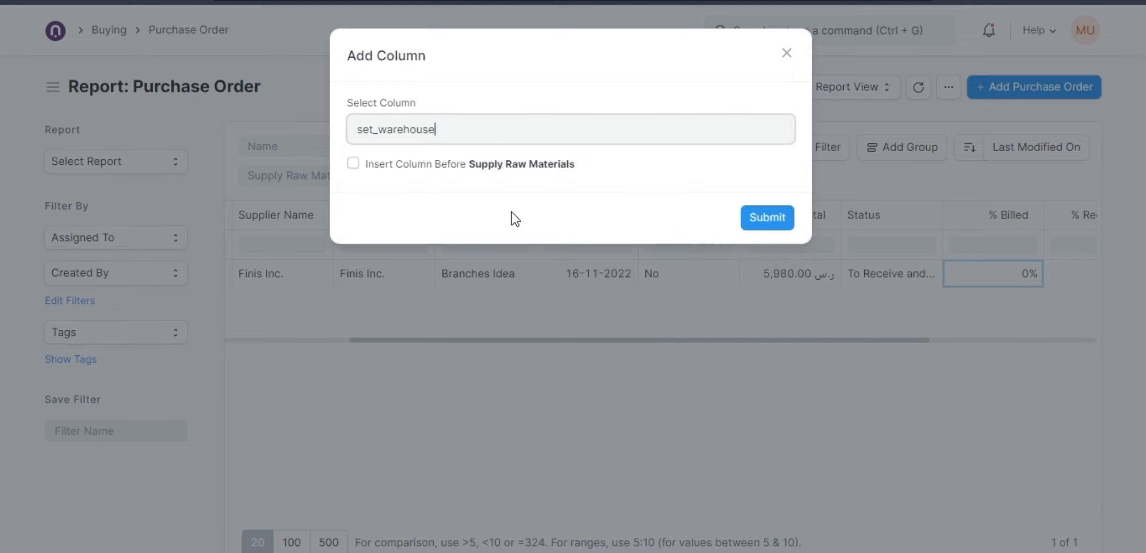
{"action": "left_click", "coordinate": [758, 225]}
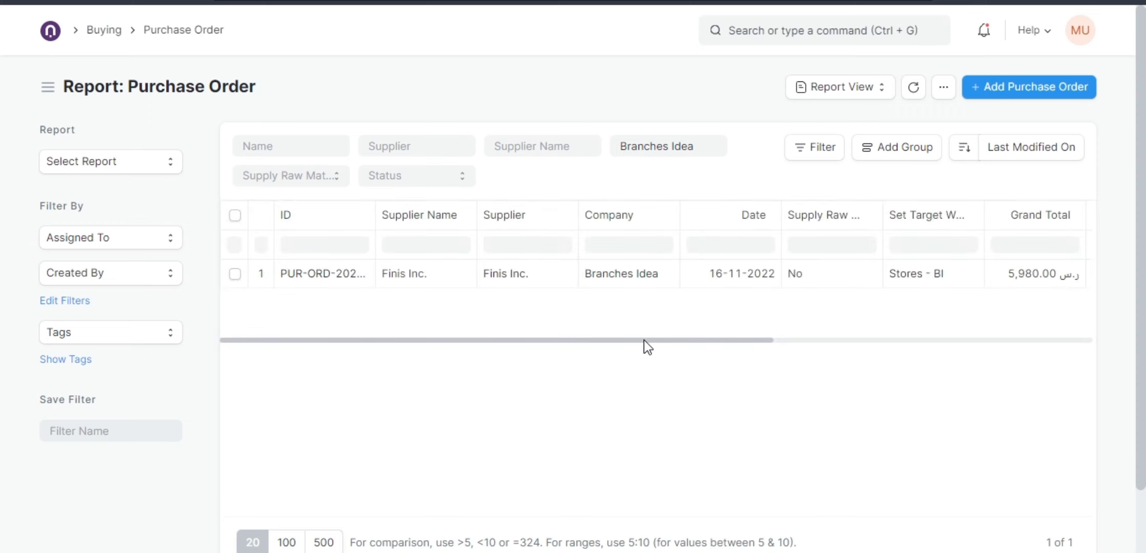
Widen the report's ID column again and return to the Purchase Order list view.
{"action": "left_click_drag", "start_coordinate": [639, 341], "coordinate": [604, 371]}
{"action": "left_click_drag", "start_coordinate": [375, 210], "coordinate": [427, 211]}
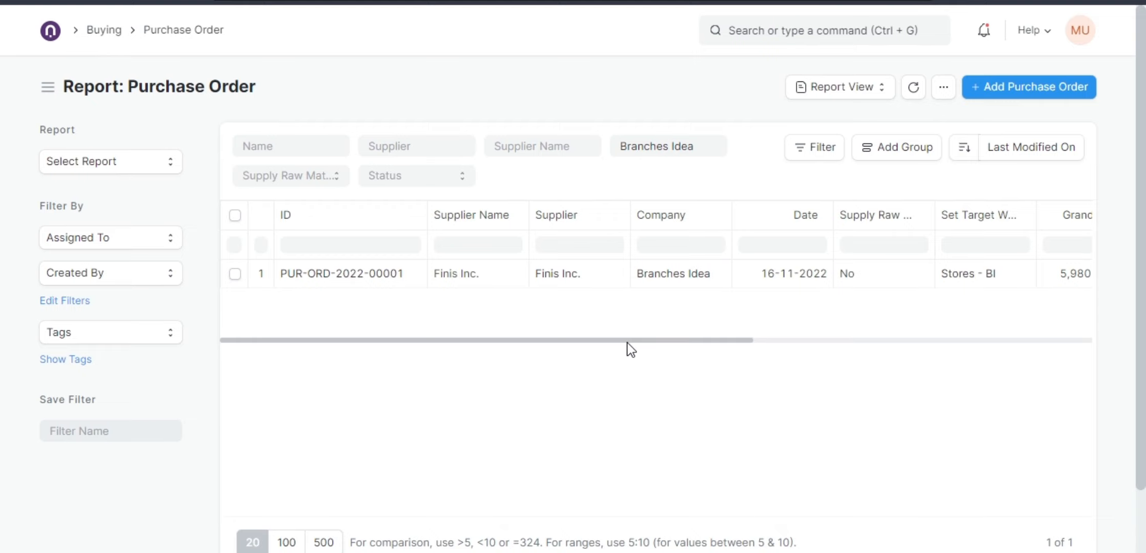
{"action": "left_click", "coordinate": [167, 31]}
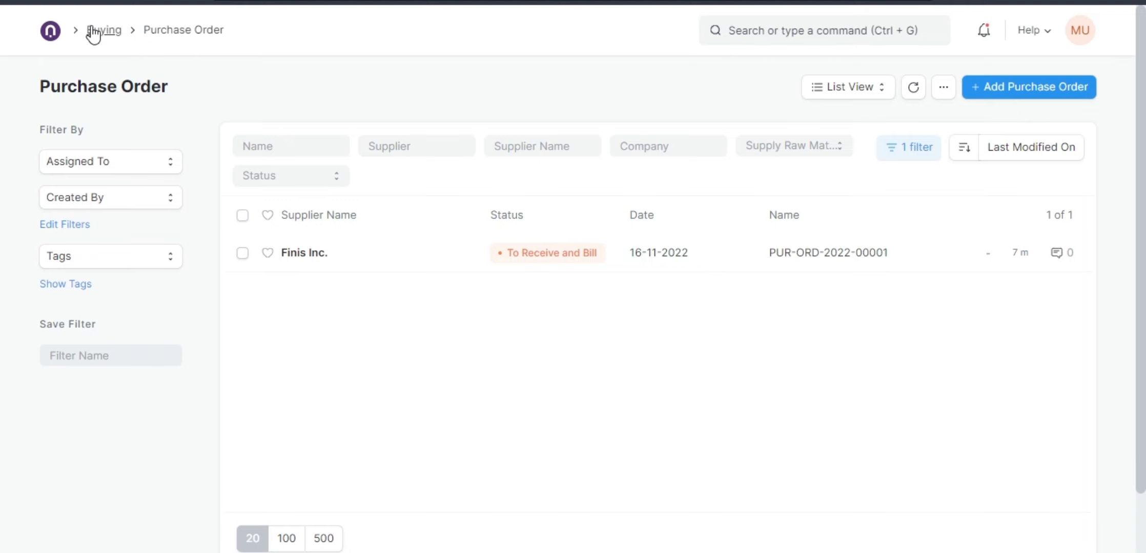
Start a new workflow named PO for the Purchase Order document type.
{"action": "left_click", "coordinate": [772, 36]}
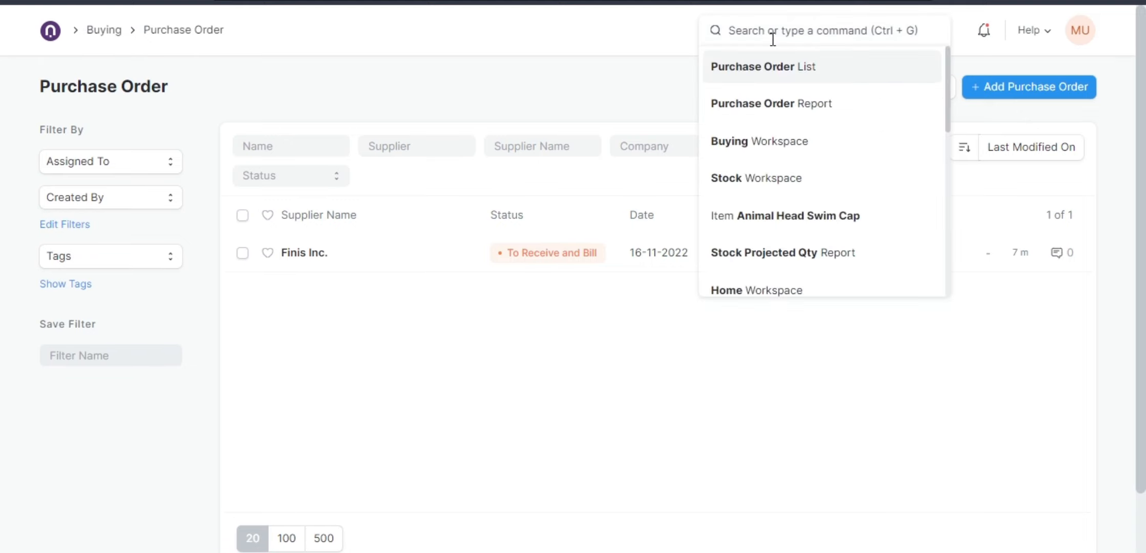
{"action": "type", "text": "work"}
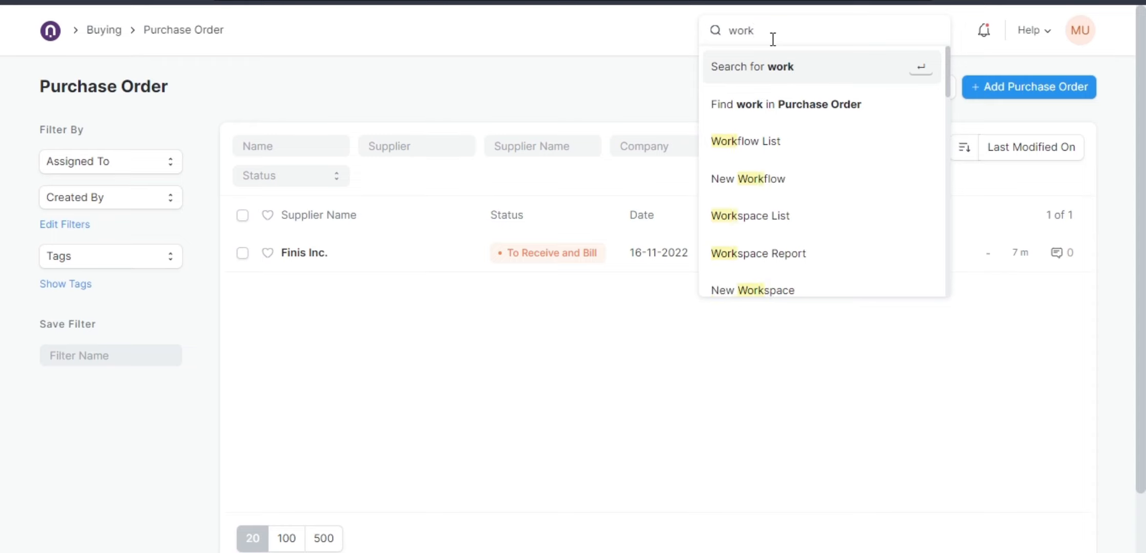
{"action": "left_click", "coordinate": [746, 149]}
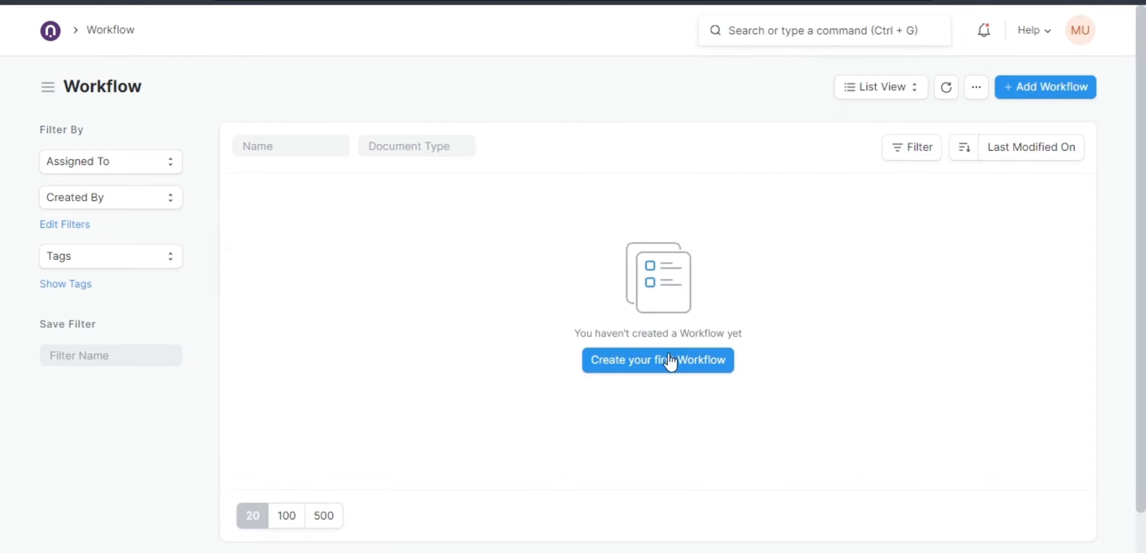
{"action": "left_click", "coordinate": [668, 361]}
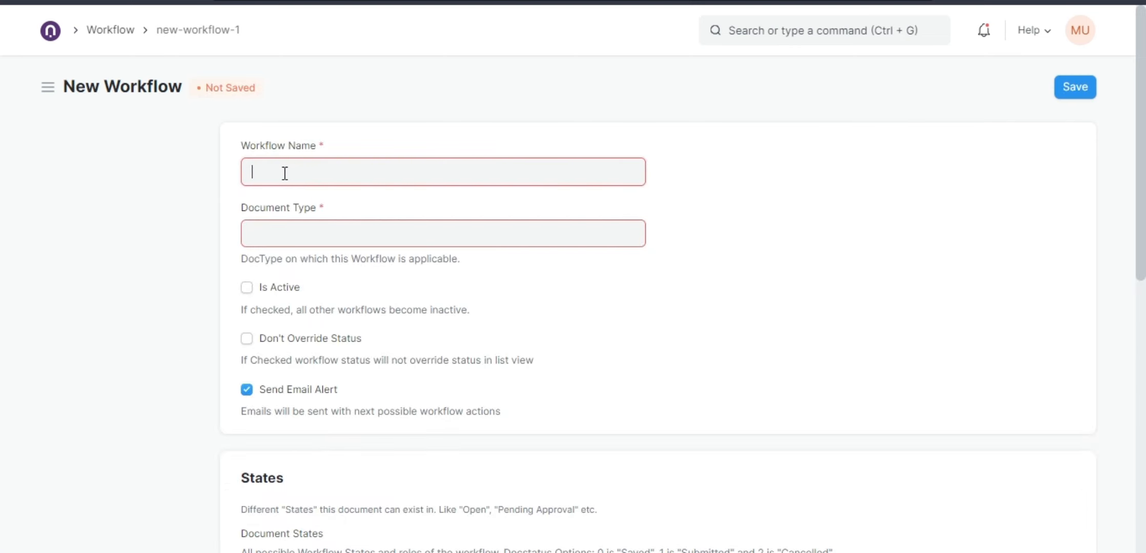
{"action": "type", "text": "PO"}
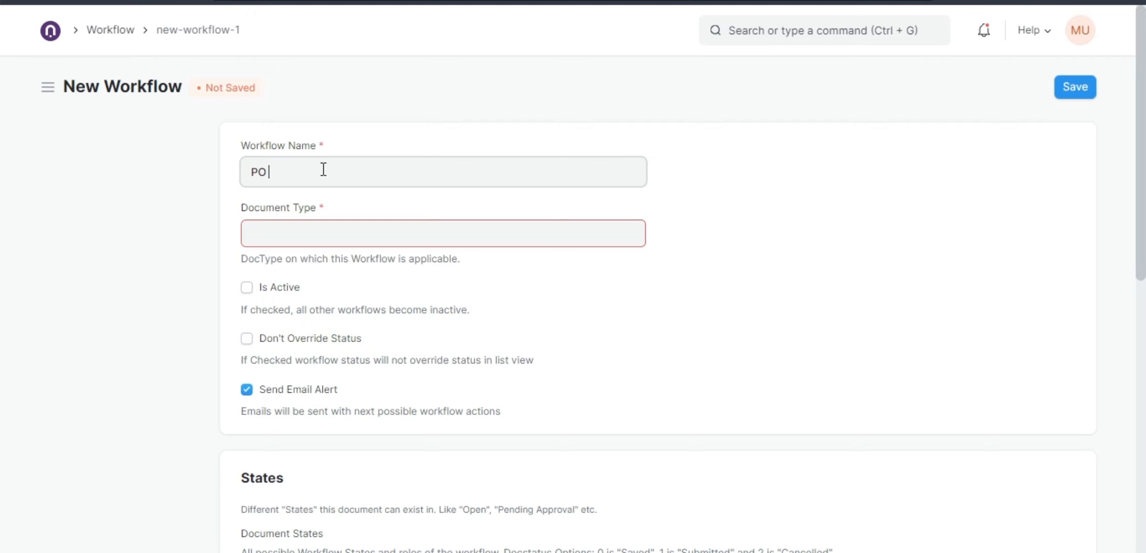
{"action": "left_click", "coordinate": [319, 229]}
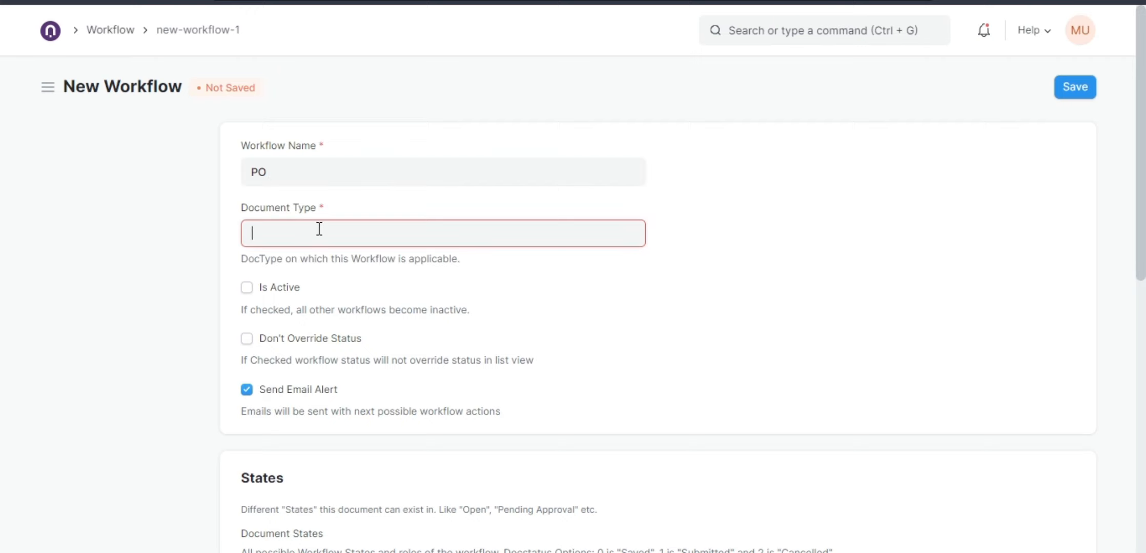
{"action": "type", "text": "purch"}
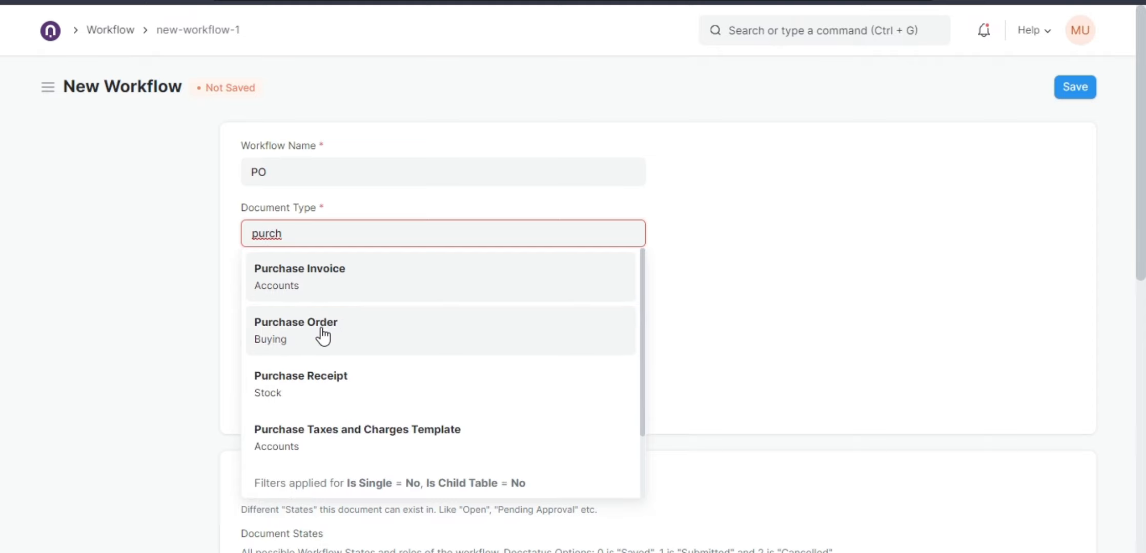
{"action": "left_click", "coordinate": [315, 334]}
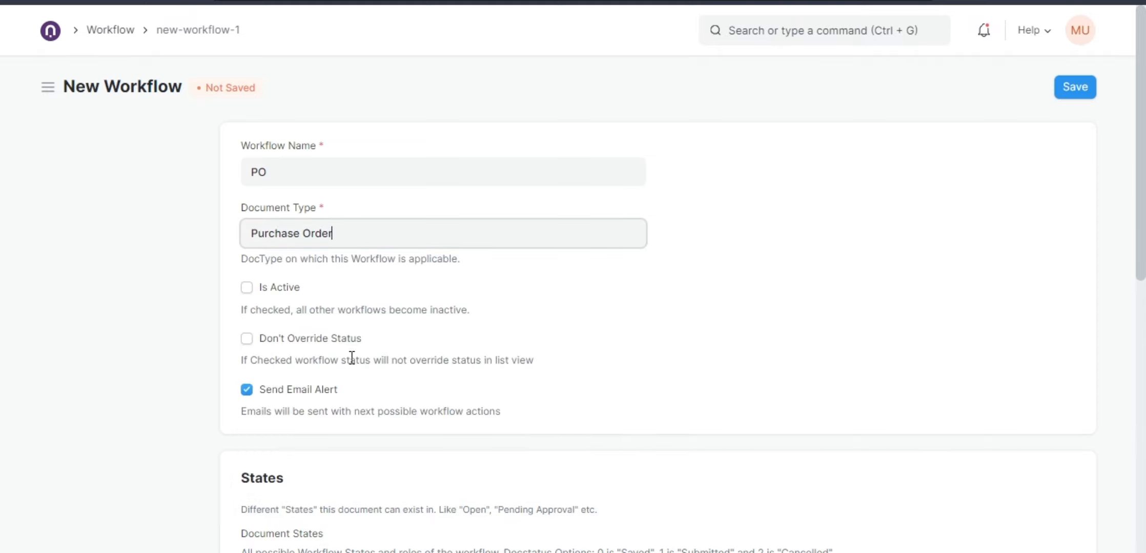
Set the first document state of the workflow to Approved with doc status 0.
{"action": "scroll", "coordinate": [352, 357], "scroll_direction": "down", "scroll_amount": 5}
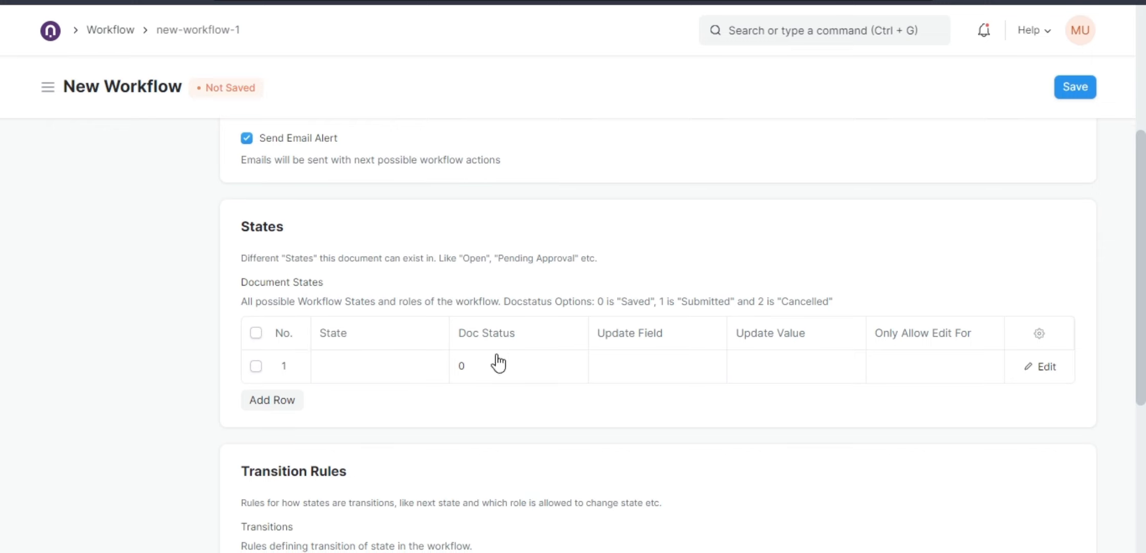
{"action": "scroll", "coordinate": [384, 376], "scroll_direction": "down", "scroll_amount": 2}
{"action": "left_click", "coordinate": [365, 283]}
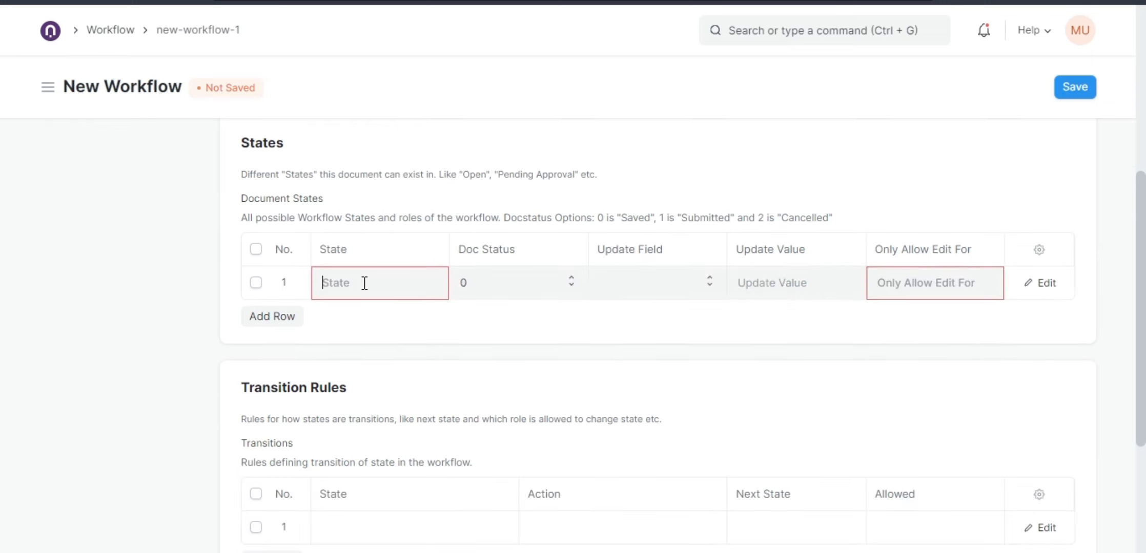
{"action": "left_click", "coordinate": [353, 286]}
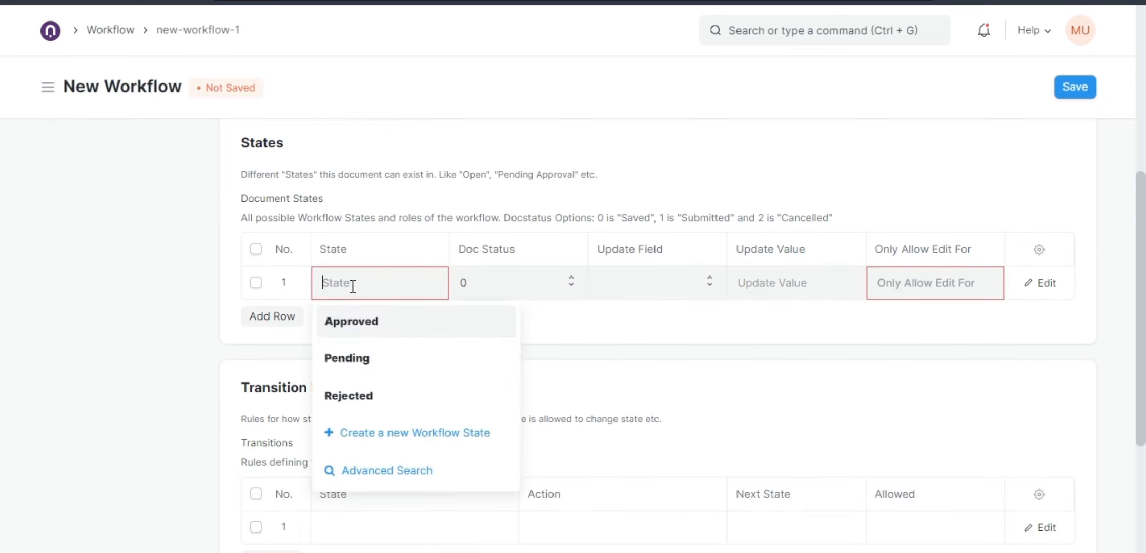
{"action": "left_click", "coordinate": [350, 322]}
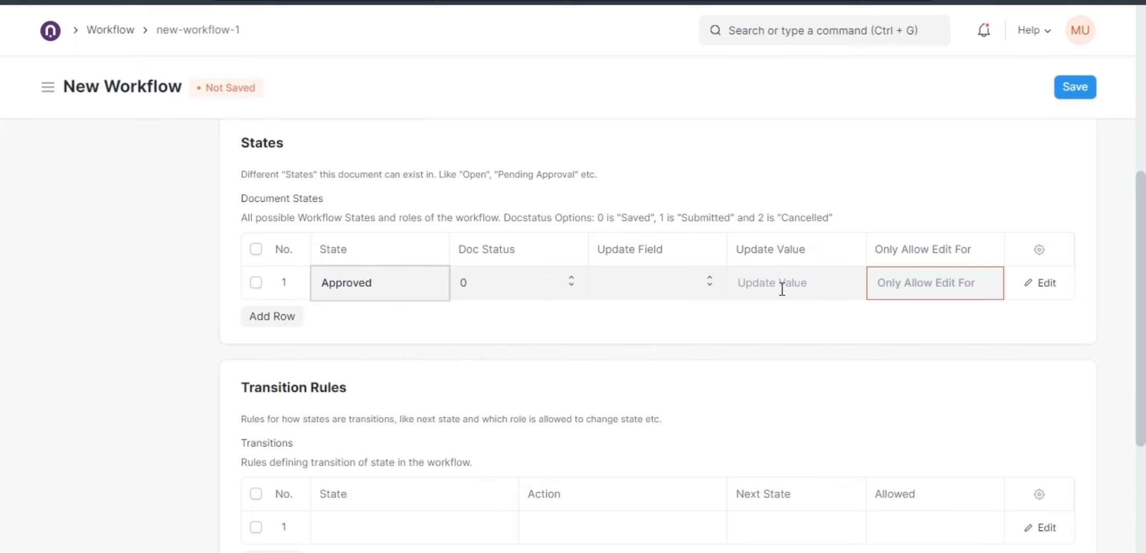
{"action": "left_click", "coordinate": [751, 288]}
{"action": "left_click", "coordinate": [614, 289]}
{"action": "left_click", "coordinate": [560, 293]}
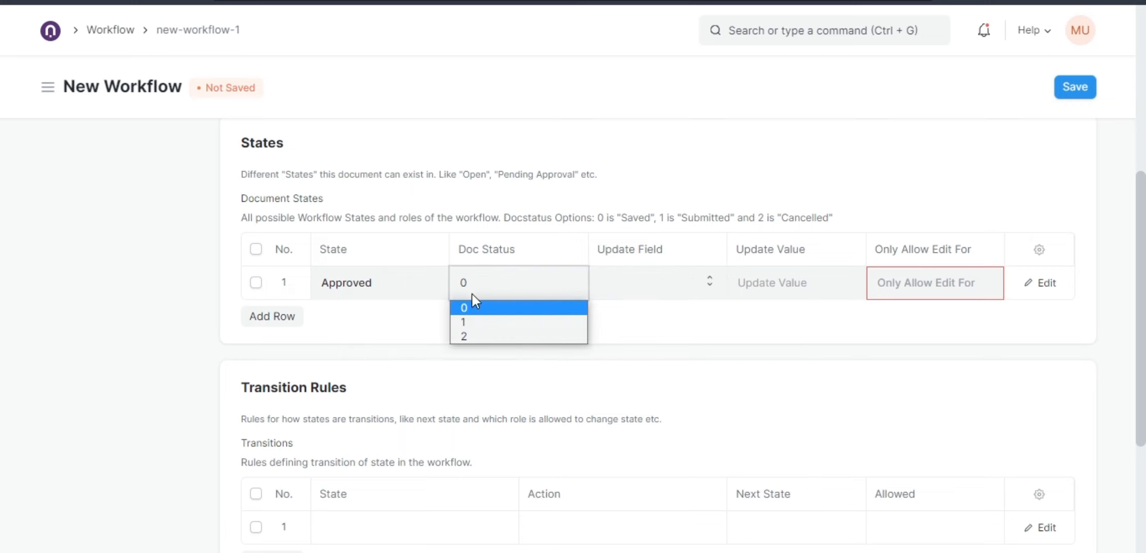
{"action": "left_click", "coordinate": [369, 296]}
Add a transition row and create a new workflow state named Pending witht Purchaser as its next state.
{"action": "scroll", "coordinate": [460, 343], "scroll_direction": "down", "scroll_amount": 3}
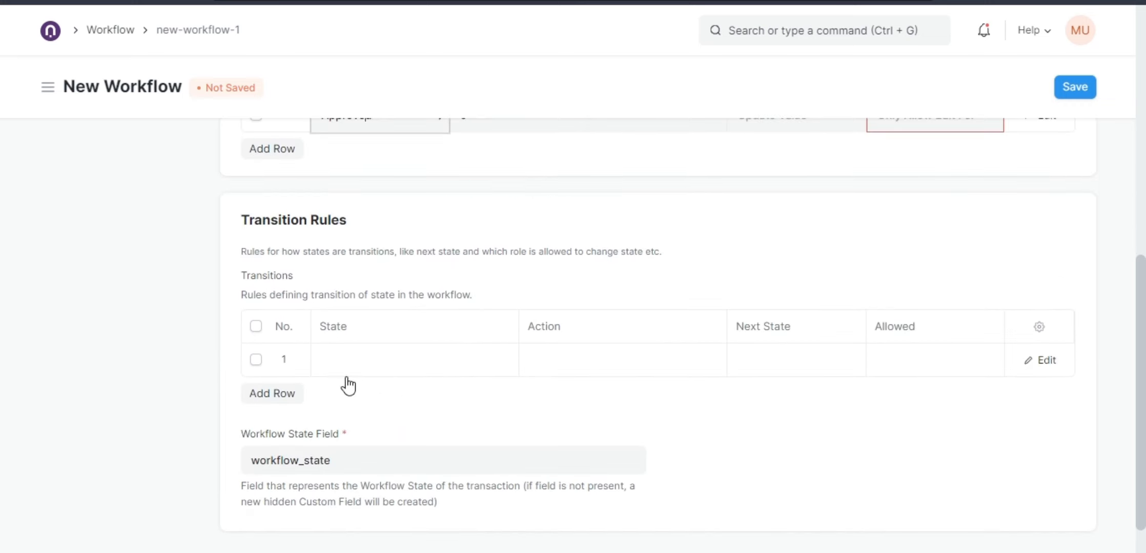
{"action": "left_click", "coordinate": [286, 397]}
{"action": "left_click", "coordinate": [361, 365]}
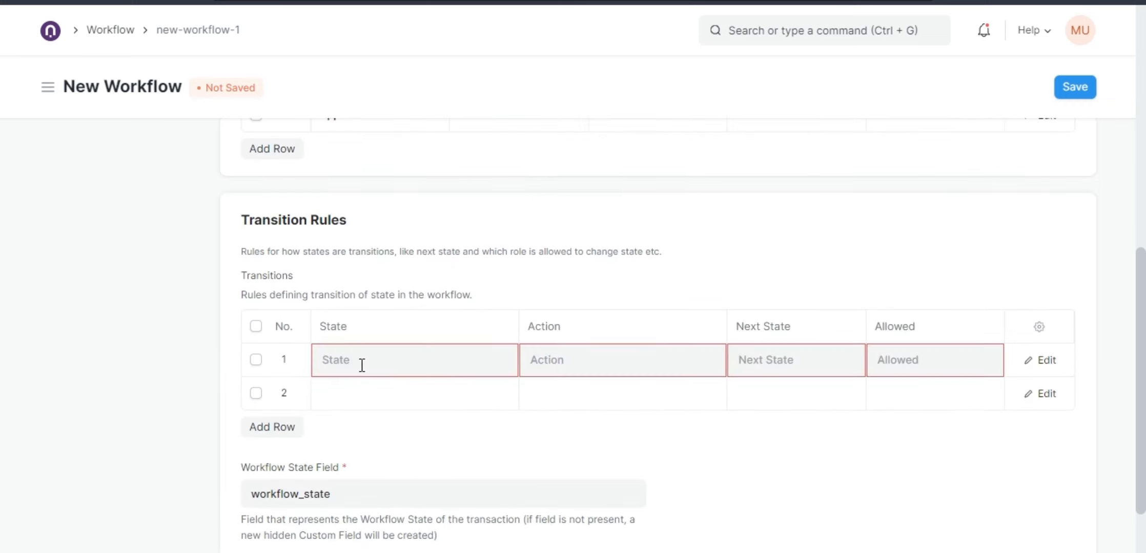
{"action": "scroll", "coordinate": [372, 361], "scroll_direction": "down", "scroll_amount": 2}
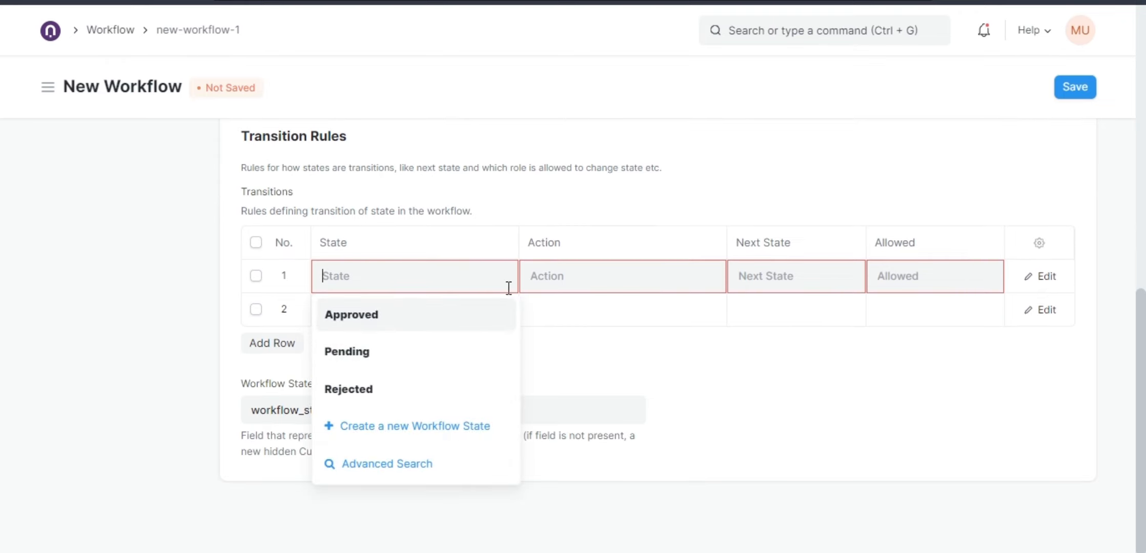
{"action": "left_click", "coordinate": [580, 284]}
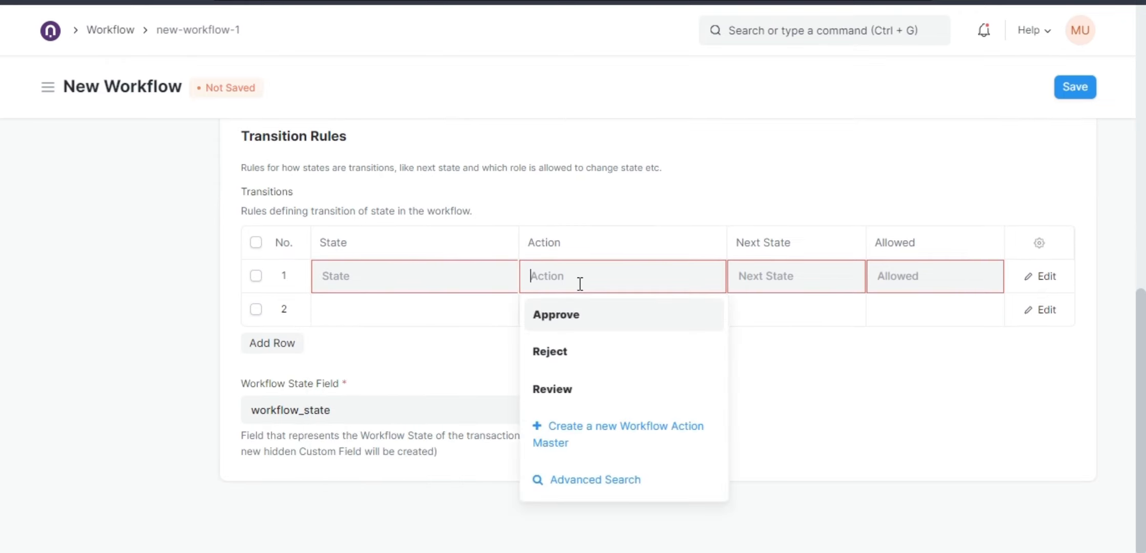
{"action": "left_click", "coordinate": [764, 285]}
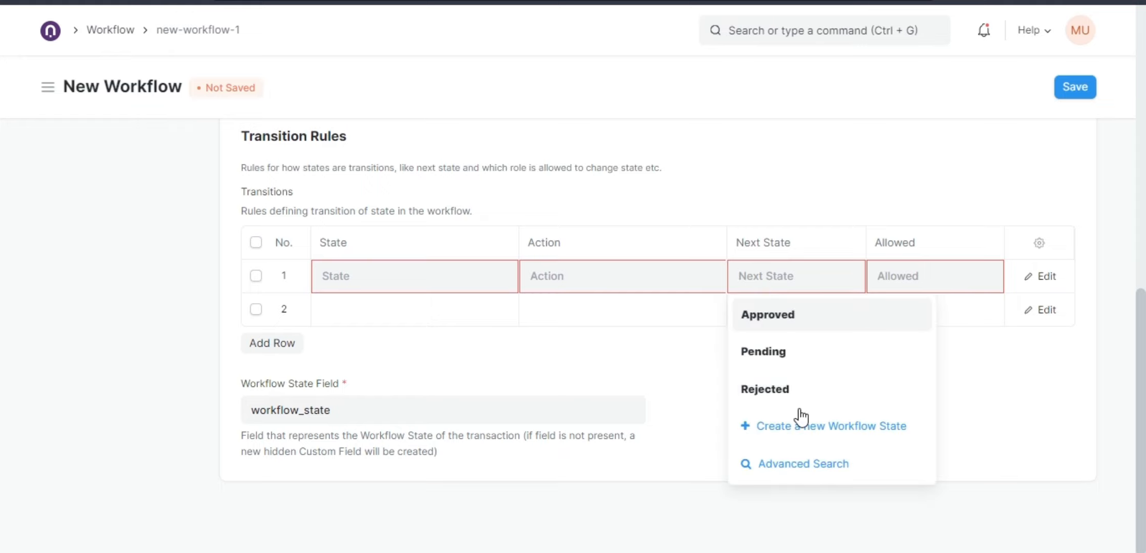
{"action": "left_click", "coordinate": [809, 427]}
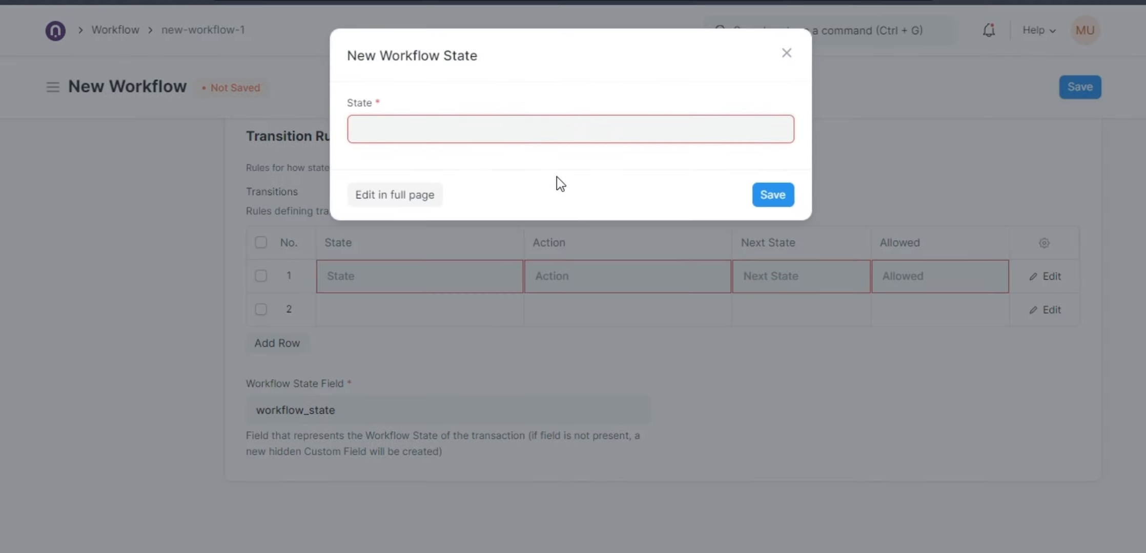
{"action": "type", "text": "Pen"}
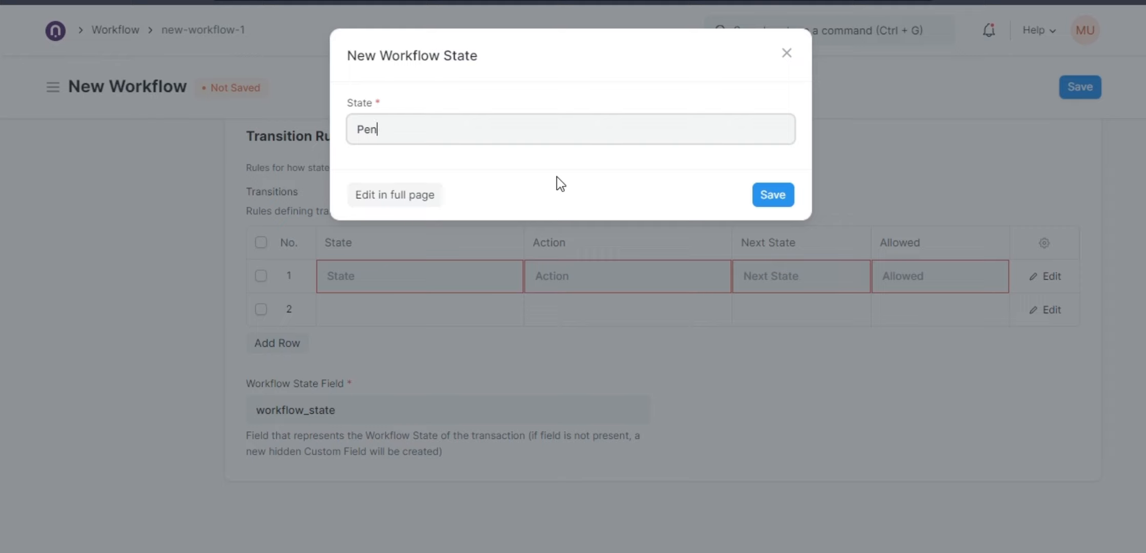
{"action": "type", "text": "ding"}
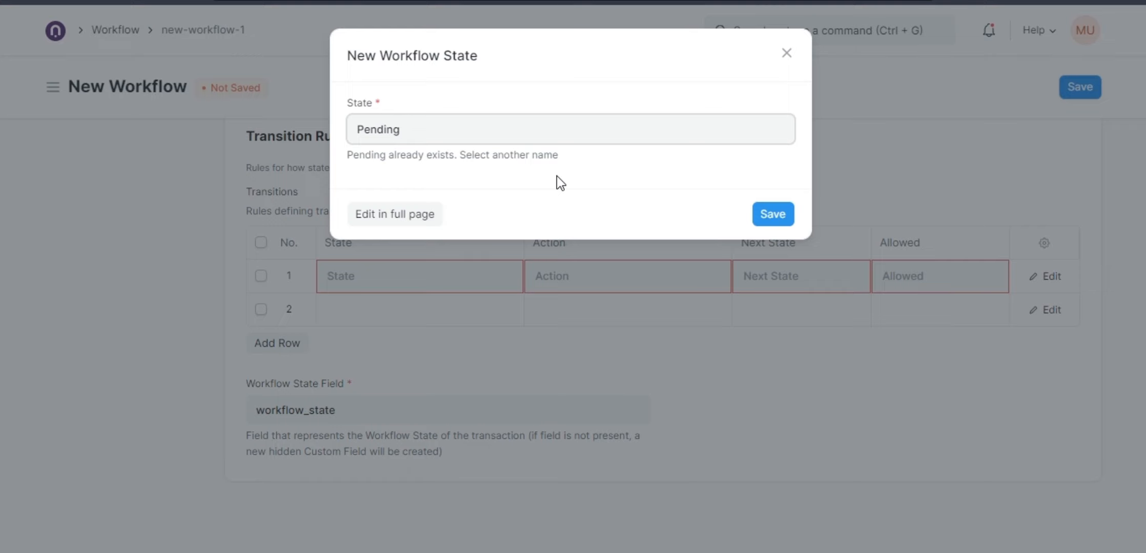
{"action": "type", "text": "witht "}
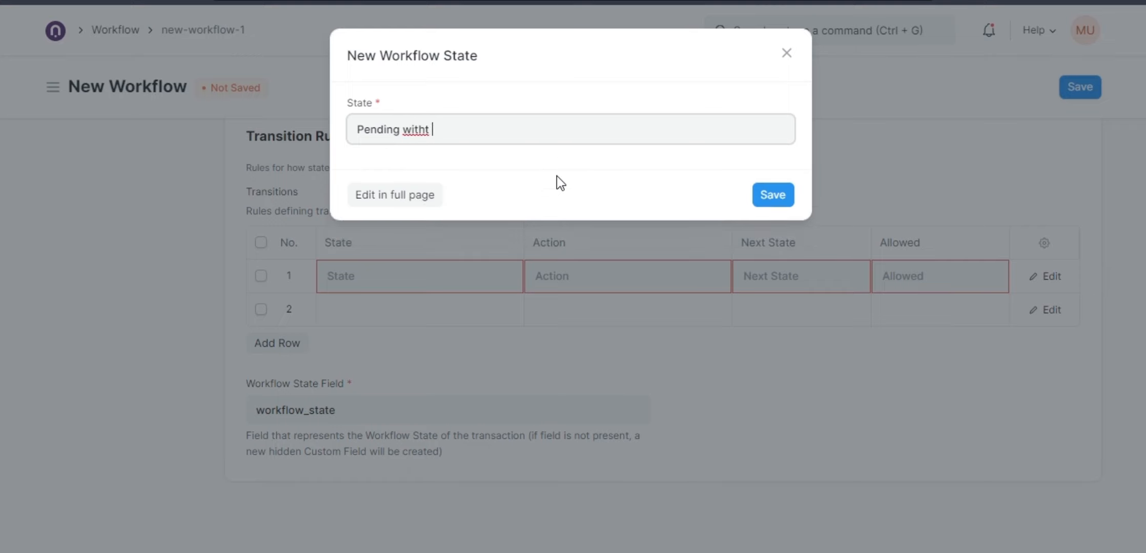
{"action": "type", "text": "Purchaser"}
{"action": "left_click", "coordinate": [773, 194]}
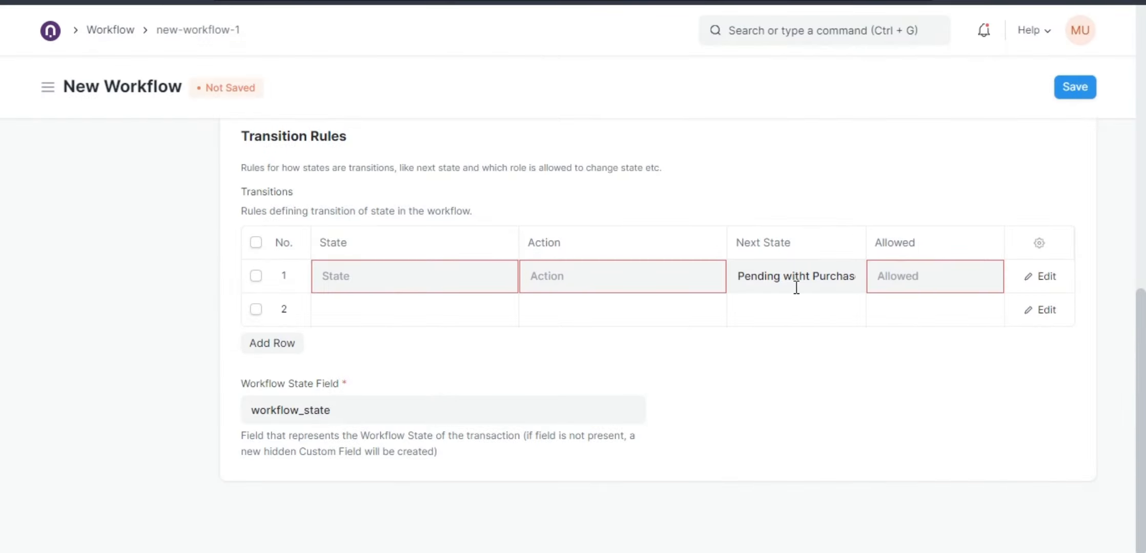
Set the first transition's state to Pending and its action to Review.
{"action": "left_click", "coordinate": [639, 278]}
{"action": "left_click", "coordinate": [431, 277]}
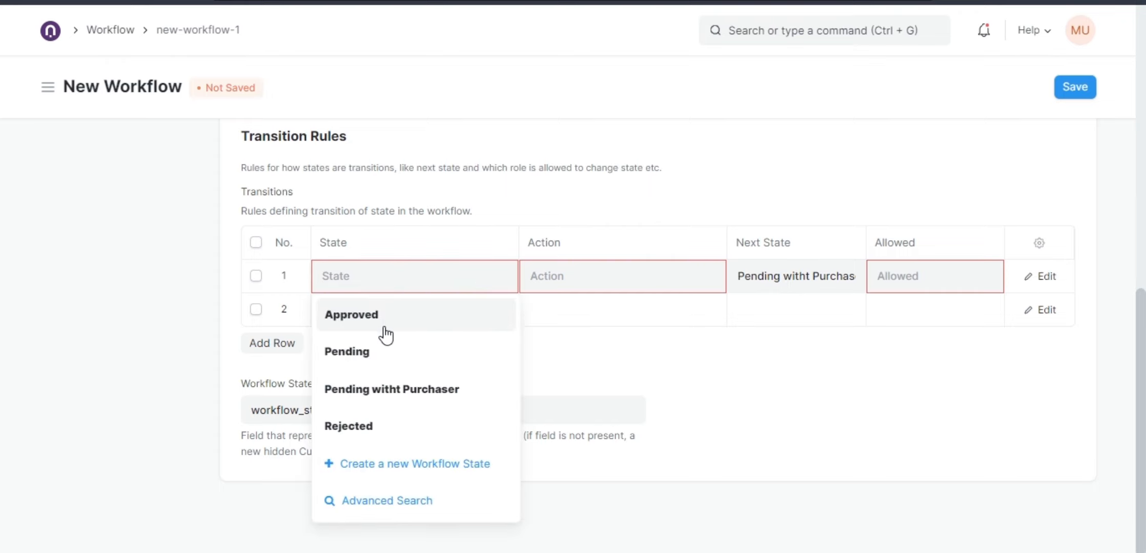
{"action": "left_click", "coordinate": [354, 352]}
{"action": "left_click", "coordinate": [582, 282]}
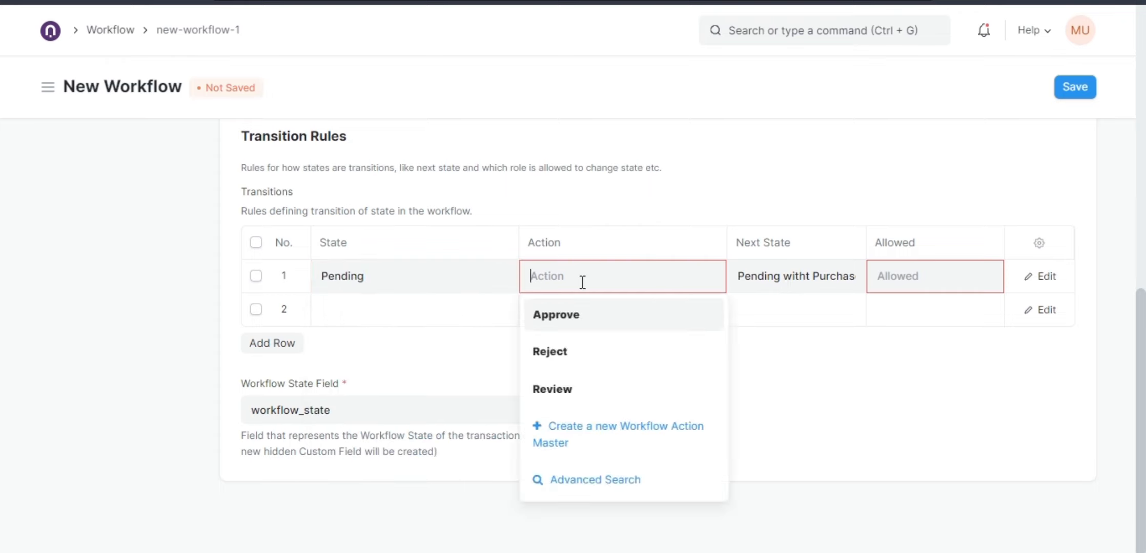
{"action": "left_click", "coordinate": [578, 388]}
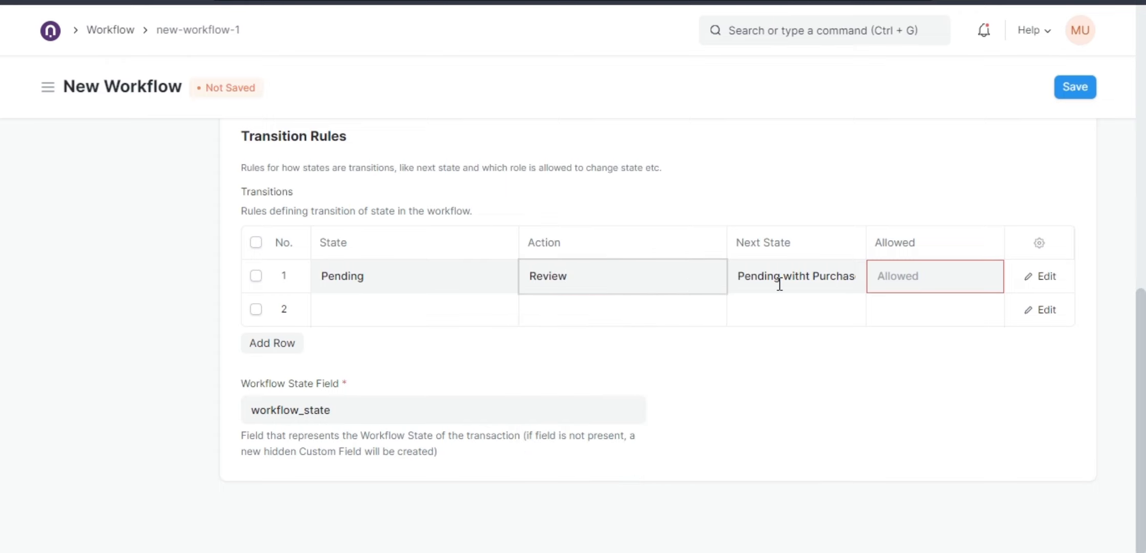
Leave the unsaved workflow and go back to the Purchase Order list.
{"action": "left_click", "coordinate": [739, 275]}
{"action": "left_click_drag", "start_coordinate": [738, 275], "coordinate": [861, 277]}
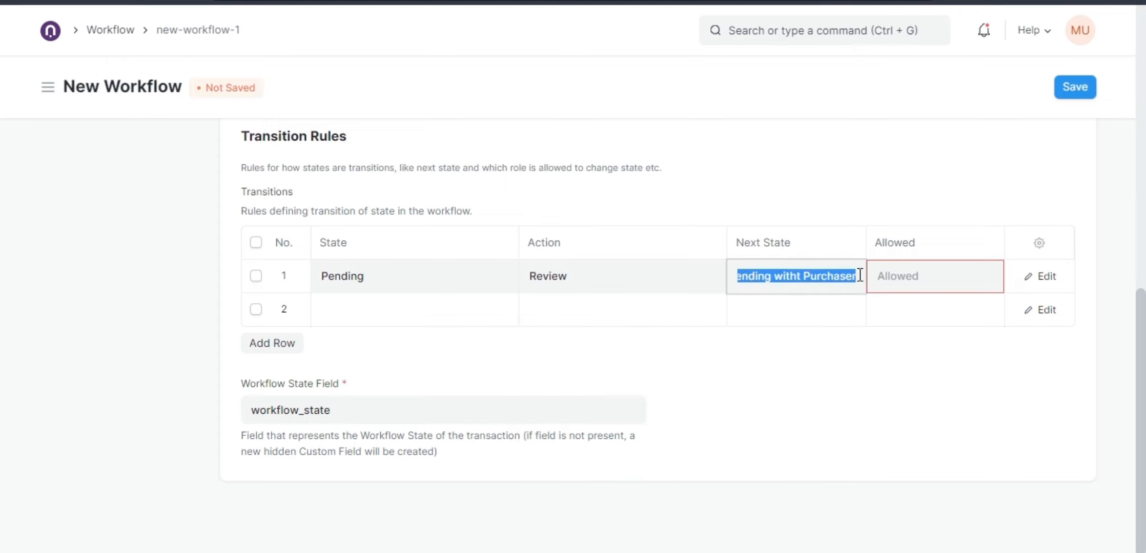
{"action": "left_click", "coordinate": [74, 31]}
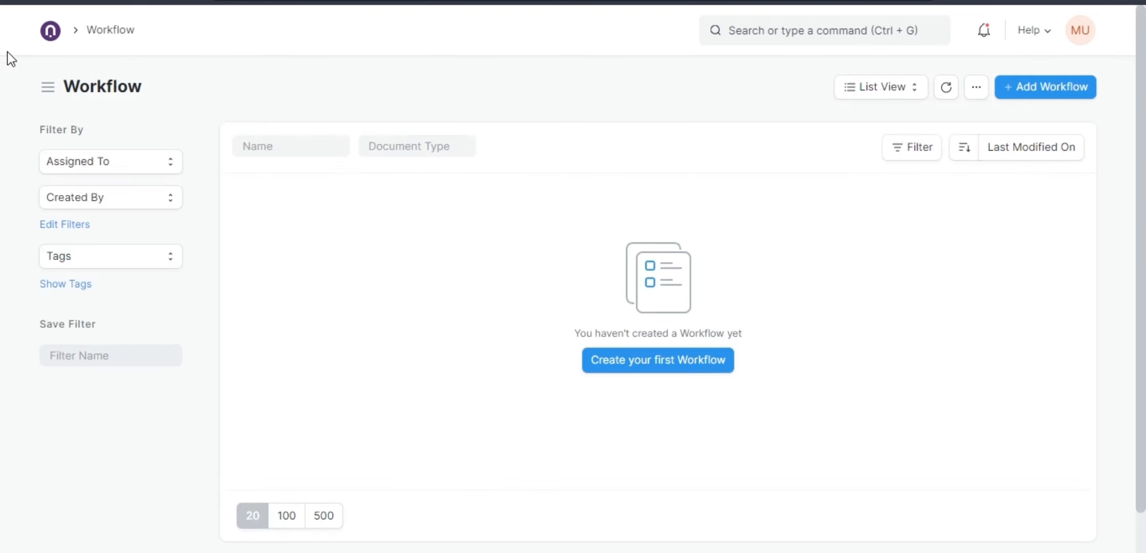
{"action": "left_click", "coordinate": [30, 6]}
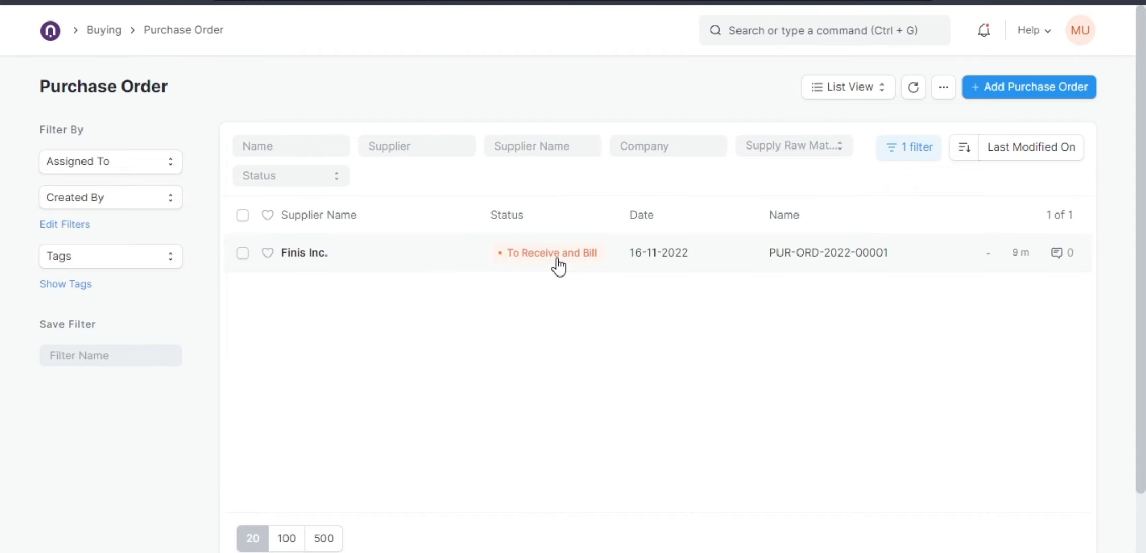
Remove the applied filter from the Purchase Order list.
{"action": "left_click", "coordinate": [899, 156]}
{"action": "left_click", "coordinate": [885, 275]}
{"action": "left_click", "coordinate": [587, 108]}
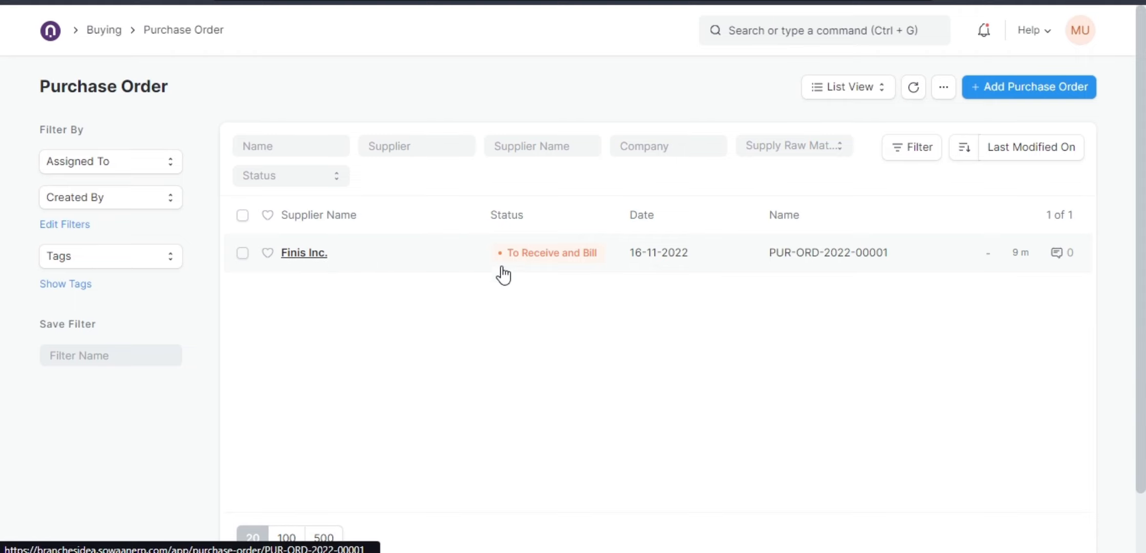
Open the Finis Inc. purchase order and review its items, taxes, totals and payment terms.
{"action": "left_click", "coordinate": [370, 272]}
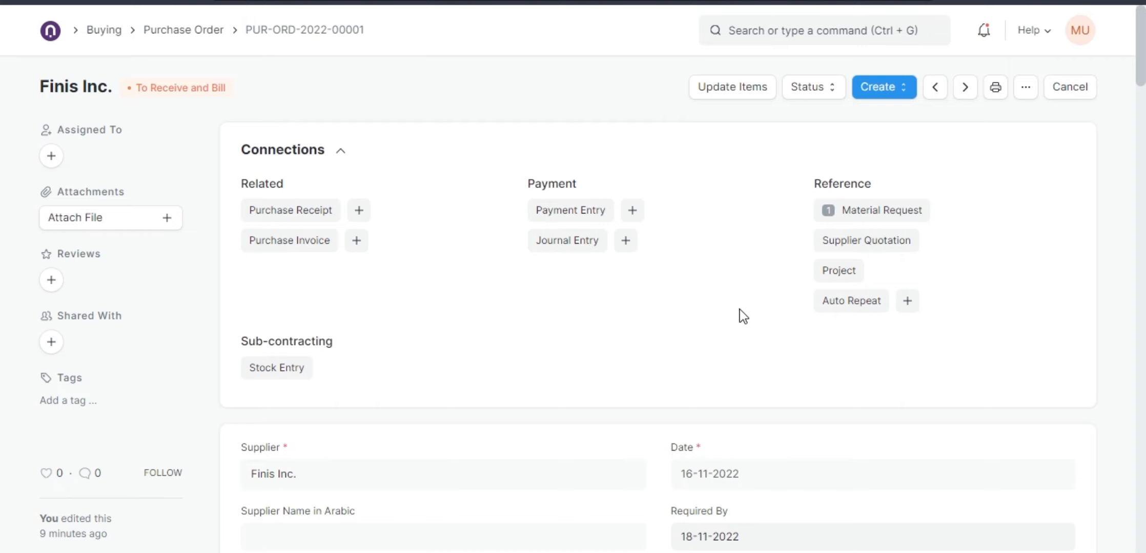
{"action": "scroll", "coordinate": [780, 266], "scroll_direction": "down", "scroll_amount": 10}
{"action": "scroll", "coordinate": [581, 280], "scroll_direction": "down", "scroll_amount": 6}
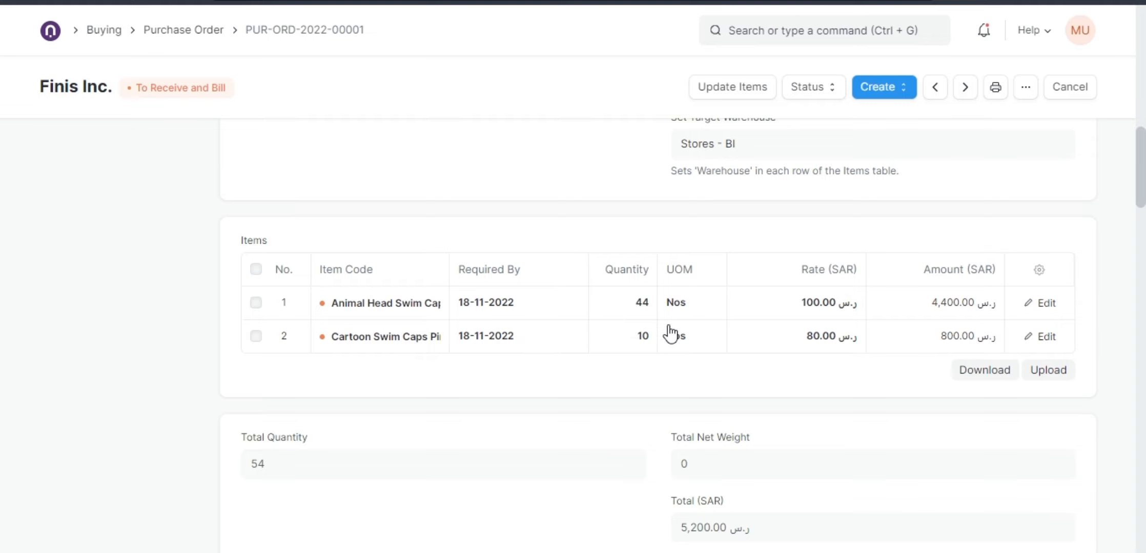
{"action": "scroll", "coordinate": [456, 330], "scroll_direction": "down", "scroll_amount": 6}
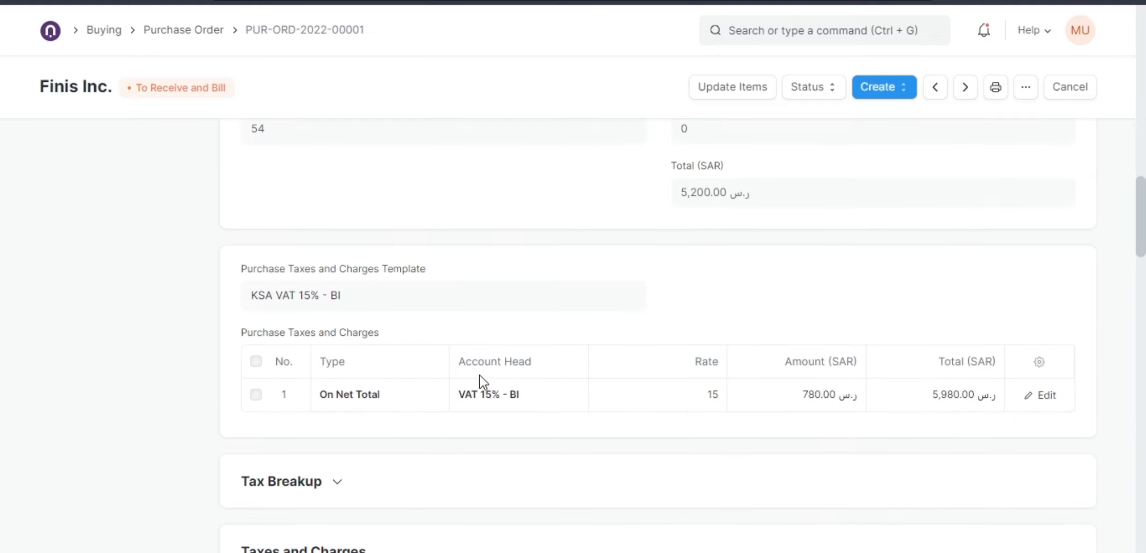
{"action": "scroll", "coordinate": [634, 346], "scroll_direction": "down", "scroll_amount": 10}
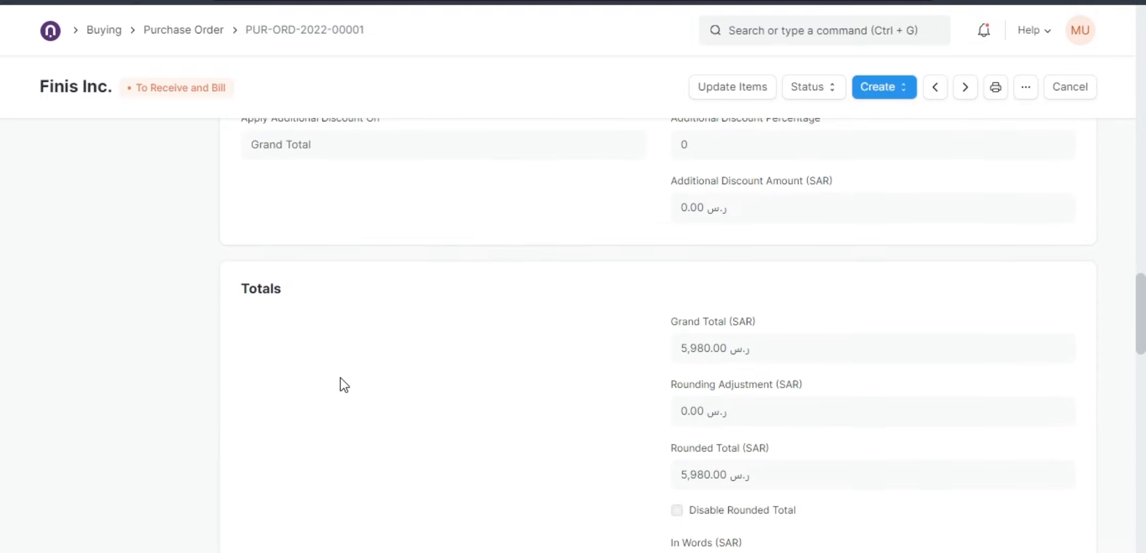
{"action": "scroll", "coordinate": [389, 386], "scroll_direction": "down", "scroll_amount": 5}
{"action": "left_click", "coordinate": [314, 304]}
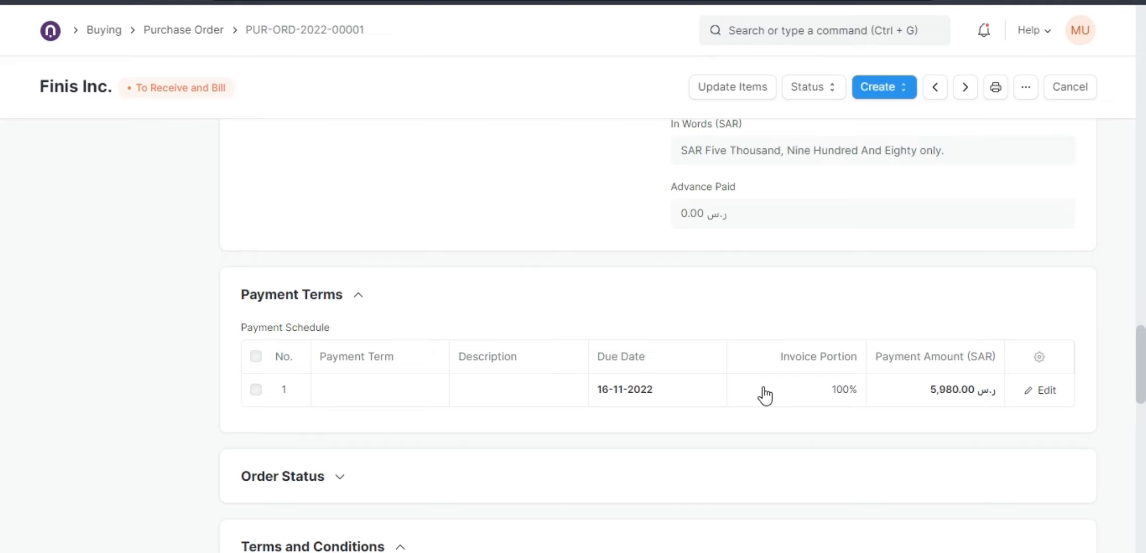
Scroll back up through the purchase order and view the follow-up documents it can create.
{"action": "scroll", "coordinate": [194, 166], "scroll_direction": "up", "scroll_amount": 8}
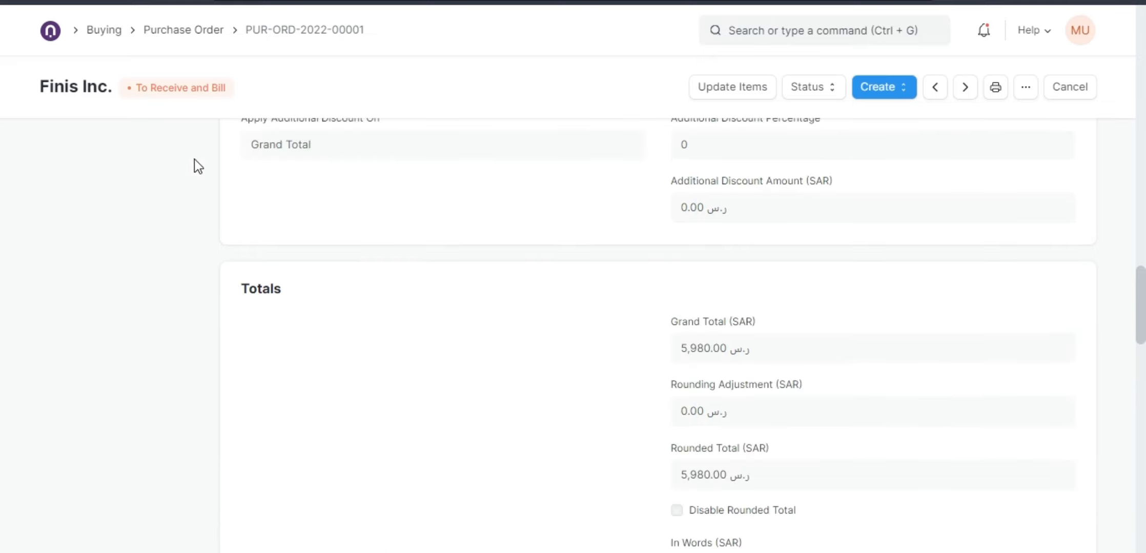
{"action": "scroll", "coordinate": [484, 302], "scroll_direction": "up", "scroll_amount": 1}
{"action": "scroll", "coordinate": [486, 314], "scroll_direction": "up", "scroll_amount": 8}
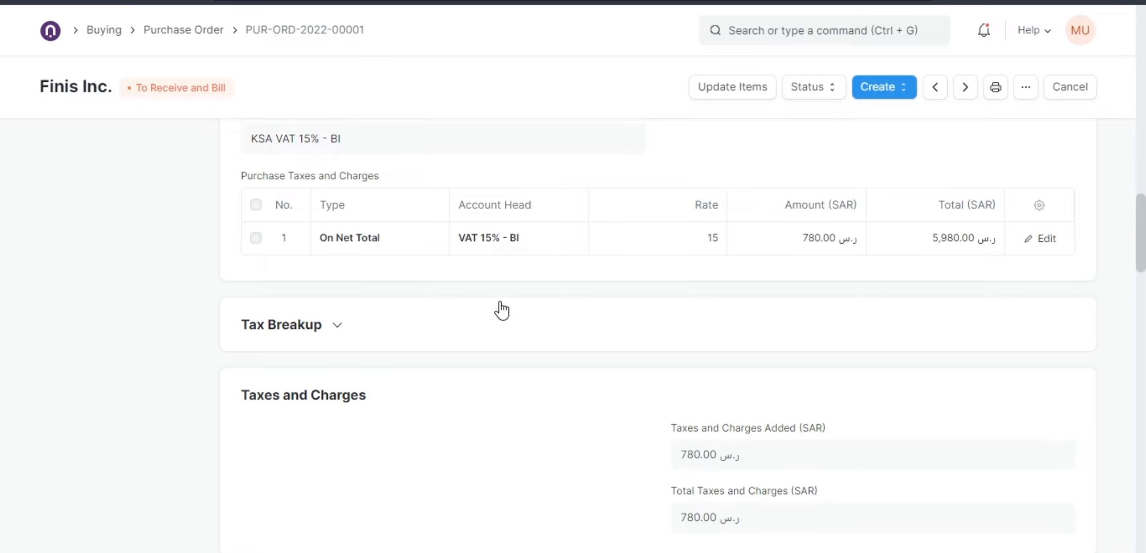
{"action": "scroll", "coordinate": [500, 301], "scroll_direction": "up", "scroll_amount": 5}
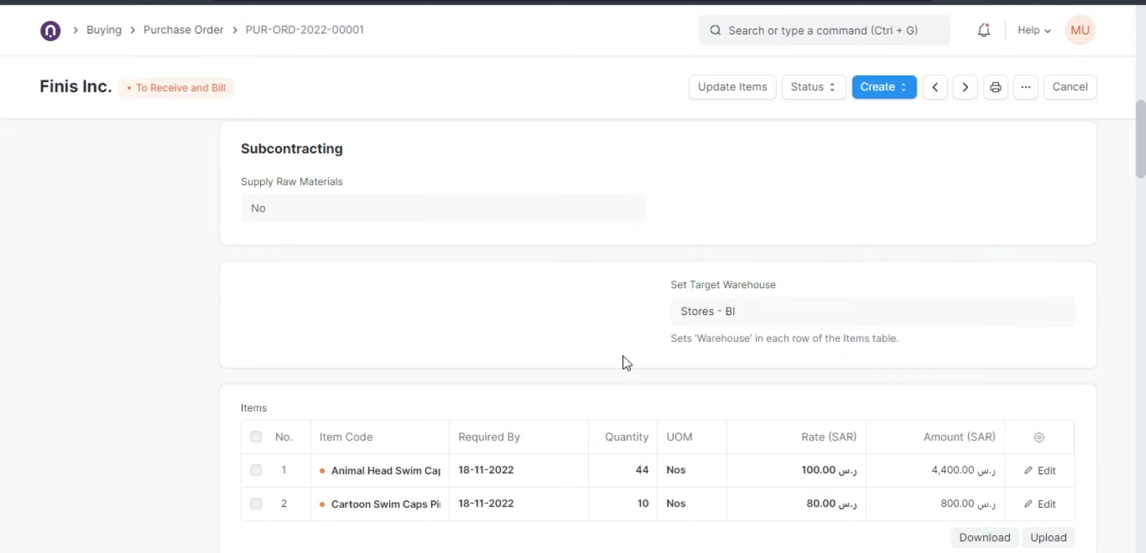
{"action": "scroll", "coordinate": [623, 356], "scroll_direction": "up", "scroll_amount": 3}
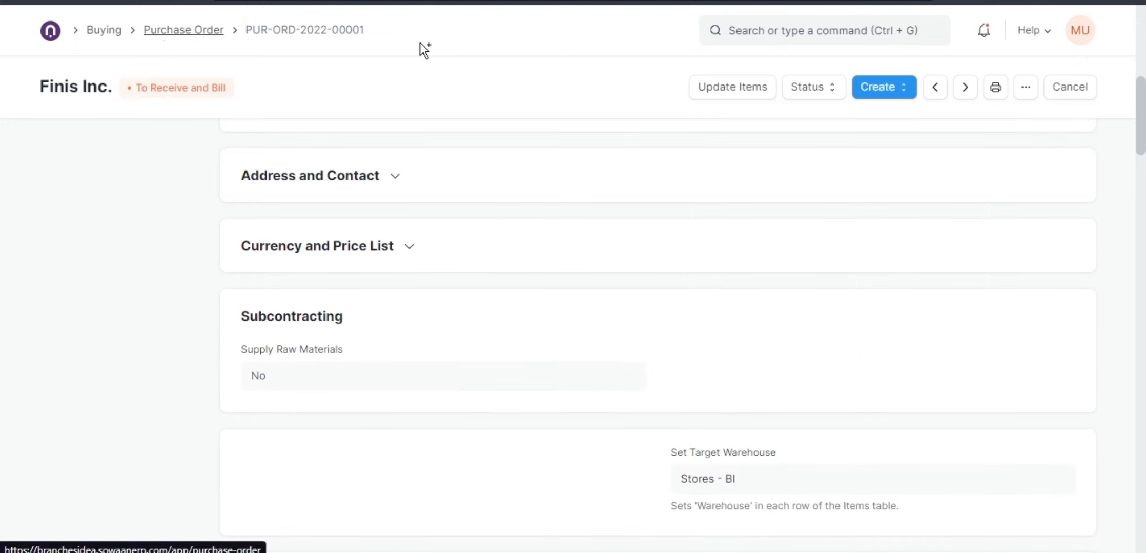
{"action": "left_click", "coordinate": [891, 94]}
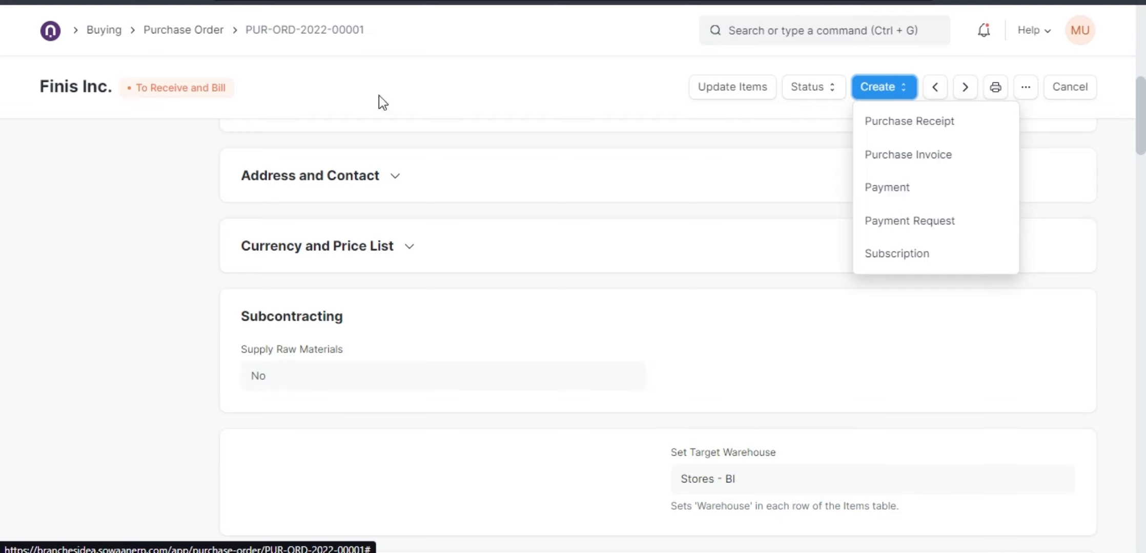
Open the Purchase Order list from the Buying workspace and clear its status filter.
{"action": "left_click", "coordinate": [105, 31]}
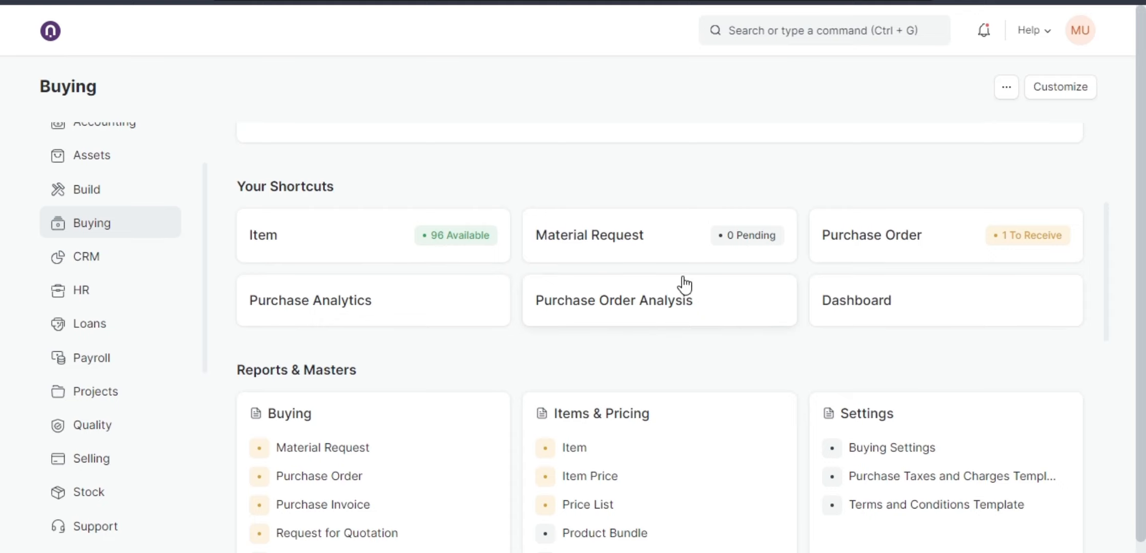
{"action": "scroll", "coordinate": [684, 285], "scroll_direction": "up", "scroll_amount": 5}
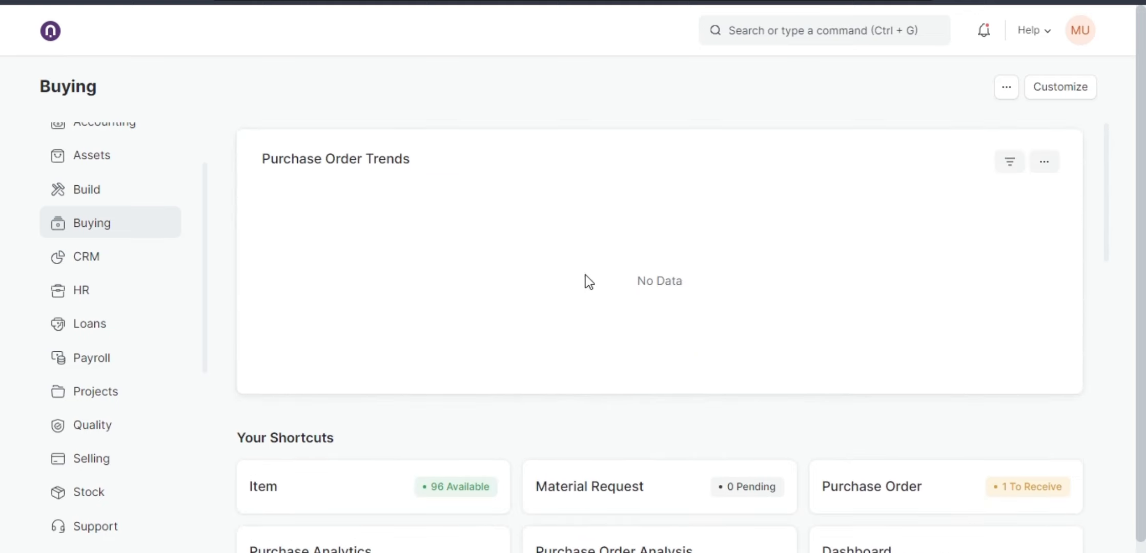
{"action": "scroll", "coordinate": [584, 275], "scroll_direction": "down", "scroll_amount": 3}
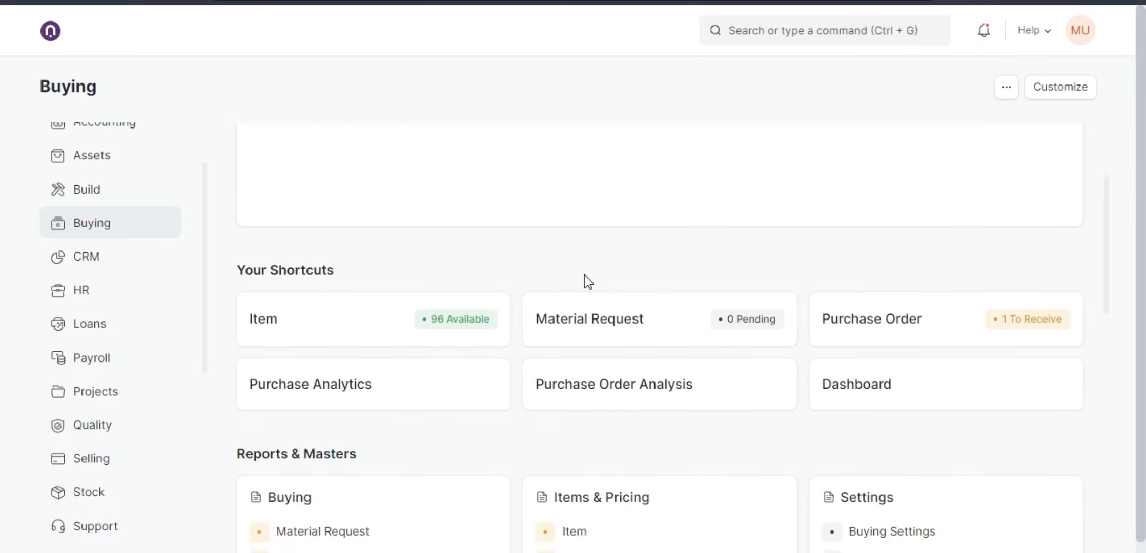
{"action": "scroll", "coordinate": [585, 274], "scroll_direction": "down", "scroll_amount": 2}
{"action": "left_click", "coordinate": [843, 253]}
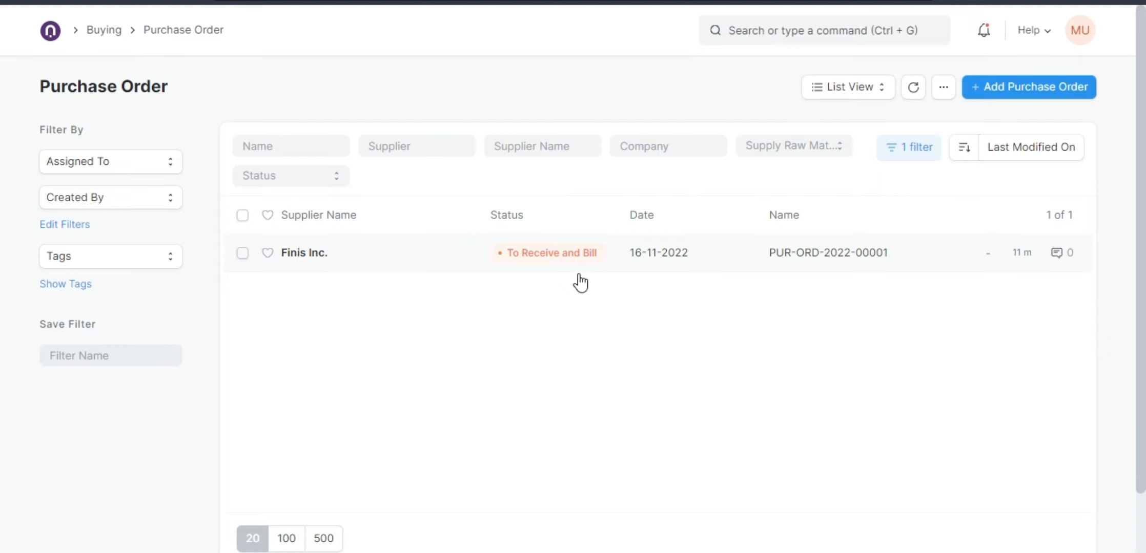
{"action": "left_click", "coordinate": [894, 152]}
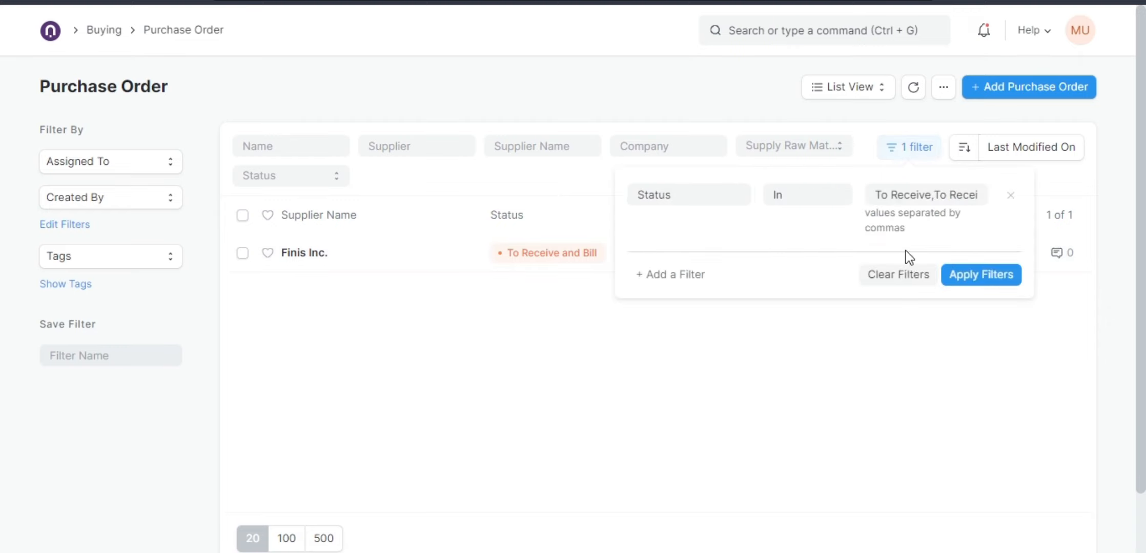
{"action": "left_click", "coordinate": [906, 280]}
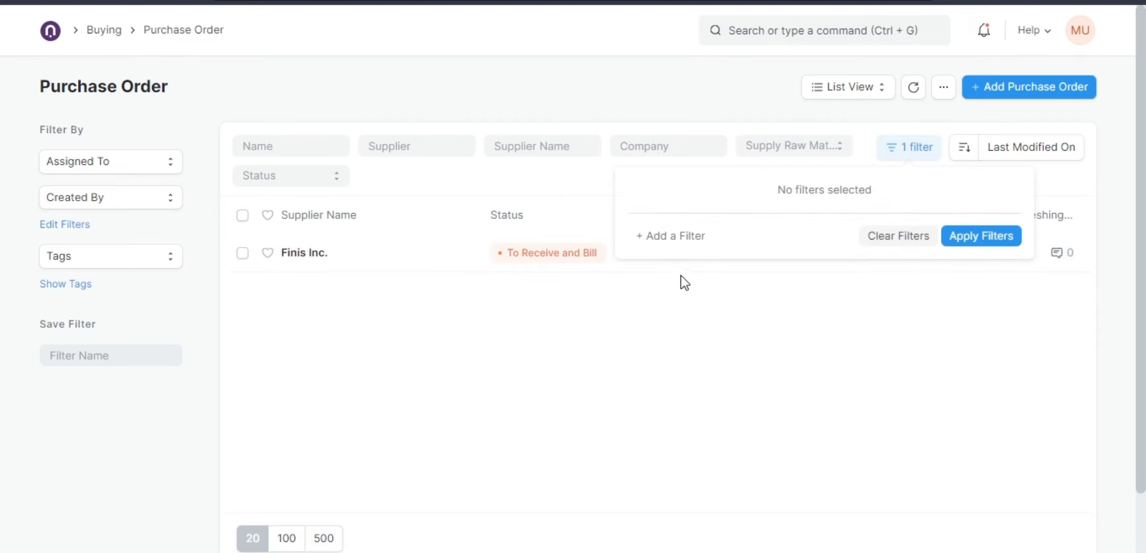
{"action": "left_click", "coordinate": [545, 108]}
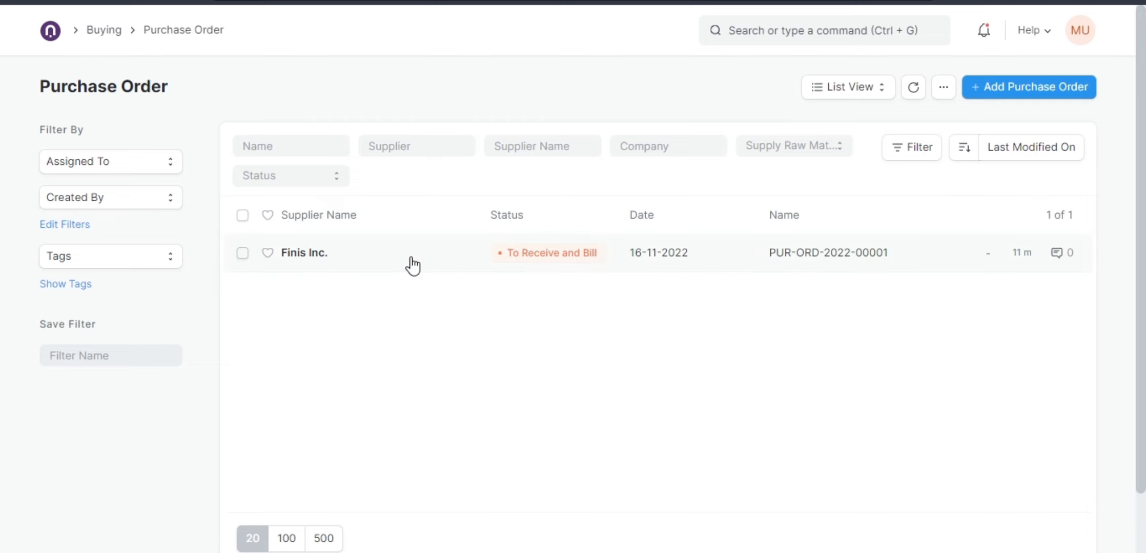
Reopen the Finis Inc. purchase order and expand its Payment Terms schedule.
{"action": "left_click", "coordinate": [370, 261]}
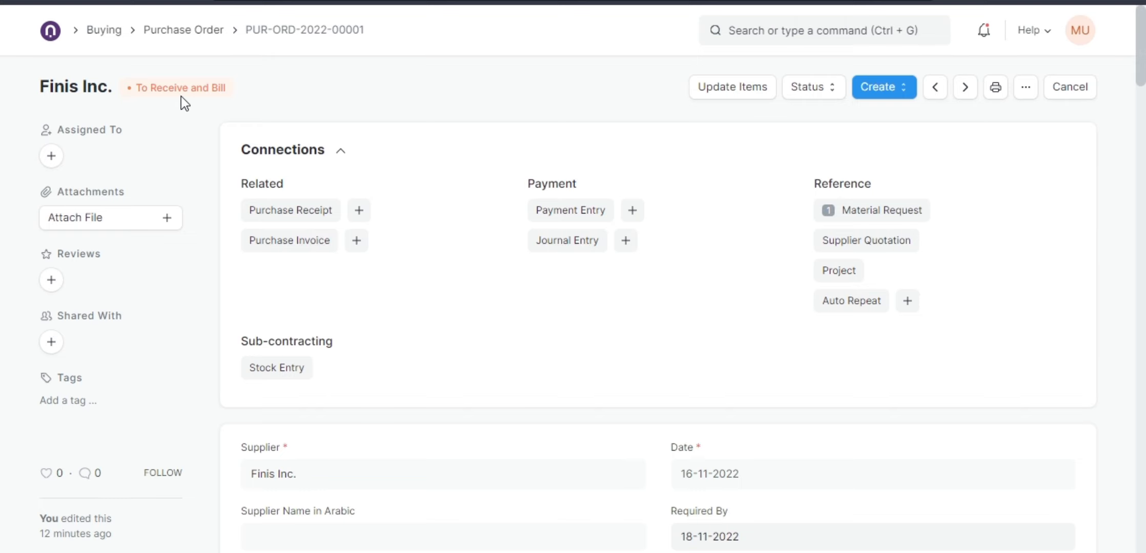
{"action": "left_click", "coordinate": [185, 32]}
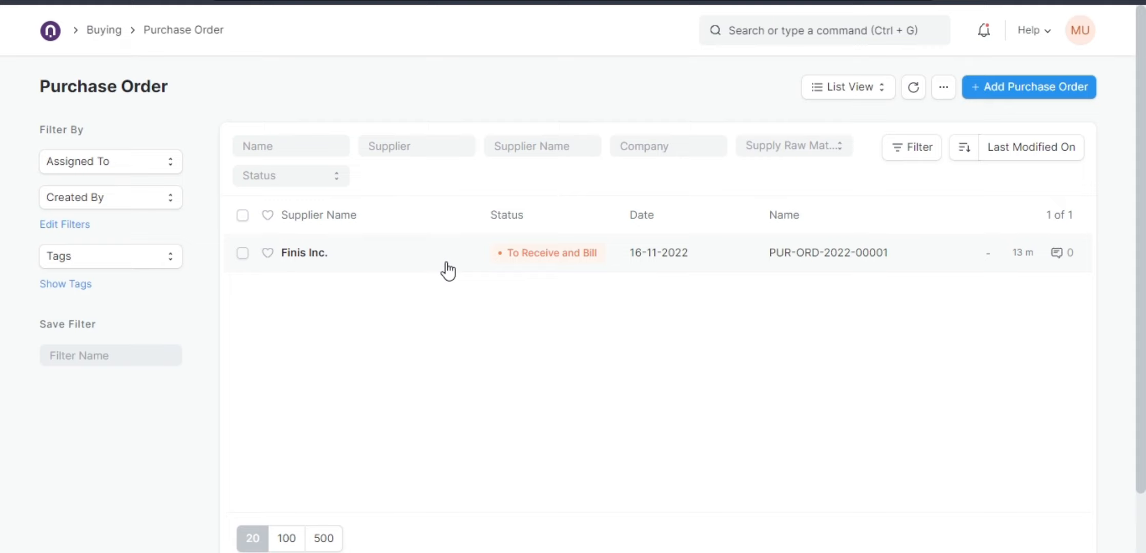
{"action": "left_click", "coordinate": [496, 263]}
{"action": "scroll", "coordinate": [549, 358], "scroll_direction": "down", "scroll_amount": 20}
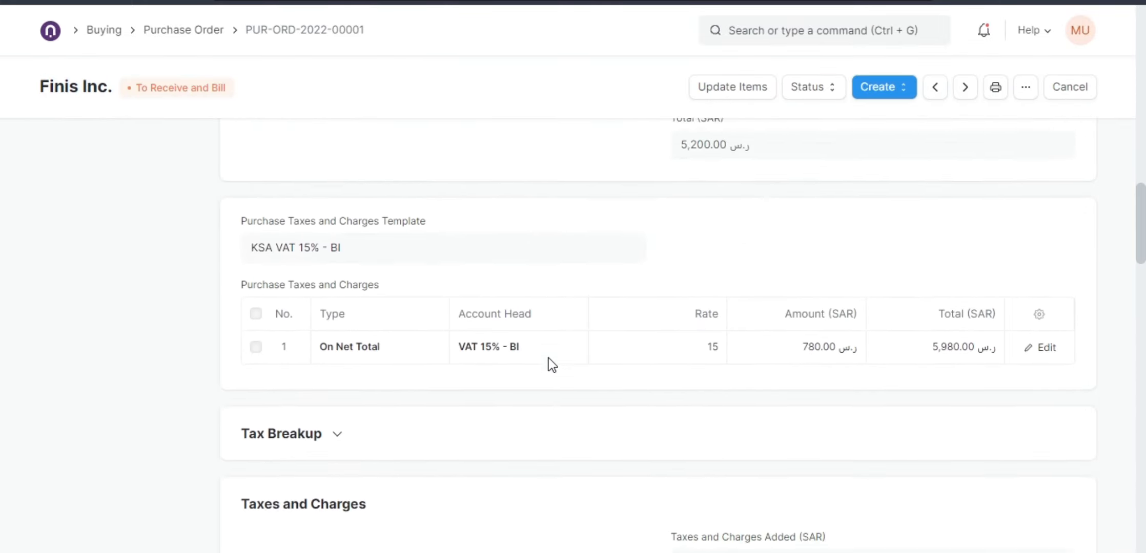
{"action": "scroll", "coordinate": [548, 358], "scroll_direction": "down", "scroll_amount": 12}
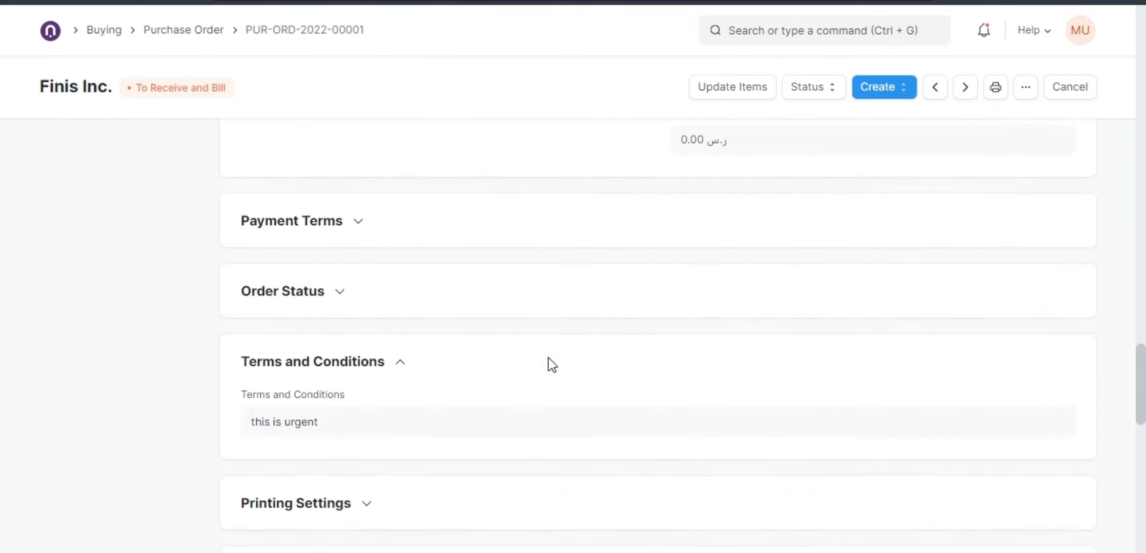
{"action": "left_click", "coordinate": [347, 220]}
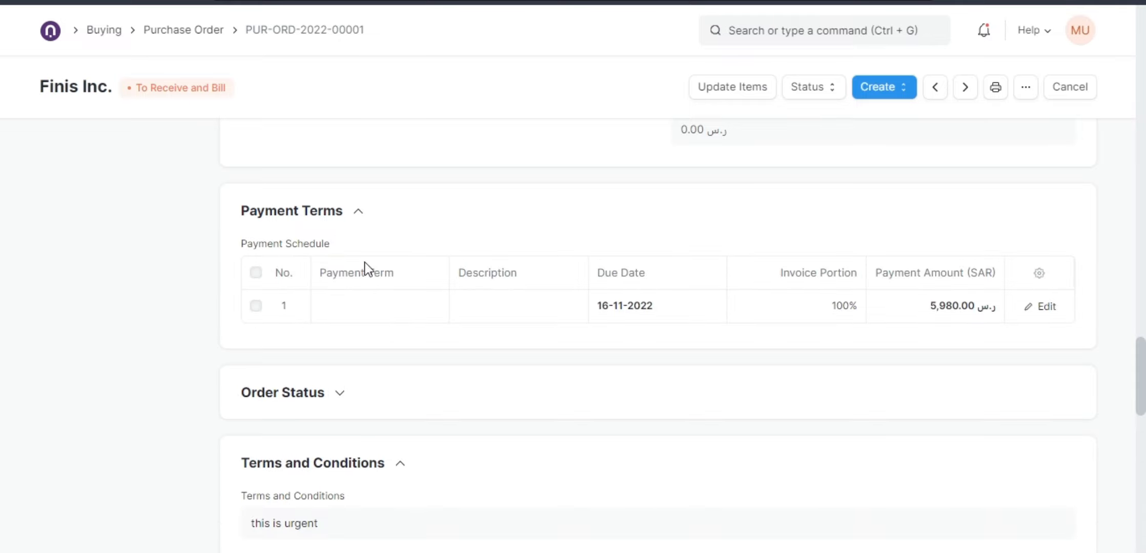
{"action": "left_click", "coordinate": [377, 306]}
{"action": "left_click", "coordinate": [177, 273]}
{"action": "scroll", "coordinate": [398, 349], "scroll_direction": "up", "scroll_amount": 4}
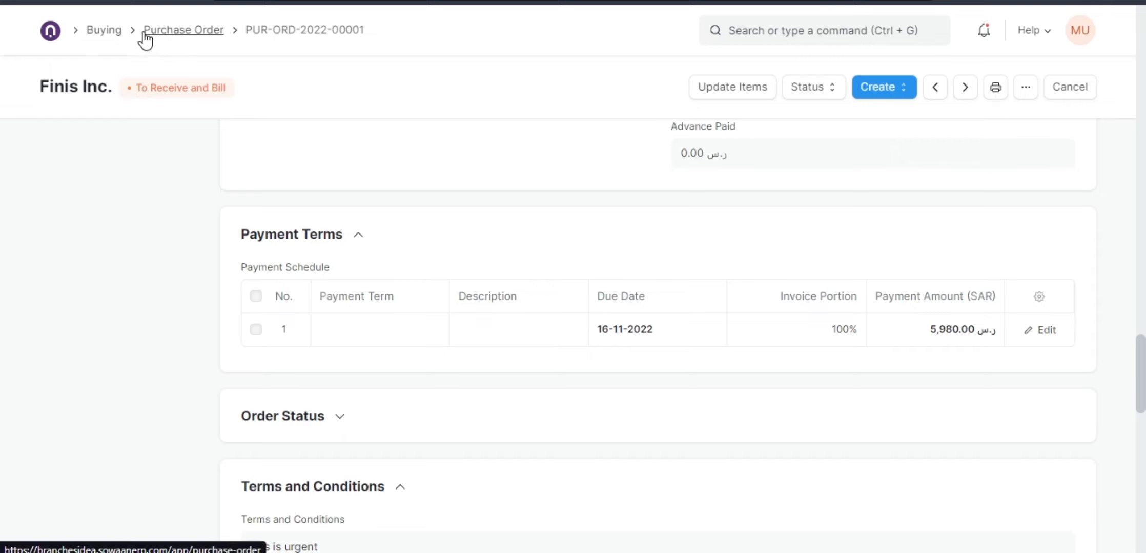
Open the Material Request list from the Buying workspace, clear its Pending filter and open the ordered request.
{"action": "left_click", "coordinate": [108, 32]}
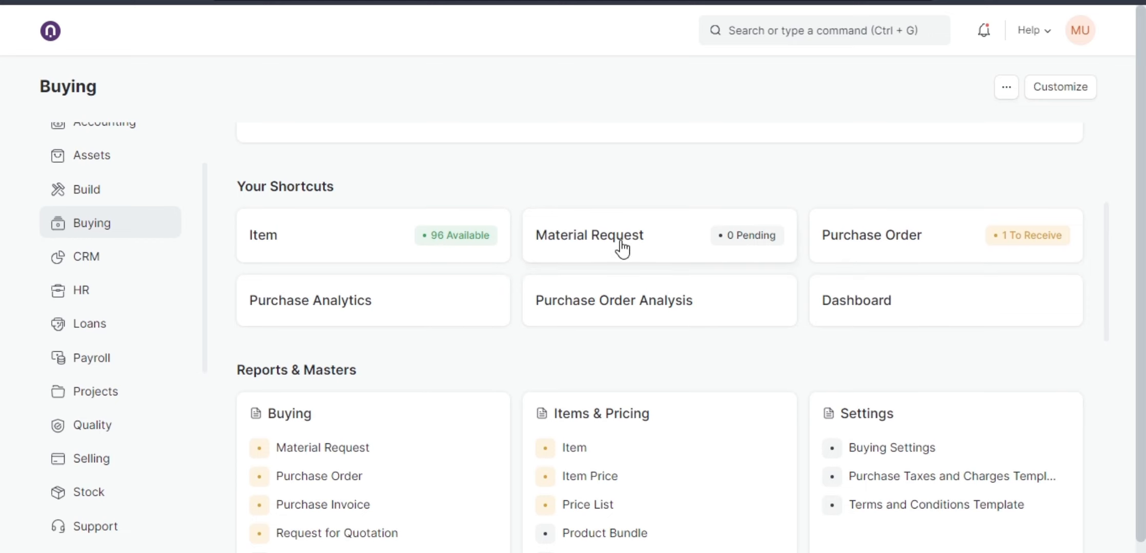
{"action": "left_click", "coordinate": [622, 250]}
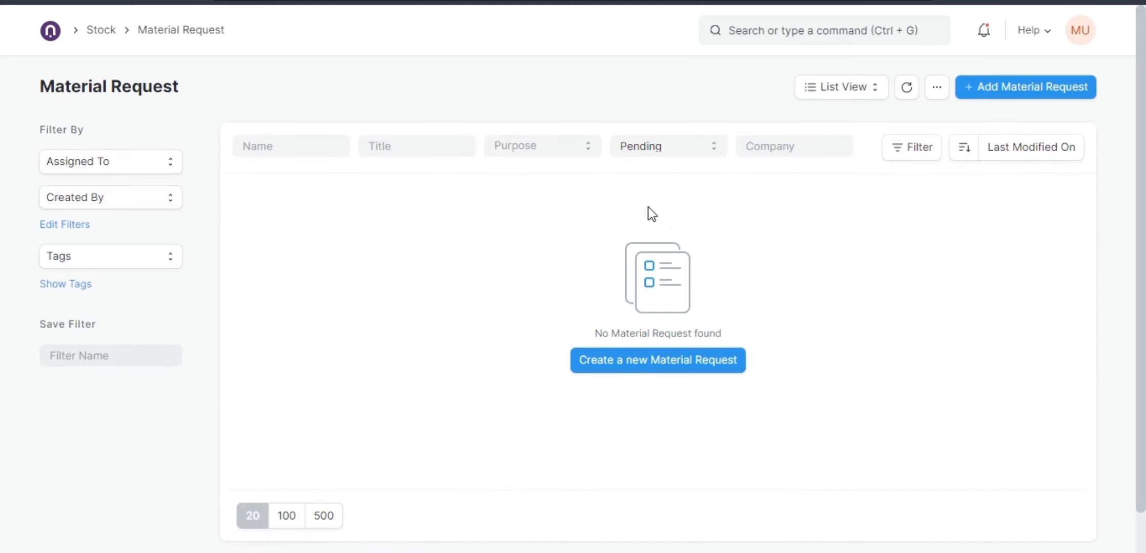
{"action": "left_click", "coordinate": [664, 154]}
{"action": "left_click", "coordinate": [656, 168]}
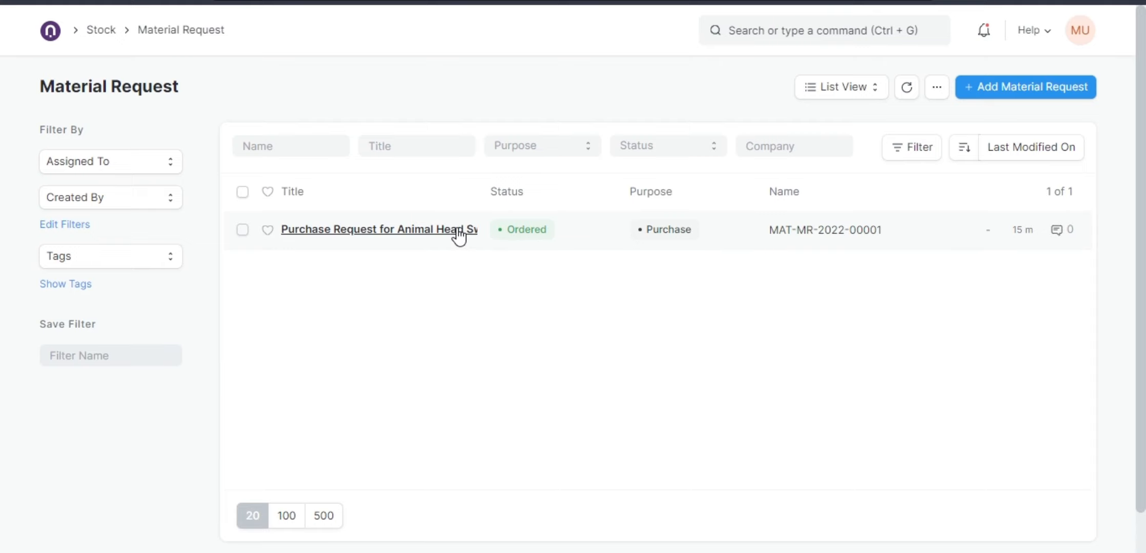
{"action": "left_click", "coordinate": [500, 239]}
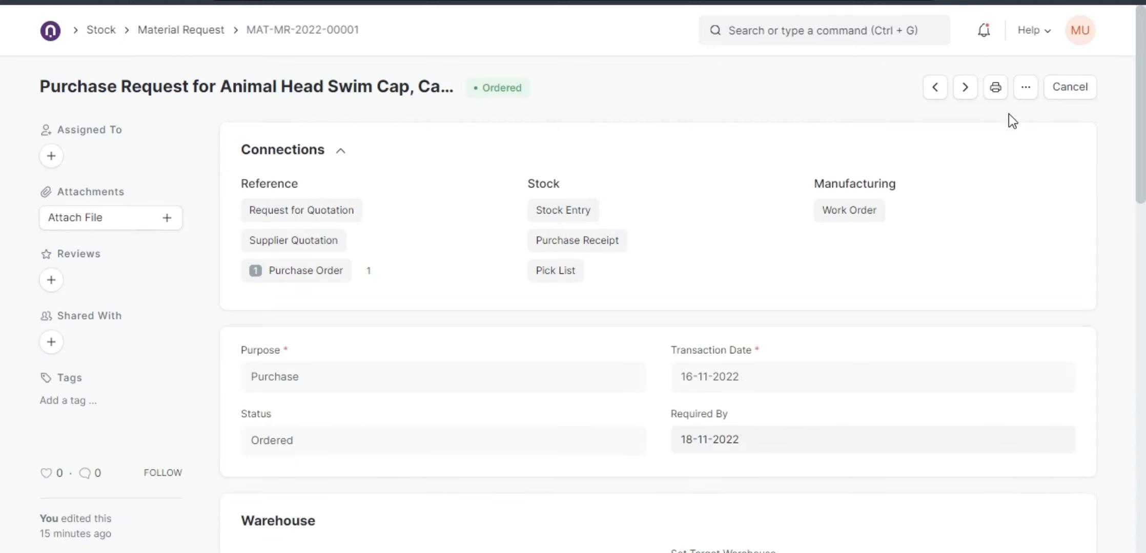
Start a copy of the material request and view the sources for getting items.
{"action": "left_click", "coordinate": [1019, 95]}
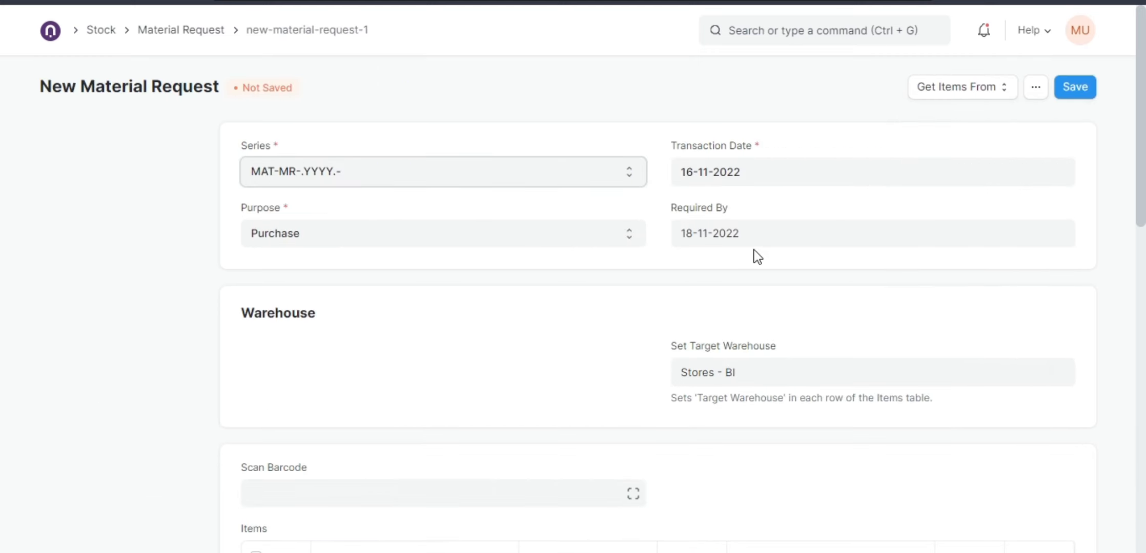
{"action": "left_click", "coordinate": [923, 96]}
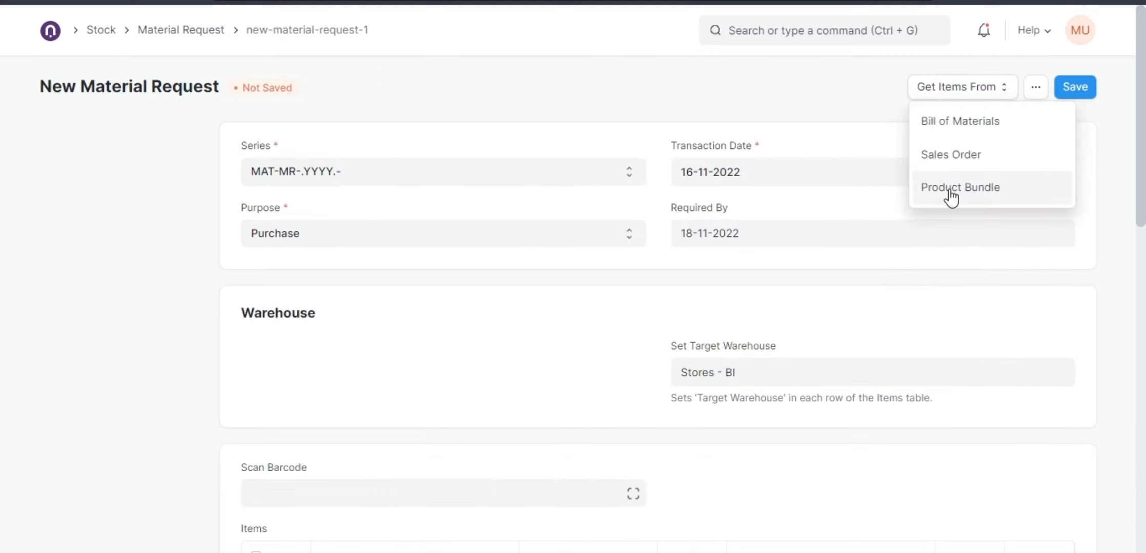
{"action": "left_click", "coordinate": [868, 108]}
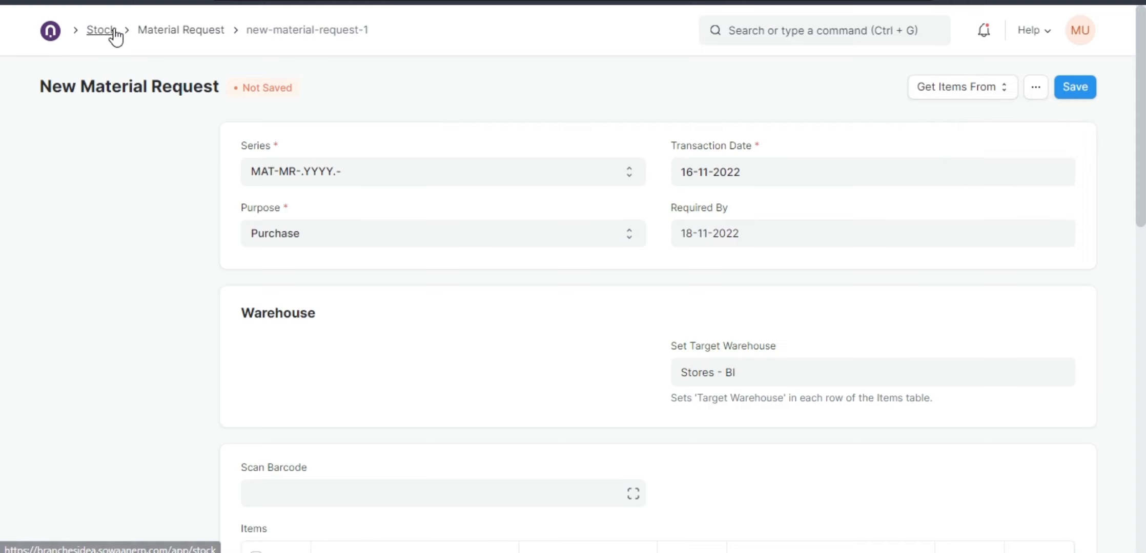
Return through the Buying workspace to the Finis Inc. purchase order and review its print preview.
{"action": "left_click", "coordinate": [50, 32]}
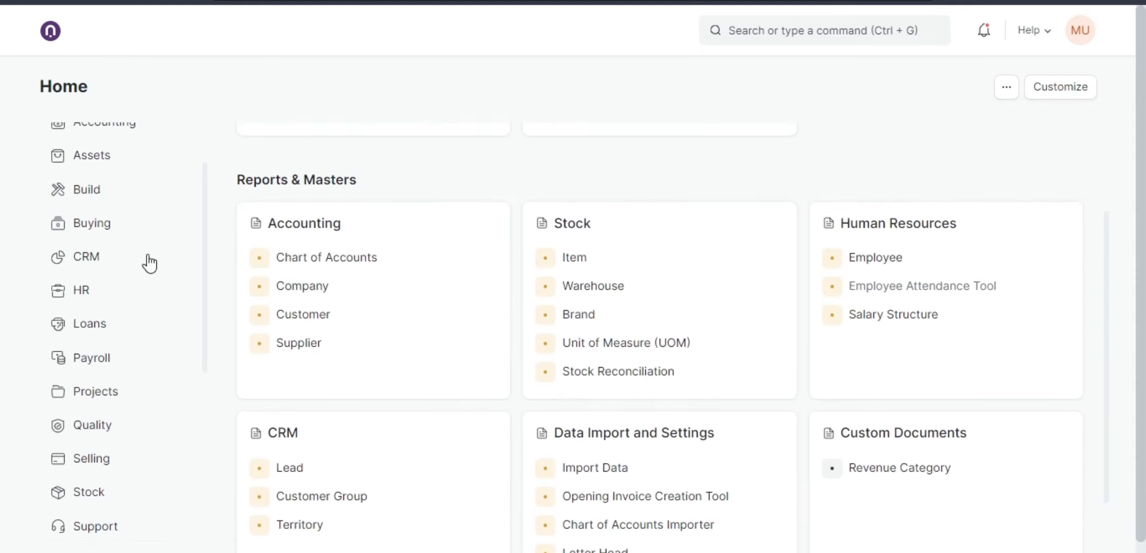
{"action": "left_click", "coordinate": [98, 226]}
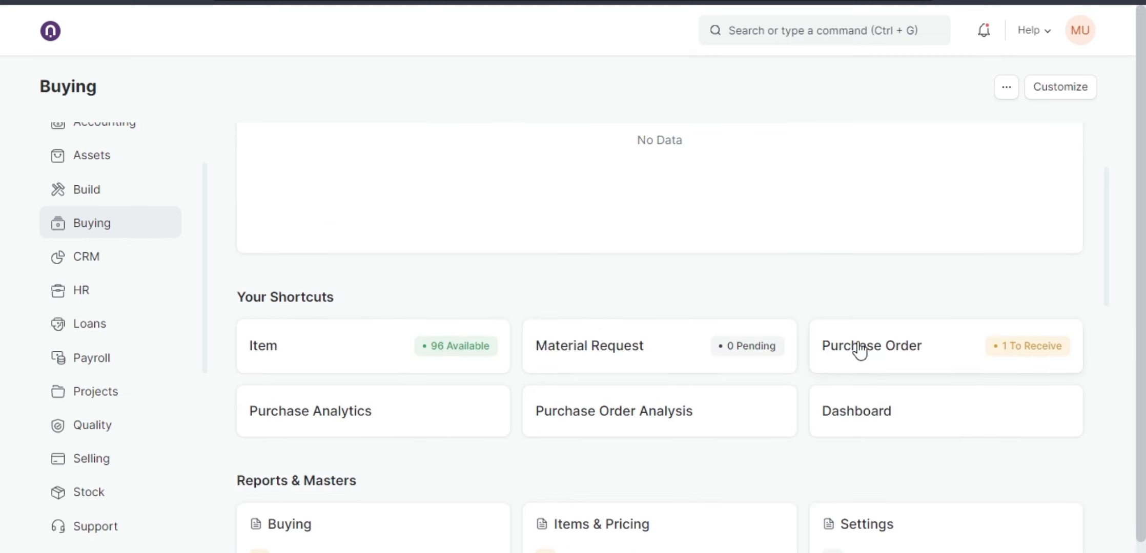
{"action": "left_click", "coordinate": [860, 352]}
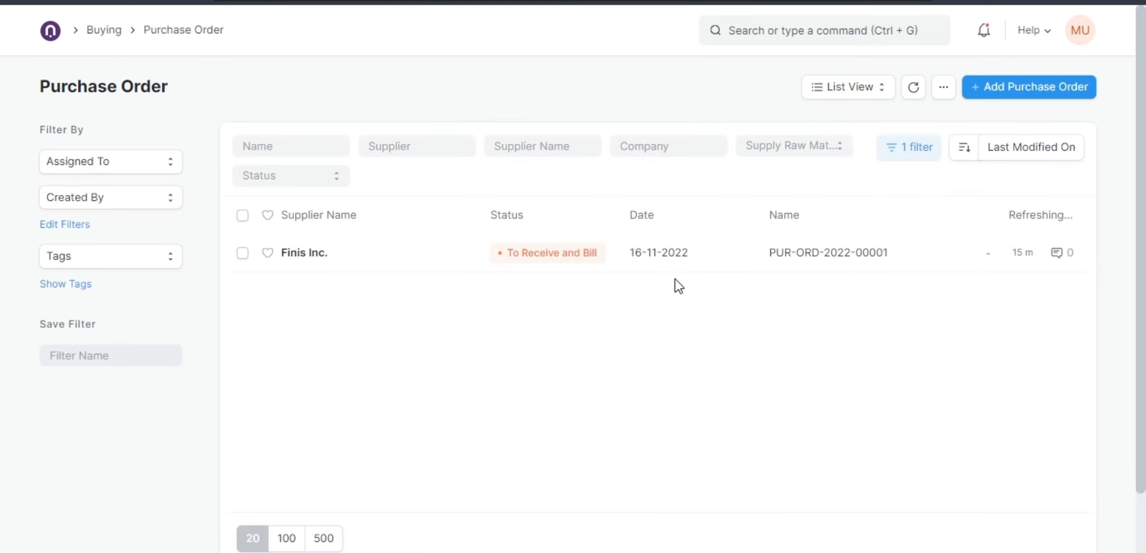
{"action": "left_click", "coordinate": [320, 255]}
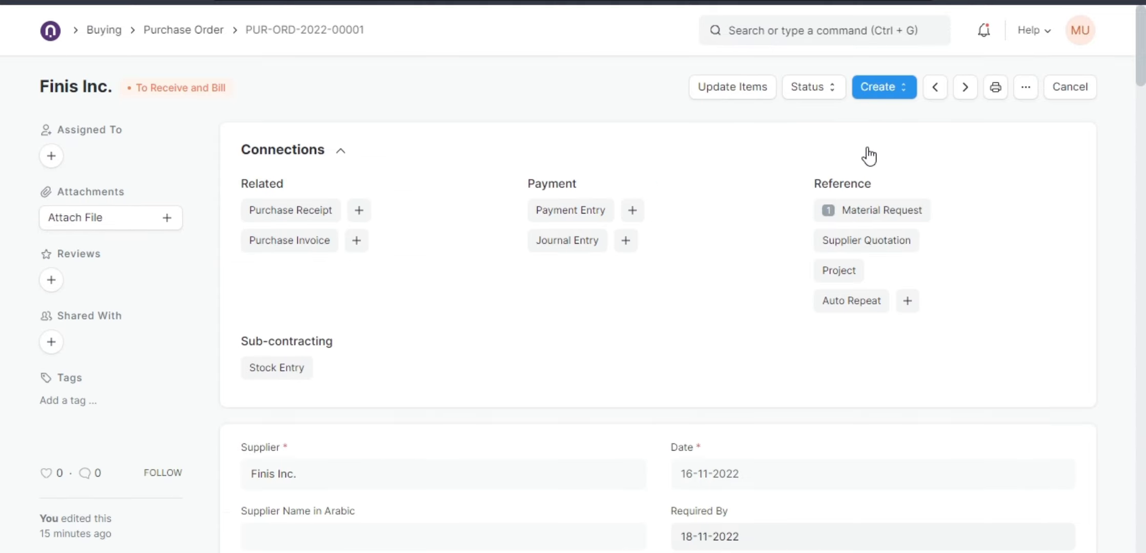
{"action": "left_click", "coordinate": [996, 93]}
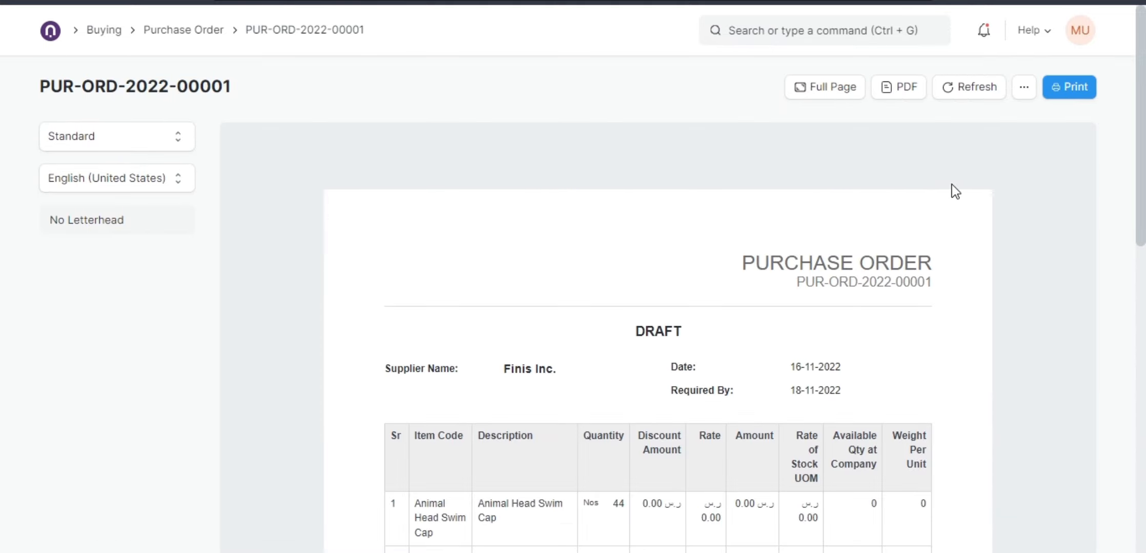
{"action": "scroll", "coordinate": [751, 358], "scroll_direction": "down", "scroll_amount": 10}
{"action": "scroll", "coordinate": [755, 400], "scroll_direction": "down", "scroll_amount": 3}
{"action": "scroll", "coordinate": [709, 418], "scroll_direction": "up", "scroll_amount": 8}
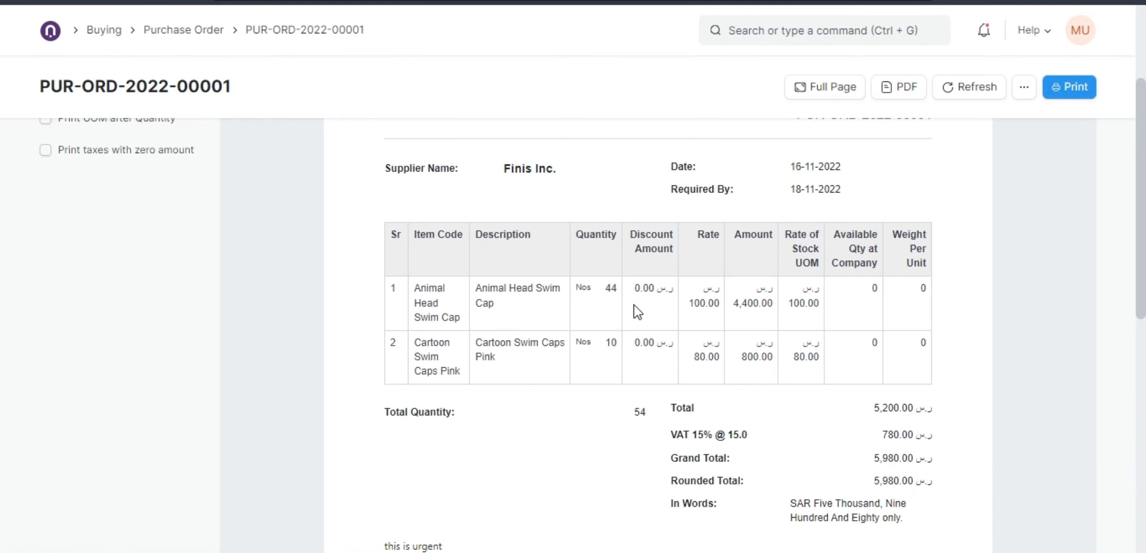
Go back to the Purchase Order list and reopen the Finis Inc. purchase order to review its totals.
{"action": "left_click", "coordinate": [20, 2]}
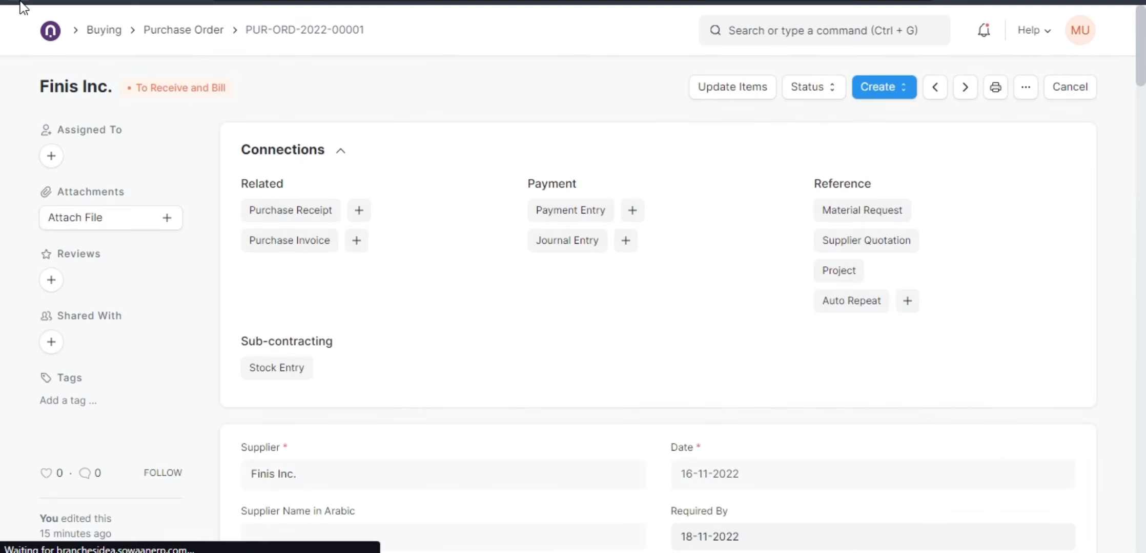
{"action": "left_click", "coordinate": [20, 2]}
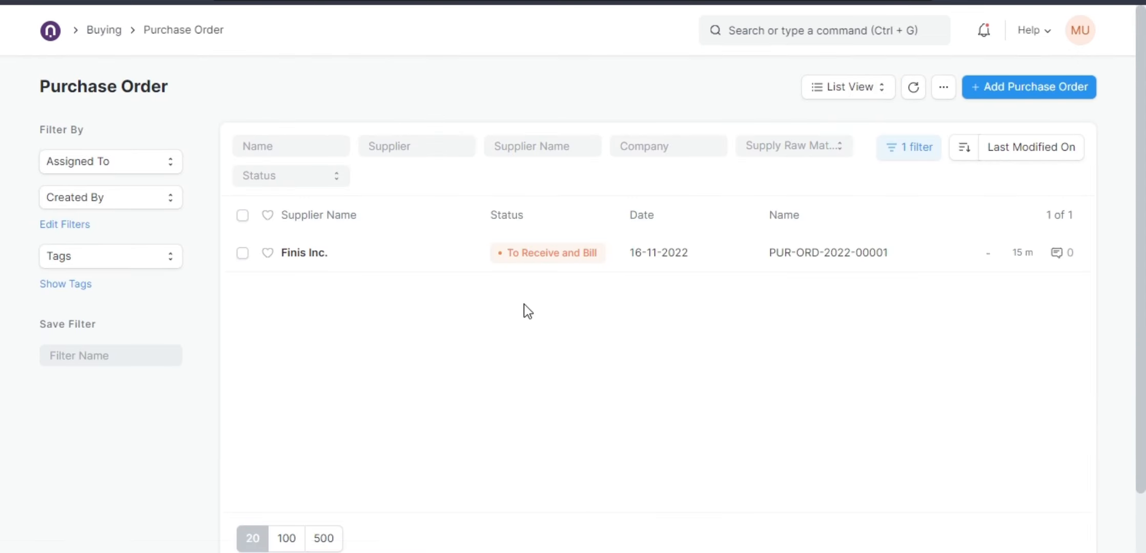
{"action": "left_click", "coordinate": [497, 270]}
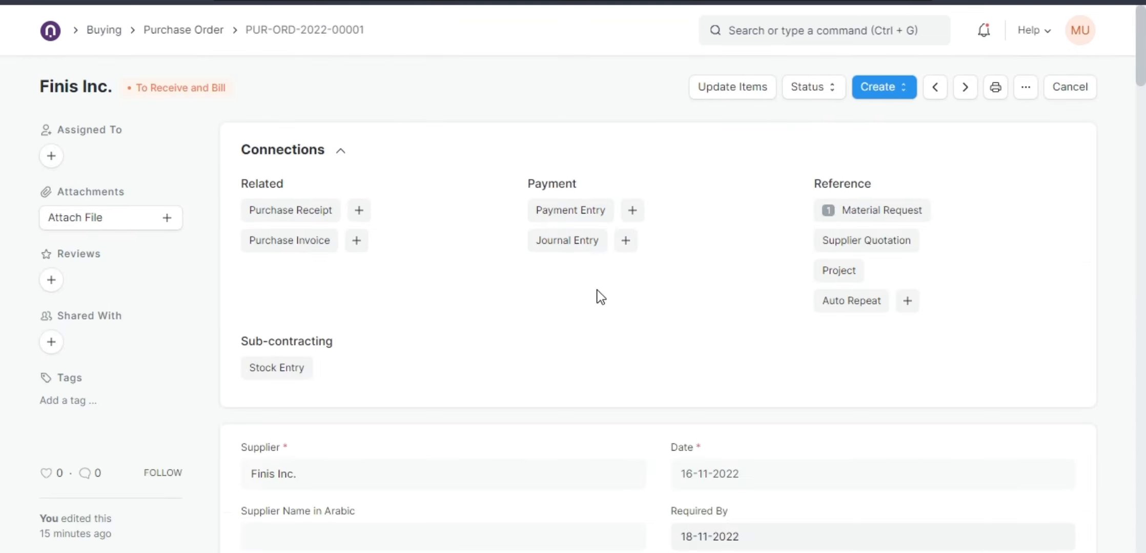
{"action": "scroll", "coordinate": [601, 297], "scroll_direction": "down", "scroll_amount": 15}
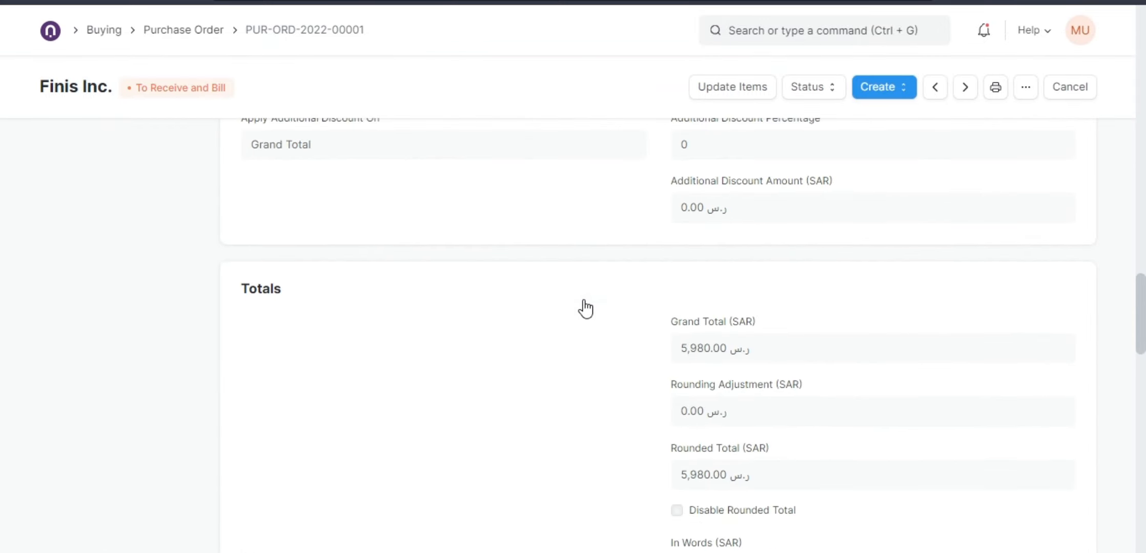
Scroll through the purchase order's activity timeline.
{"action": "scroll", "coordinate": [585, 308], "scroll_direction": "down", "scroll_amount": 15}
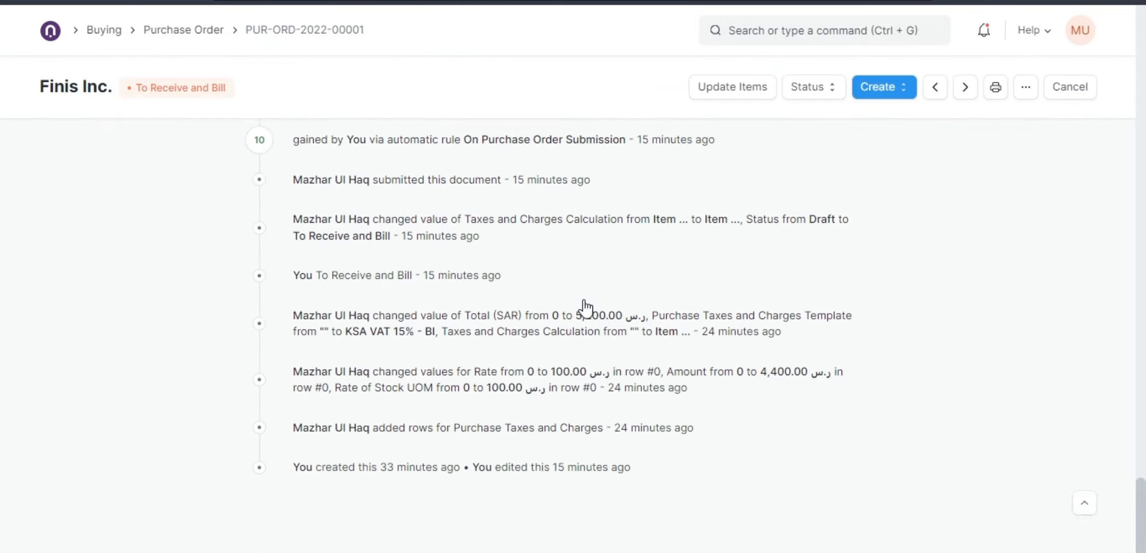
{"action": "scroll", "coordinate": [370, 172], "scroll_direction": "up", "scroll_amount": 5}
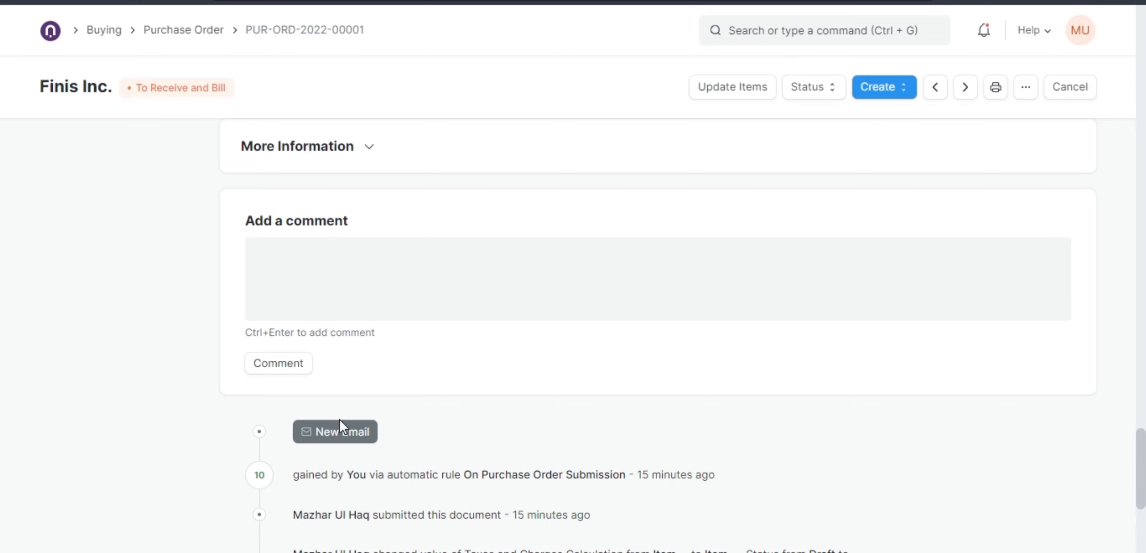
{"action": "scroll", "coordinate": [338, 420], "scroll_direction": "down", "scroll_amount": 2}
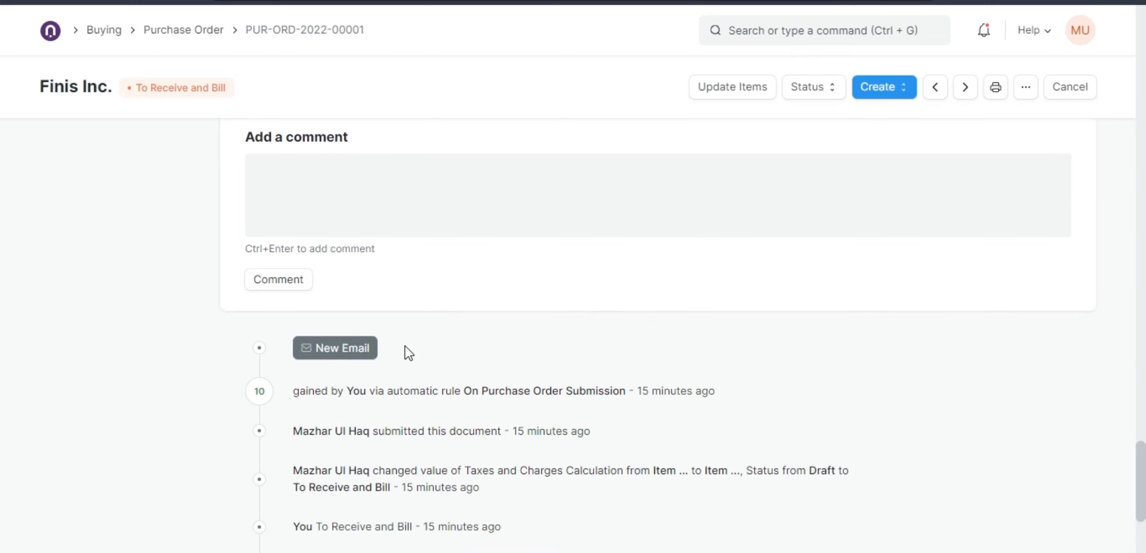
Open a new email for the purchase order, review its recipient, subject and attachment options, and close it unsent.
{"action": "left_click", "coordinate": [339, 352]}
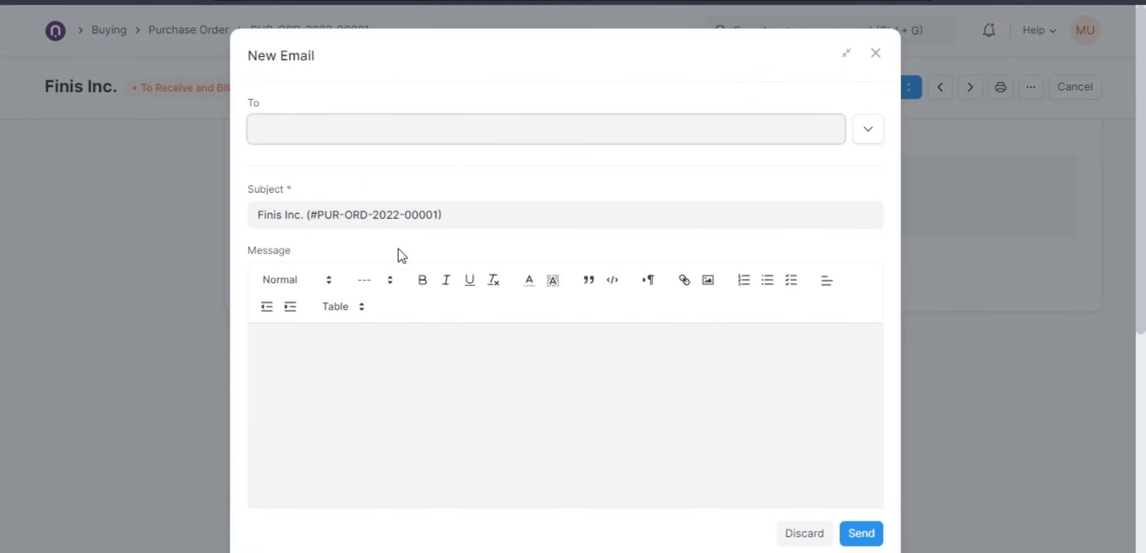
{"action": "left_click_drag", "start_coordinate": [474, 215], "coordinate": [222, 234]}
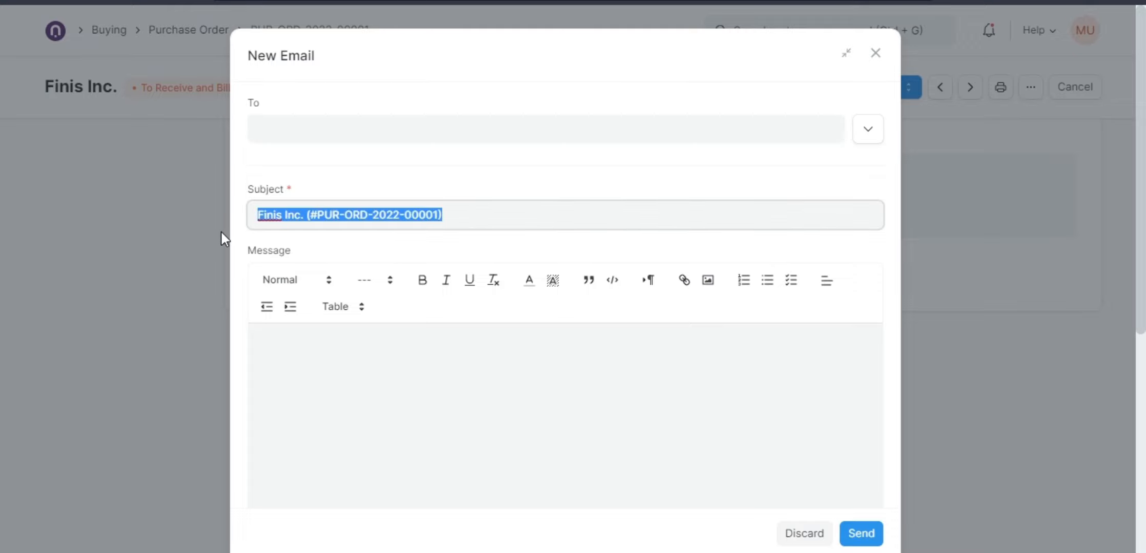
{"action": "left_click", "coordinate": [295, 134]}
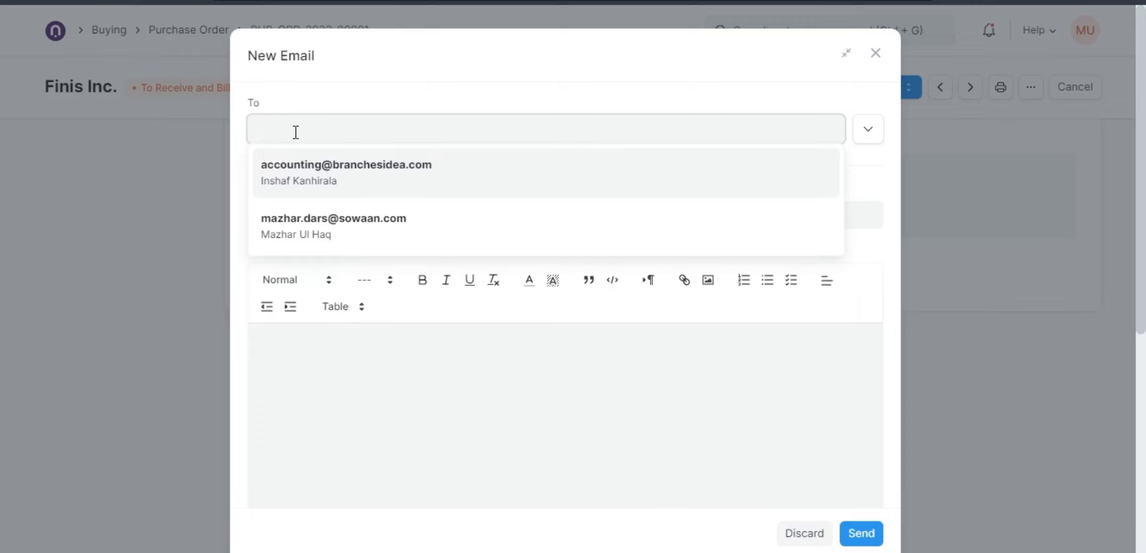
{"action": "left_click", "coordinate": [392, 100]}
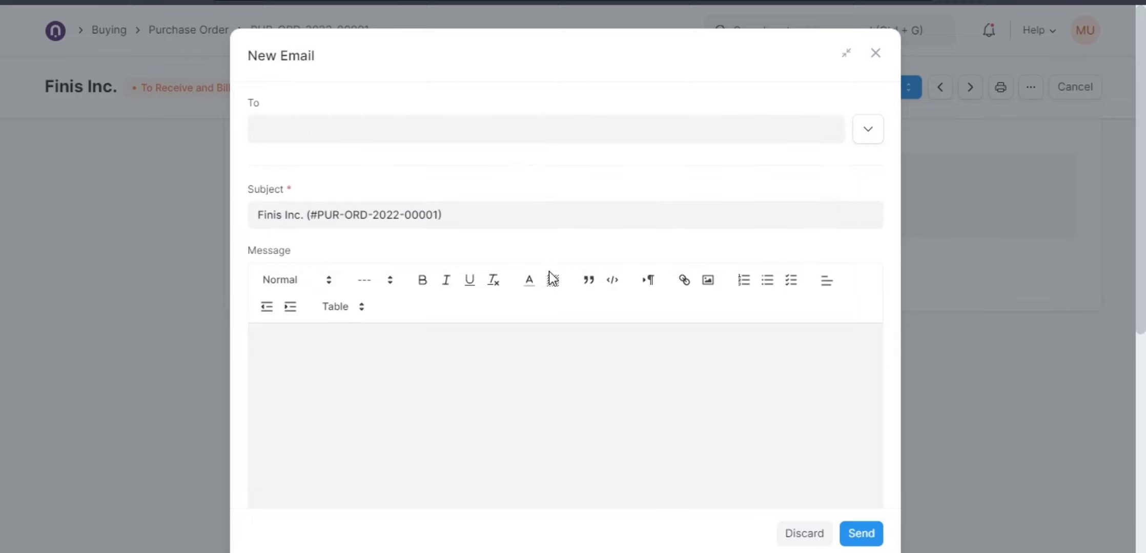
{"action": "scroll", "coordinate": [552, 308], "scroll_direction": "down", "scroll_amount": 7}
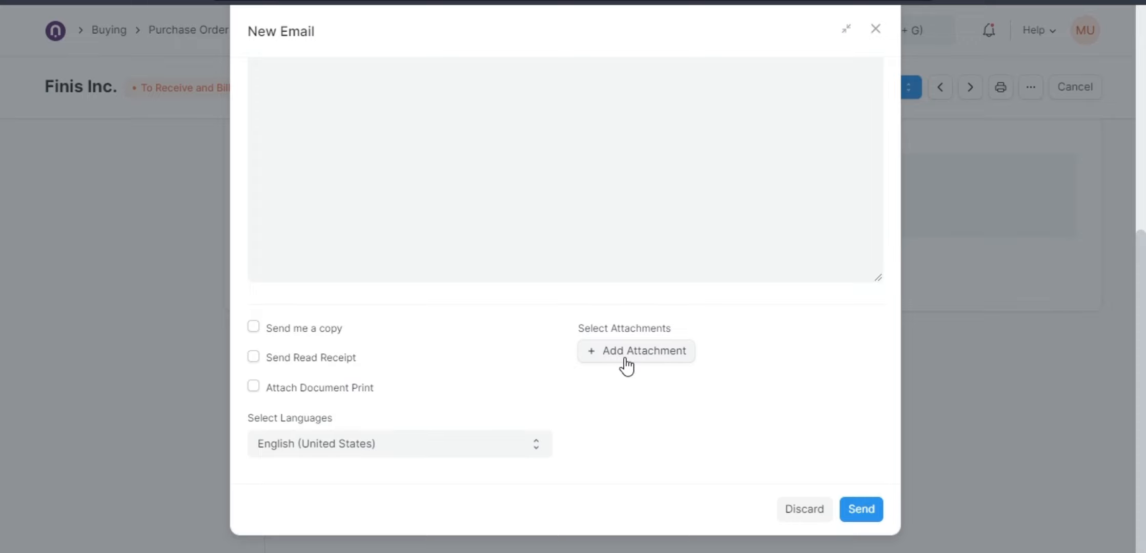
{"action": "scroll", "coordinate": [625, 361], "scroll_direction": "up", "scroll_amount": 3}
{"action": "left_click", "coordinate": [331, 204]}
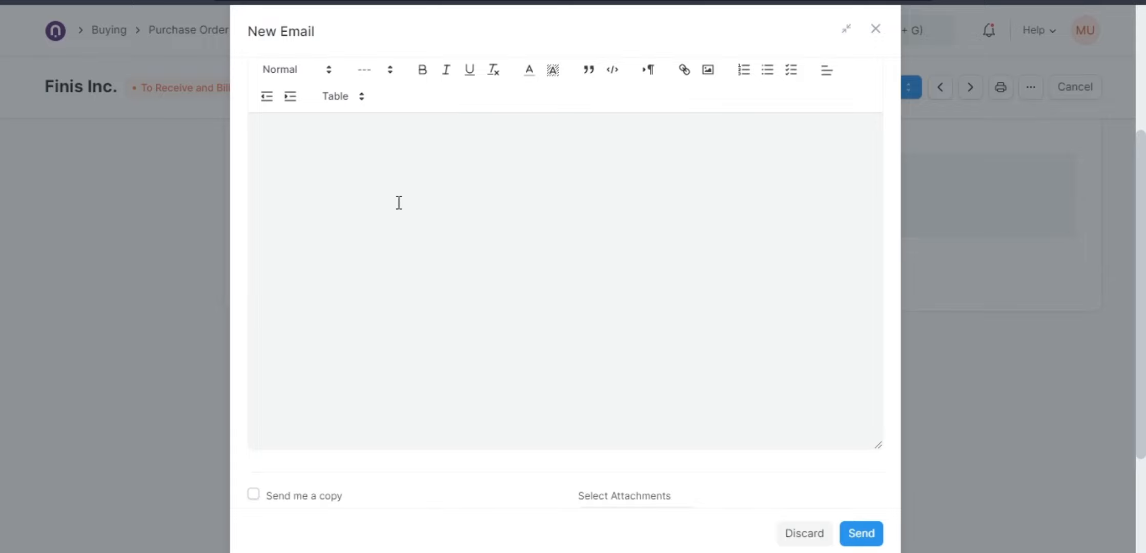
{"action": "scroll", "coordinate": [404, 216], "scroll_direction": "up", "scroll_amount": 5}
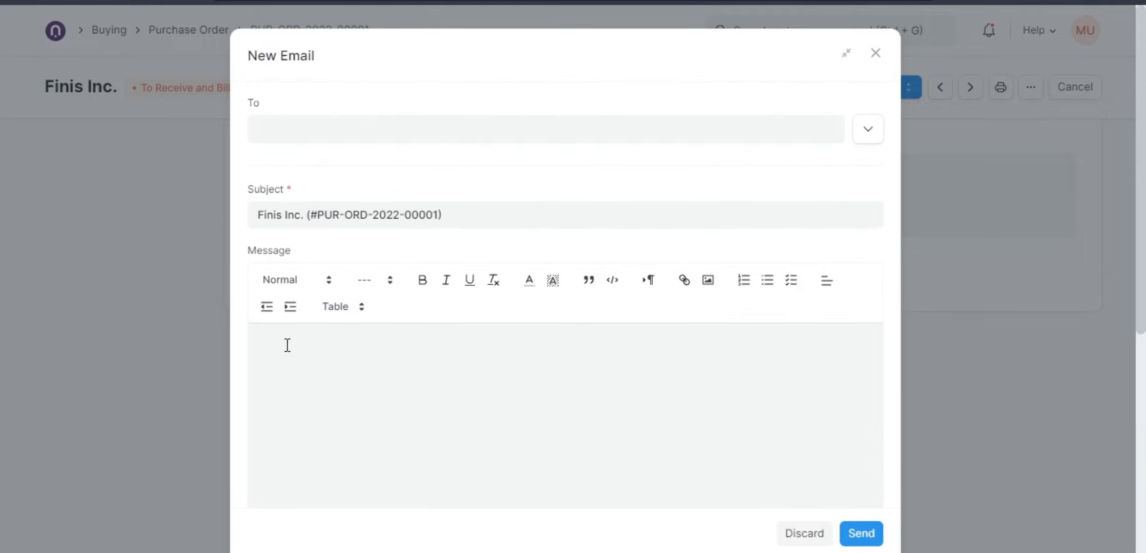
{"action": "scroll", "coordinate": [343, 324], "scroll_direction": "down", "scroll_amount": 3}
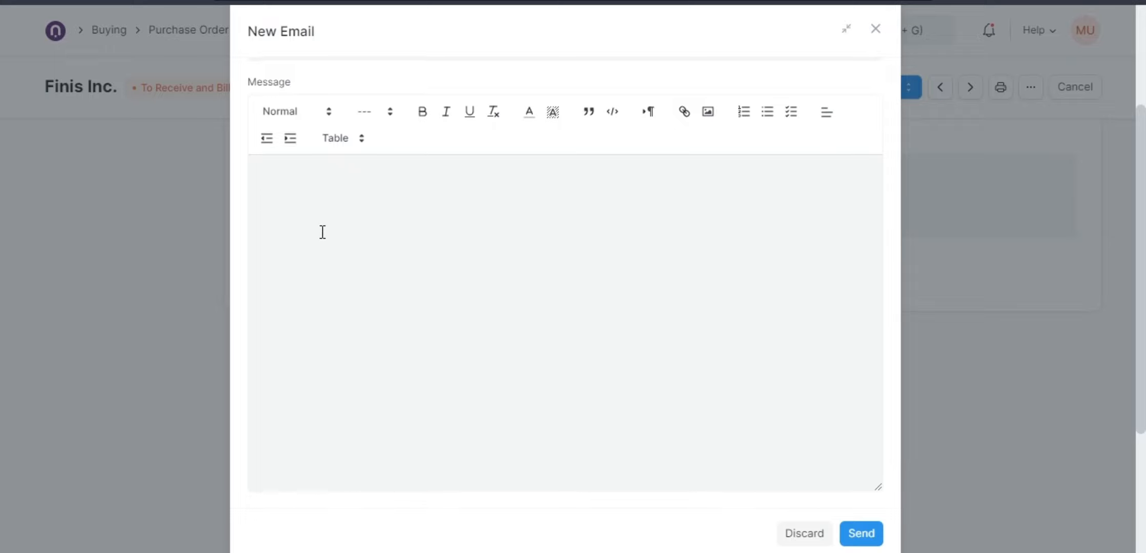
{"action": "scroll", "coordinate": [323, 234], "scroll_direction": "down", "scroll_amount": 2}
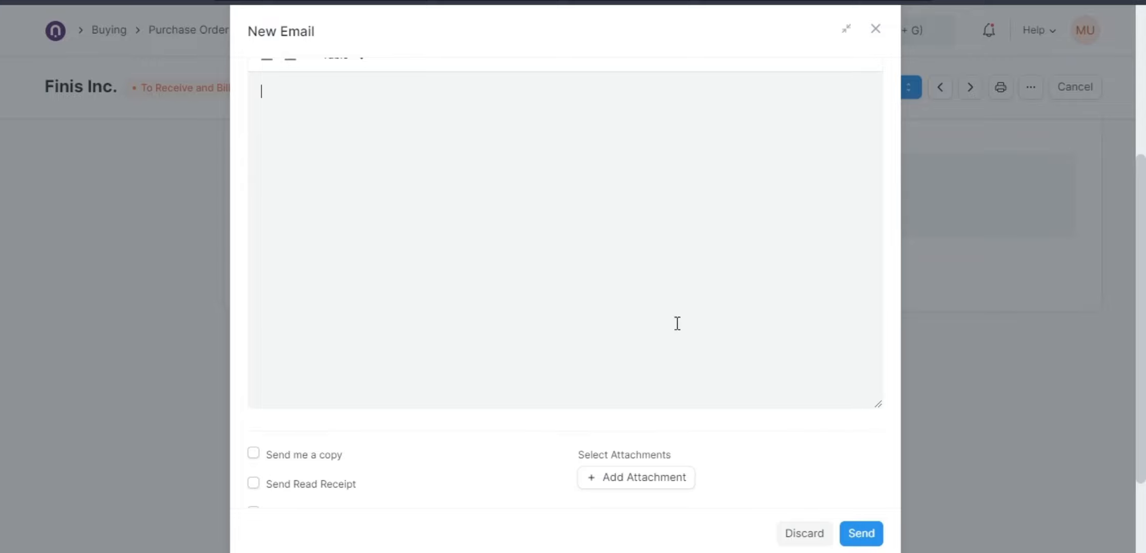
{"action": "scroll", "coordinate": [803, 442], "scroll_direction": "down", "scroll_amount": 3}
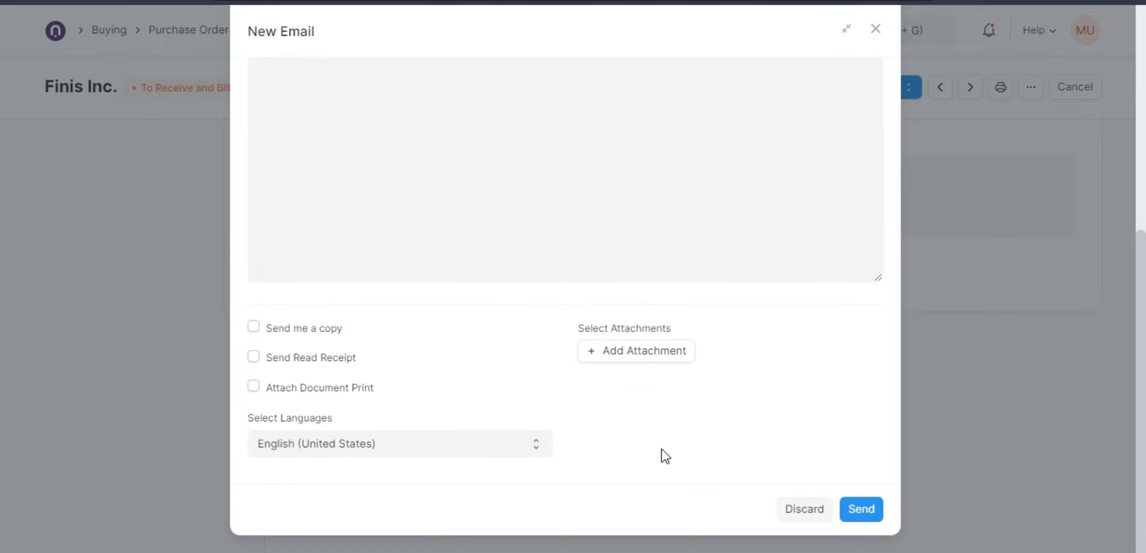
{"action": "left_click", "coordinate": [122, 317]}
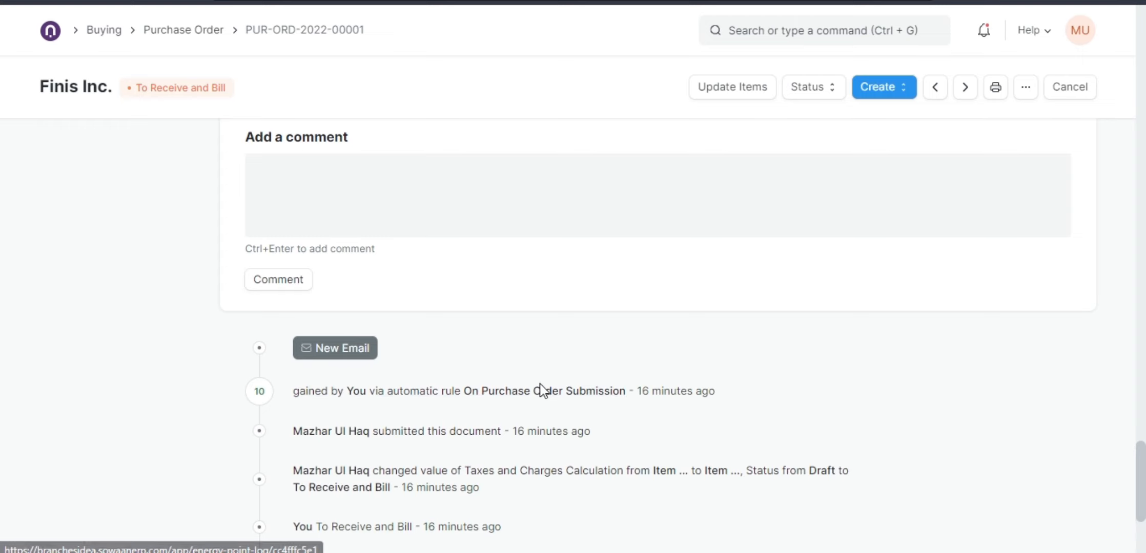
Go through the Buying workspace to the Material Request list and clear its Pending status filter.
{"action": "scroll", "coordinate": [543, 391], "scroll_direction": "up", "scroll_amount": 1}
{"action": "scroll", "coordinate": [543, 391], "scroll_direction": "up", "scroll_amount": 1}
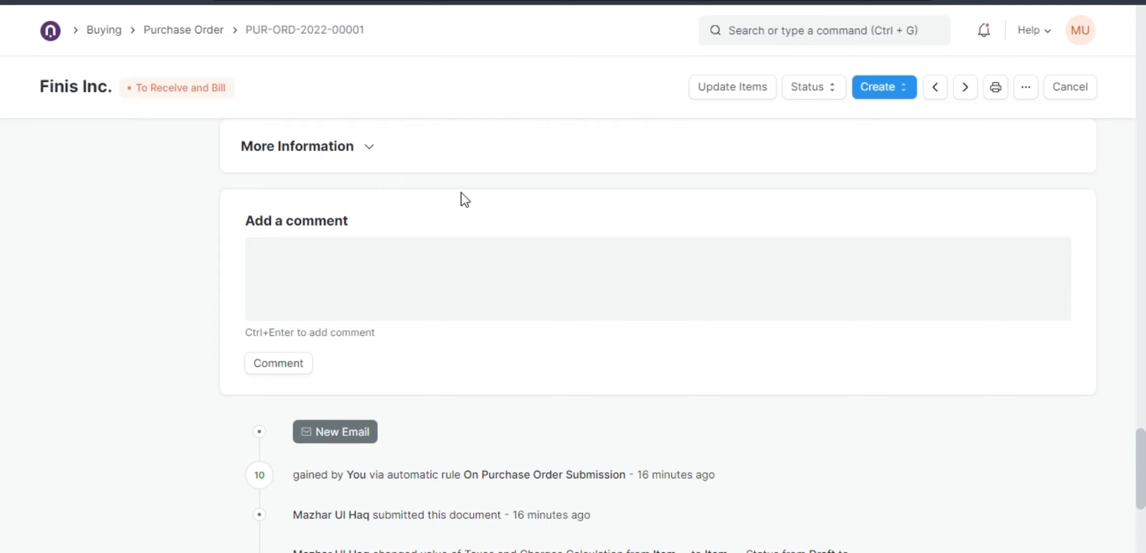
{"action": "left_click", "coordinate": [103, 33]}
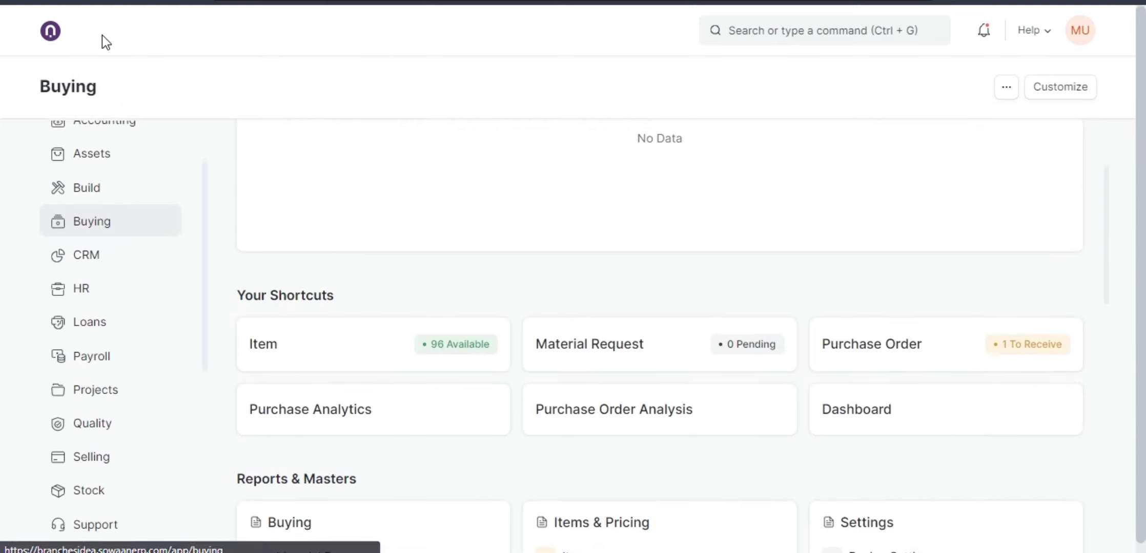
{"action": "left_click", "coordinate": [679, 363]}
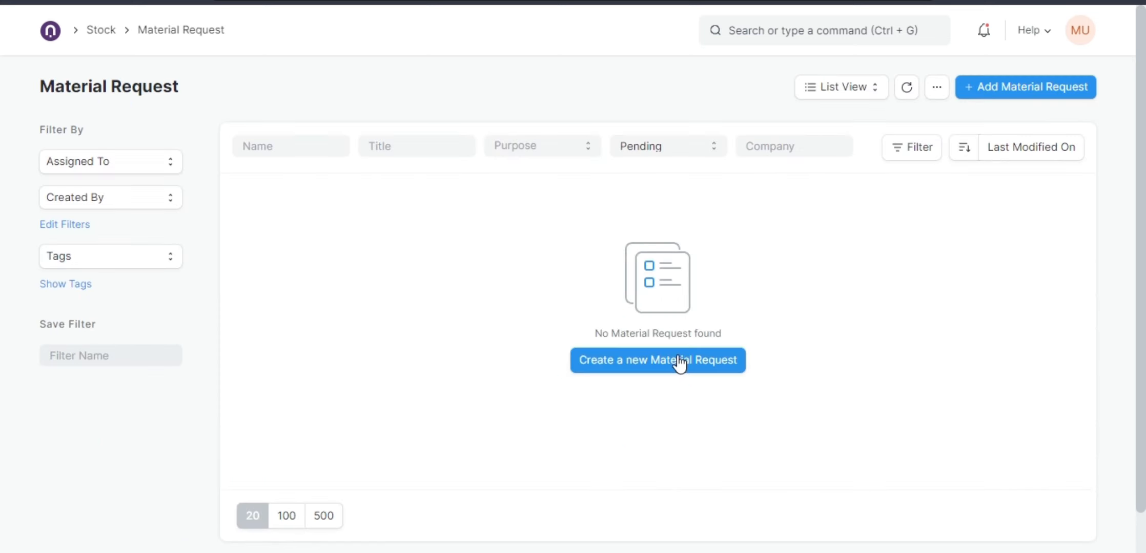
{"action": "left_click", "coordinate": [671, 150]}
{"action": "left_click", "coordinate": [672, 162]}
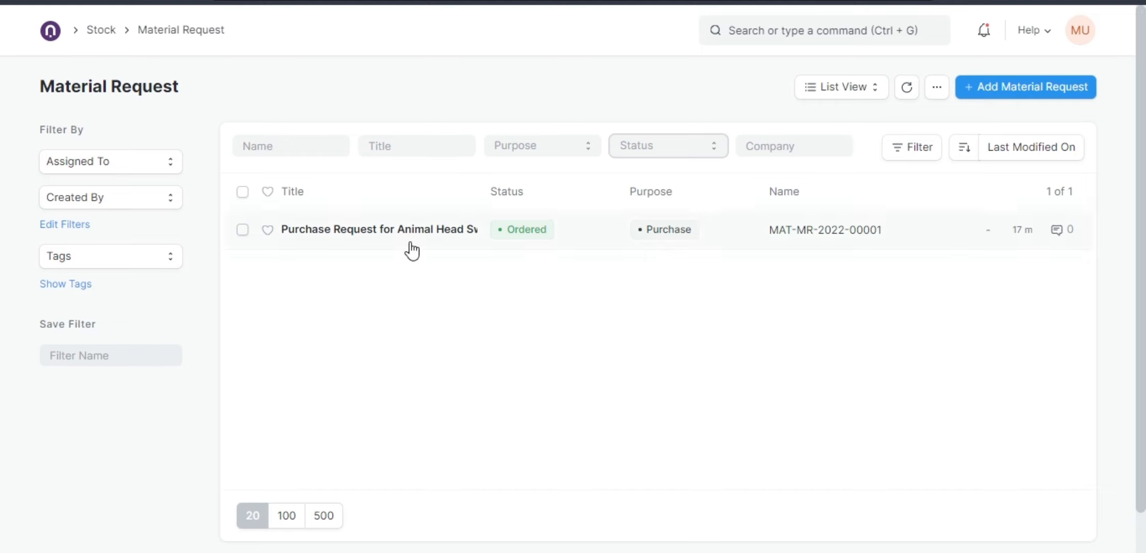
{"action": "left_click", "coordinate": [996, 98]}
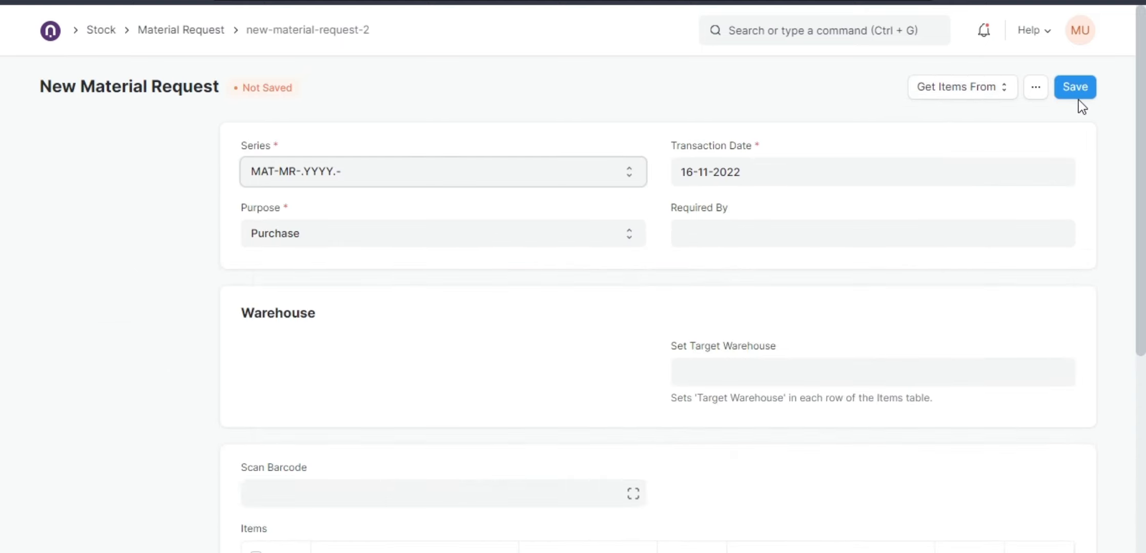
{"action": "left_click", "coordinate": [973, 96]}
{"action": "left_click", "coordinate": [881, 91]}
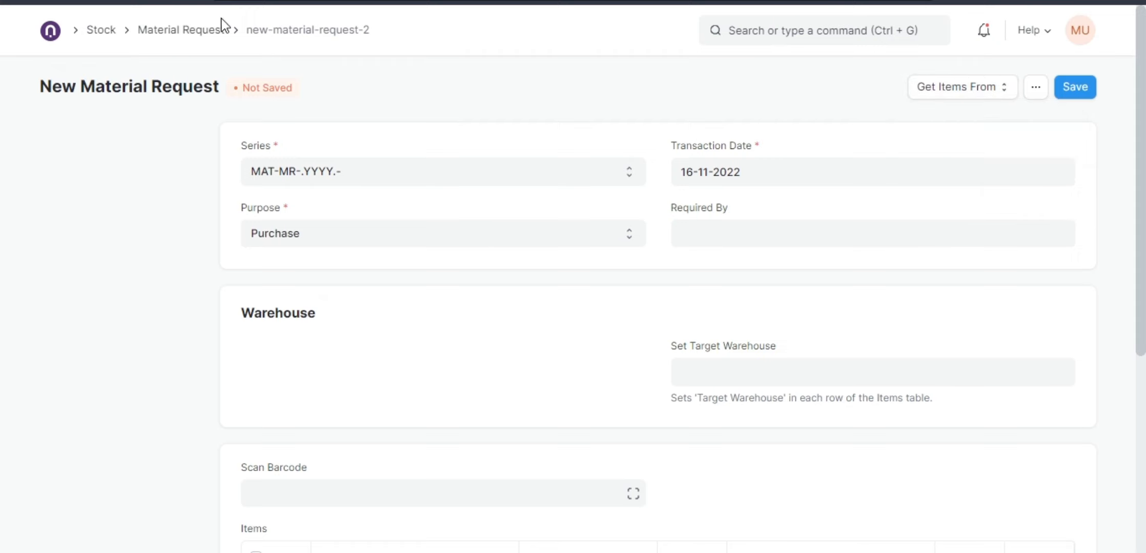
Reopen the ordered material request from the list, duplicate it and save the copy.
{"action": "left_click", "coordinate": [165, 33]}
{"action": "left_click", "coordinate": [397, 230]}
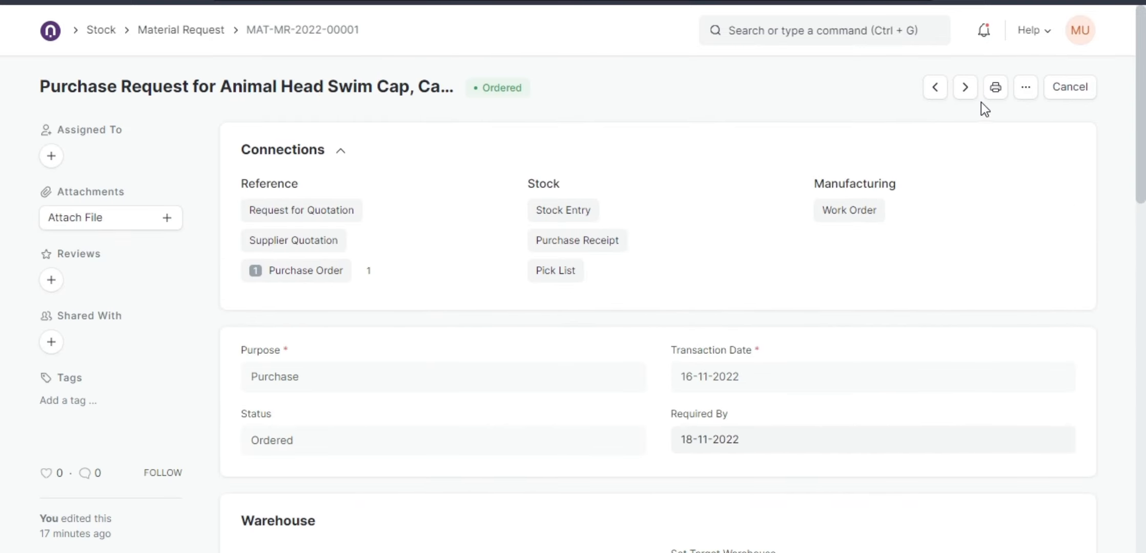
{"action": "left_click", "coordinate": [1029, 95]}
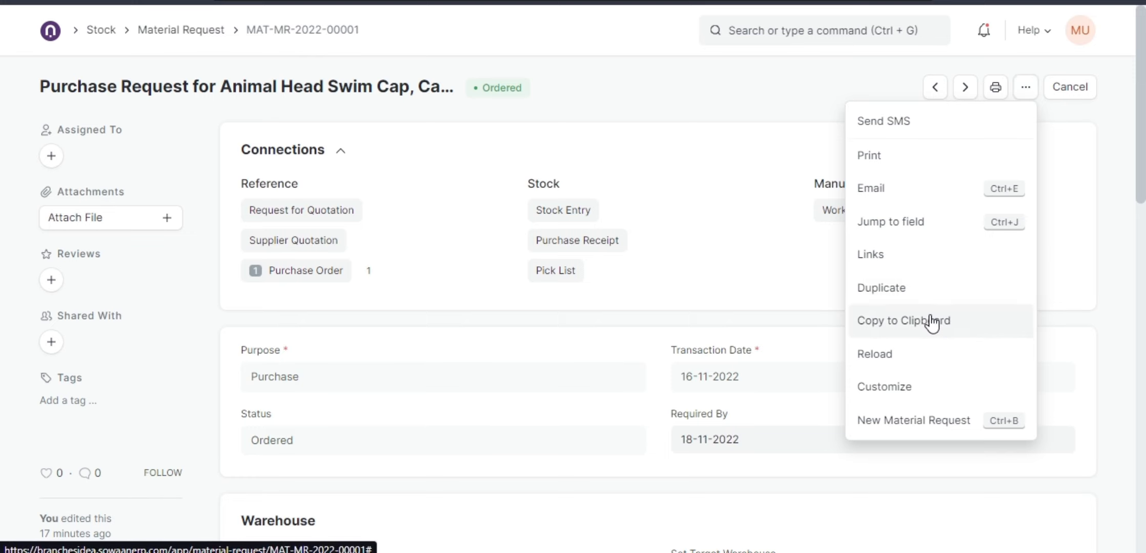
{"action": "left_click", "coordinate": [905, 303]}
{"action": "left_click", "coordinate": [1074, 88]}
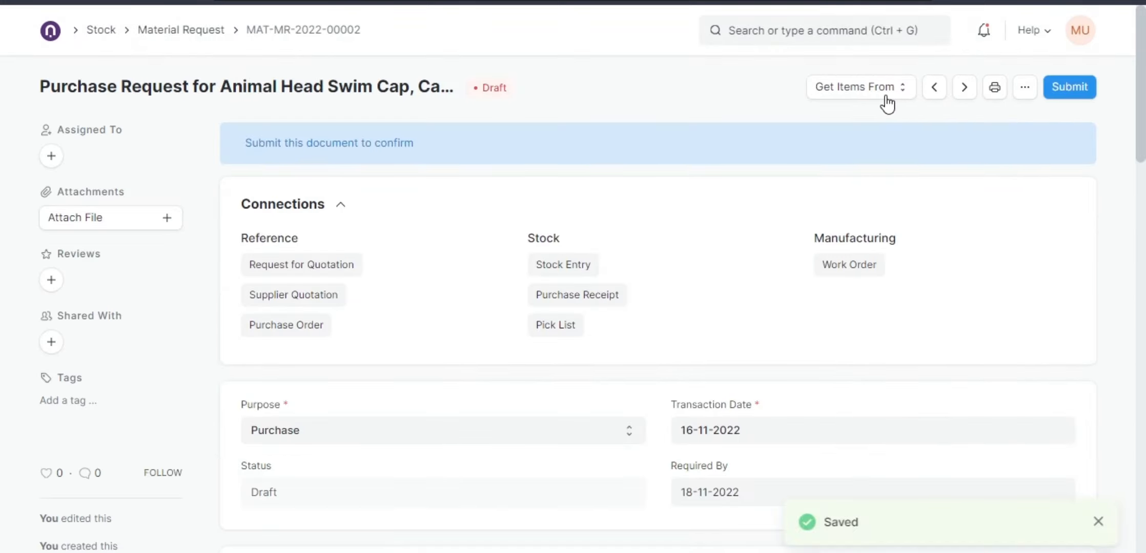
Submit the duplicated material request and confirm the submission.
{"action": "left_click", "coordinate": [886, 98]}
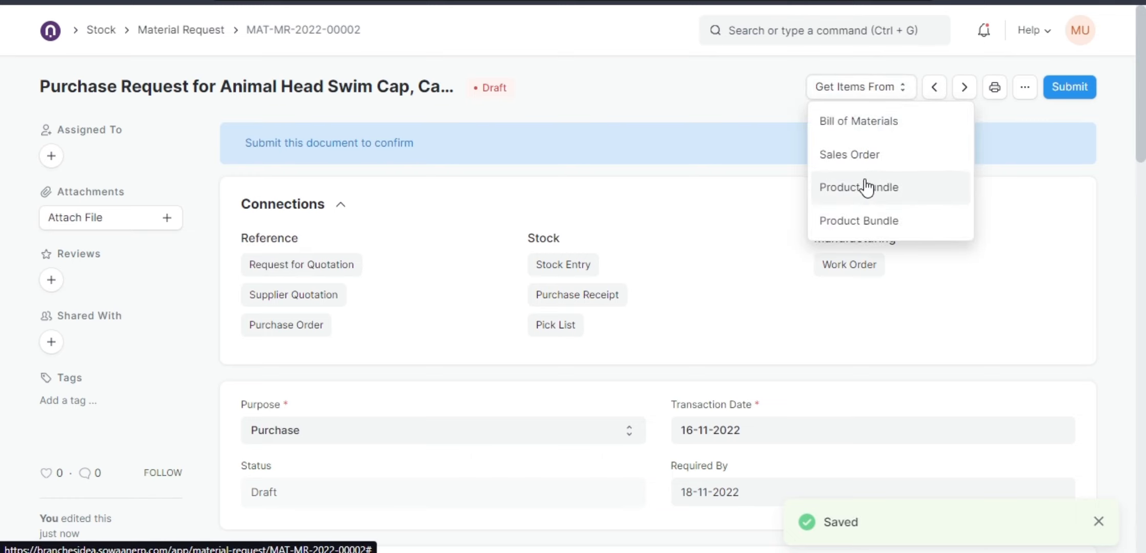
{"action": "left_click", "coordinate": [720, 114]}
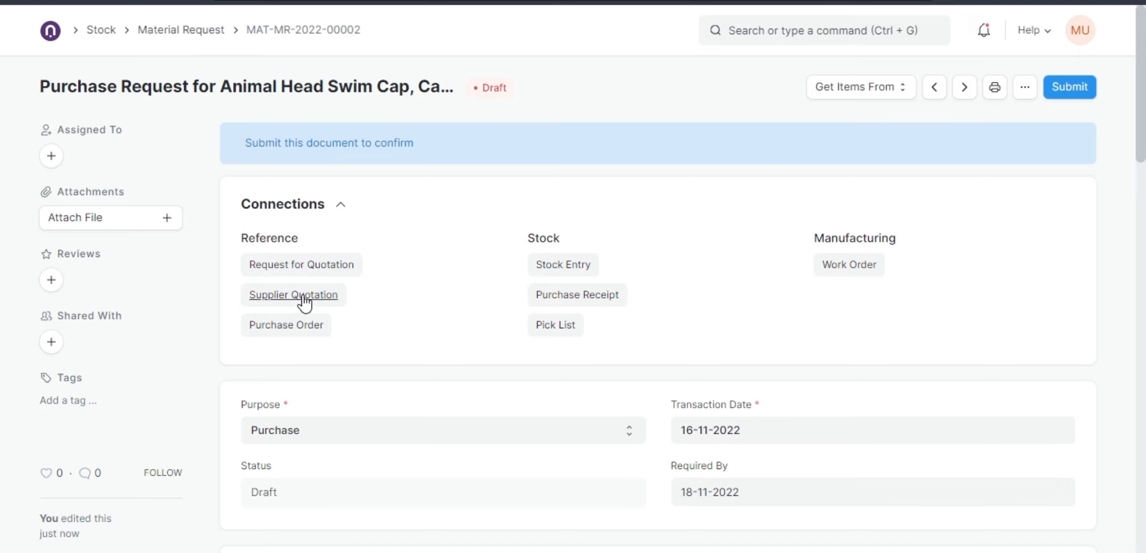
{"action": "left_click", "coordinate": [1056, 95]}
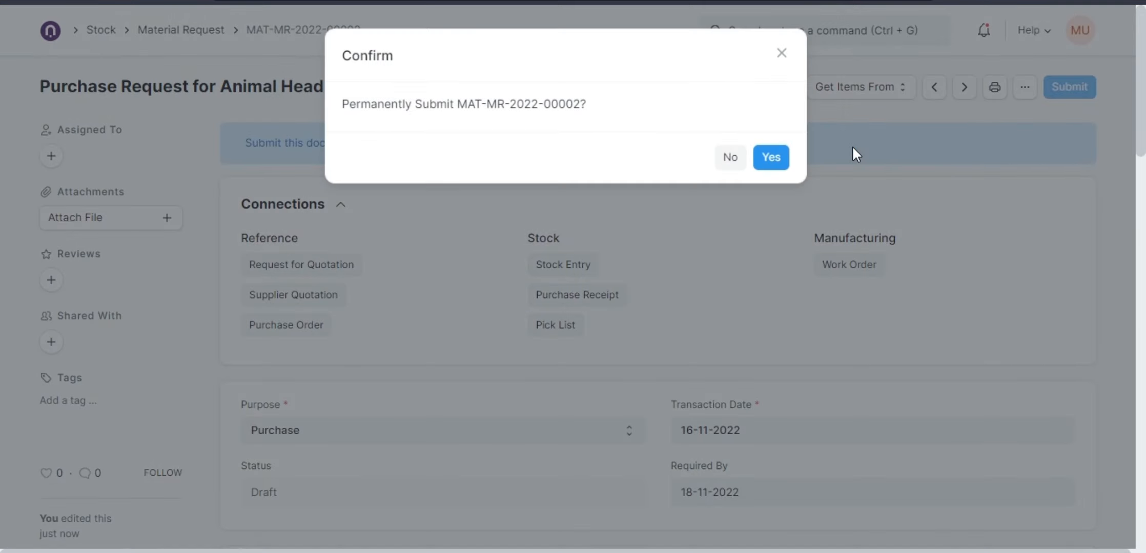
{"action": "left_click", "coordinate": [770, 158]}
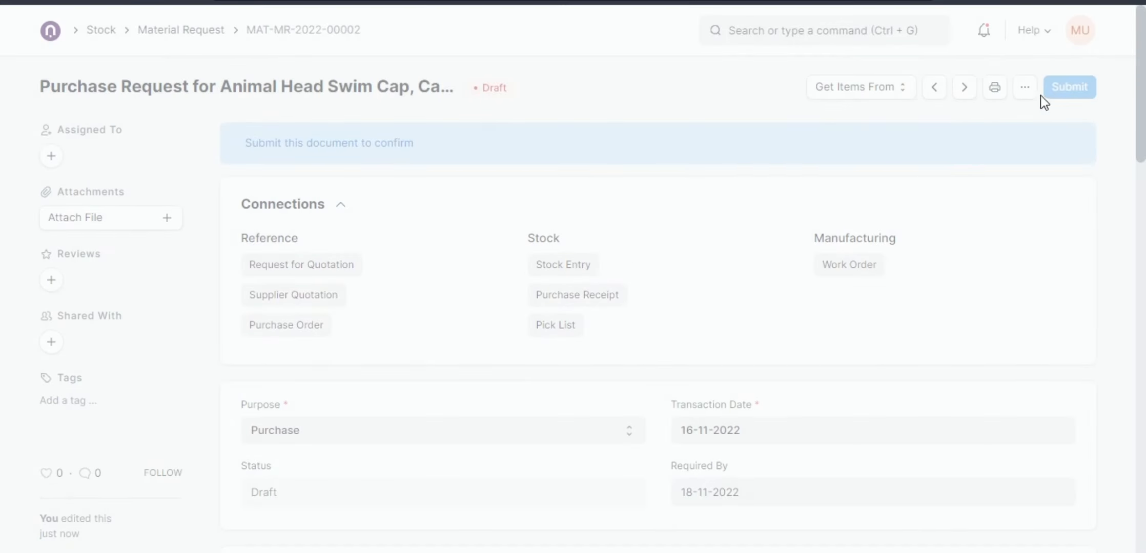
Create a supplier quotation from the submitted material request.
{"action": "scroll", "coordinate": [726, 297], "scroll_direction": "down", "scroll_amount": 10}
{"action": "scroll", "coordinate": [634, 295], "scroll_direction": "up", "scroll_amount": 5}
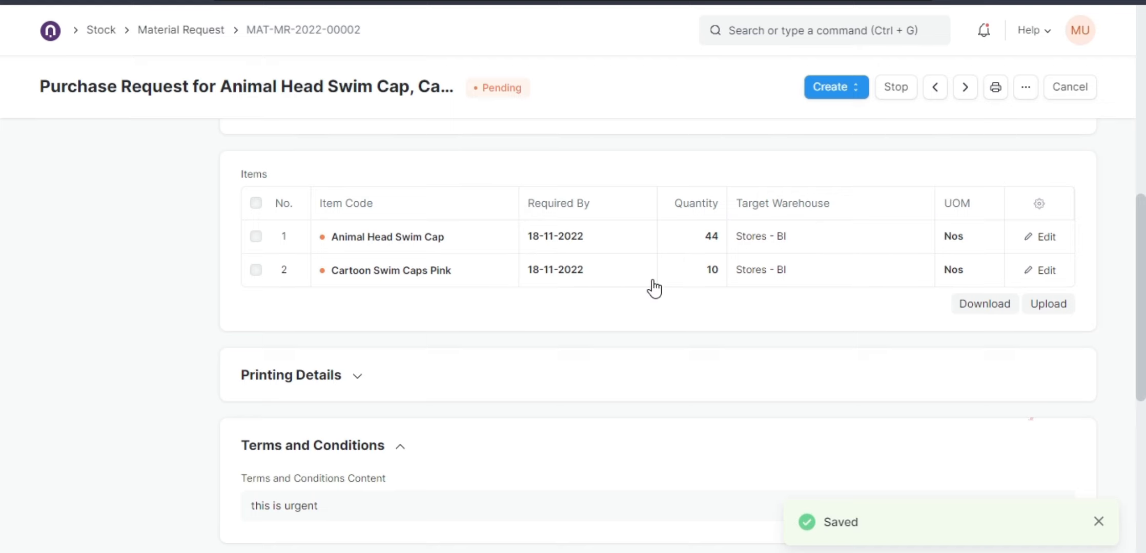
{"action": "scroll", "coordinate": [654, 289], "scroll_direction": "up", "scroll_amount": 8}
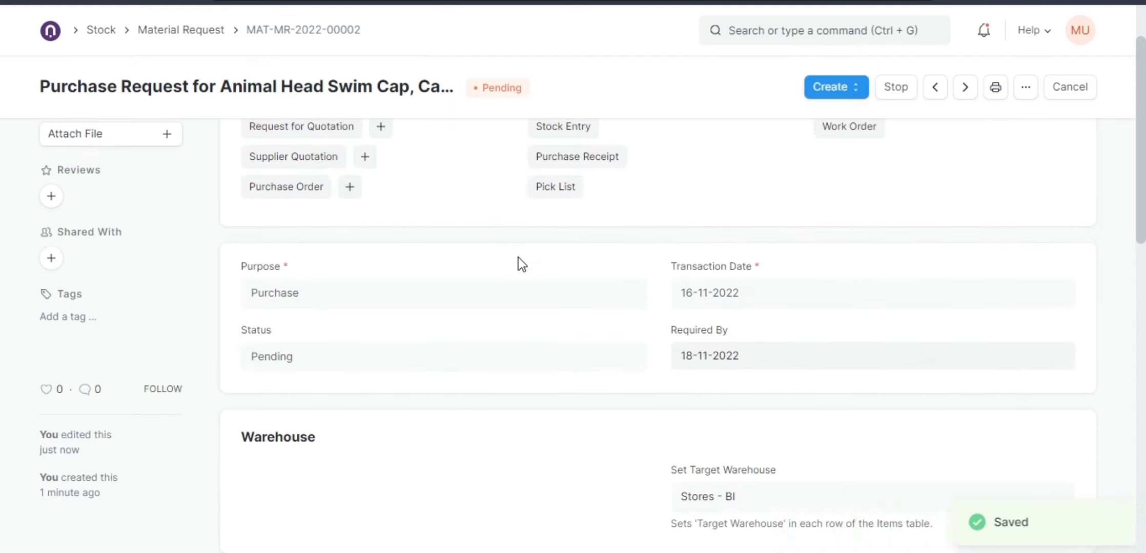
{"action": "scroll", "coordinate": [519, 263], "scroll_direction": "up", "scroll_amount": 2}
{"action": "left_click", "coordinate": [840, 88]}
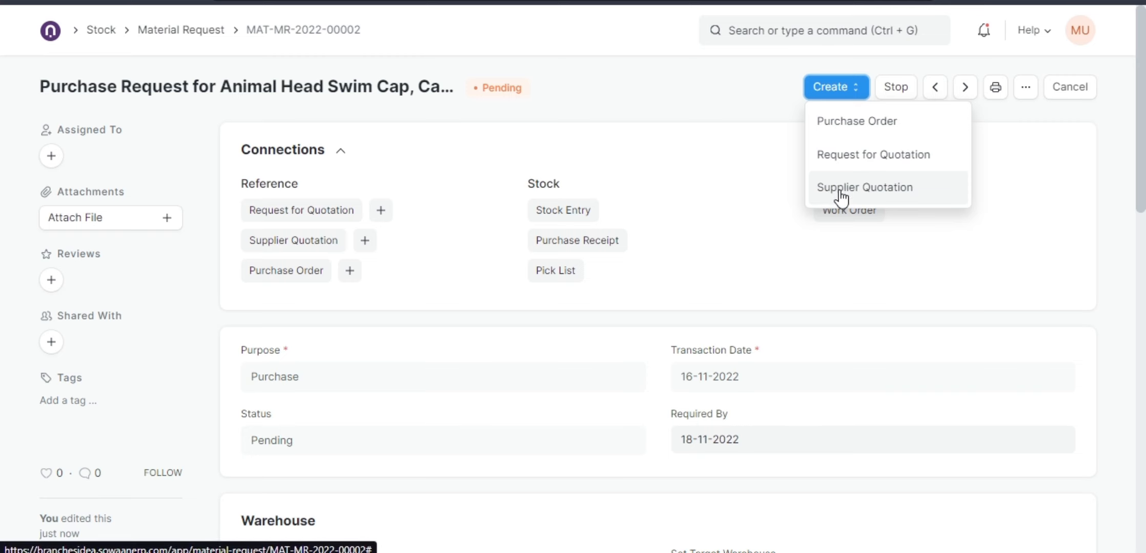
{"action": "left_click", "coordinate": [840, 188]}
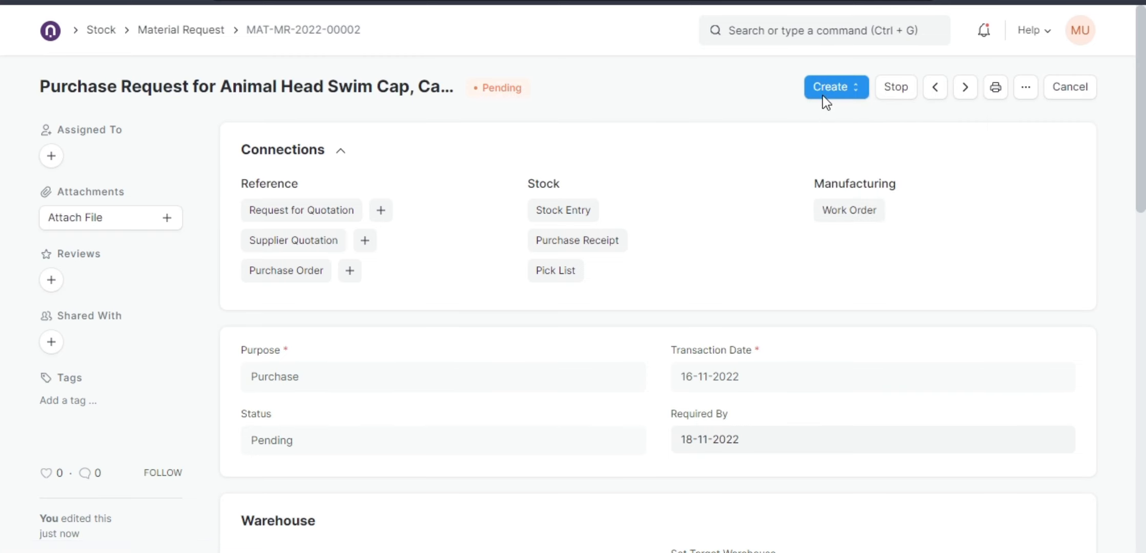
Set the new supplier quotation's supplier to Finis Inc. and review its items.
{"action": "left_click", "coordinate": [345, 231]}
{"action": "type", "text": "finis"}
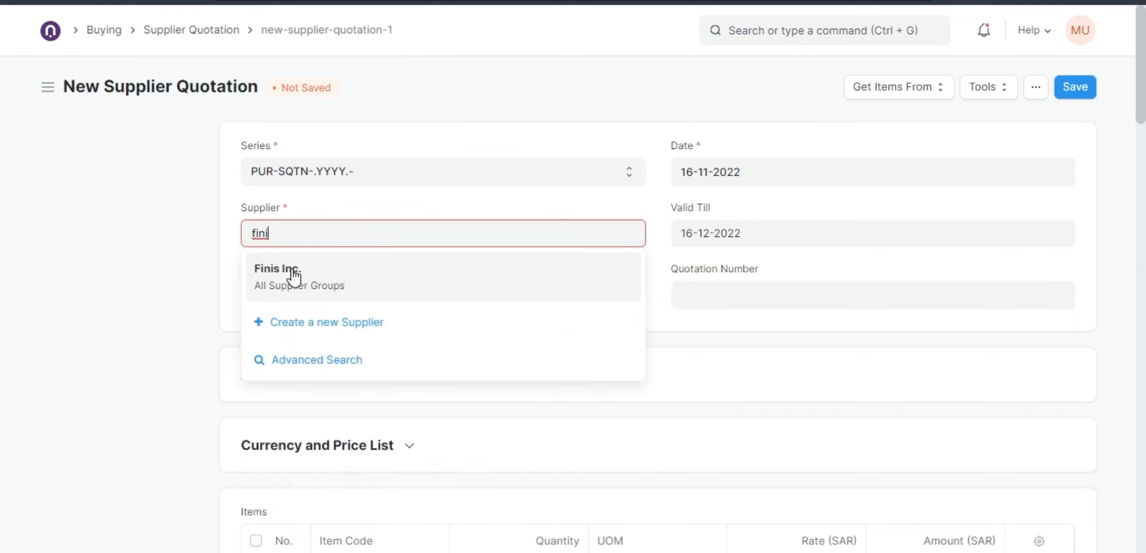
{"action": "left_click", "coordinate": [277, 267]}
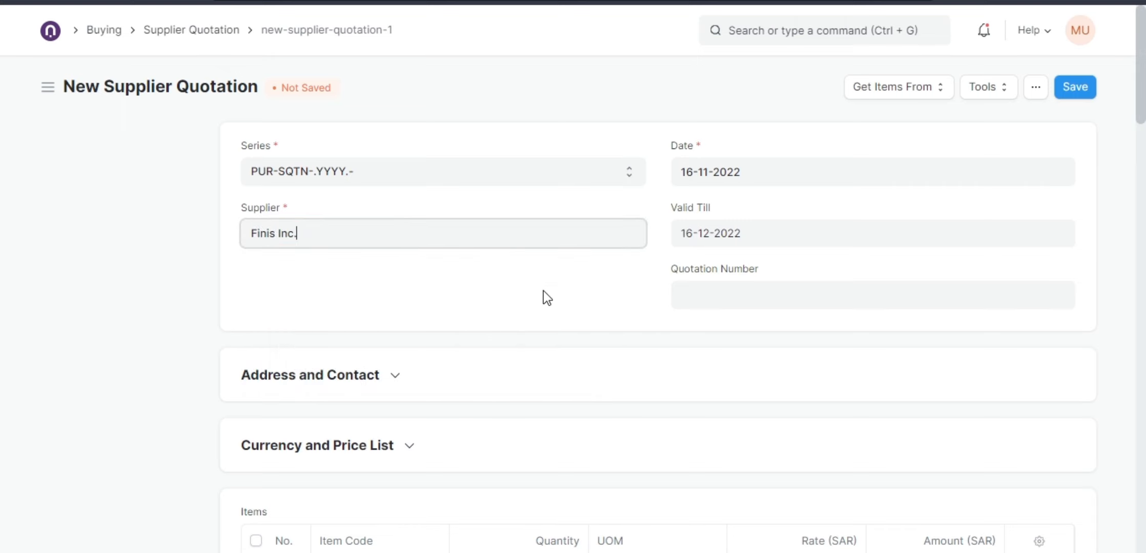
{"action": "scroll", "coordinate": [546, 277], "scroll_direction": "down", "scroll_amount": 6}
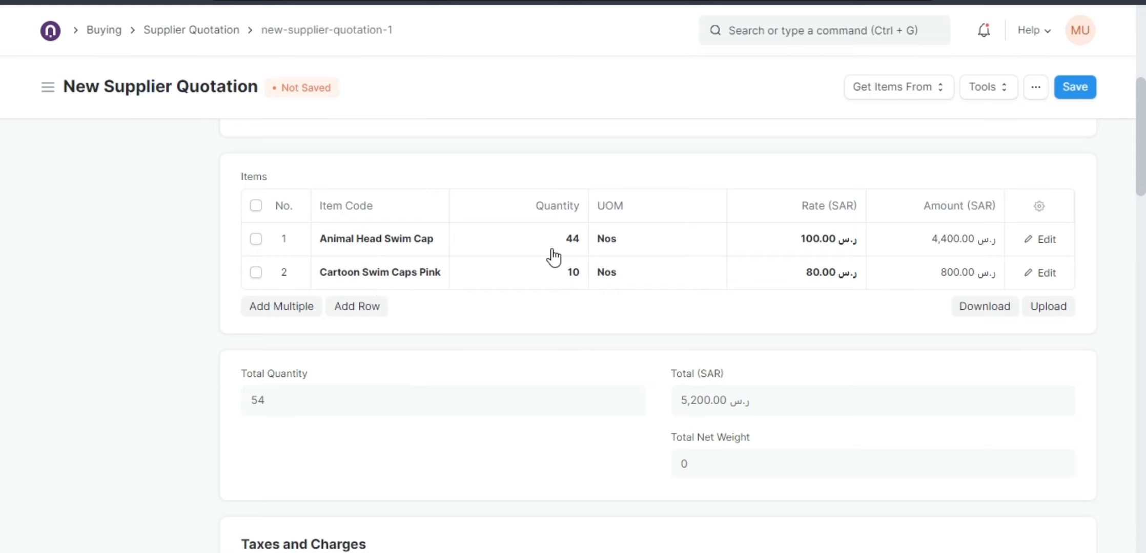
{"action": "scroll", "coordinate": [350, 281], "scroll_direction": "up", "scroll_amount": 5}
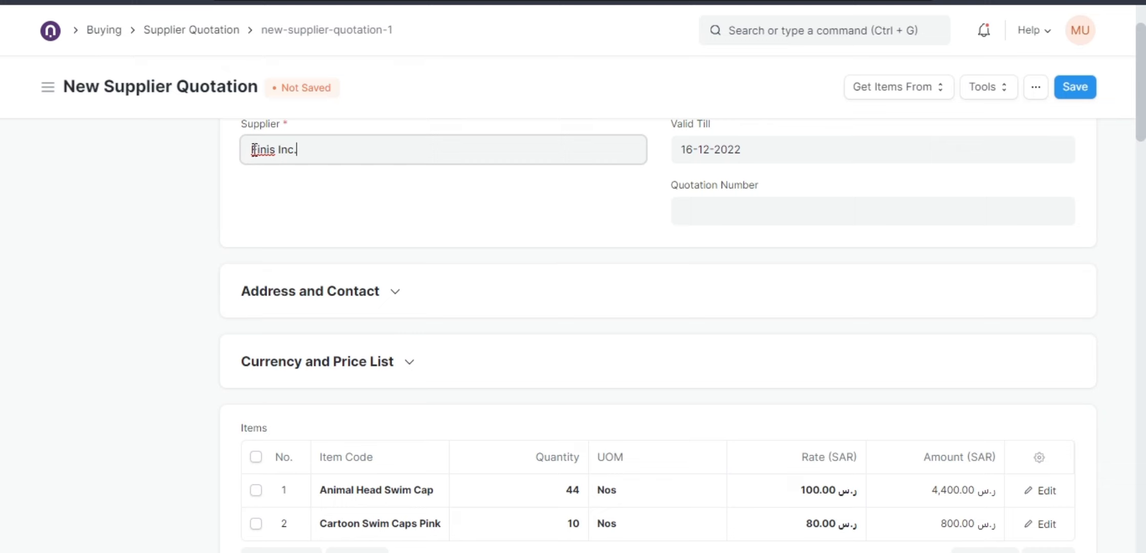
Review the supplier quotation's items and open the first item row to examine its price list rate and rate fields.
{"action": "scroll", "coordinate": [478, 307], "scroll_direction": "down", "scroll_amount": 5}
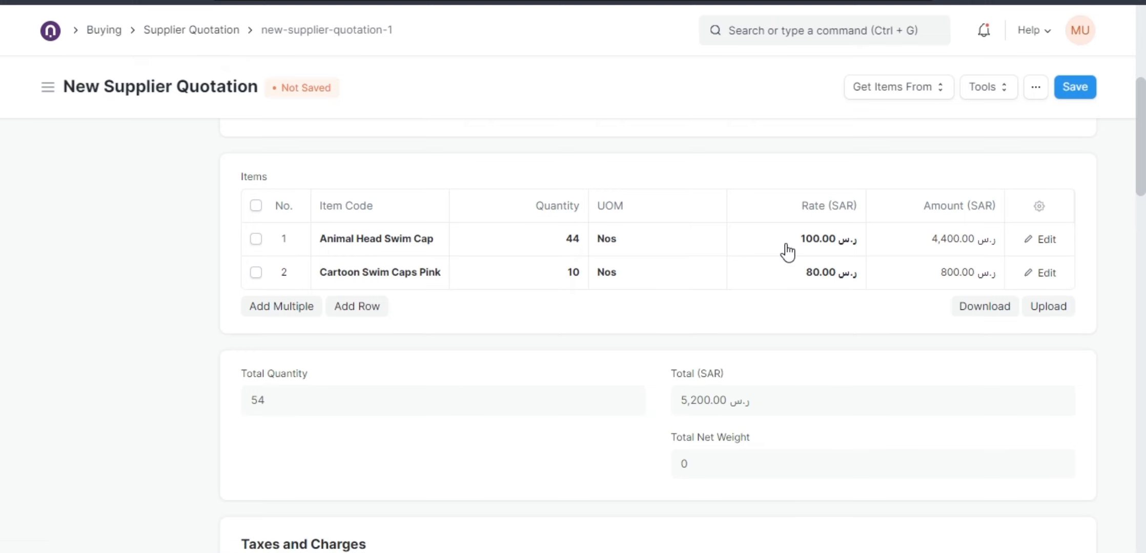
{"action": "scroll", "coordinate": [531, 243], "scroll_direction": "up", "scroll_amount": 5}
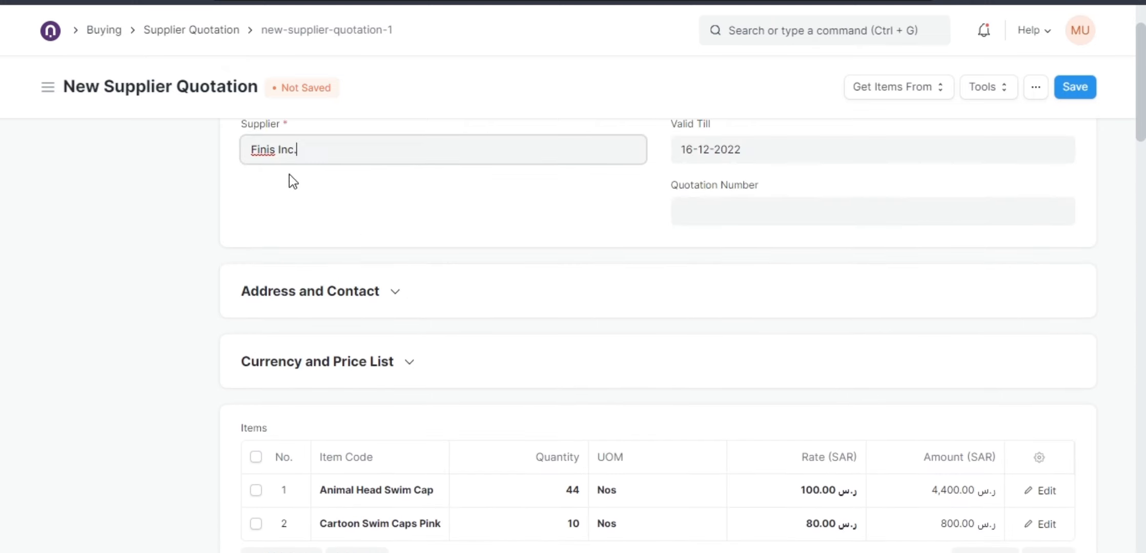
{"action": "scroll", "coordinate": [584, 294], "scroll_direction": "down", "scroll_amount": 5}
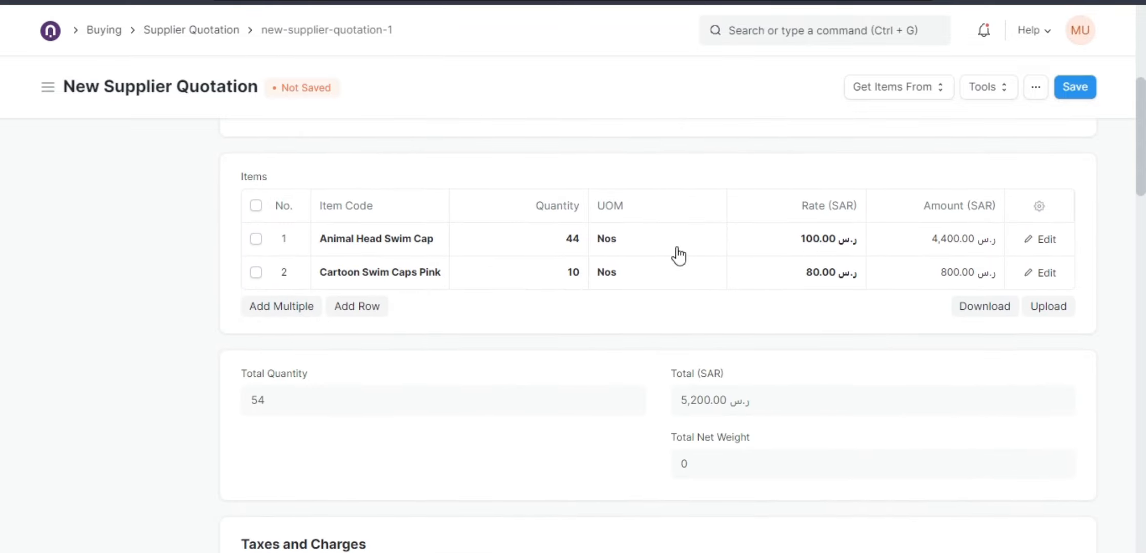
{"action": "scroll", "coordinate": [335, 215], "scroll_direction": "up", "scroll_amount": 5}
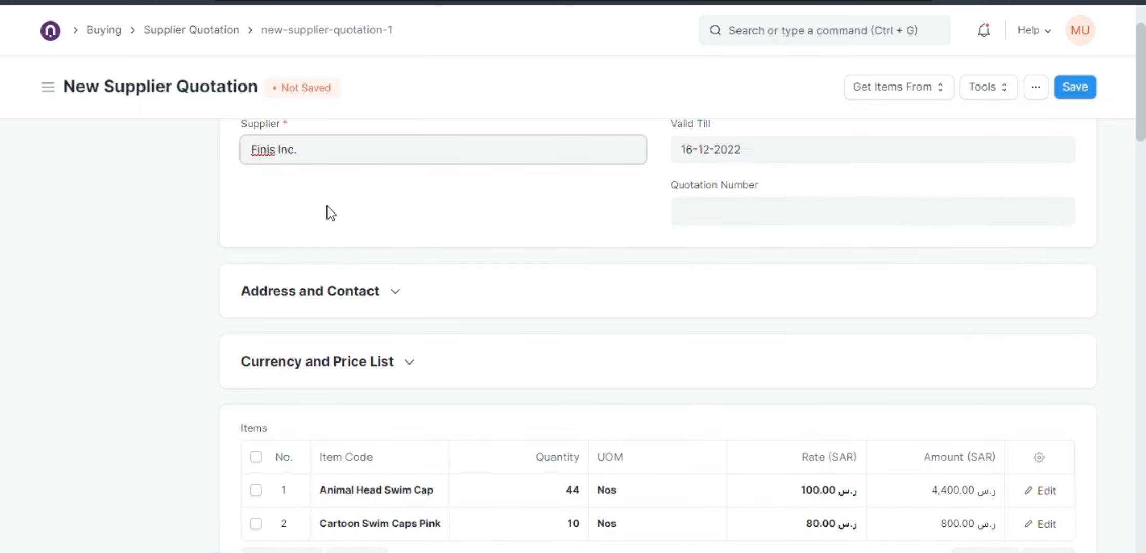
{"action": "scroll", "coordinate": [704, 404], "scroll_direction": "down", "scroll_amount": 5}
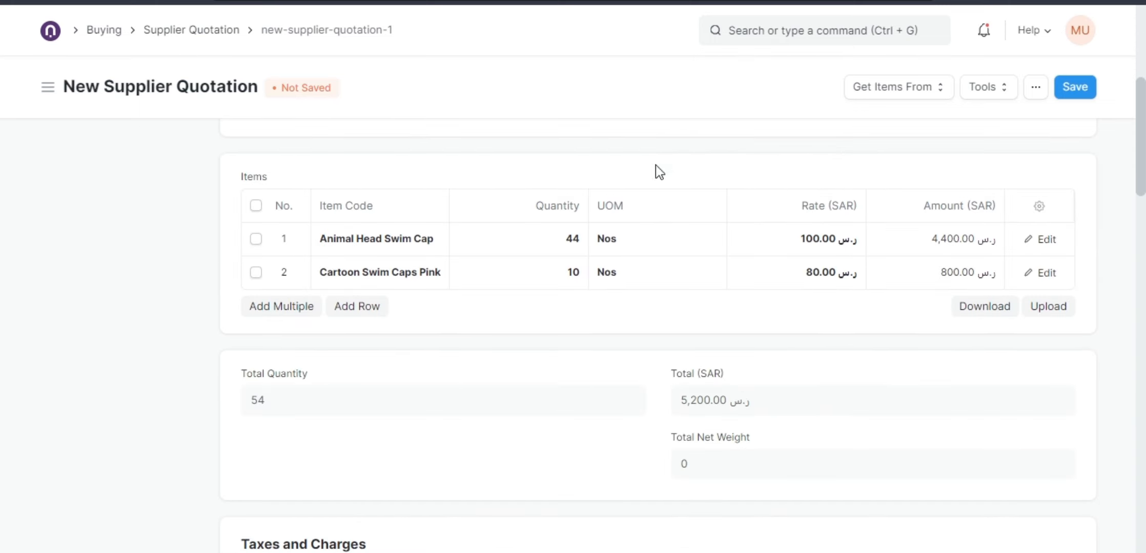
{"action": "left_click", "coordinate": [1040, 239]}
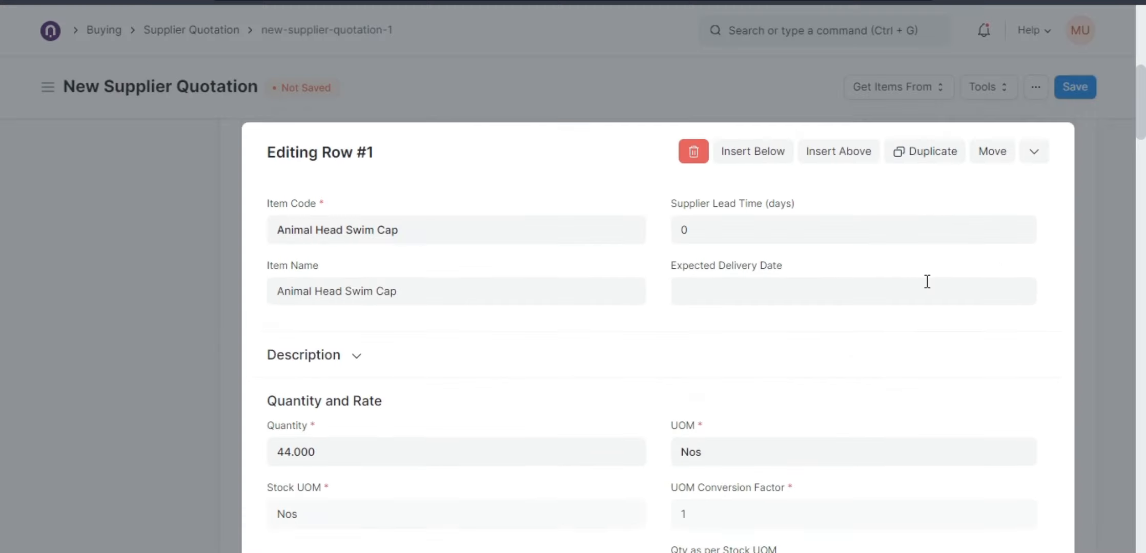
{"action": "scroll", "coordinate": [657, 357], "scroll_direction": "down", "scroll_amount": 5}
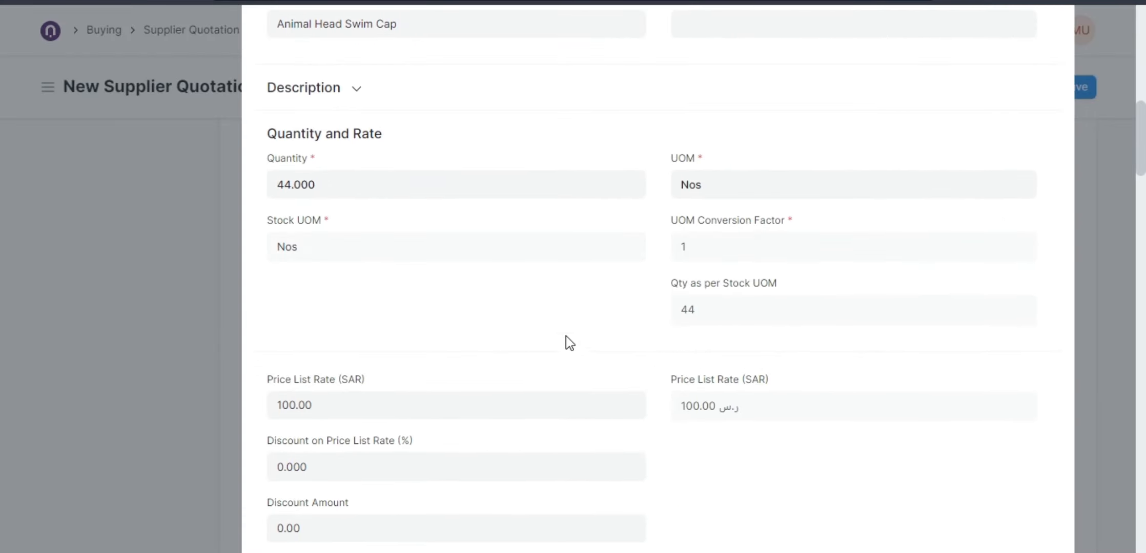
{"action": "scroll", "coordinate": [487, 326], "scroll_direction": "down", "scroll_amount": 5}
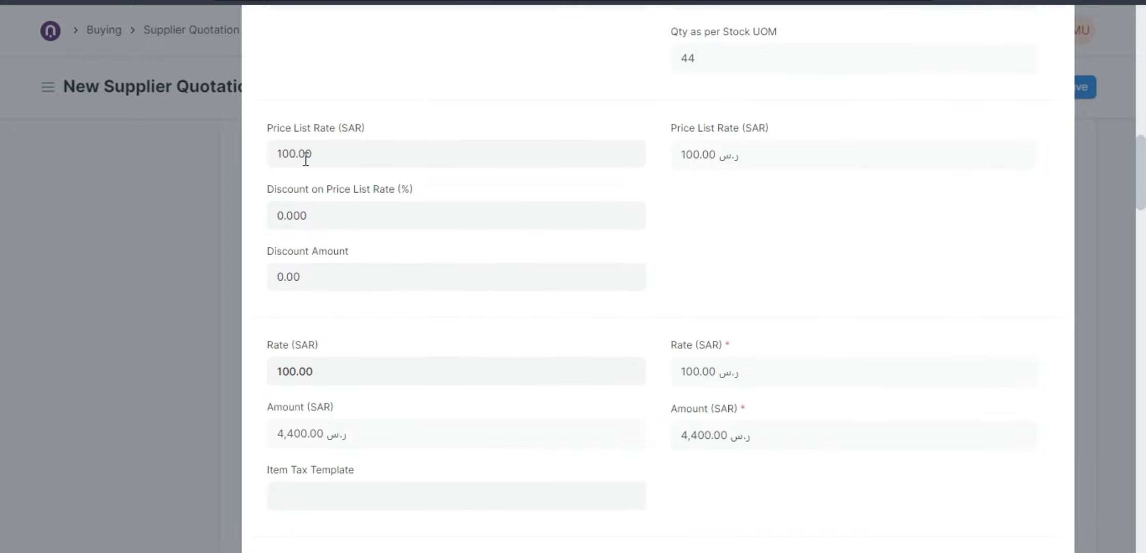
{"action": "left_click", "coordinate": [272, 156]}
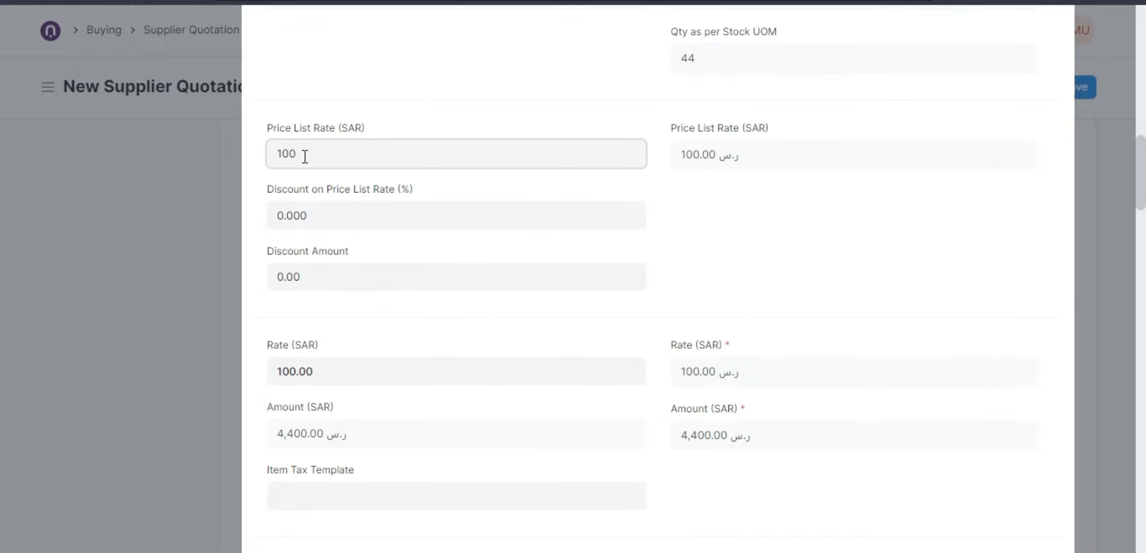
{"action": "left_click_drag", "start_coordinate": [305, 156], "coordinate": [275, 156]}
{"action": "left_click", "coordinate": [181, 209]}
Add a Price List Rate column to the items table and set the Rate and Amount column widths to 1.
{"action": "scroll", "coordinate": [672, 366], "scroll_direction": "down", "scroll_amount": 1}
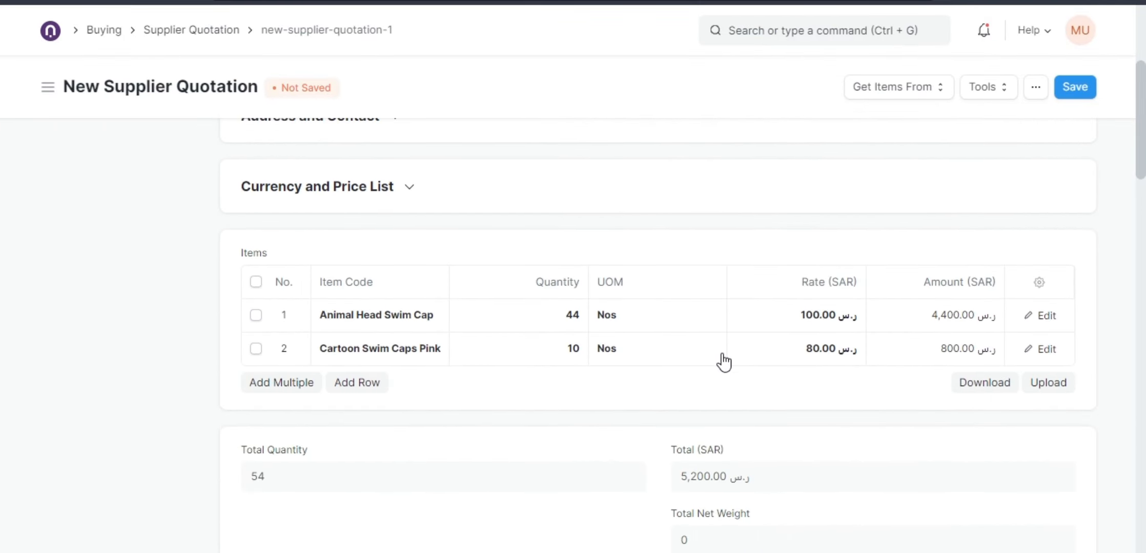
{"action": "left_click", "coordinate": [1038, 282]}
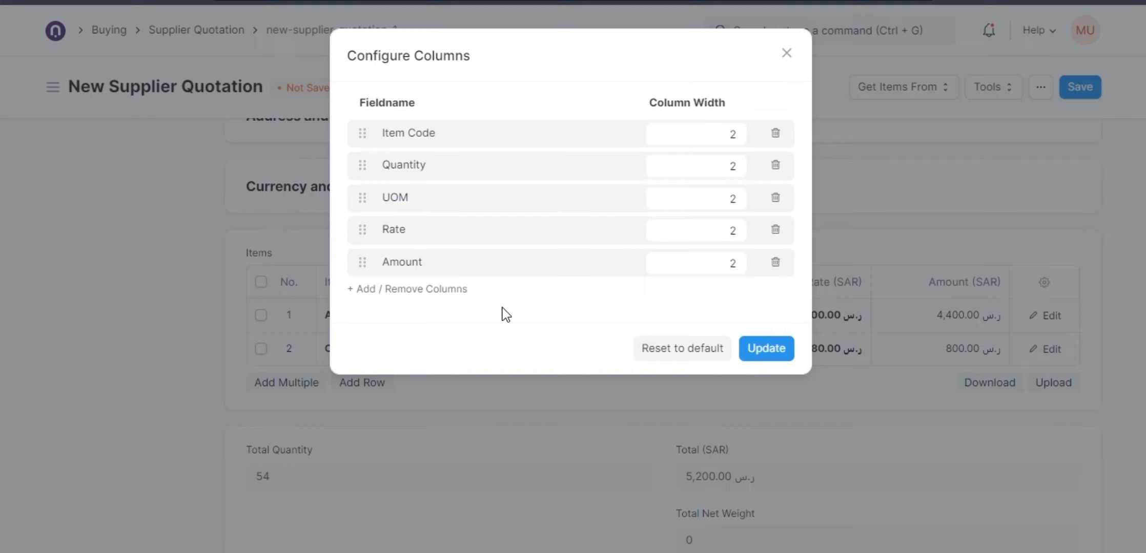
{"action": "left_click", "coordinate": [429, 290]}
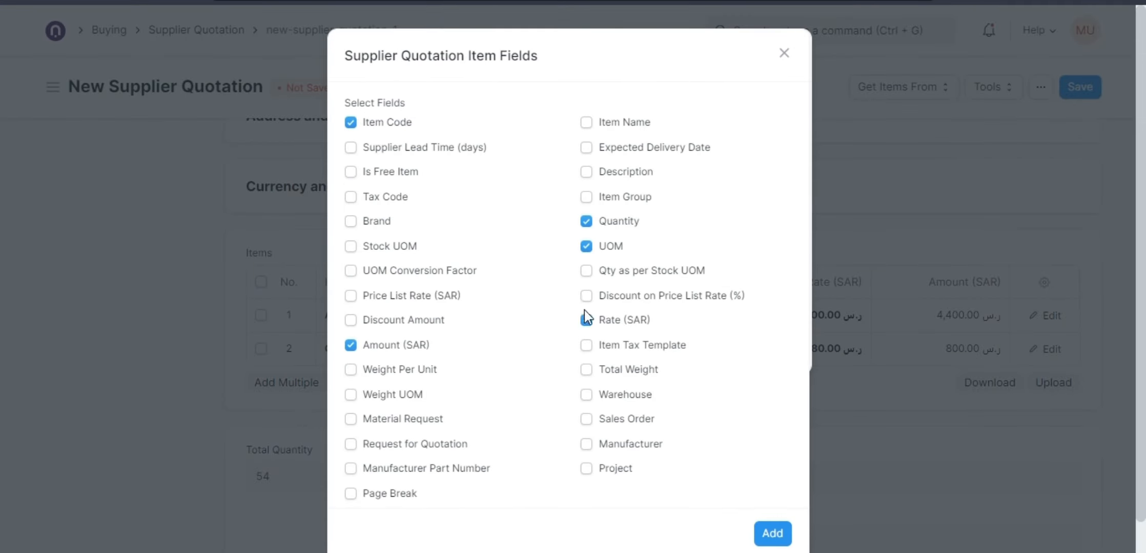
{"action": "left_click", "coordinate": [351, 295]}
{"action": "left_click", "coordinate": [763, 533]}
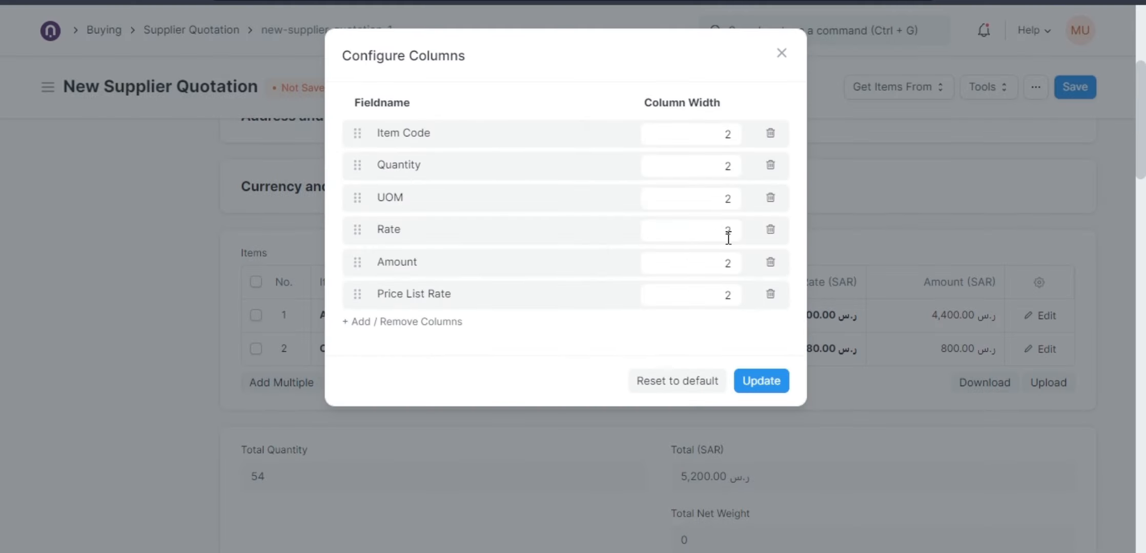
{"action": "double_click", "coordinate": [726, 235]}
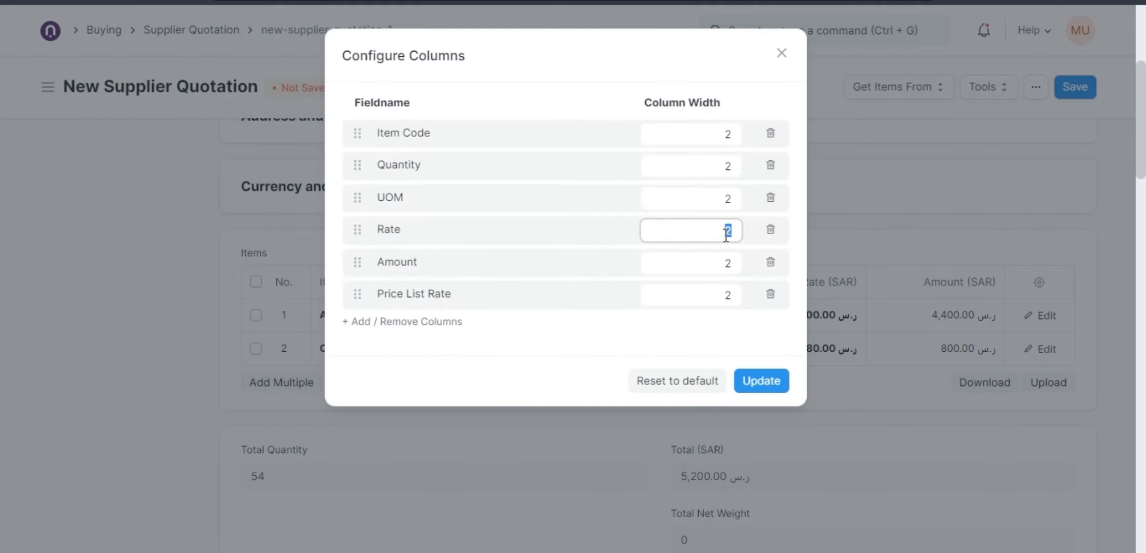
{"action": "type", "text": "1"}
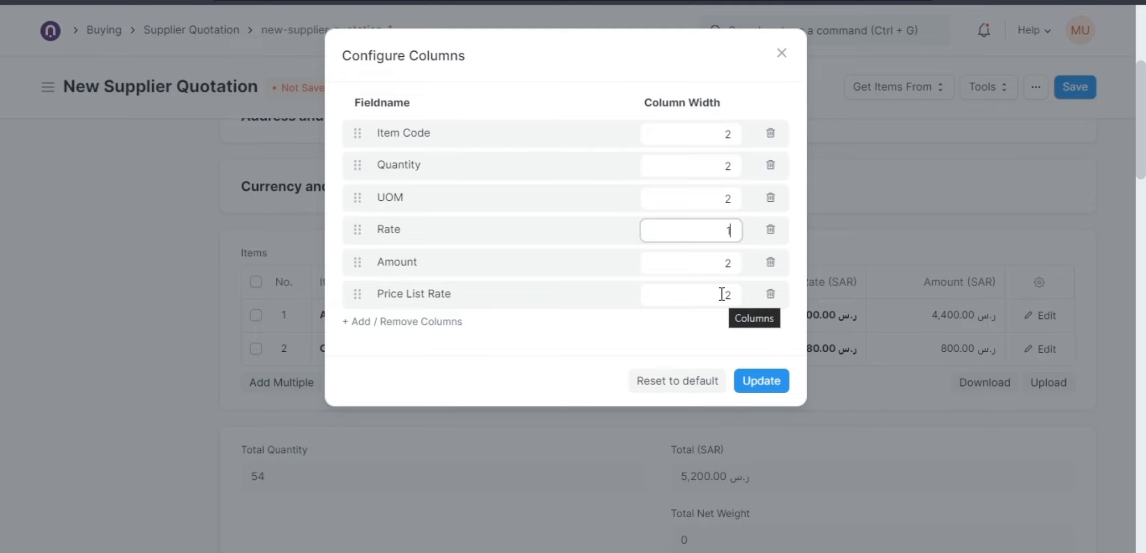
{"action": "double_click", "coordinate": [724, 263]}
{"action": "type", "text": "1"}
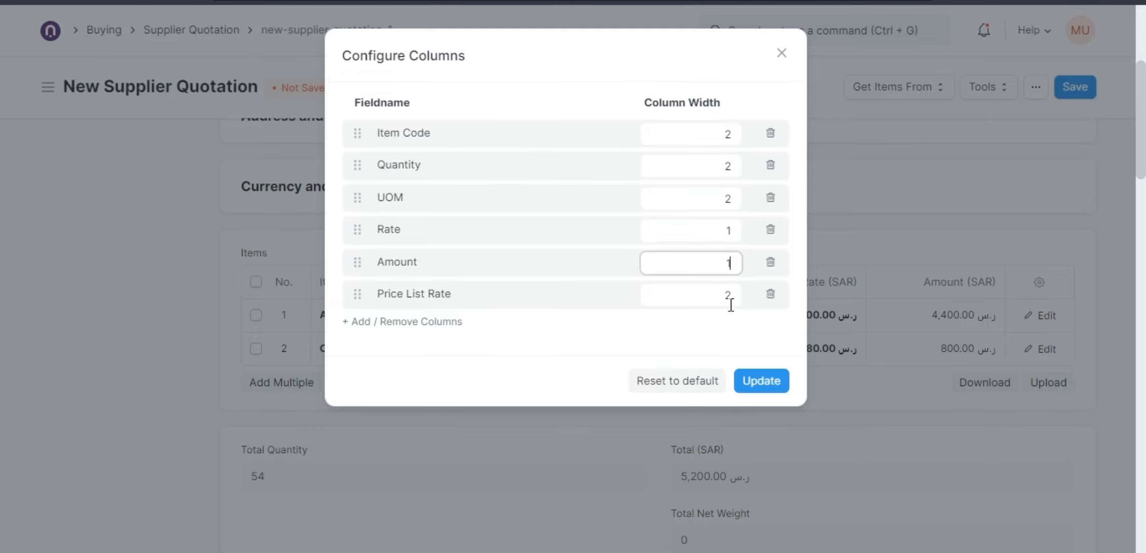
{"action": "left_click", "coordinate": [756, 381]}
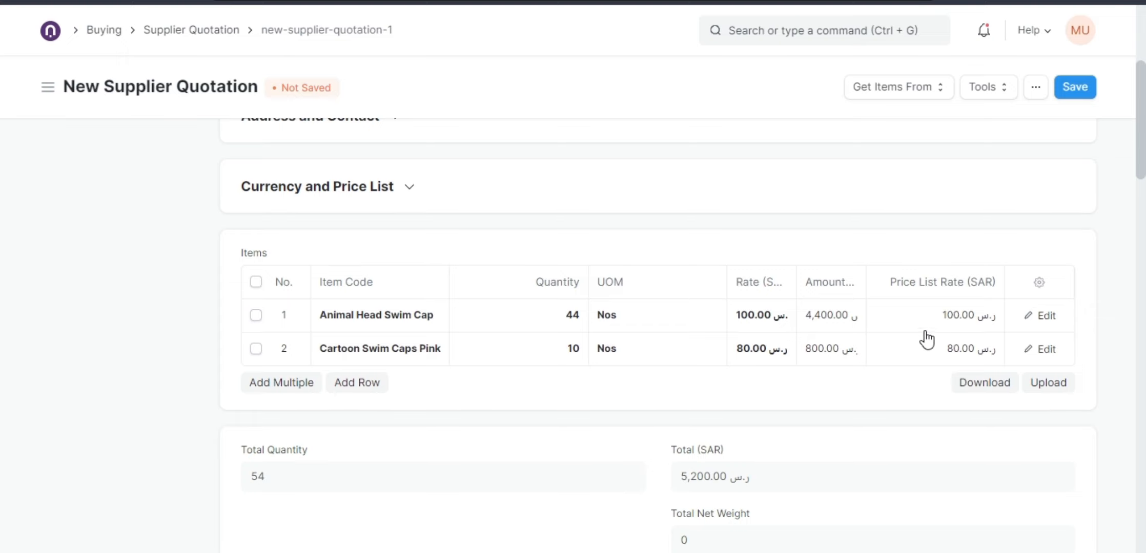
Move the Price List Rate column ahead of the Rate column in the items table.
{"action": "left_click_drag", "start_coordinate": [926, 284], "coordinate": [882, 290]}
{"action": "left_click", "coordinate": [1038, 282]}
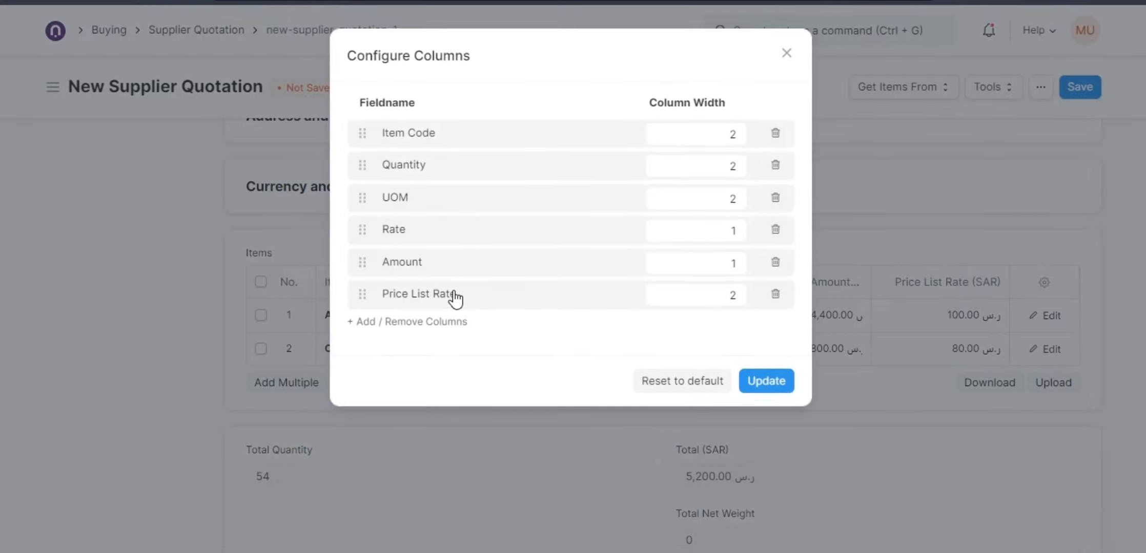
{"action": "left_click_drag", "start_coordinate": [448, 297], "coordinate": [443, 246]}
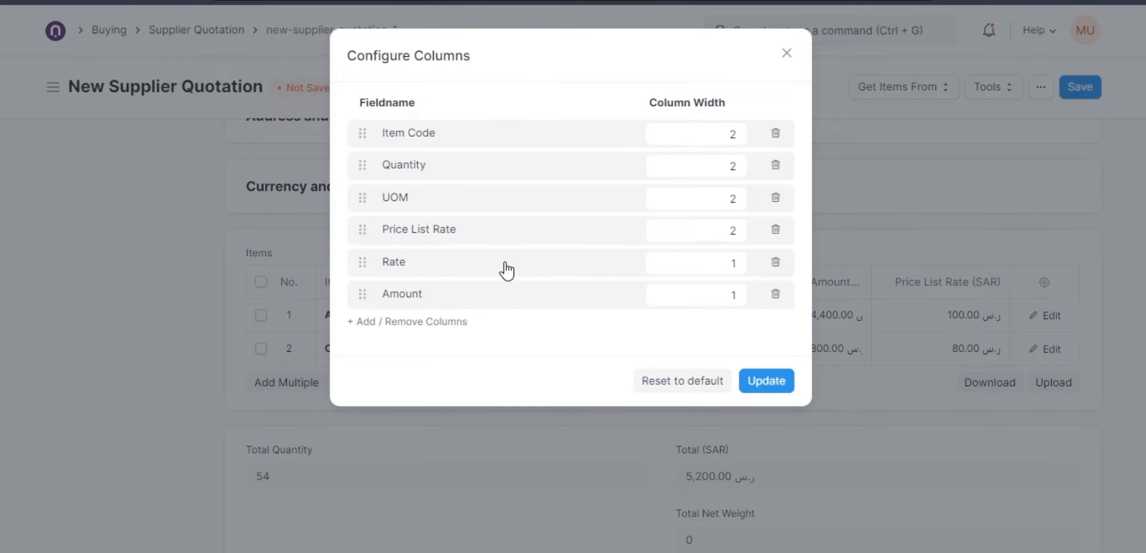
{"action": "left_click", "coordinate": [758, 386]}
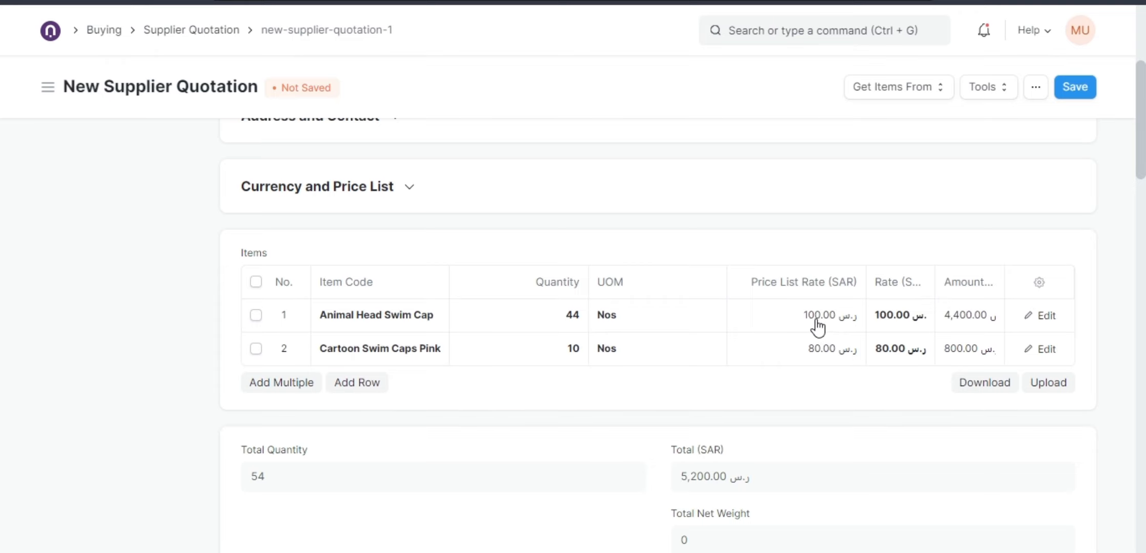
Set the rate of the Animal Head Swim Cap item to 120.
{"action": "left_click", "coordinate": [898, 313]}
{"action": "type", "text": "120"}
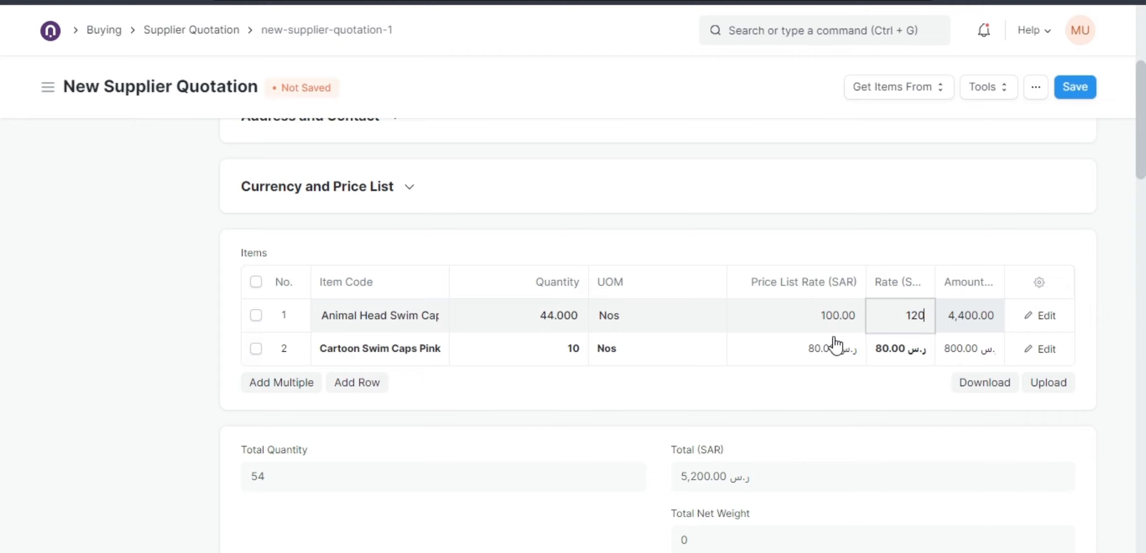
{"action": "left_click", "coordinate": [821, 321]}
{"action": "left_click", "coordinate": [916, 330]}
{"action": "left_click", "coordinate": [849, 322]}
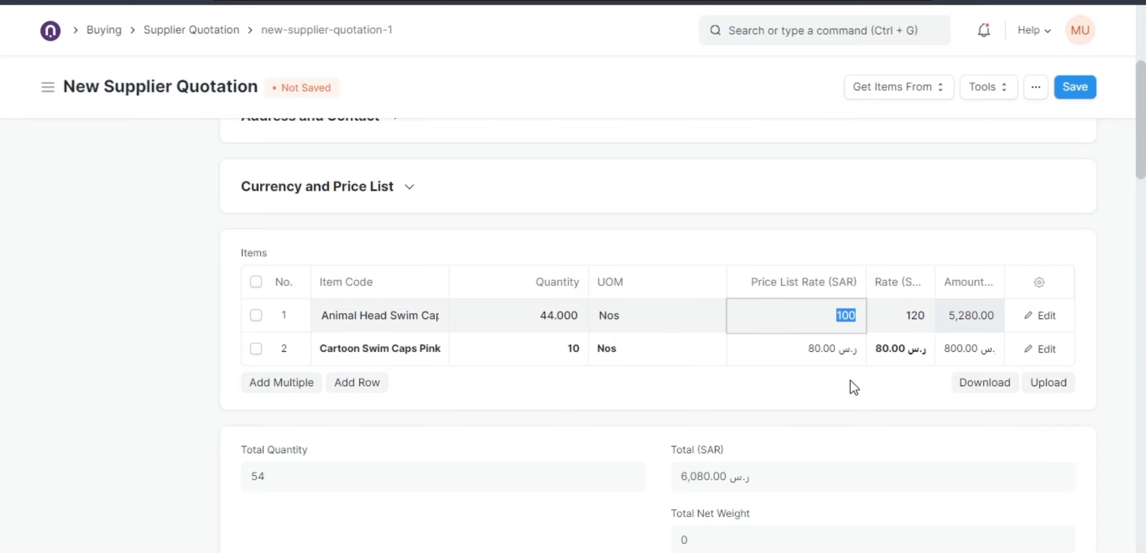
{"action": "left_click", "coordinate": [908, 324]}
{"action": "left_click", "coordinate": [845, 321]}
{"action": "left_click", "coordinate": [897, 320]}
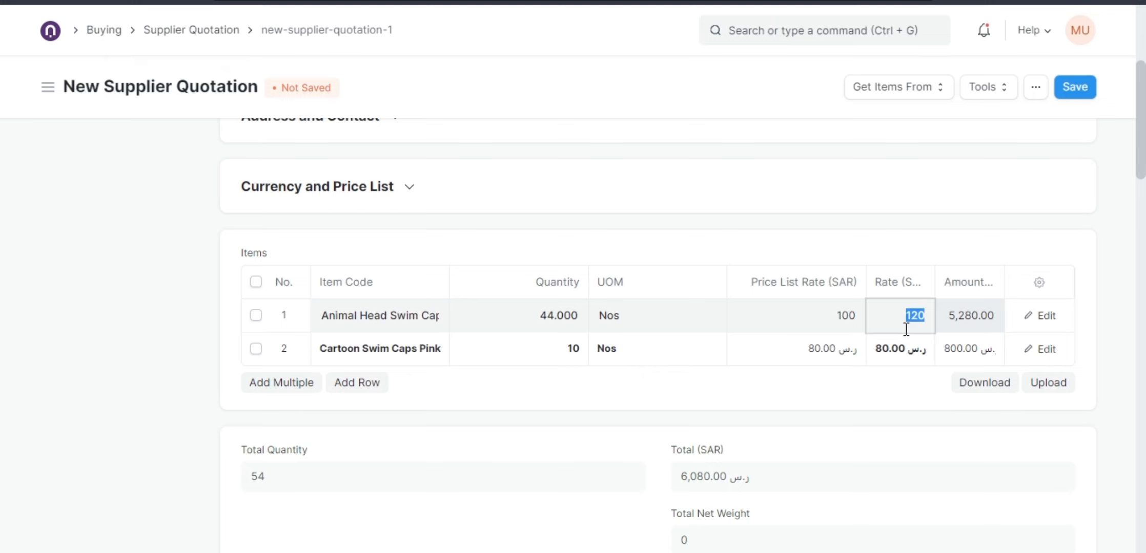
Delete the Cartoon Swim Caps Pink row from the quotation's items.
{"action": "scroll", "coordinate": [336, 225], "scroll_direction": "up", "scroll_amount": 5}
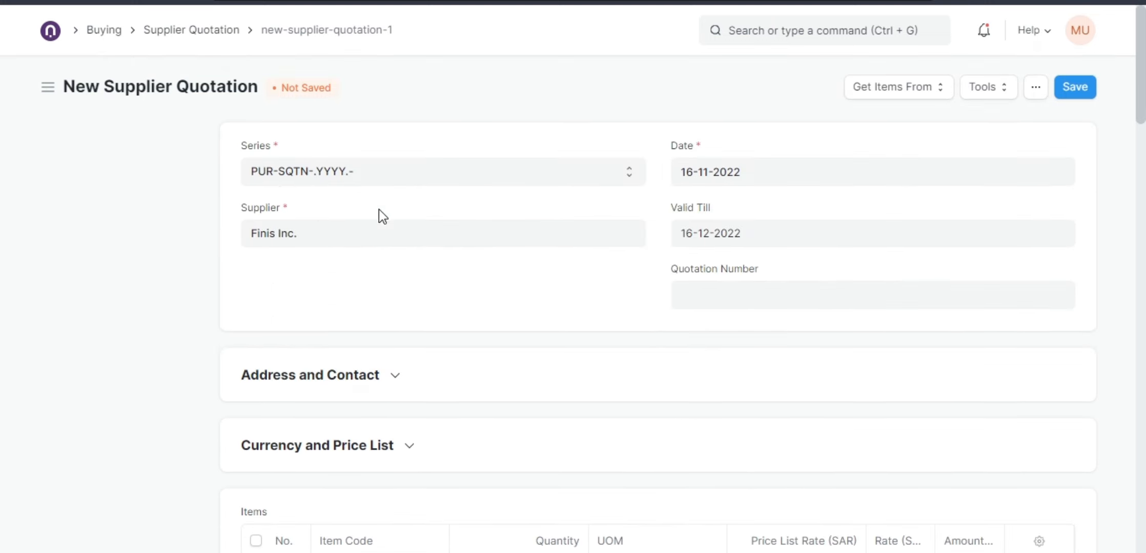
{"action": "scroll", "coordinate": [378, 215], "scroll_direction": "down", "scroll_amount": 5}
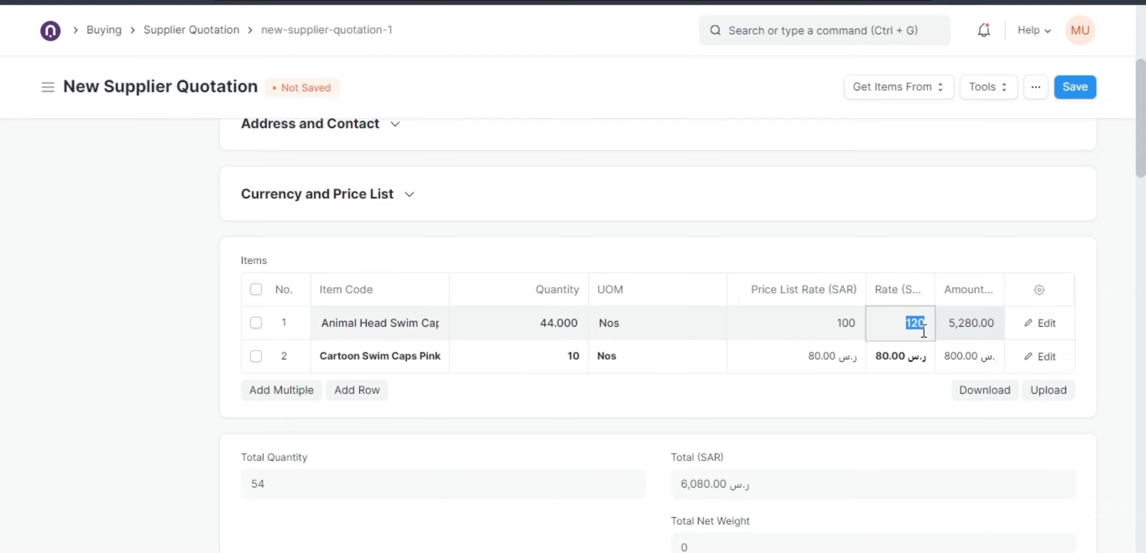
{"action": "left_click", "coordinate": [911, 262]}
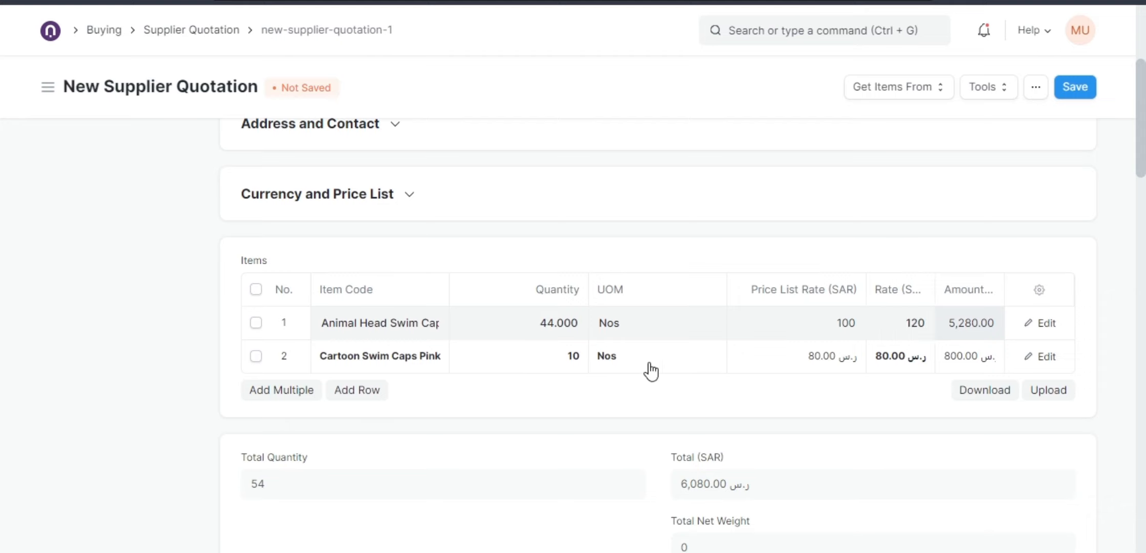
{"action": "left_click", "coordinate": [256, 357]}
{"action": "left_click", "coordinate": [267, 392]}
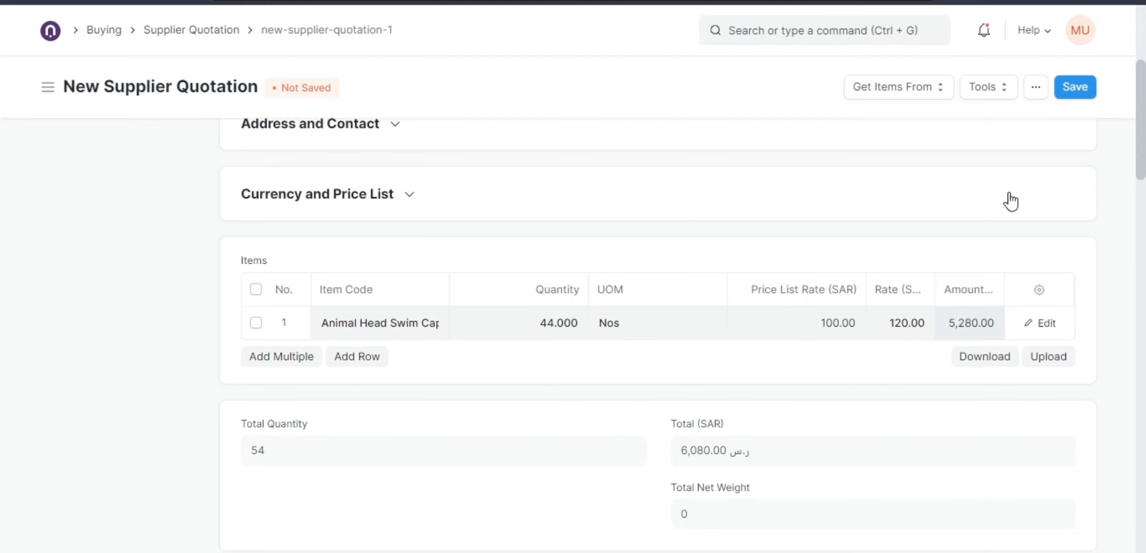
Save the supplier quotation, then submit it and confirm the submission.
{"action": "left_click", "coordinate": [1062, 92]}
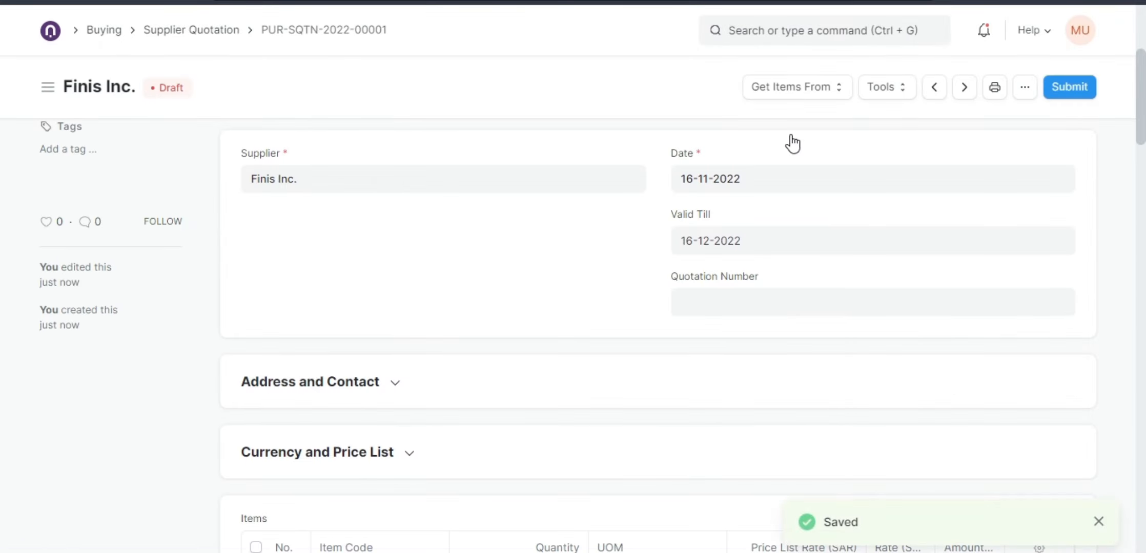
{"action": "left_click", "coordinate": [1051, 91]}
{"action": "left_click", "coordinate": [776, 159]}
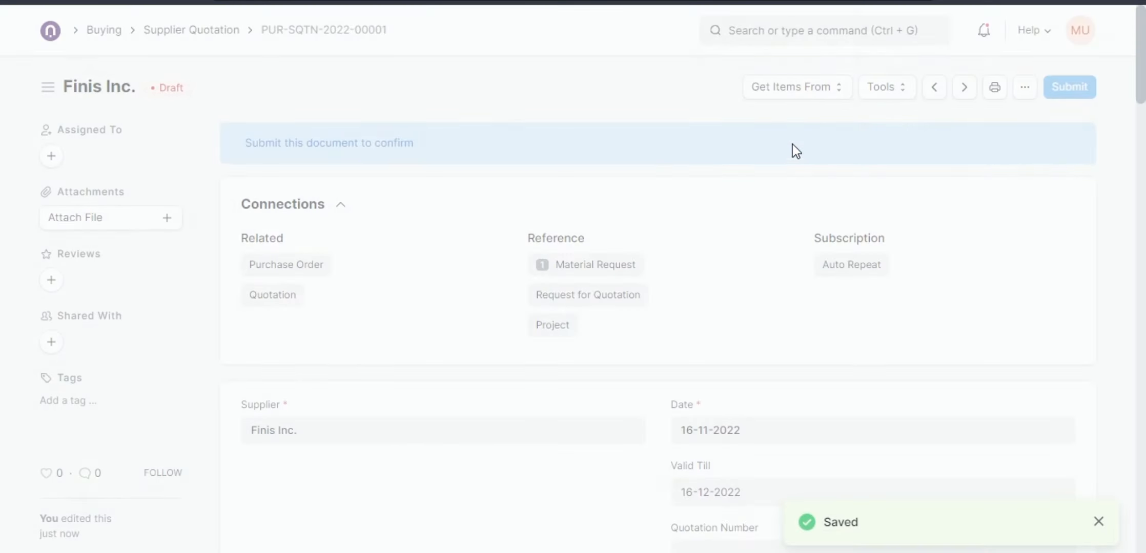
Create a purchase order from the submitted supplier quotation and review its item line.
{"action": "left_click", "coordinate": [872, 91]}
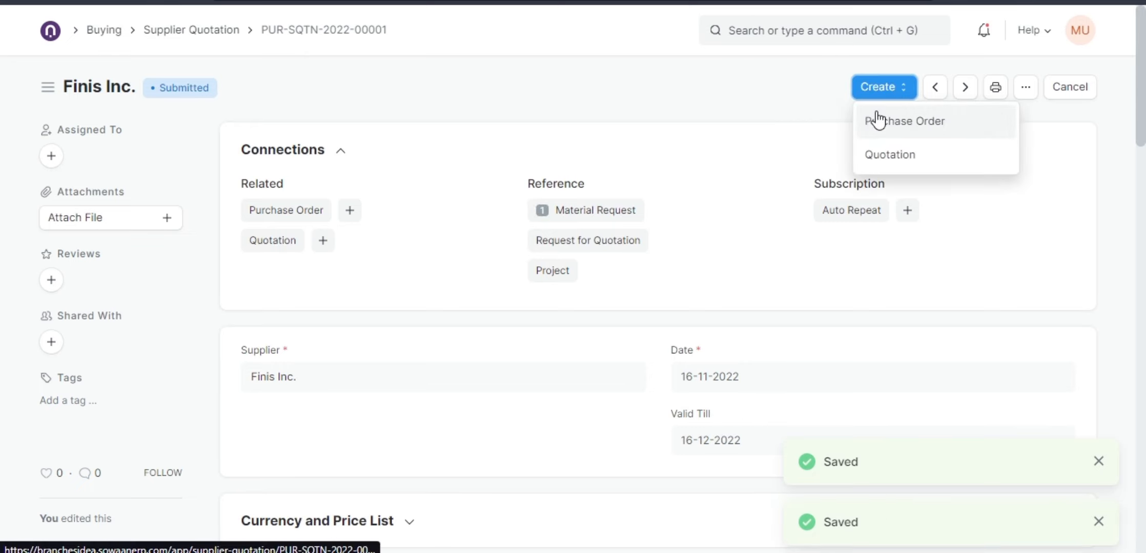
{"action": "left_click", "coordinate": [877, 120]}
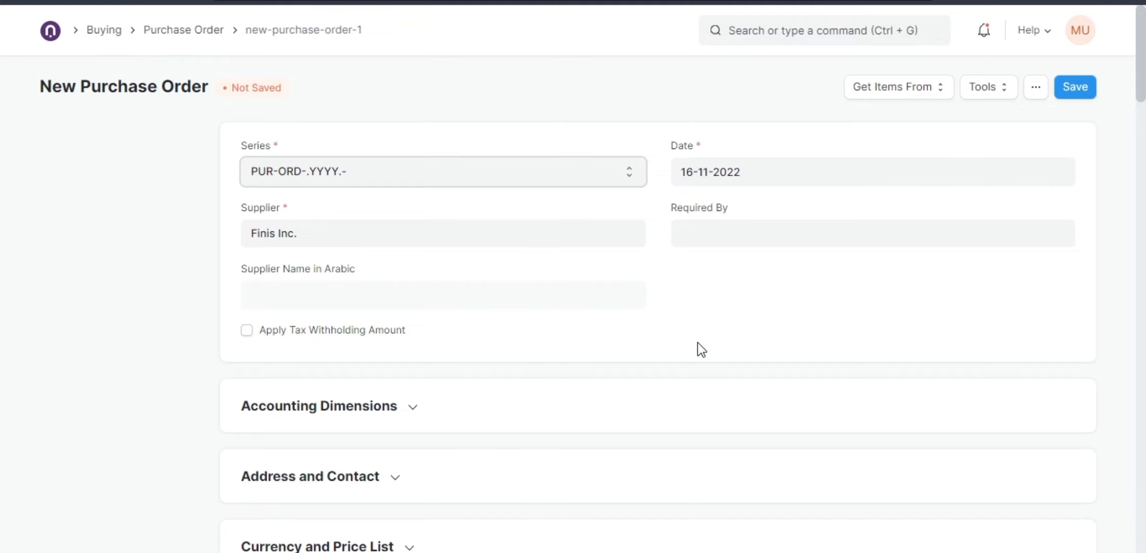
{"action": "scroll", "coordinate": [682, 344], "scroll_direction": "down", "scroll_amount": 6}
{"action": "scroll", "coordinate": [684, 347], "scroll_direction": "down", "scroll_amount": 5}
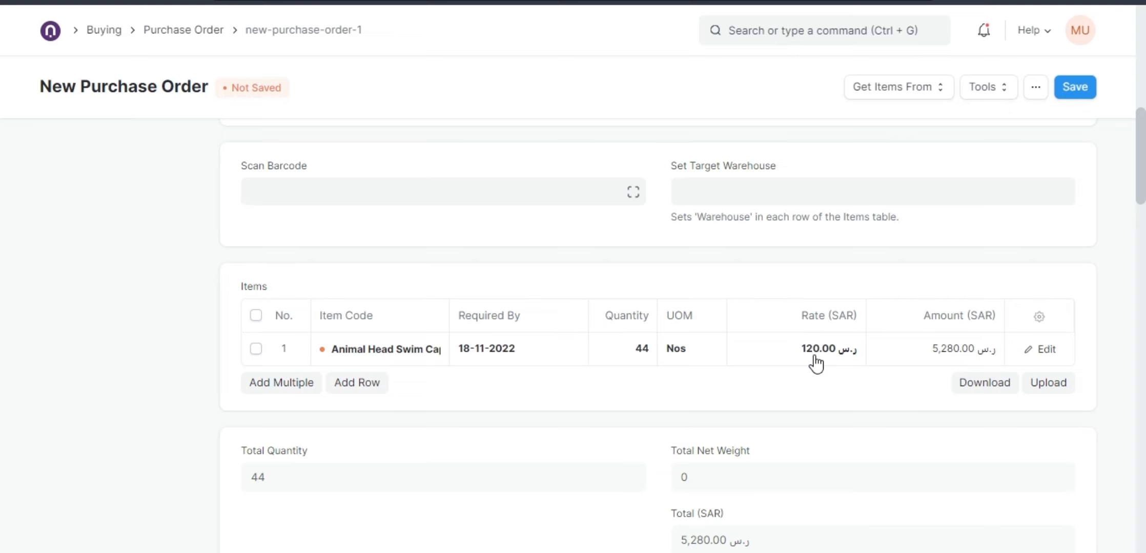
Save the new purchase order, then submit it and confirm the submission.
{"action": "left_click", "coordinate": [1075, 98]}
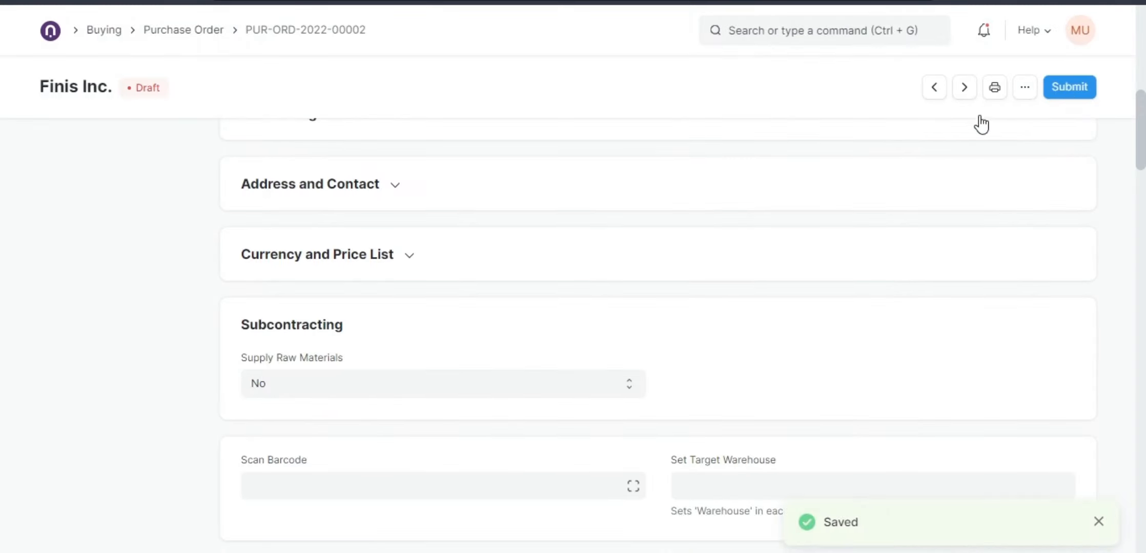
{"action": "left_click", "coordinate": [1069, 88]}
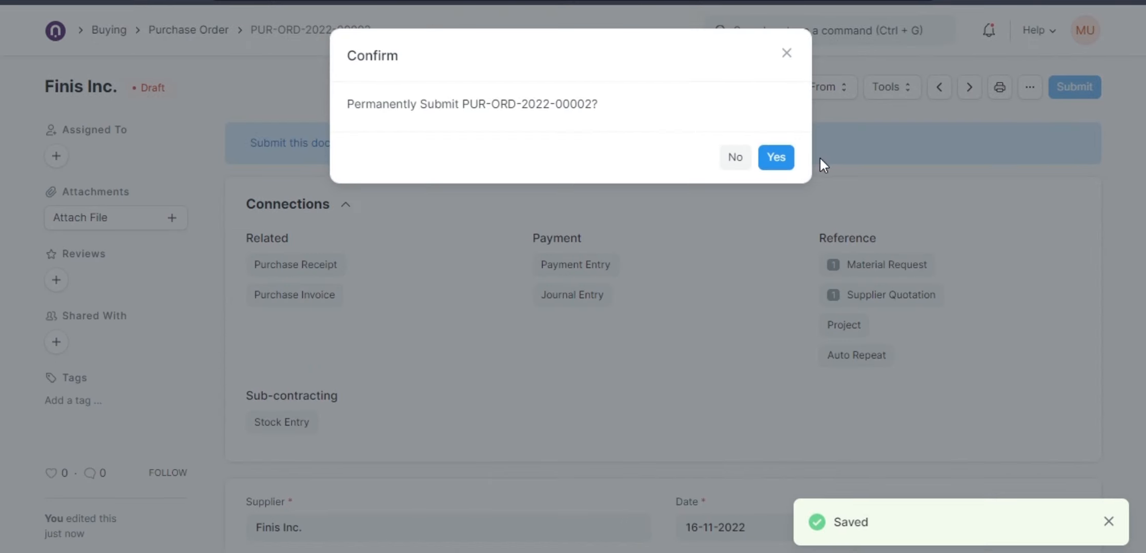
{"action": "left_click", "coordinate": [775, 159]}
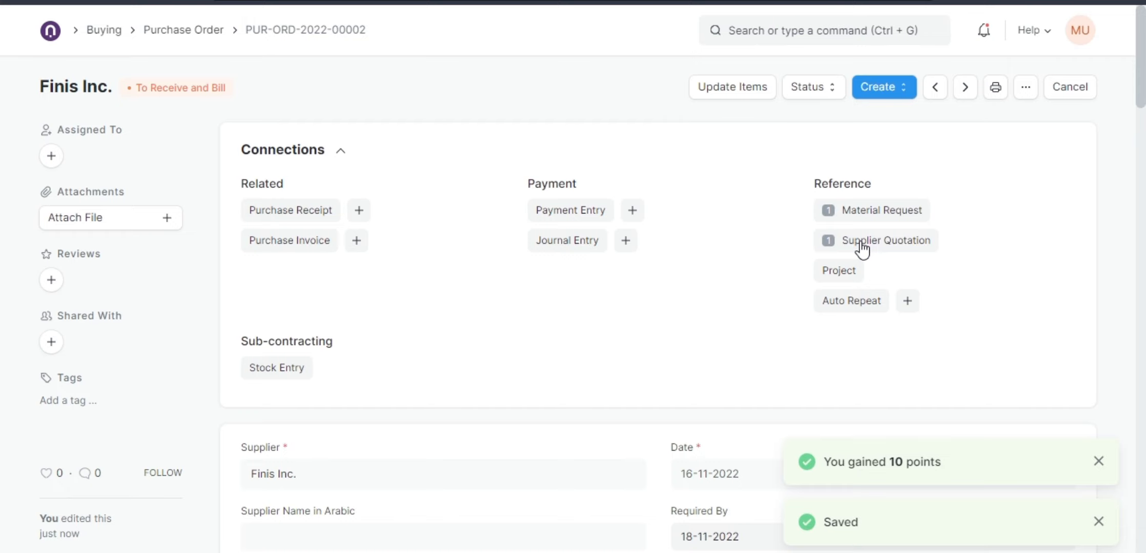
Open the print preview of the submitted purchase order and review its item line and totals.
{"action": "scroll", "coordinate": [807, 299], "scroll_direction": "down", "scroll_amount": 12}
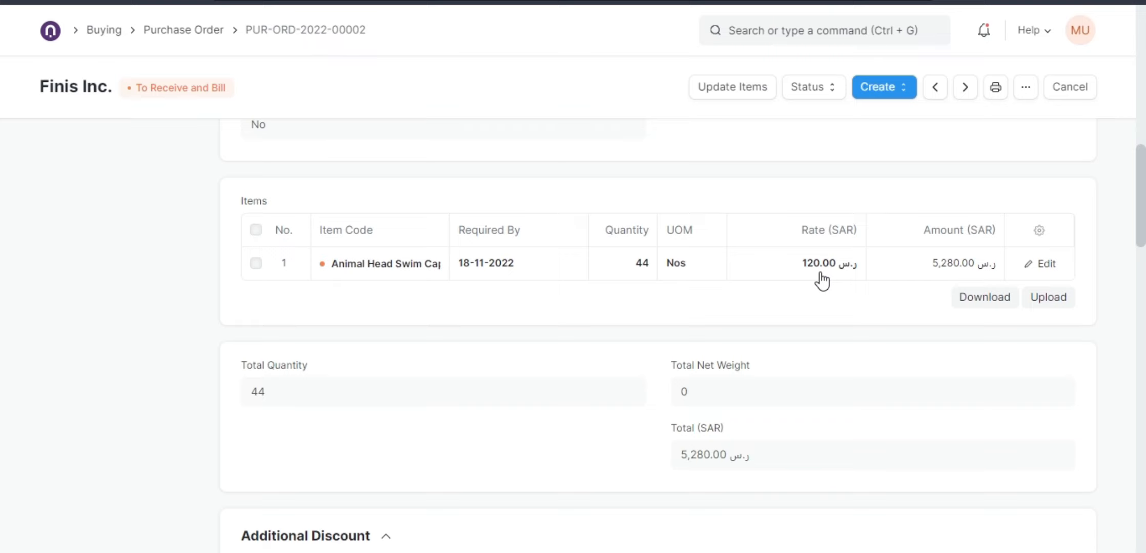
{"action": "left_click", "coordinate": [995, 87]}
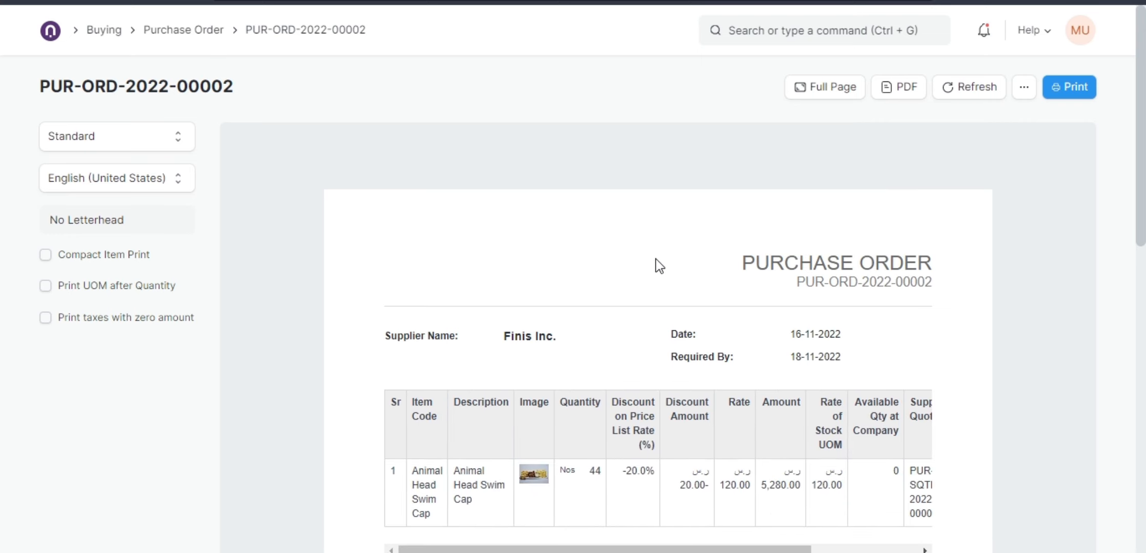
{"action": "scroll", "coordinate": [655, 259], "scroll_direction": "down", "scroll_amount": 3}
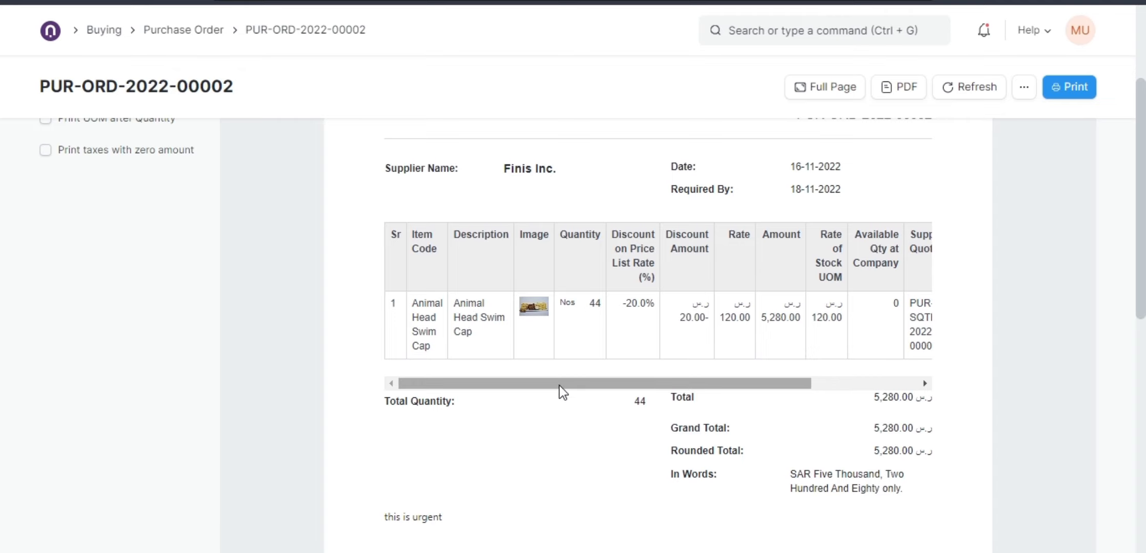
{"action": "left_click_drag", "start_coordinate": [562, 392], "coordinate": [527, 384]}
{"action": "scroll", "coordinate": [526, 383], "scroll_direction": "down", "scroll_amount": 7}
{"action": "scroll", "coordinate": [526, 383], "scroll_direction": "up", "scroll_amount": 8}
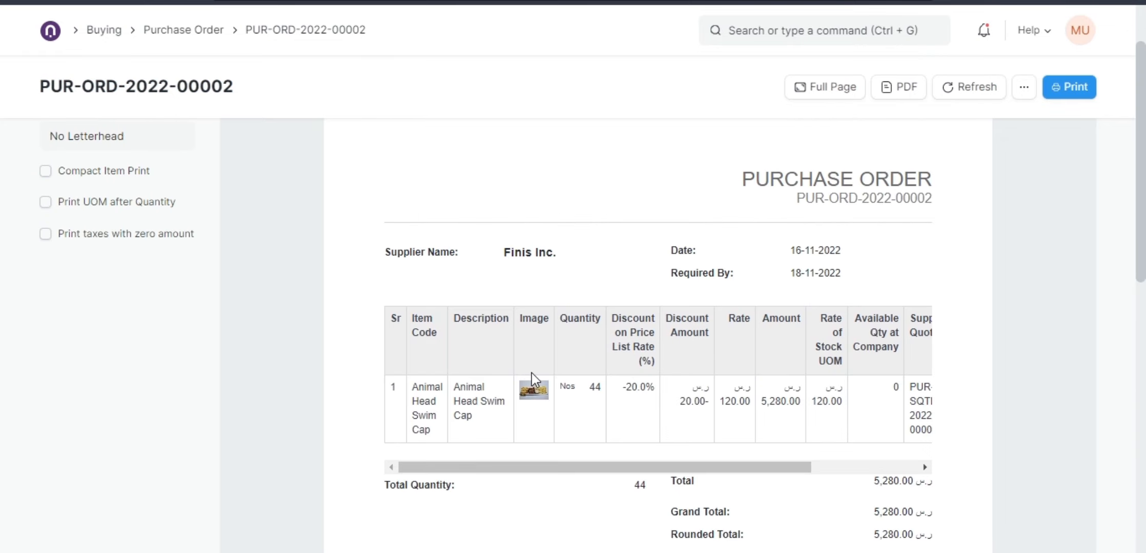
{"action": "scroll", "coordinate": [532, 376], "scroll_direction": "up", "scroll_amount": 2}
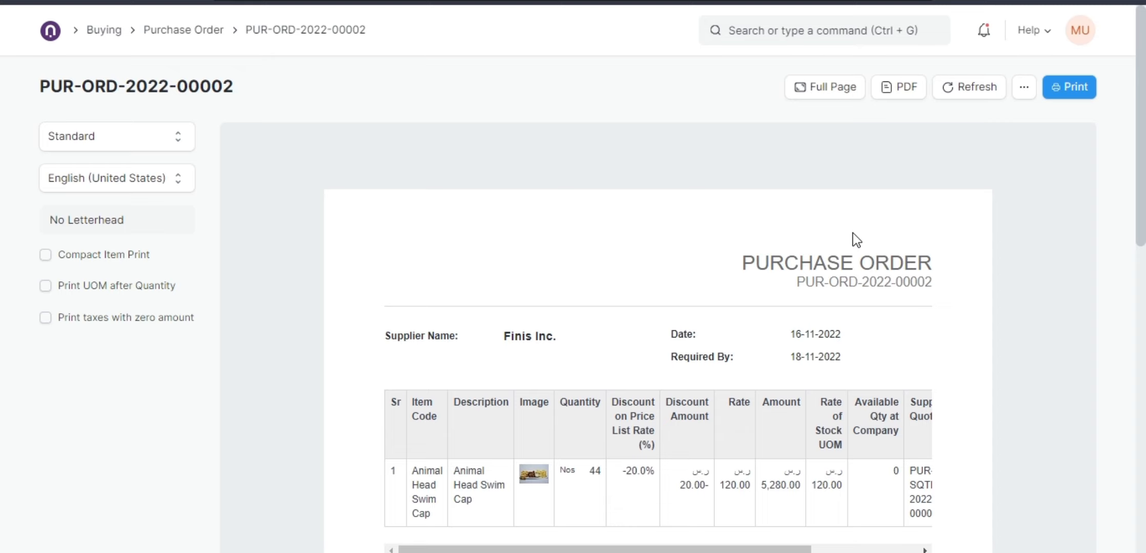
{"action": "scroll", "coordinate": [853, 233], "scroll_direction": "down", "scroll_amount": 12}
{"action": "scroll", "coordinate": [828, 282], "scroll_direction": "up", "scroll_amount": 6}
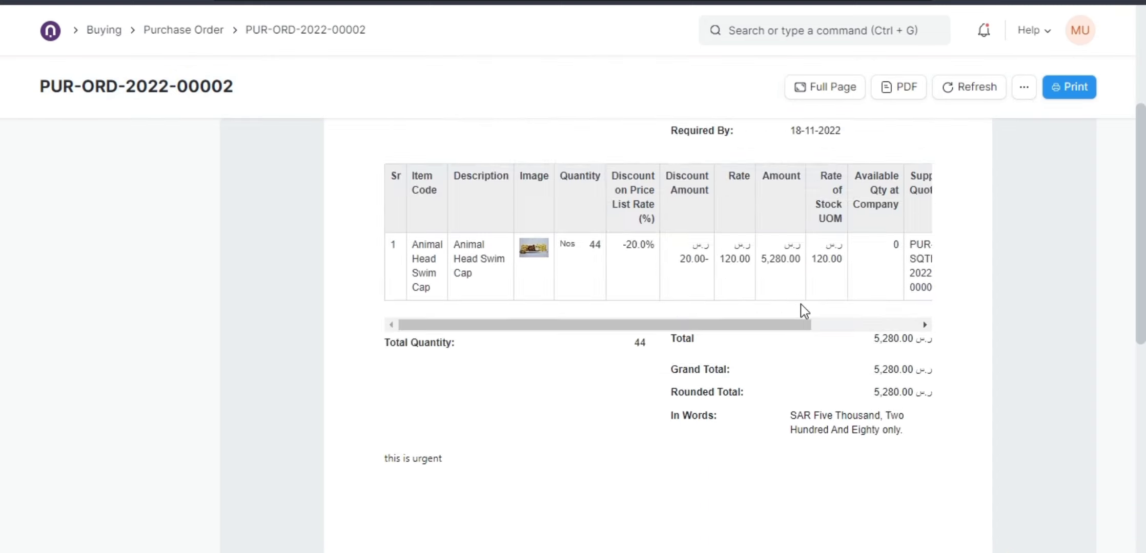
{"action": "scroll", "coordinate": [801, 304], "scroll_direction": "up", "scroll_amount": 5}
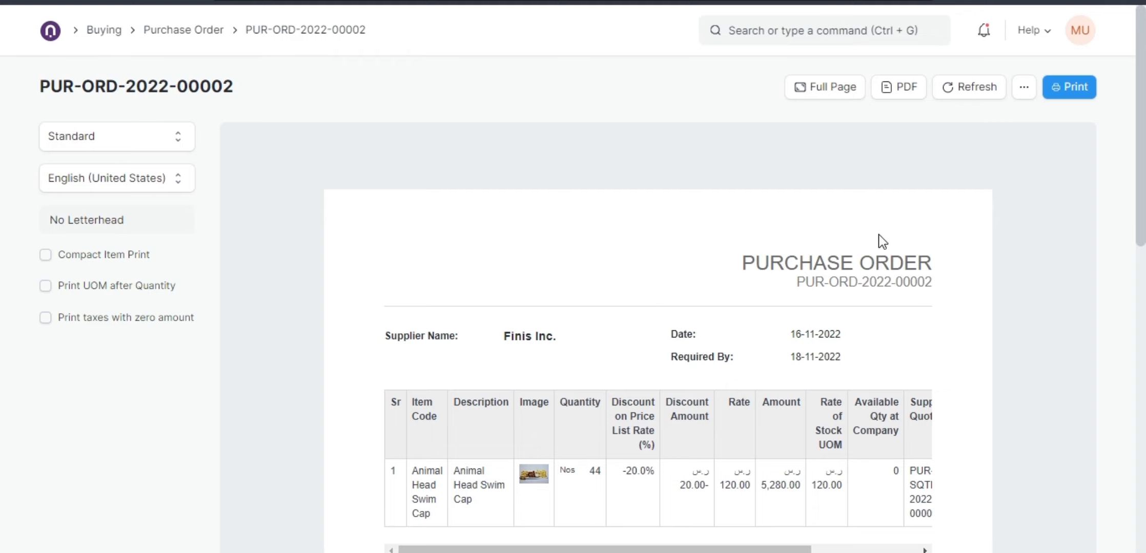
{"action": "scroll", "coordinate": [866, 251], "scroll_direction": "down", "scroll_amount": 10}
{"action": "scroll", "coordinate": [689, 425], "scroll_direction": "down", "scroll_amount": 2}
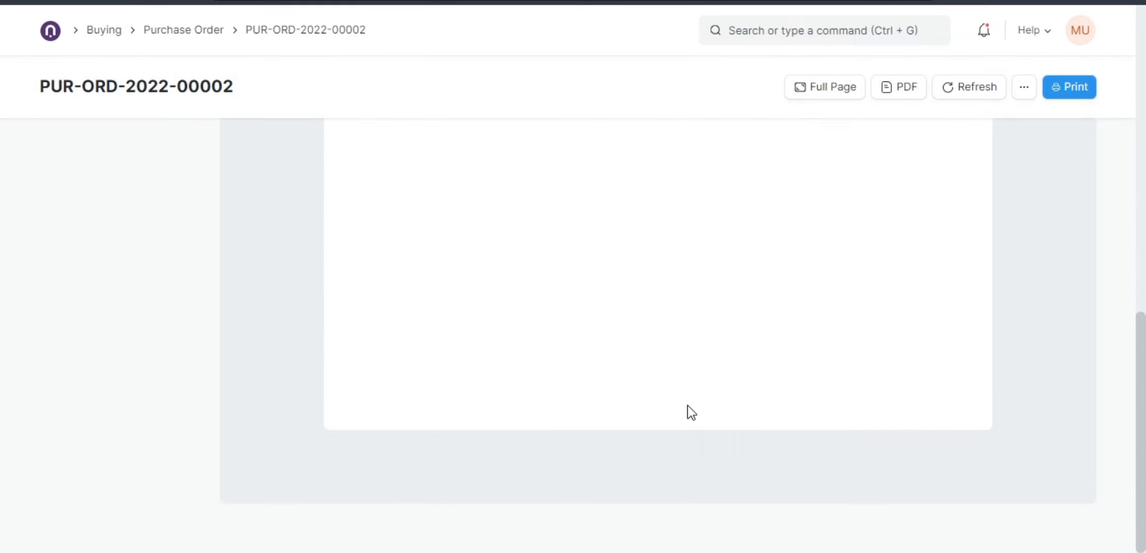
{"action": "scroll", "coordinate": [279, 175], "scroll_direction": "up", "scroll_amount": 12}
Return to the Buying workspace and browse its shortcuts, masters and reports.
{"action": "left_click", "coordinate": [103, 30]}
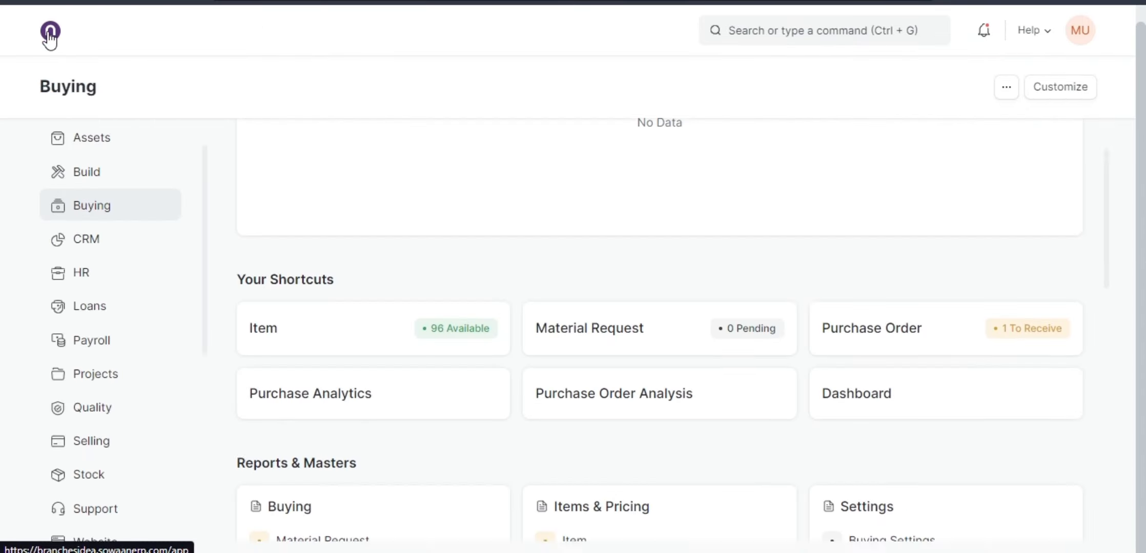
{"action": "scroll", "coordinate": [521, 313], "scroll_direction": "up", "scroll_amount": 3}
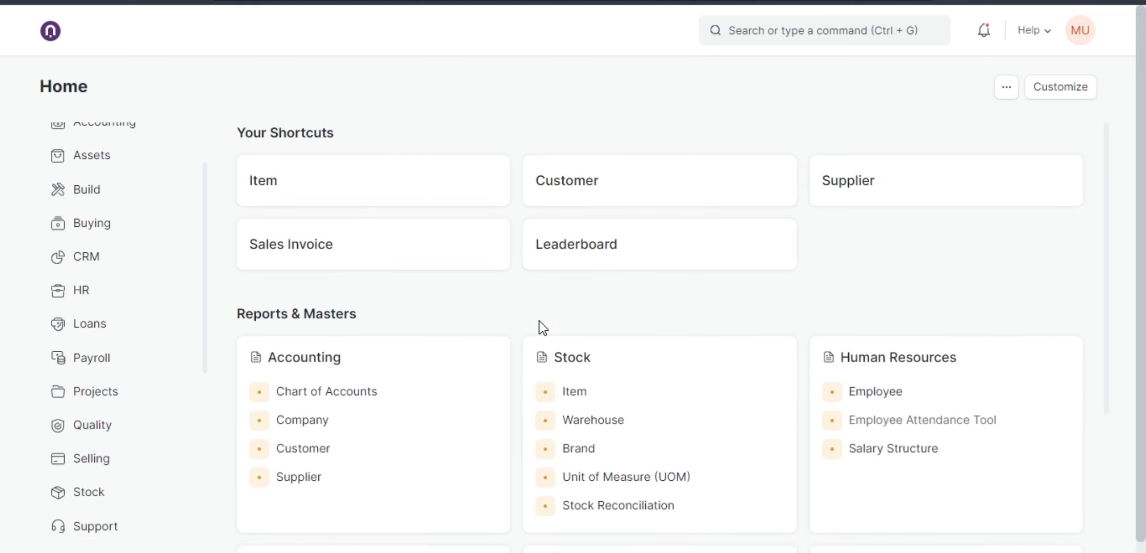
{"action": "left_click", "coordinate": [98, 224]}
{"action": "scroll", "coordinate": [679, 344], "scroll_direction": "down", "scroll_amount": 3}
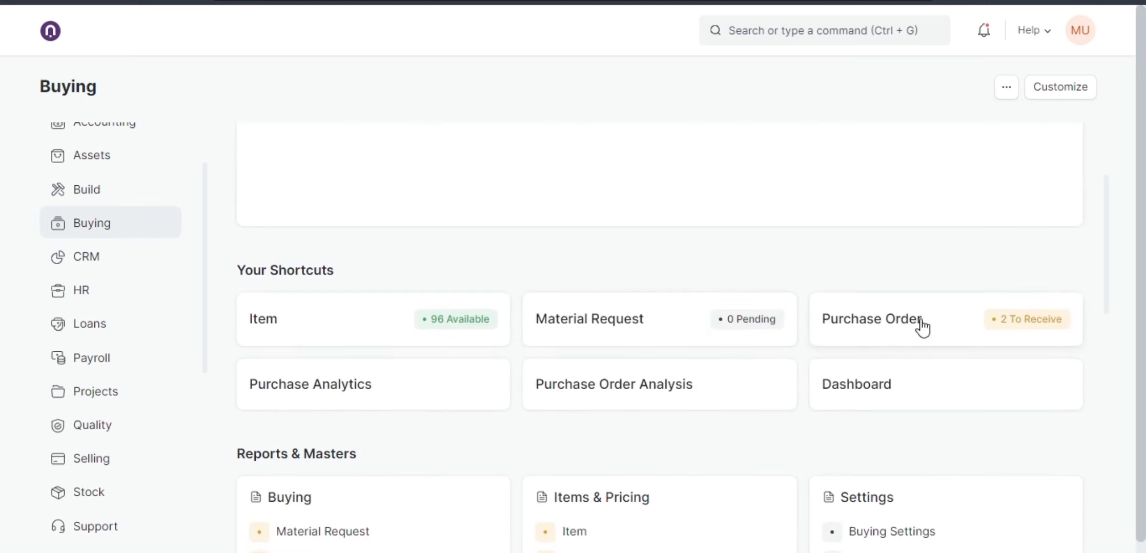
{"action": "scroll", "coordinate": [757, 330], "scroll_direction": "down", "scroll_amount": 8}
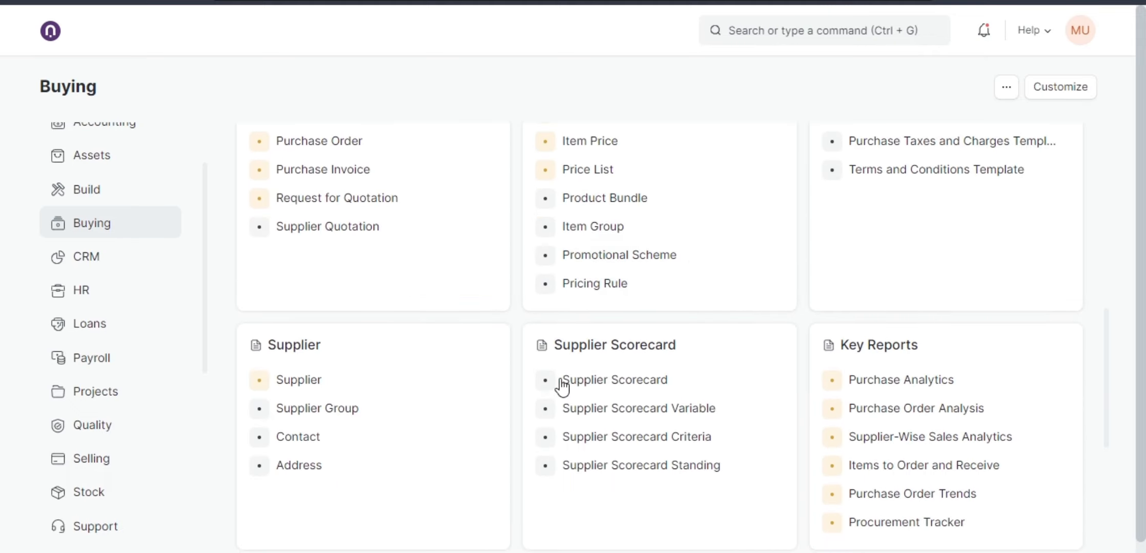
{"action": "scroll", "coordinate": [705, 348], "scroll_direction": "down", "scroll_amount": 6}
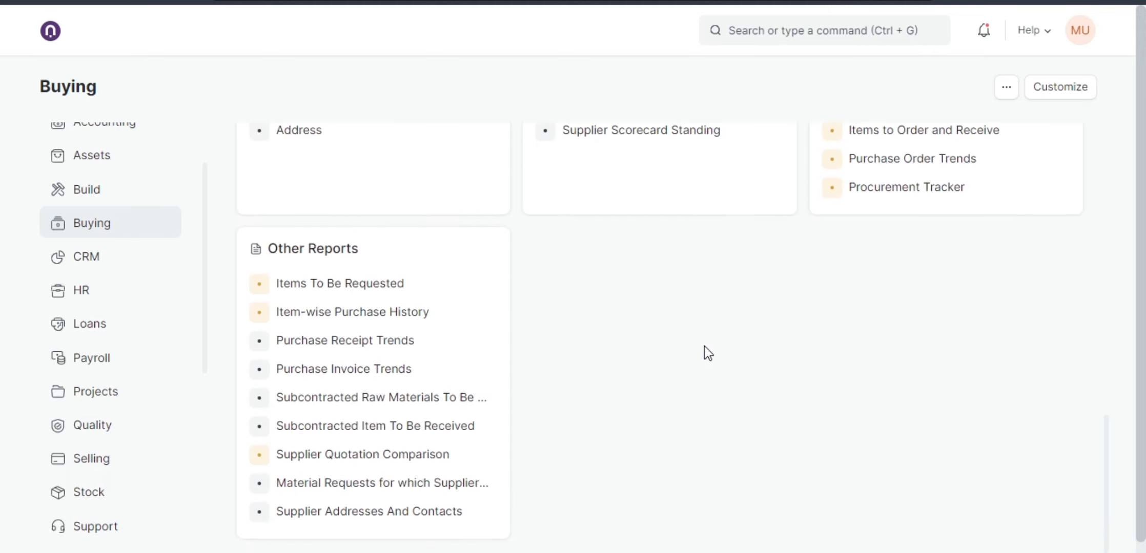
{"action": "scroll", "coordinate": [668, 340], "scroll_direction": "up", "scroll_amount": 10}
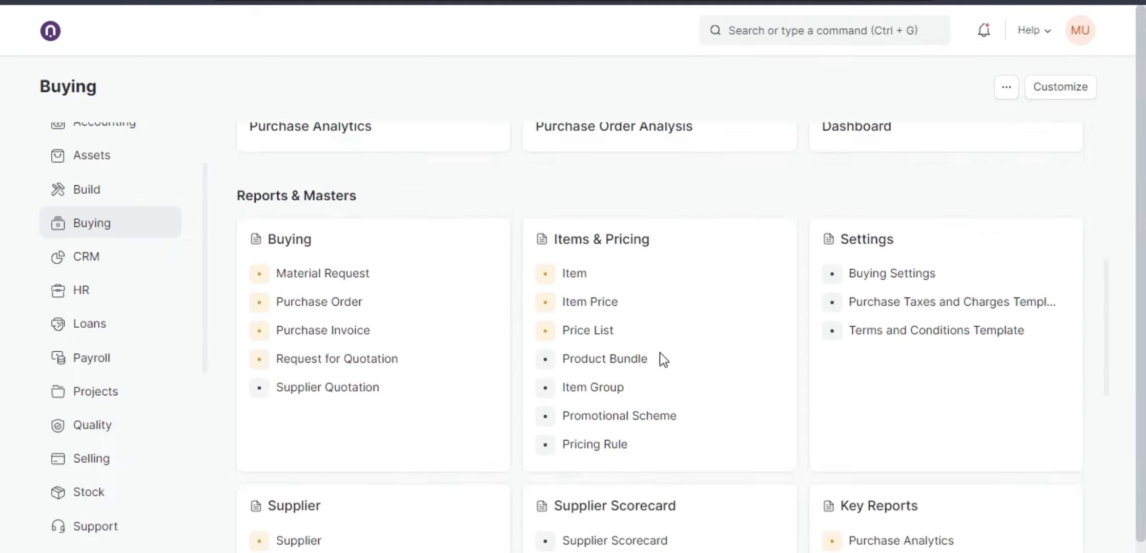